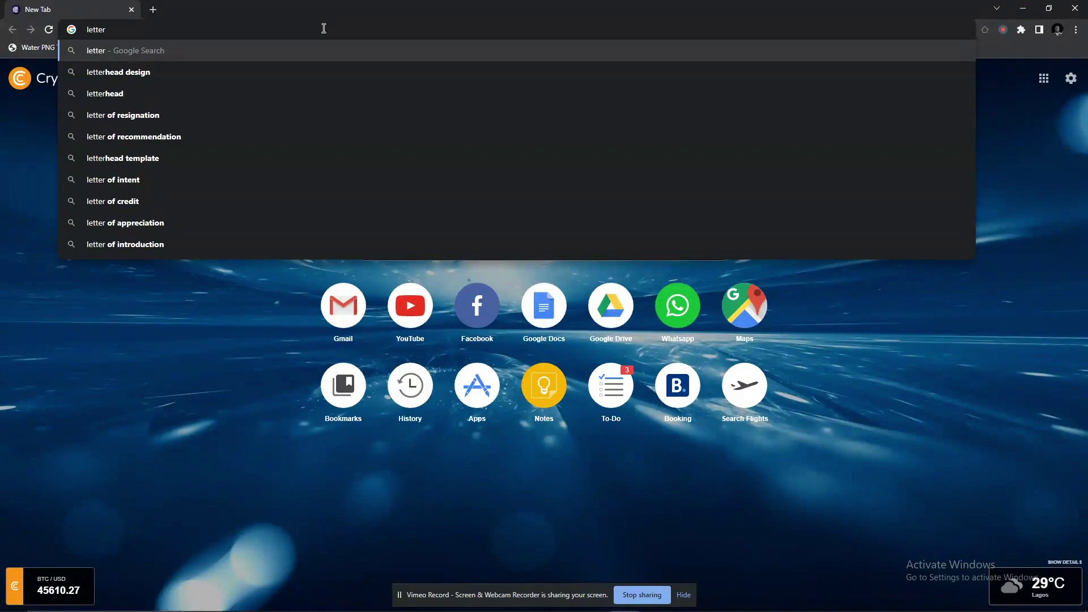
Search Google Images for "letterhead mockup".
{"action": "key", "text": "Down"}
{"action": "key", "text": "Down"}
{"action": "key", "text": "Down"}
{"action": "key", "text": "Up"}
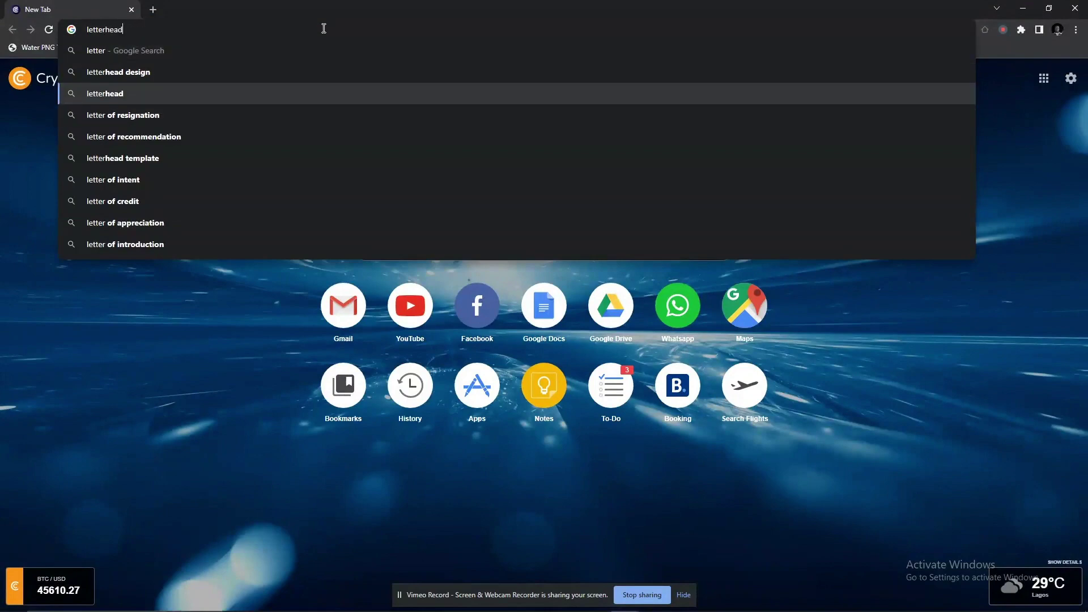
{"action": "type", "text": "mockup"}
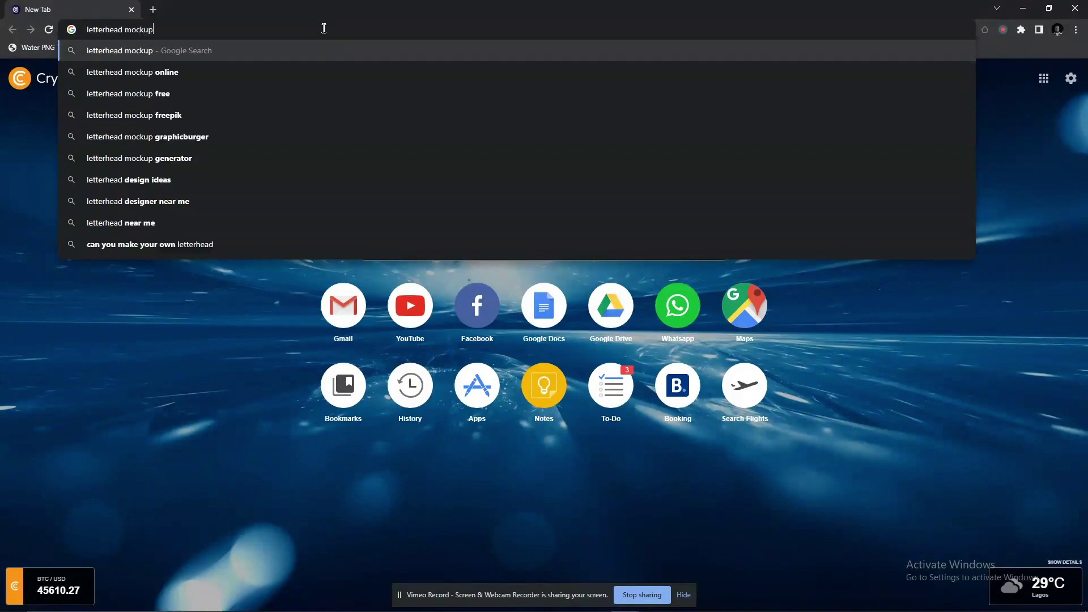
{"action": "key", "text": "Return"}
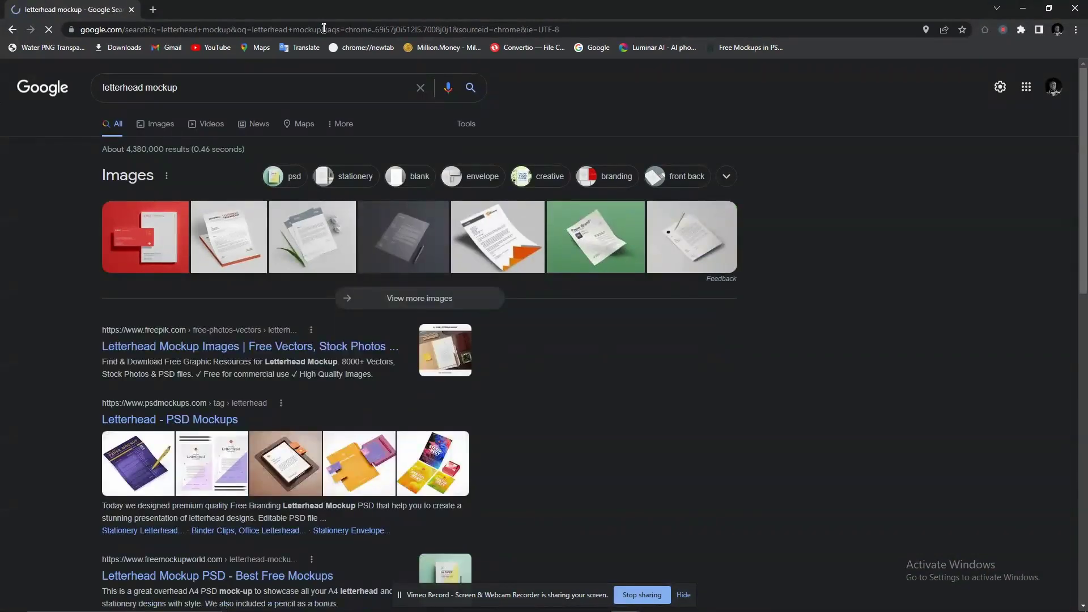
{"action": "left_click", "coordinate": [162, 128]}
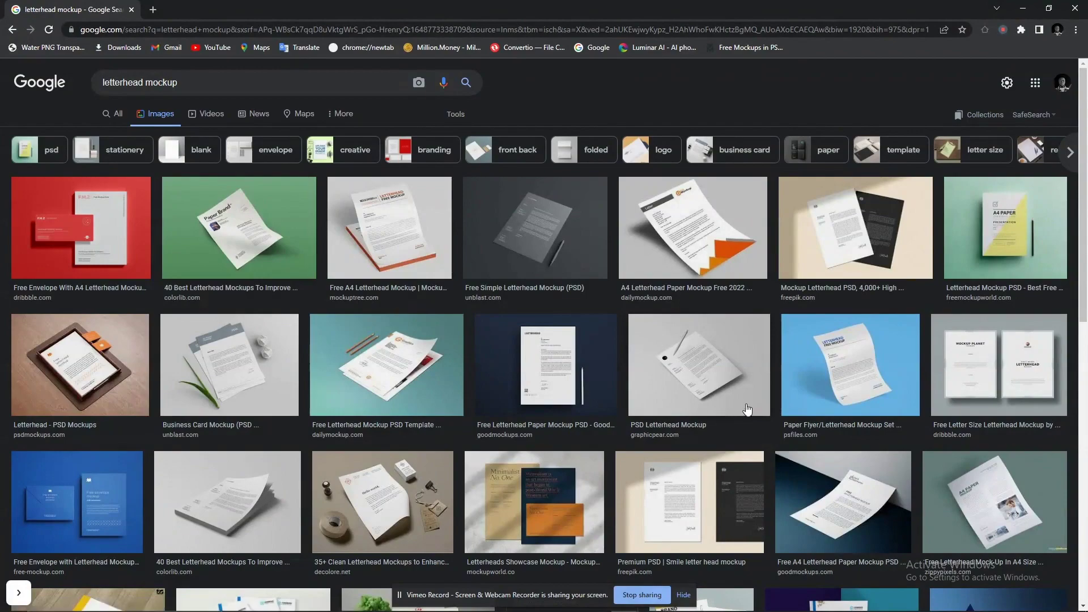
Browse the letterhead mockup image results for a suitable design to use as a reference.
{"action": "scroll", "coordinate": [747, 404], "scroll_direction": "down", "scroll_amount": 5}
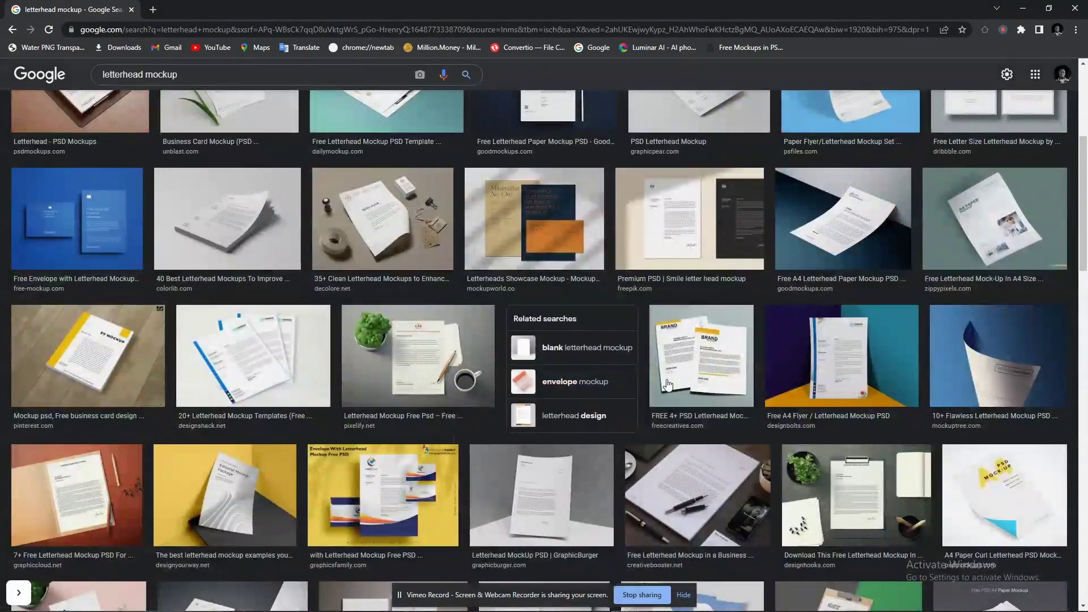
{"action": "scroll", "coordinate": [585, 375], "scroll_direction": "up", "scroll_amount": 5}
{"action": "scroll", "coordinate": [584, 375], "scroll_direction": "down", "scroll_amount": 1}
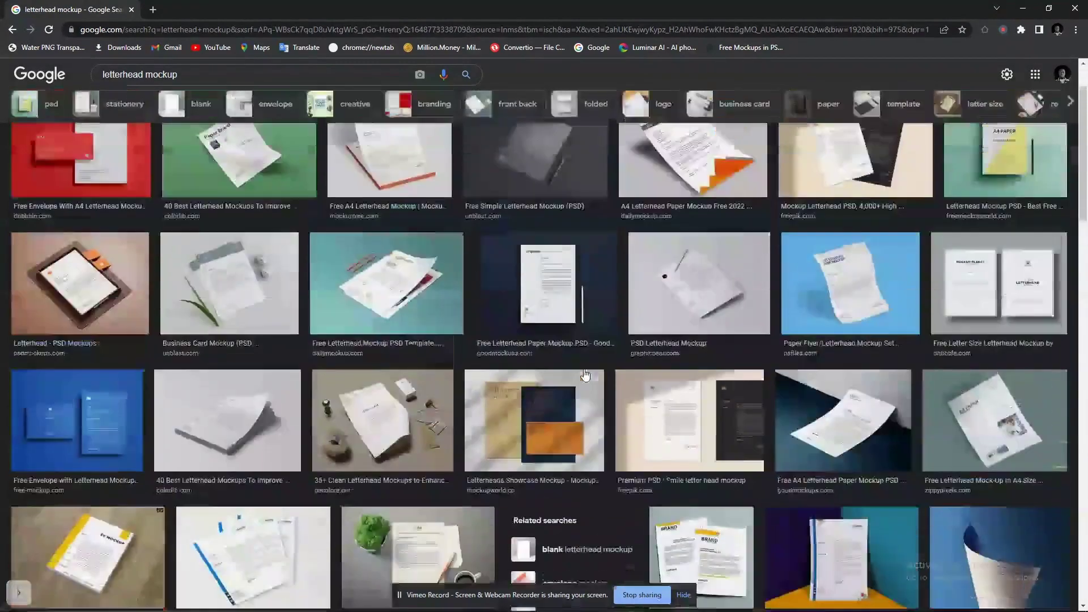
{"action": "scroll", "coordinate": [585, 376], "scroll_direction": "up", "scroll_amount": 1}
{"action": "scroll", "coordinate": [585, 375], "scroll_direction": "down", "scroll_amount": 1}
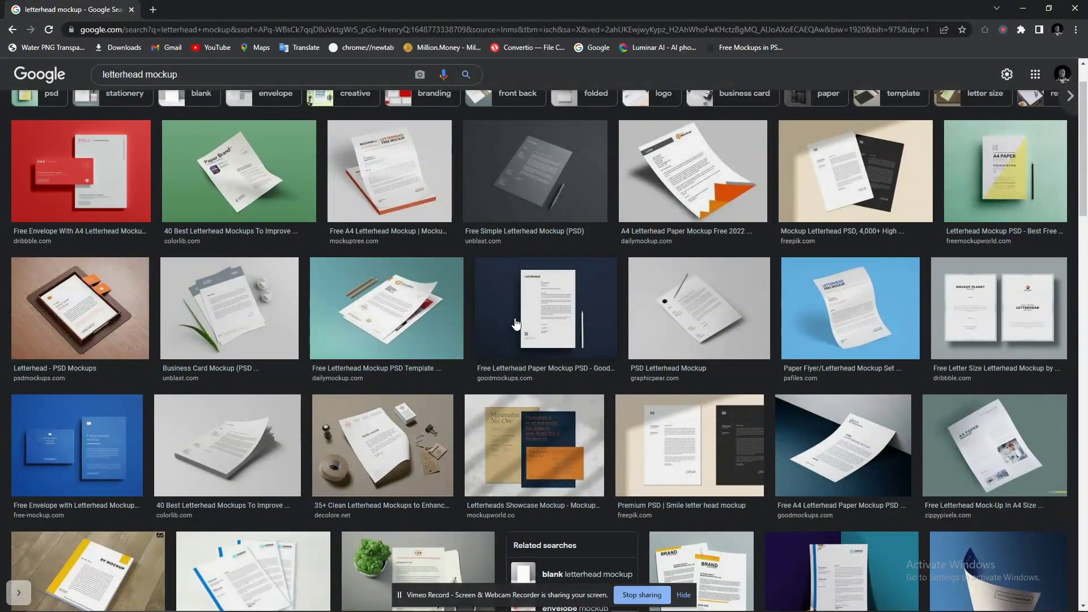
{"action": "scroll", "coordinate": [333, 346], "scroll_direction": "down", "scroll_amount": 5}
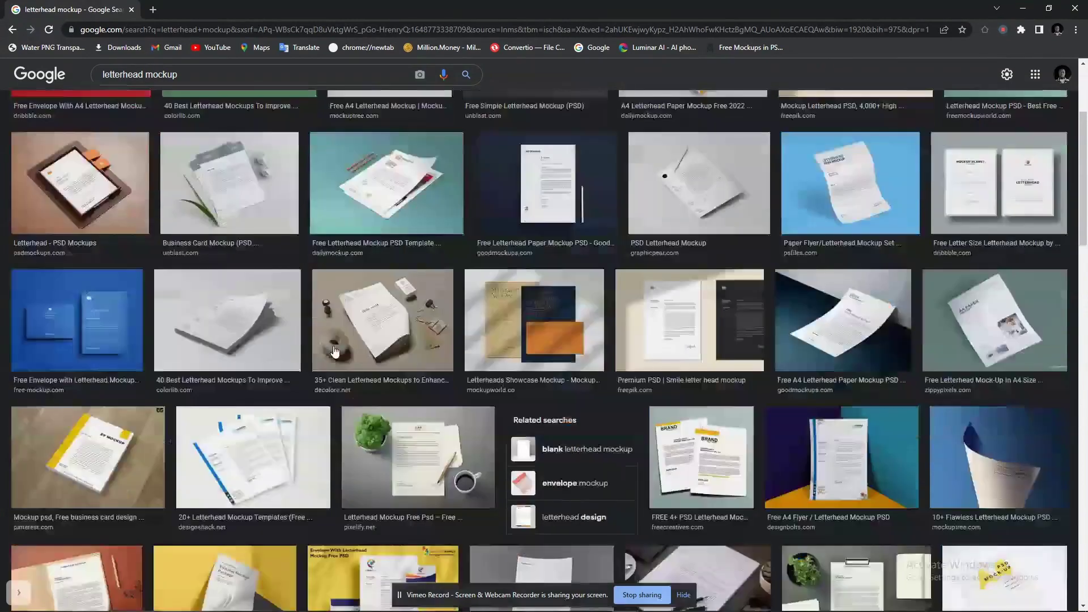
{"action": "scroll", "coordinate": [333, 346], "scroll_direction": "down", "scroll_amount": 4}
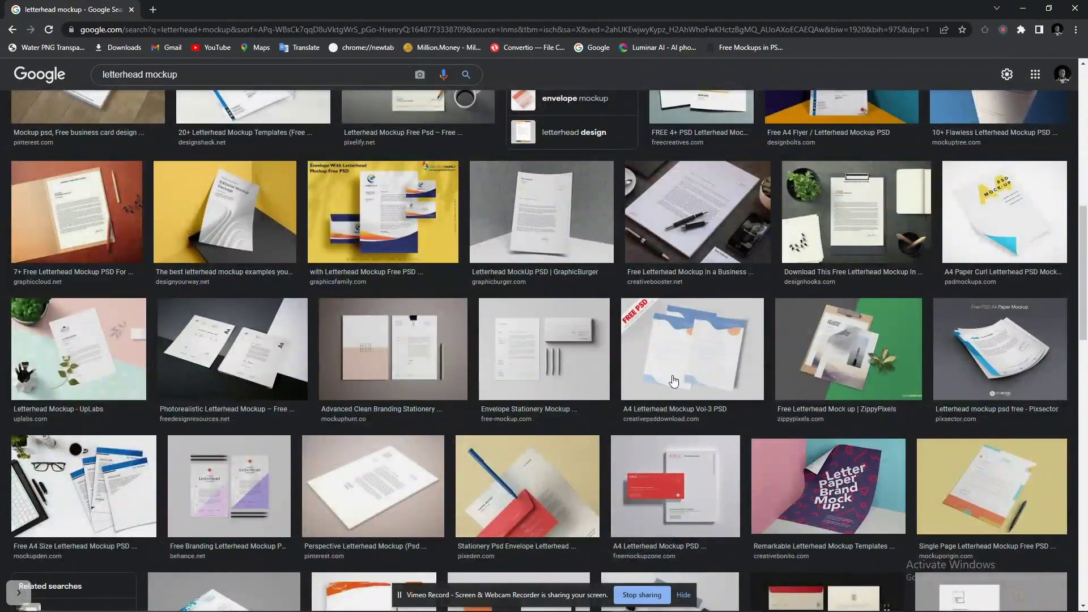
{"action": "scroll", "coordinate": [659, 363], "scroll_direction": "up", "scroll_amount": 5}
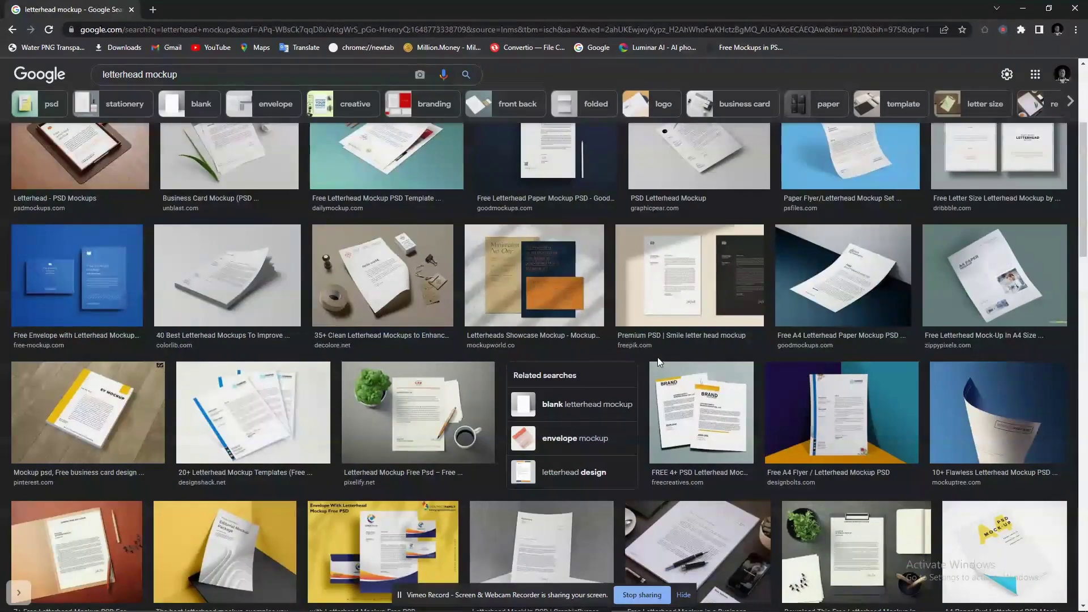
{"action": "scroll", "coordinate": [691, 359], "scroll_direction": "down", "scroll_amount": 4}
{"action": "scroll", "coordinate": [587, 295], "scroll_direction": "up", "scroll_amount": 2}
{"action": "scroll", "coordinate": [587, 295], "scroll_direction": "up", "scroll_amount": 2}
Open the Pixelify letterhead mockup with the potted plant and coffee cup and copy its image.
{"action": "left_click", "coordinate": [441, 407]}
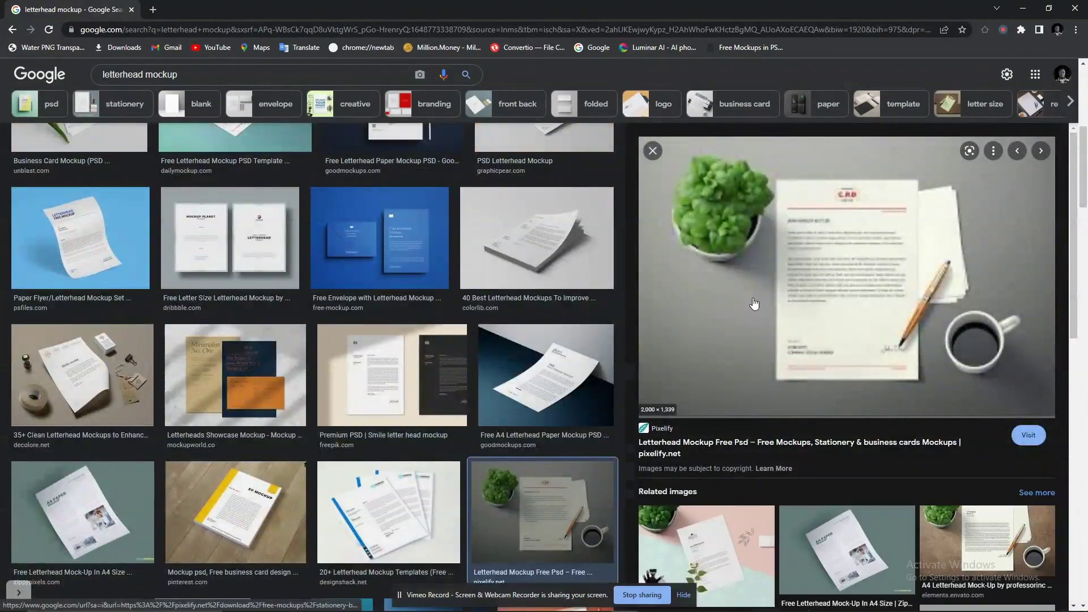
{"action": "right_click", "coordinate": [852, 262]}
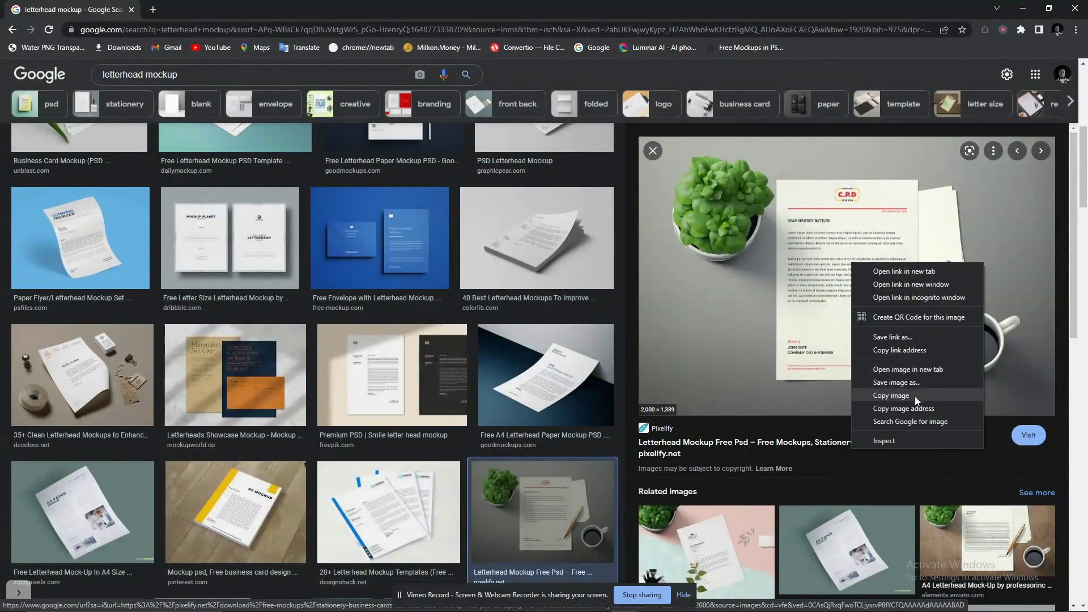
{"action": "left_click", "coordinate": [911, 398]}
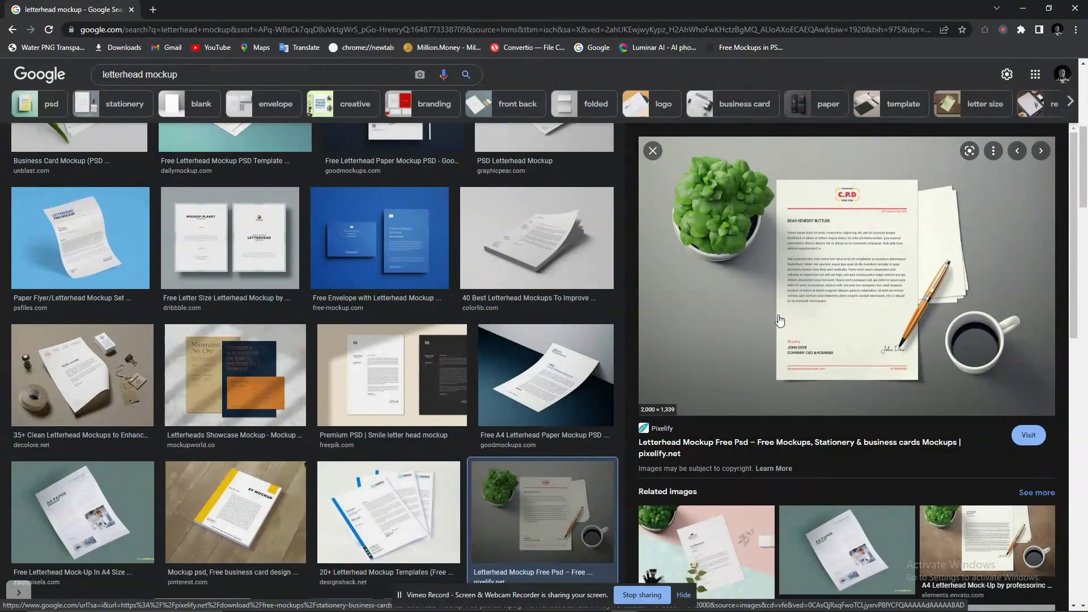
{"action": "right_click", "coordinate": [789, 285]}
{"action": "left_click", "coordinate": [831, 416]}
Switch to CorelDRAW, paste the mockup image on Page 8 and scale it down to about 12 inches wide.
{"action": "key", "text": "alt+Tab"}
{"action": "key", "text": "alt+Tab"}
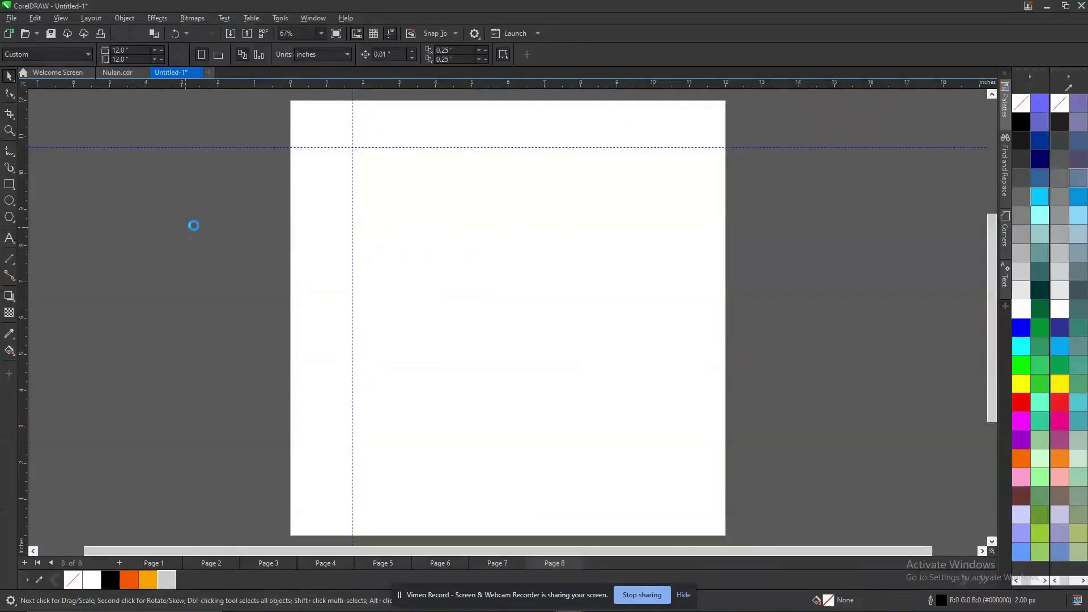
{"action": "key", "text": "ctrl+v"}
{"action": "scroll", "coordinate": [471, 293], "scroll_direction": "down", "scroll_amount": 3}
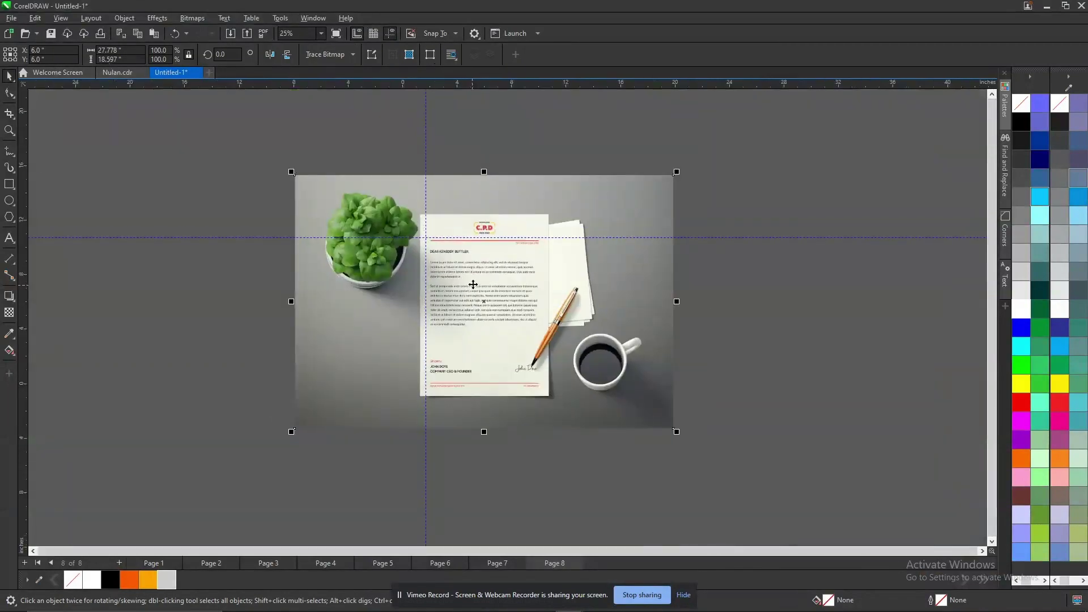
{"action": "left_click_drag", "start_coordinate": [678, 173], "coordinate": [569, 239]}
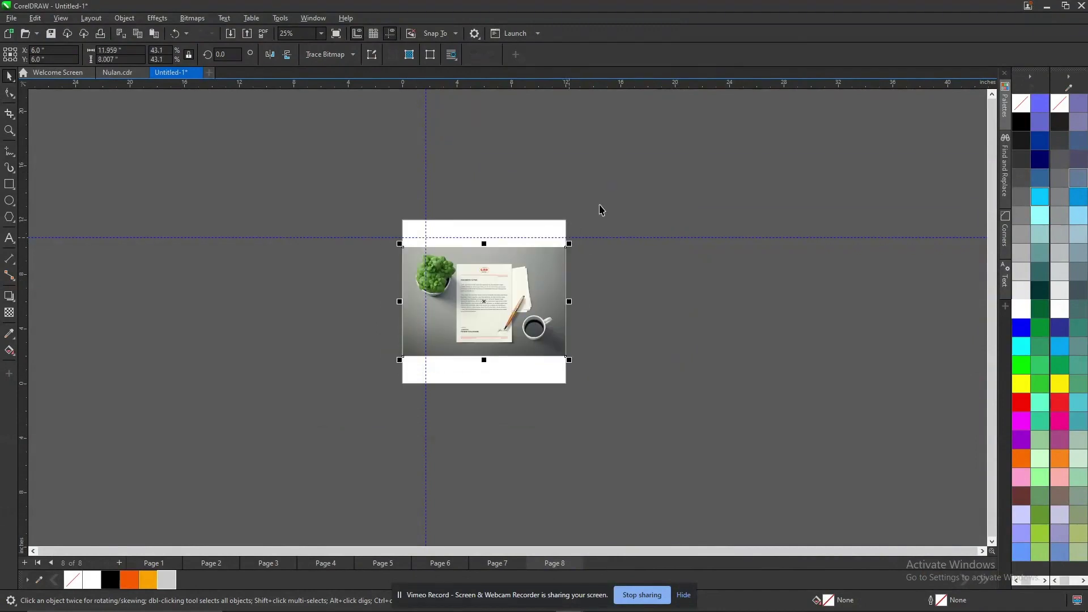
{"action": "left_click", "coordinate": [599, 206]}
Add a page-sized 12 by 12 inch rectangle with a white fill and no outline.
{"action": "double_click", "coordinate": [8, 184]}
{"action": "key", "text": "space"}
{"action": "key", "text": "shift+F2"}
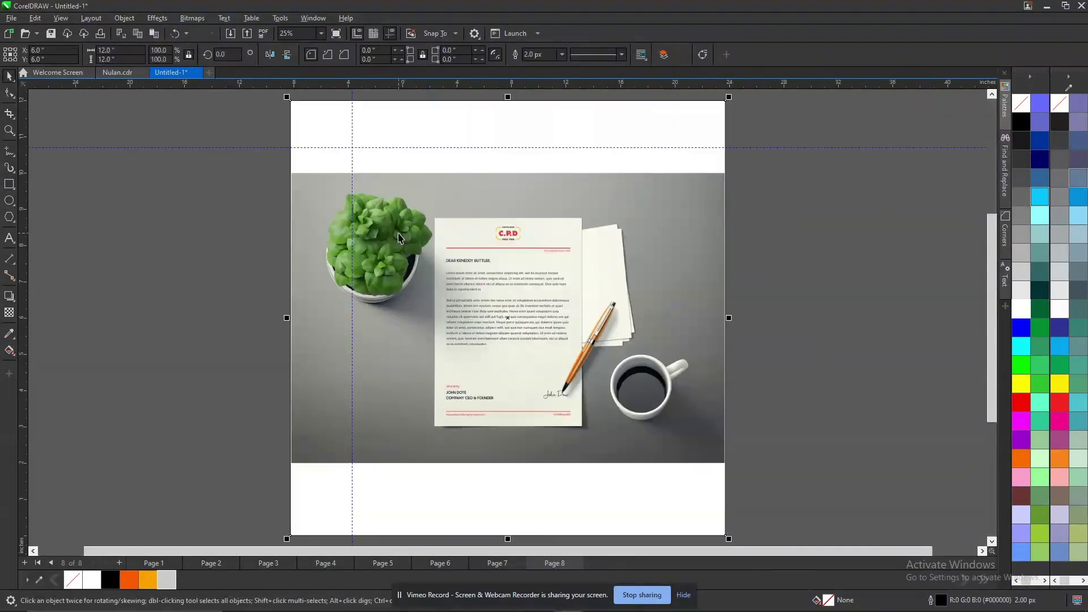
{"action": "right_click", "coordinate": [1023, 104]}
{"action": "left_click", "coordinate": [1021, 308]}
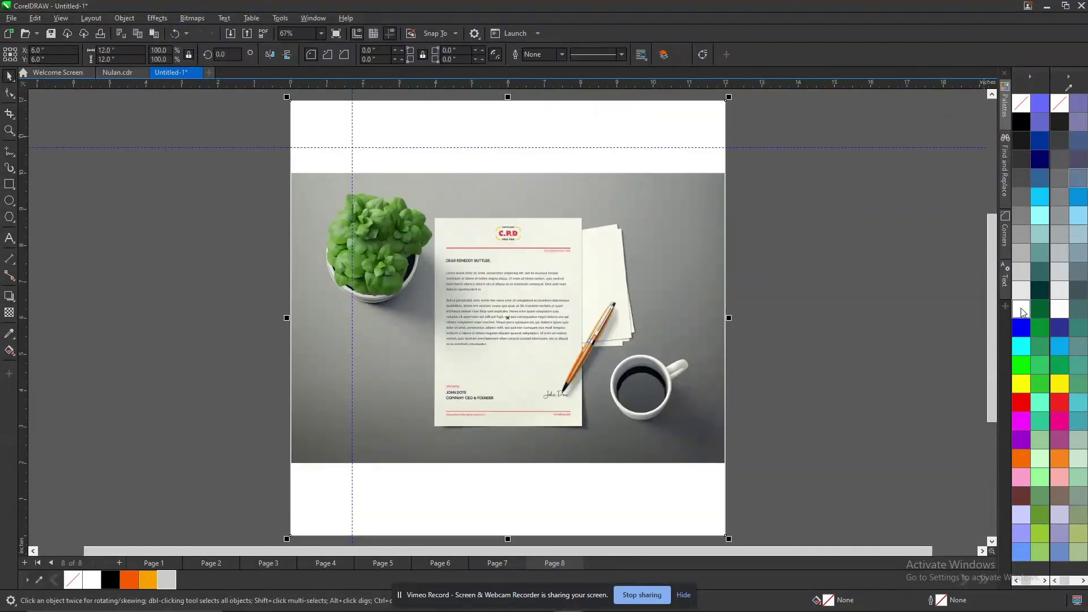
Enlarge the mockup image slightly so it spans the full page width.
{"action": "left_click", "coordinate": [573, 250]}
{"action": "left_click_drag", "start_coordinate": [728, 169], "coordinate": [726, 156]}
{"action": "left_click", "coordinate": [800, 221]}
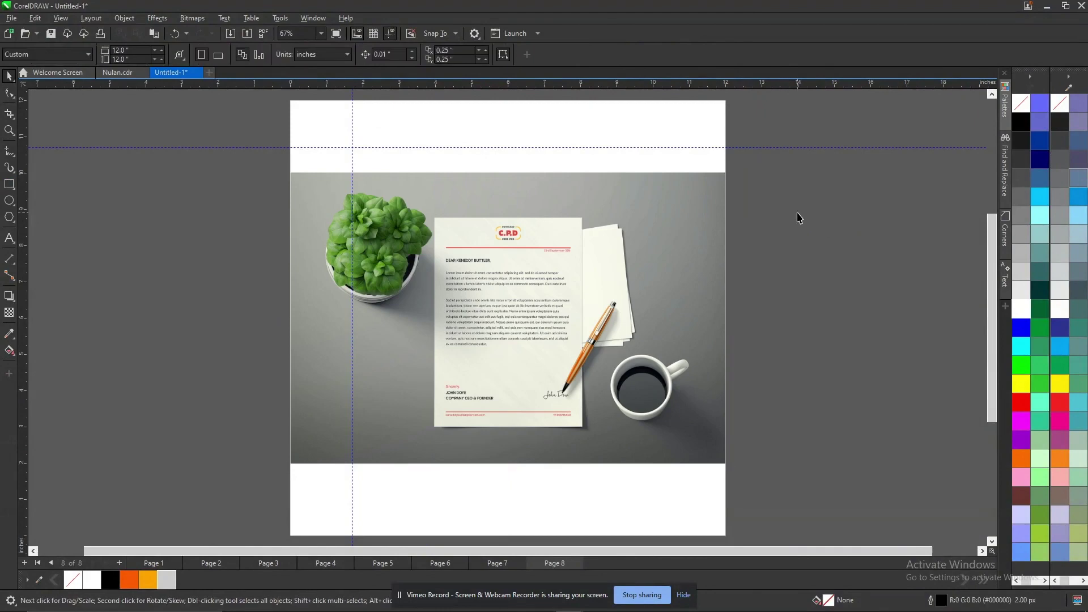
Draw a white, outline-free rectangle about 6.4 by 9.2 inches beside the page as the letterhead sheet.
{"action": "key", "text": "z"}
{"action": "left_click_drag", "start_coordinate": [409, 189], "coordinate": [653, 452]}
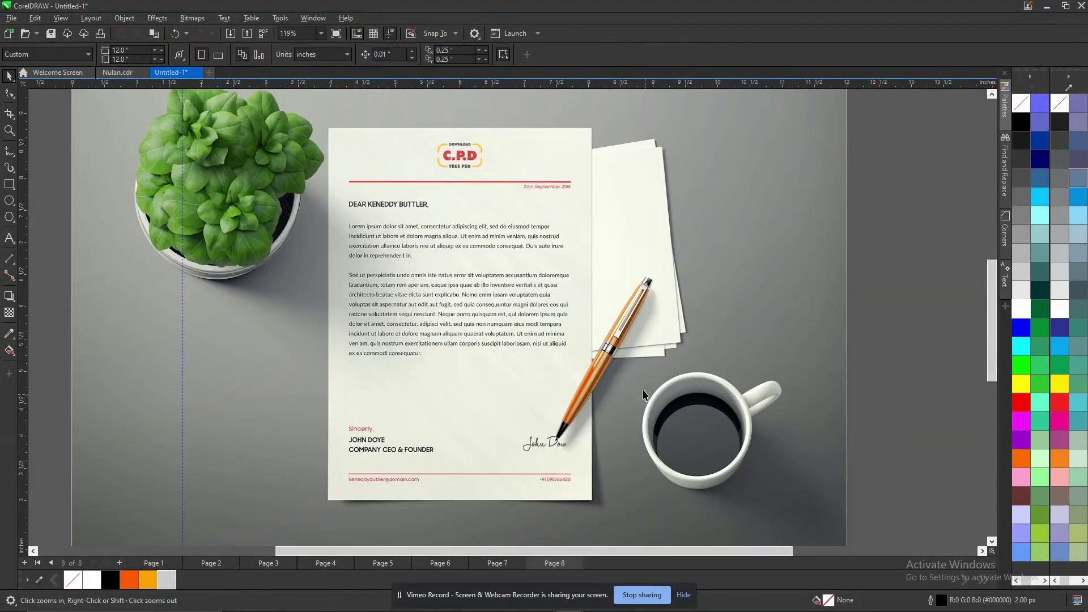
{"action": "right_click", "coordinate": [308, 317]}
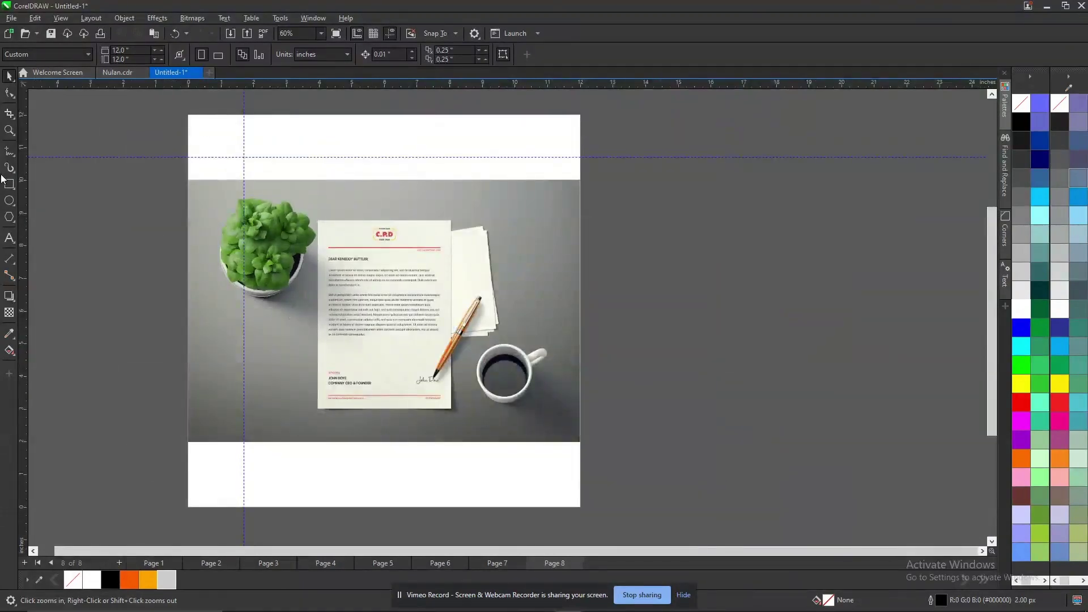
{"action": "left_click", "coordinate": [10, 183]}
{"action": "left_click_drag", "start_coordinate": [649, 183], "coordinate": [858, 483]}
{"action": "key", "text": "space"}
{"action": "left_click", "coordinate": [1021, 315]}
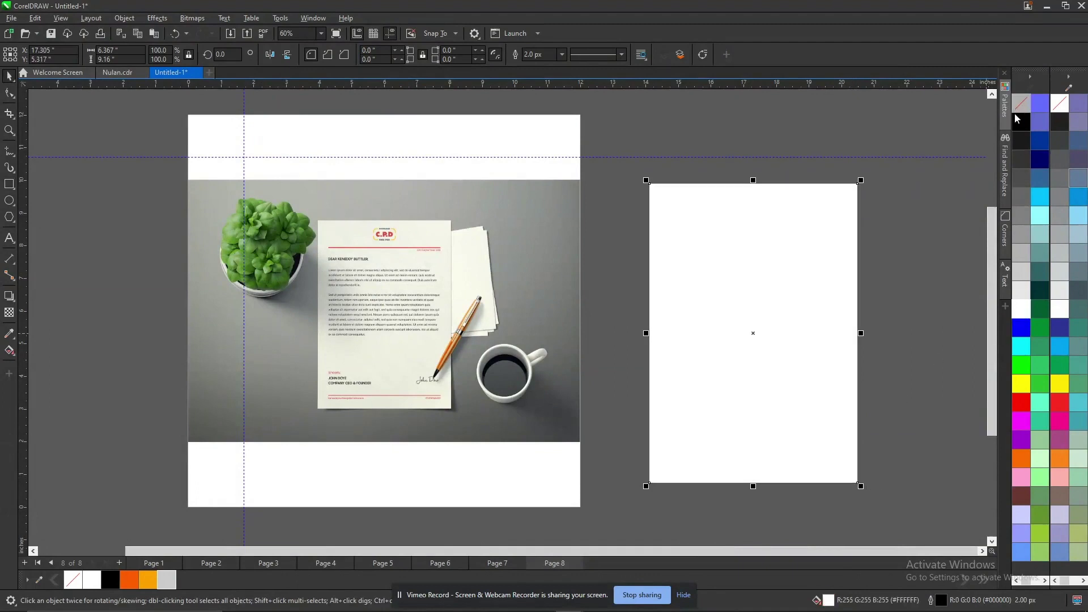
{"action": "right_click", "coordinate": [73, 580]}
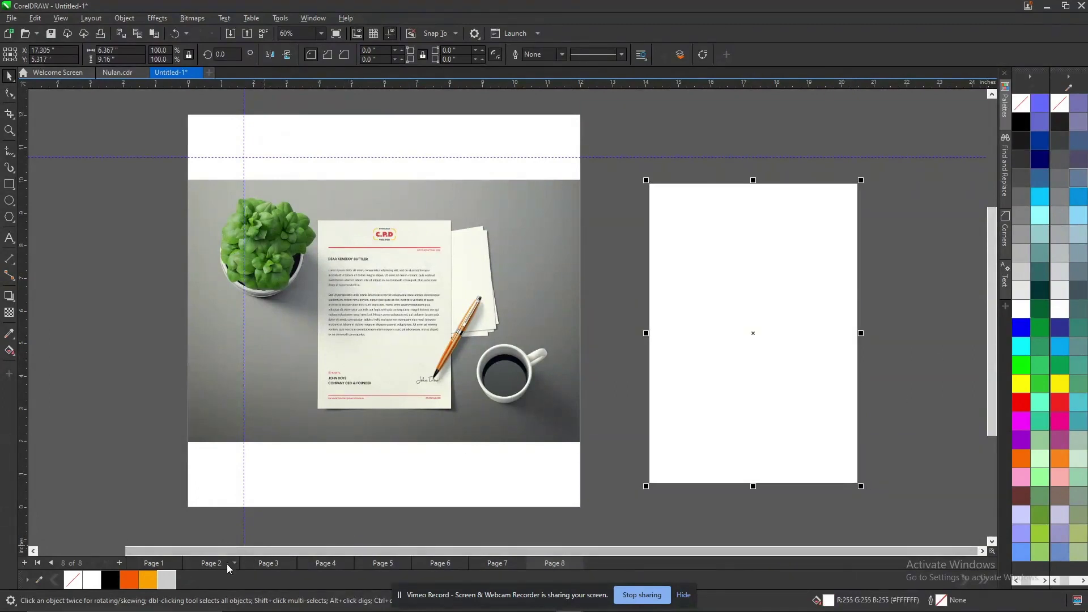
Copy the full nulan logo from Page 6 and paste it onto Page 8.
{"action": "left_click", "coordinate": [441, 563]}
{"action": "left_click", "coordinate": [393, 318], "text": "ctrl"}
{"action": "left_click", "coordinate": [345, 327]}
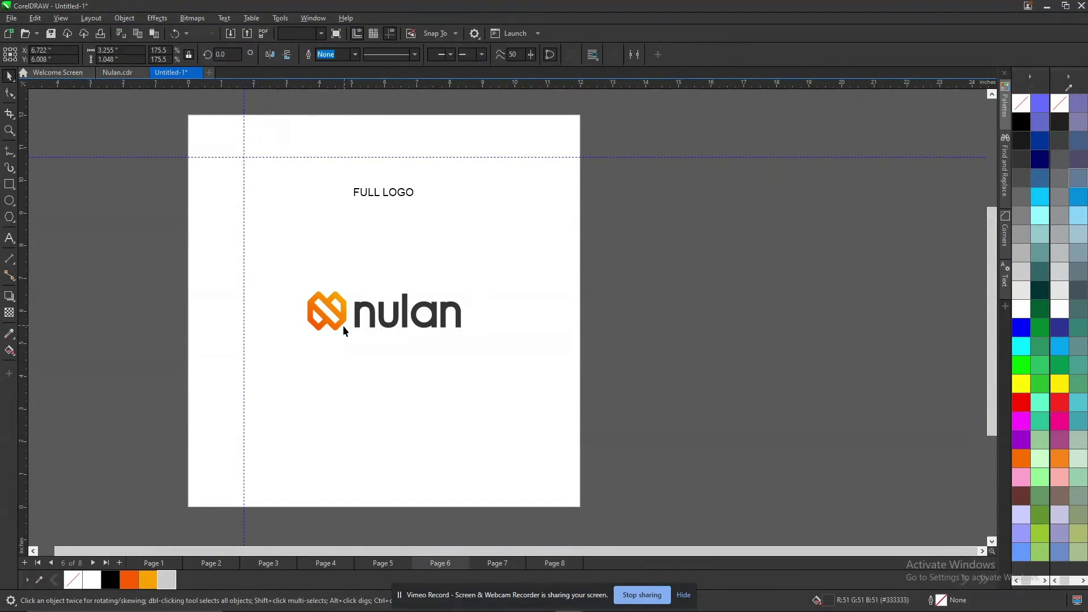
{"action": "left_click", "coordinate": [340, 319]}
{"action": "key", "text": "Page_Down"}
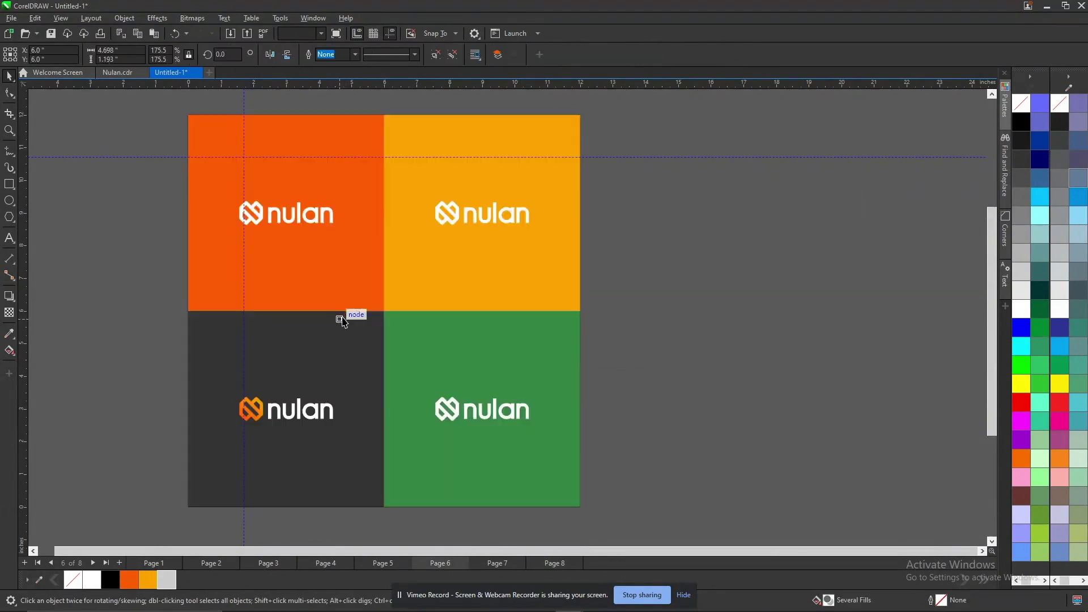
{"action": "key", "text": "Page_Down"}
{"action": "key", "text": "Page_Down"}
{"action": "key", "text": "Escape"}
{"action": "key", "text": "ctrl+v"}
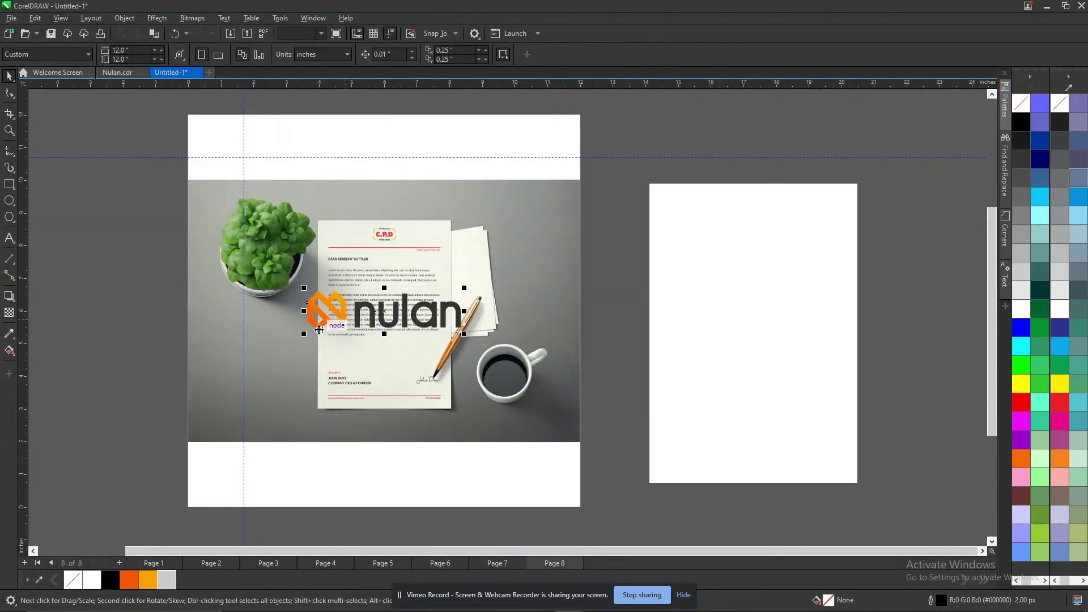
Move the nulan logo to the letterhead sheet's top-left corner and scale it down to about 1.9 inches wide.
{"action": "left_click_drag", "start_coordinate": [351, 322], "coordinate": [717, 229]}
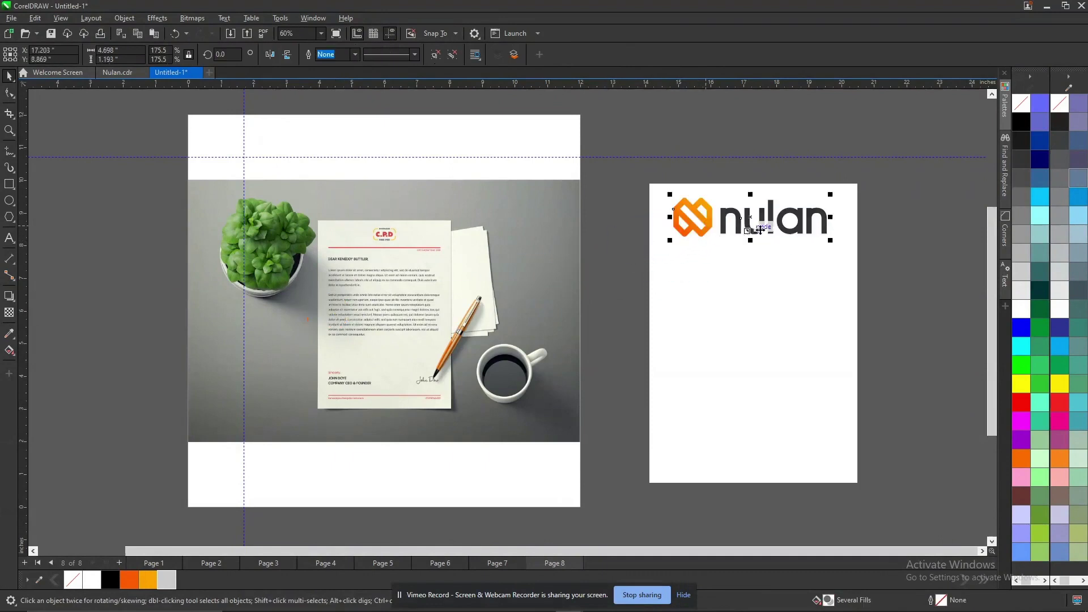
{"action": "left_click_drag", "start_coordinate": [829, 243], "coordinate": [730, 236]}
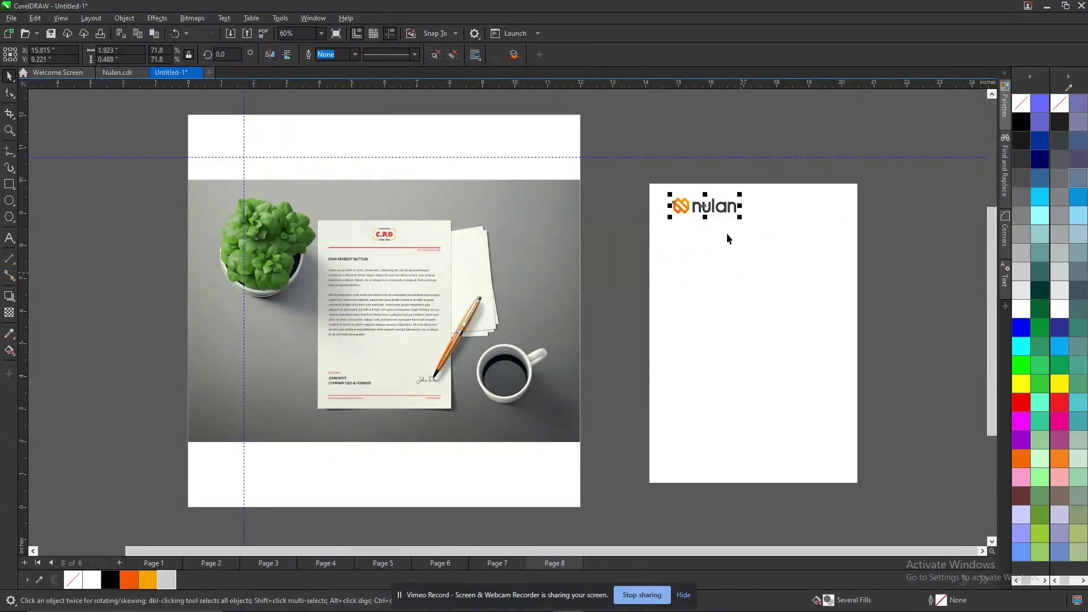
{"action": "left_click", "coordinate": [807, 218]}
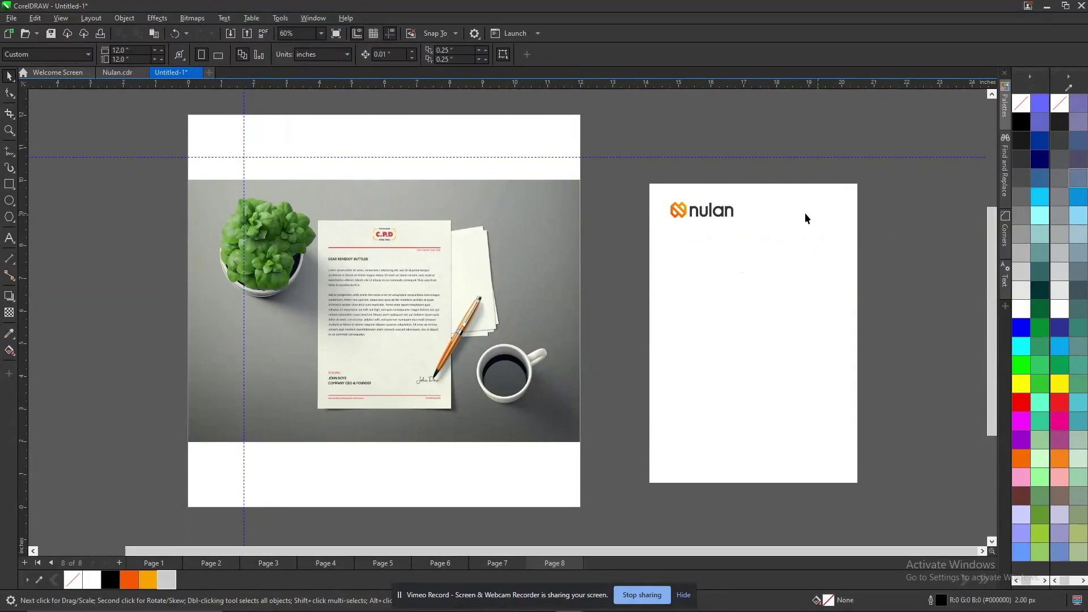
PowerClip an enlarged copy of the logo symbol, about 3.6 inches wide, inside the letterhead sheet.
{"action": "left_click", "coordinate": [684, 216]}
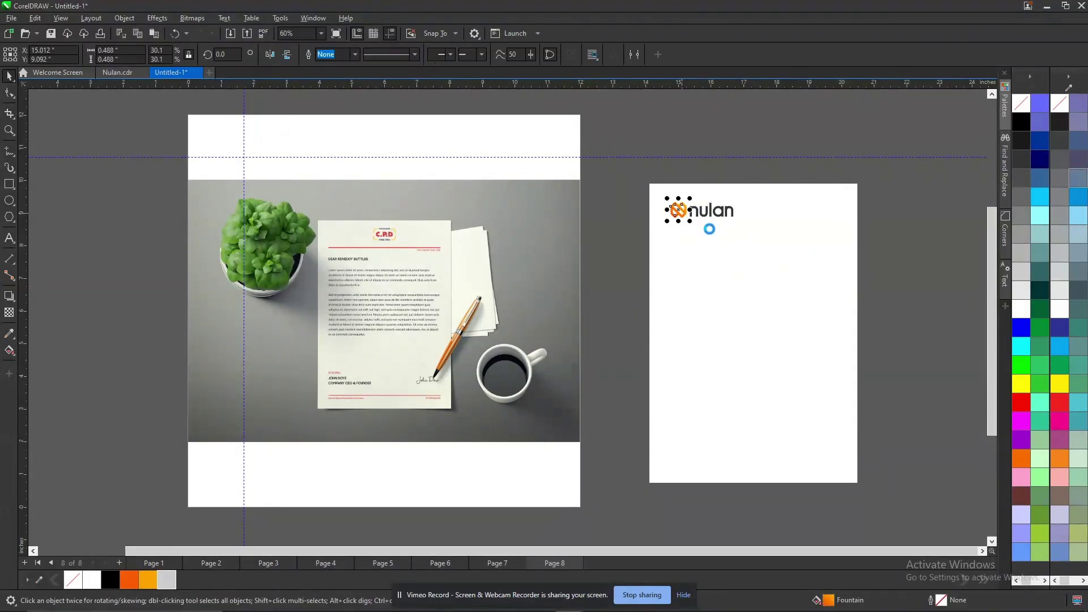
{"action": "left_click_drag", "start_coordinate": [676, 211], "coordinate": [714, 385]}
{"action": "right_click", "coordinate": [651, 322]}
{"action": "left_click_drag", "start_coordinate": [682, 324], "coordinate": [883, 428]}
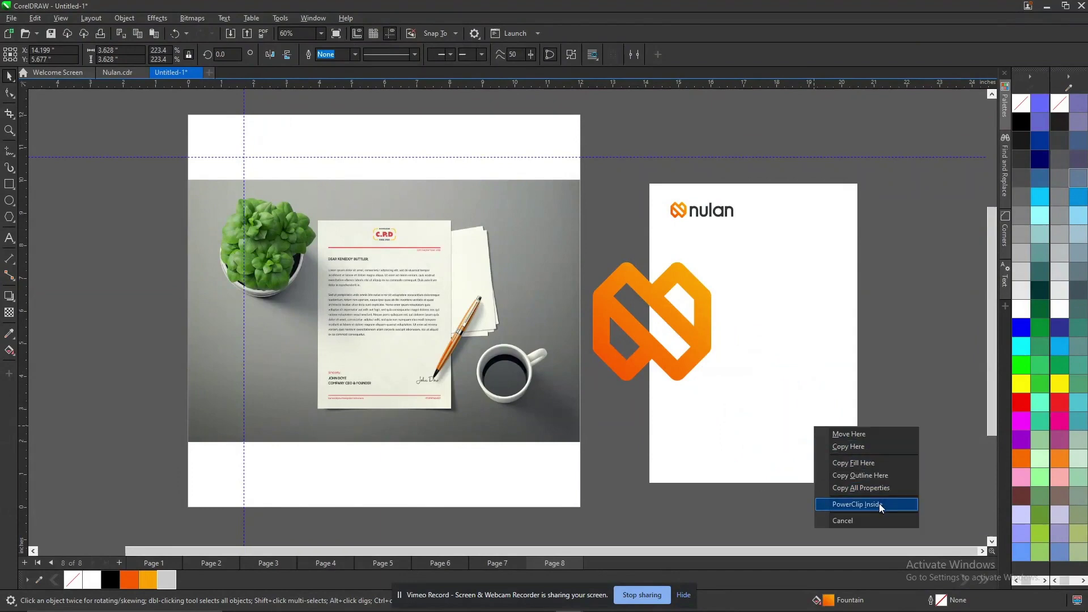
{"action": "left_click", "coordinate": [879, 504]}
Enlarge the clipped symbol to about 8.3 inches and position it running off the letterhead sheet's lower-right corner.
{"action": "left_click", "coordinate": [816, 440], "text": "ctrl"}
{"action": "left_click_drag", "start_coordinate": [854, 365], "coordinate": [907, 328]}
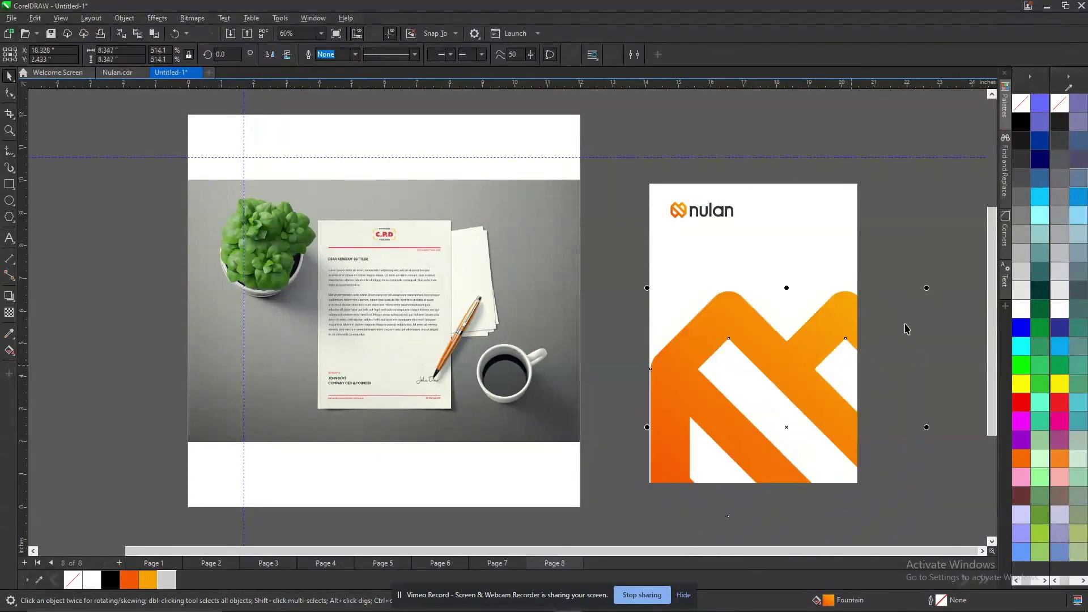
{"action": "left_click_drag", "start_coordinate": [836, 420], "coordinate": [860, 480]}
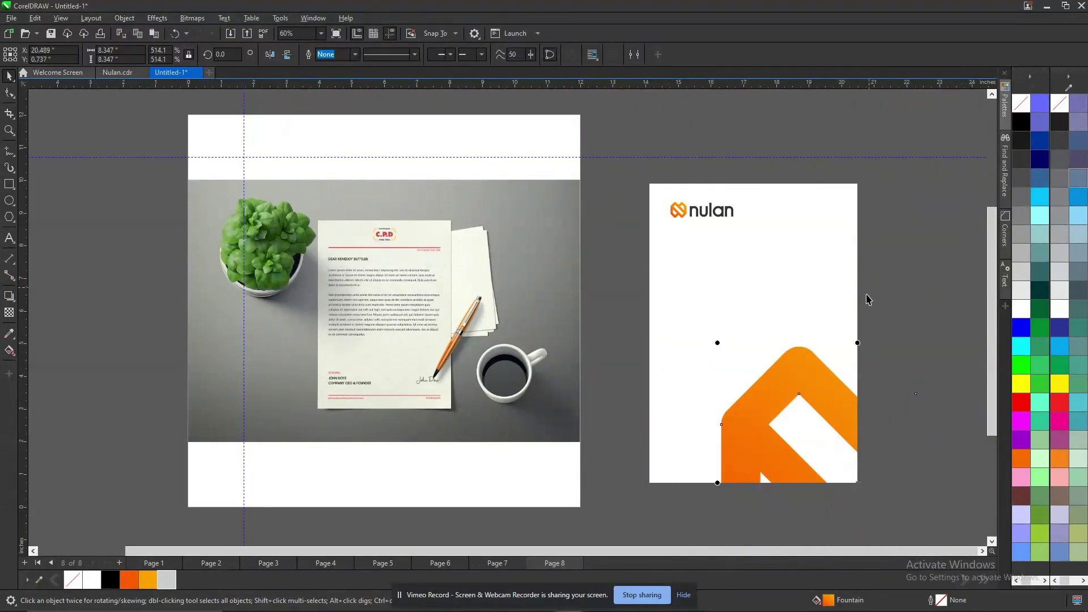
{"action": "key", "text": "ctrl+z"}
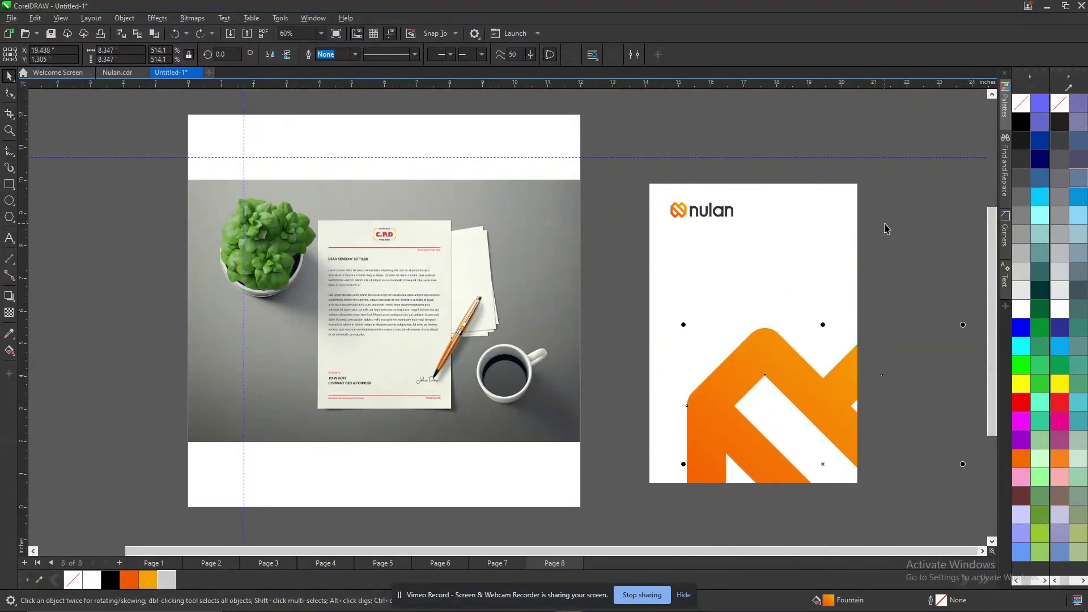
Apply a uniform transparency of 90 to the enlarged logo symbol clipped inside the letterhead sheet.
{"action": "left_click", "coordinate": [10, 312]}
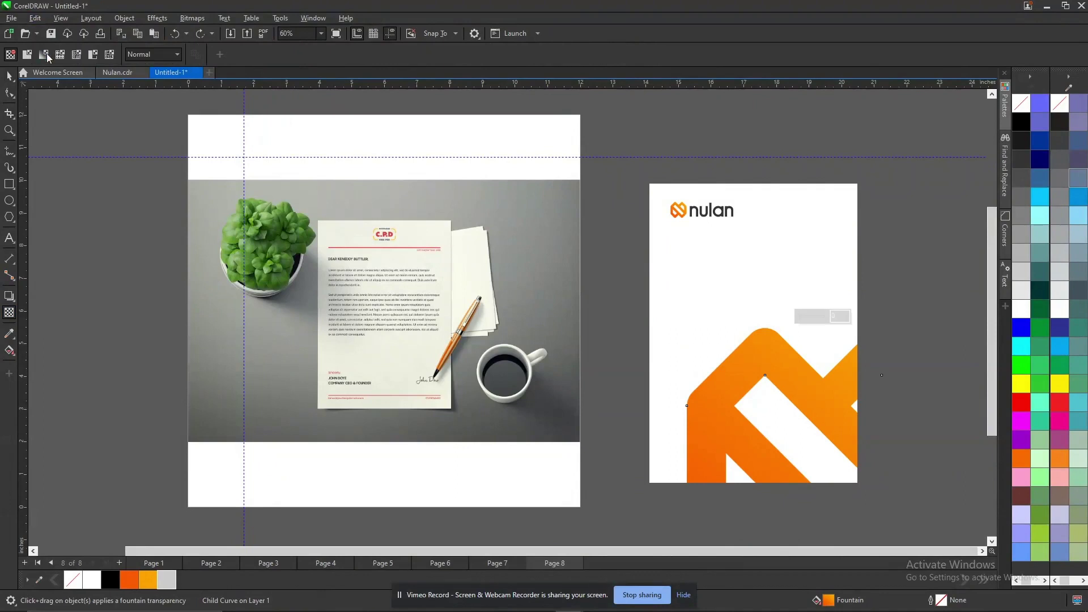
{"action": "left_click", "coordinate": [27, 55]}
{"action": "type", "text": "90"}
{"action": "key", "text": "Return"}
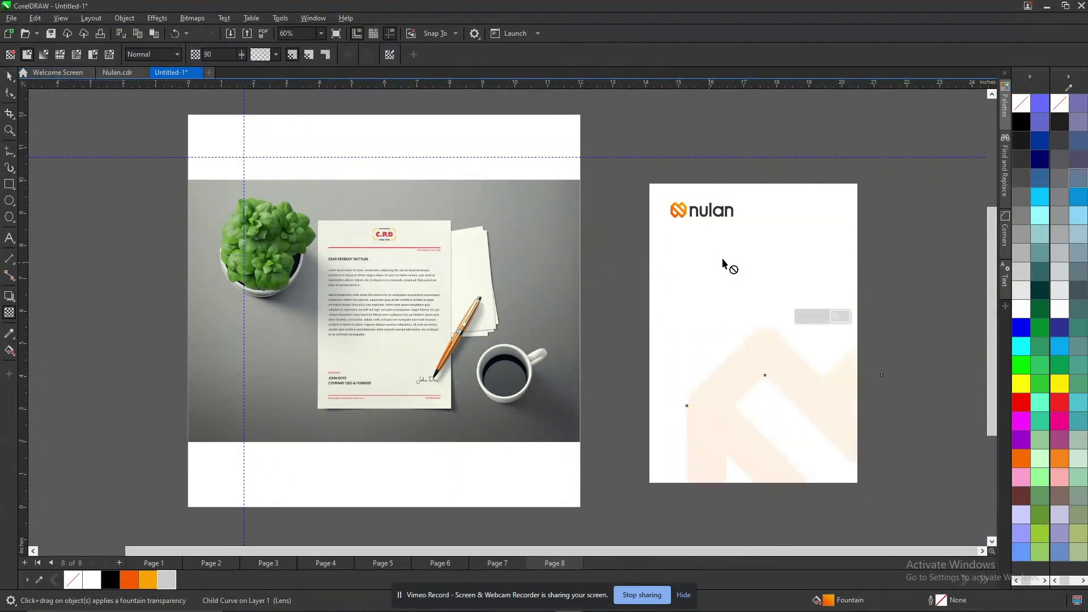
{"action": "left_click", "coordinate": [706, 124]}
{"action": "key", "text": "space"}
{"action": "key", "text": "z"}
{"action": "left_click_drag", "start_coordinate": [615, 139], "coordinate": [914, 505]}
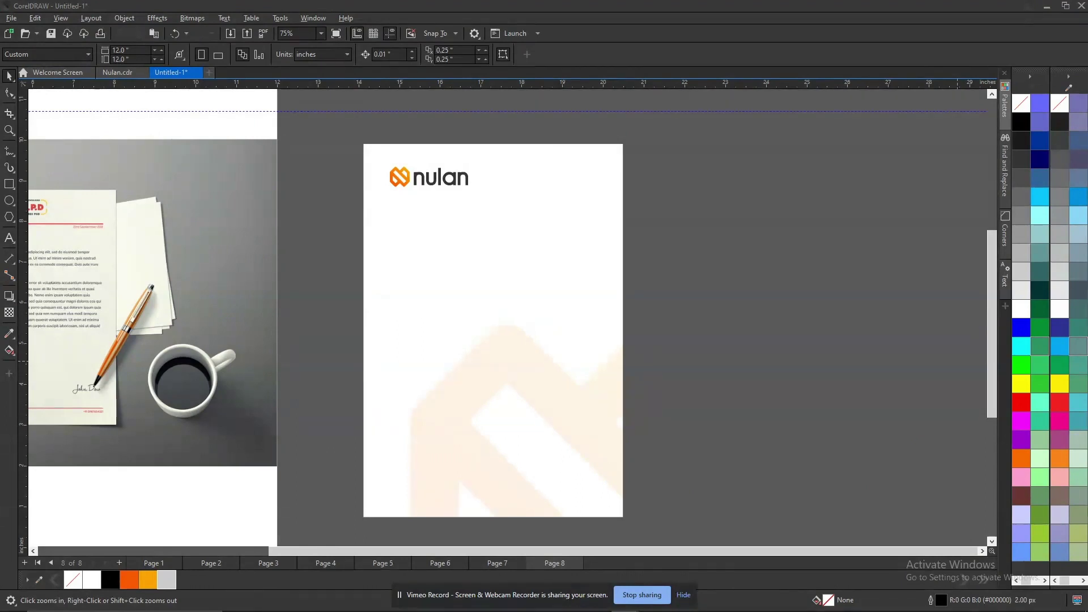
{"action": "key", "text": "space"}
{"action": "left_click", "coordinate": [600, 335]}
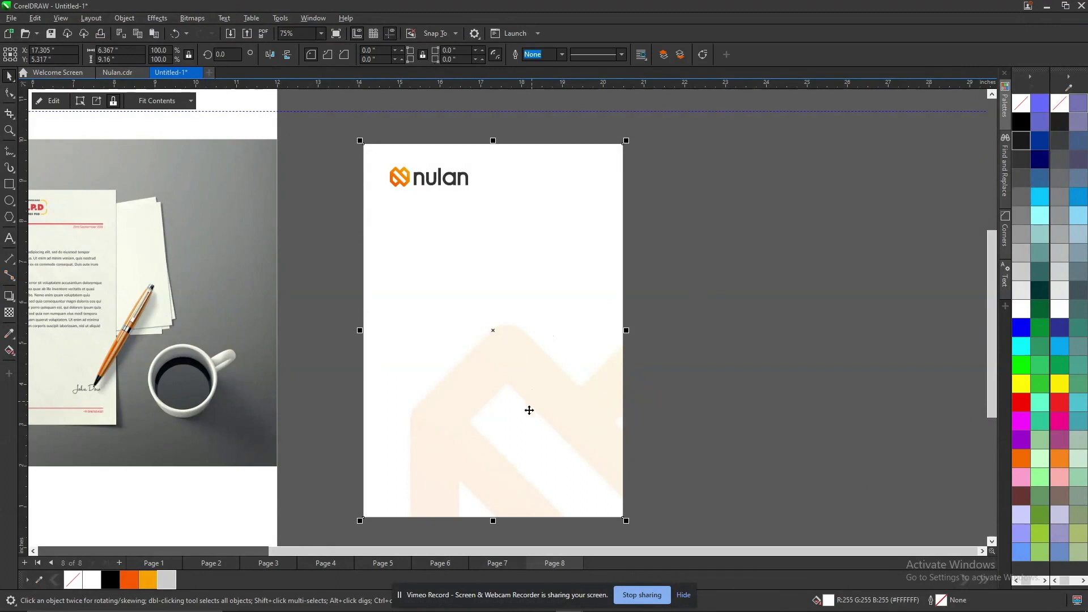
{"action": "key", "text": "F8"}
{"action": "left_click", "coordinate": [392, 493]}
{"action": "type", "text": "https://vimeo.com/record/ready-to-record"}
{"action": "key", "text": "ctrl+space"}
Scale the web address down to about 2.4 inches wide and align it with the logo's left edge.
{"action": "left_click_drag", "start_coordinate": [636, 484], "coordinate": [494, 503]}
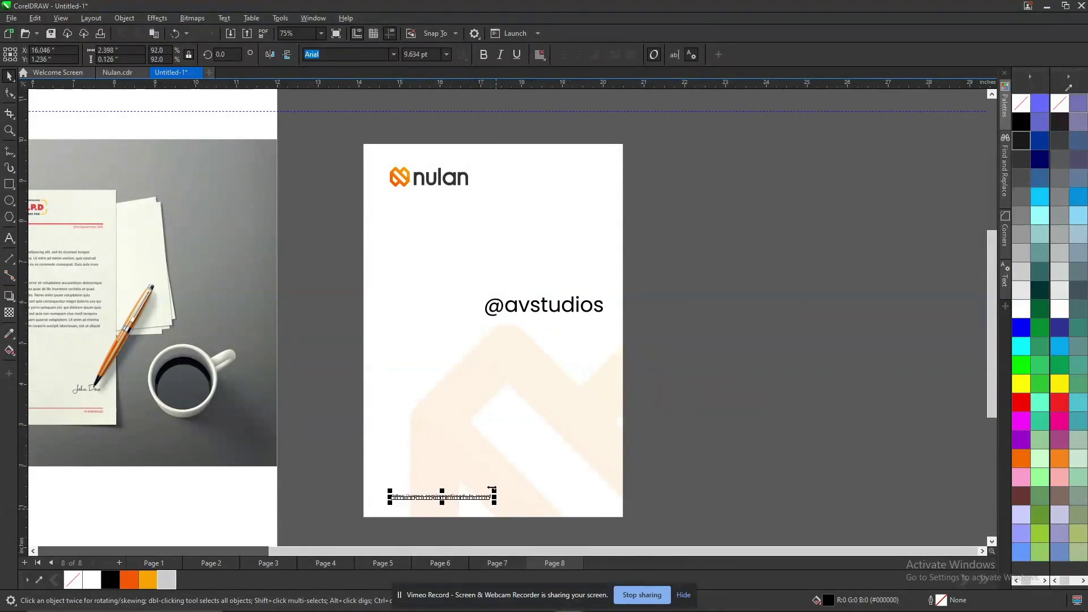
{"action": "left_click", "coordinate": [391, 176], "text": "shift"}
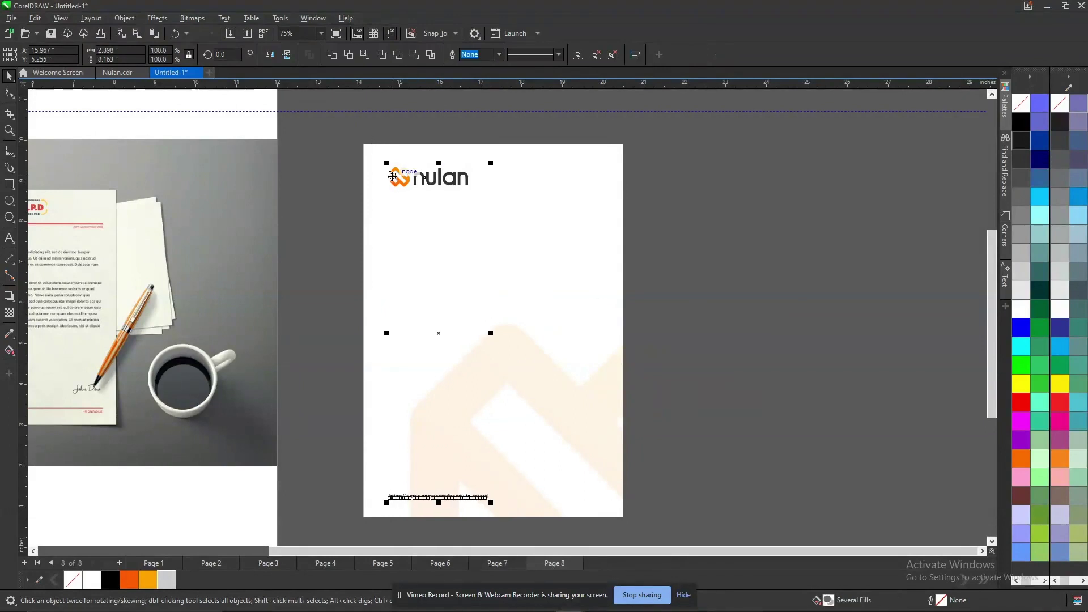
{"action": "left_click", "coordinate": [393, 176], "text": "shift"}
{"action": "key", "text": "Escape"}
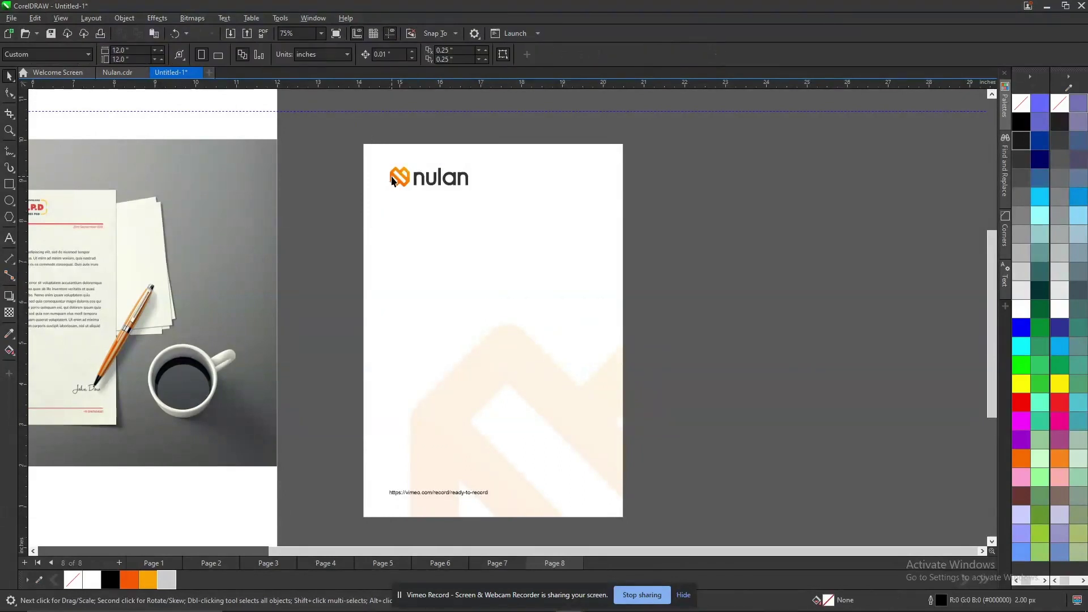
Draw a horizontal line about 5.1 inches long just above the web address and align it with the logo's left edge.
{"action": "left_click", "coordinate": [10, 155]}
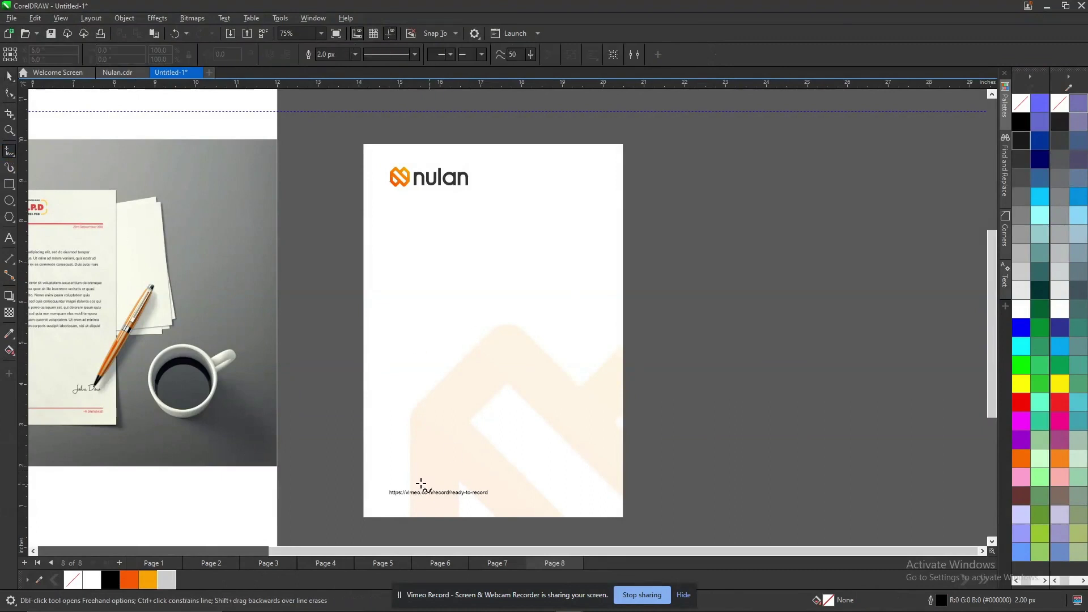
{"action": "left_click", "coordinate": [393, 485]}
{"action": "left_click", "coordinate": [598, 486]}
{"action": "key", "text": "space"}
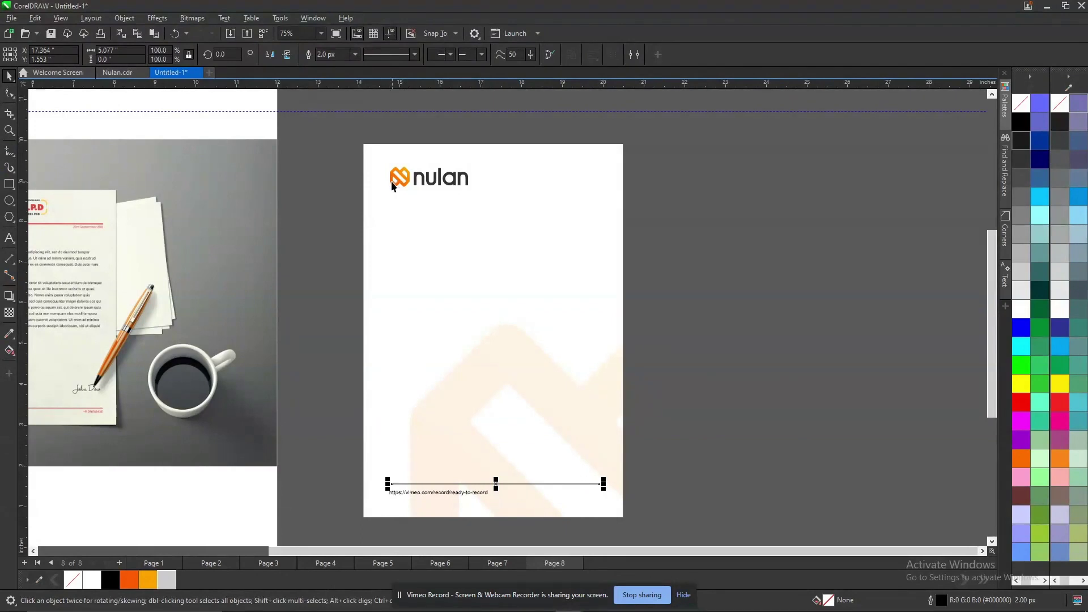
{"action": "left_click", "coordinate": [393, 181], "text": "shift"}
Adjust the footer line's length to about 5.09 inches so it starts at the web address's left edge.
{"action": "left_click", "coordinate": [709, 425]}
{"action": "key", "text": "z"}
{"action": "left_click_drag", "start_coordinate": [696, 571], "coordinate": [685, 549]}
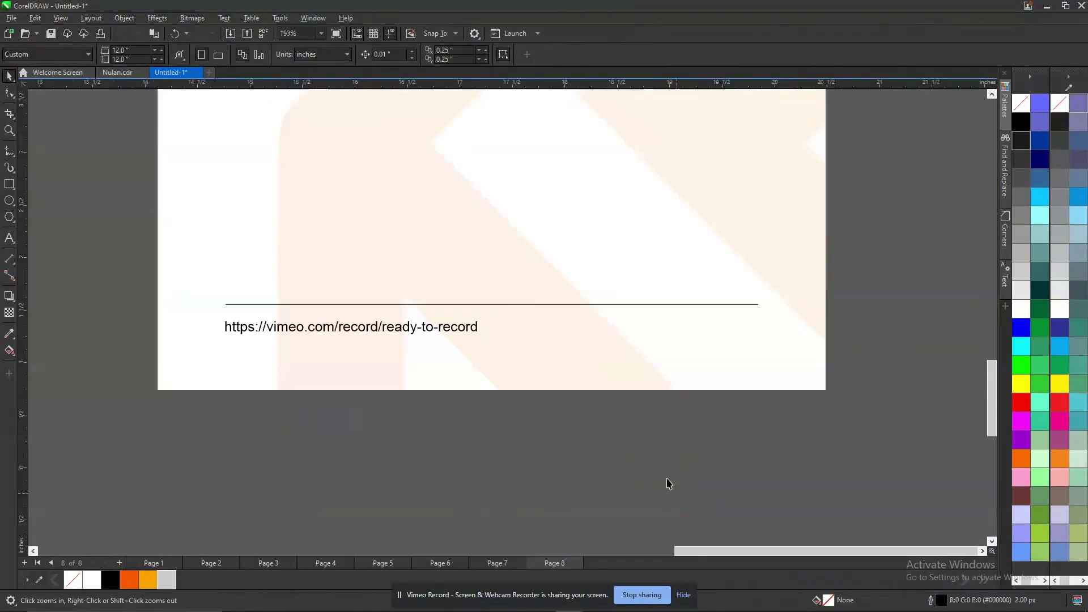
{"action": "left_click", "coordinate": [709, 306]}
{"action": "left_click_drag", "start_coordinate": [762, 304], "coordinate": [747, 315]}
{"action": "left_click", "coordinate": [733, 339]}
{"action": "left_click", "coordinate": [733, 339], "text": "shift"}
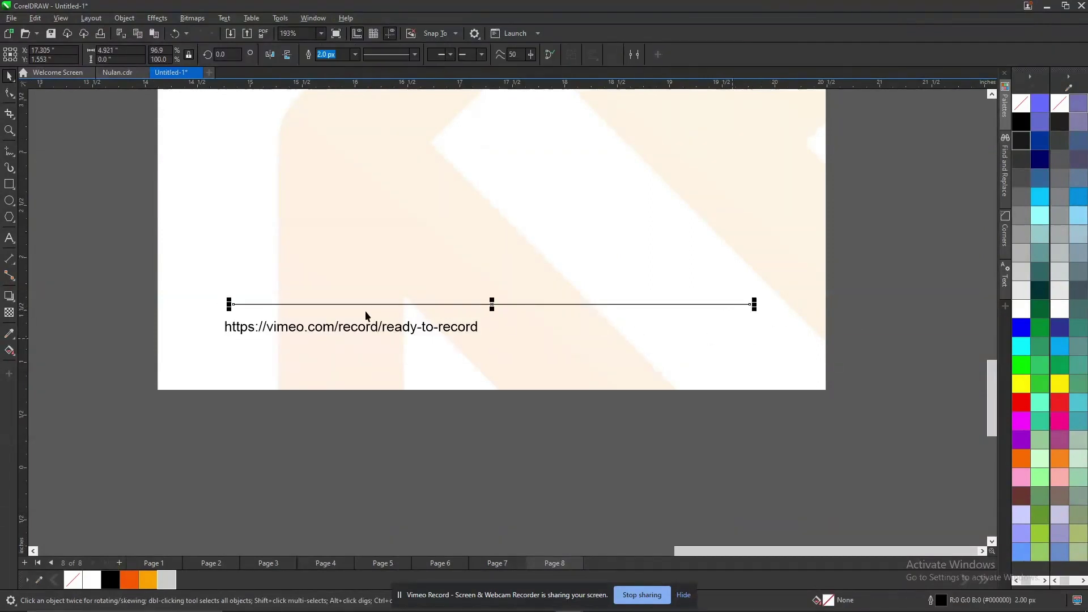
{"action": "left_click_drag", "start_coordinate": [229, 309], "coordinate": [220, 342]}
{"action": "left_click", "coordinate": [615, 489]}
Draw a rectangle about 1.6 by 0.26 inches directly below the right end of the footer line.
{"action": "left_click", "coordinate": [10, 184]}
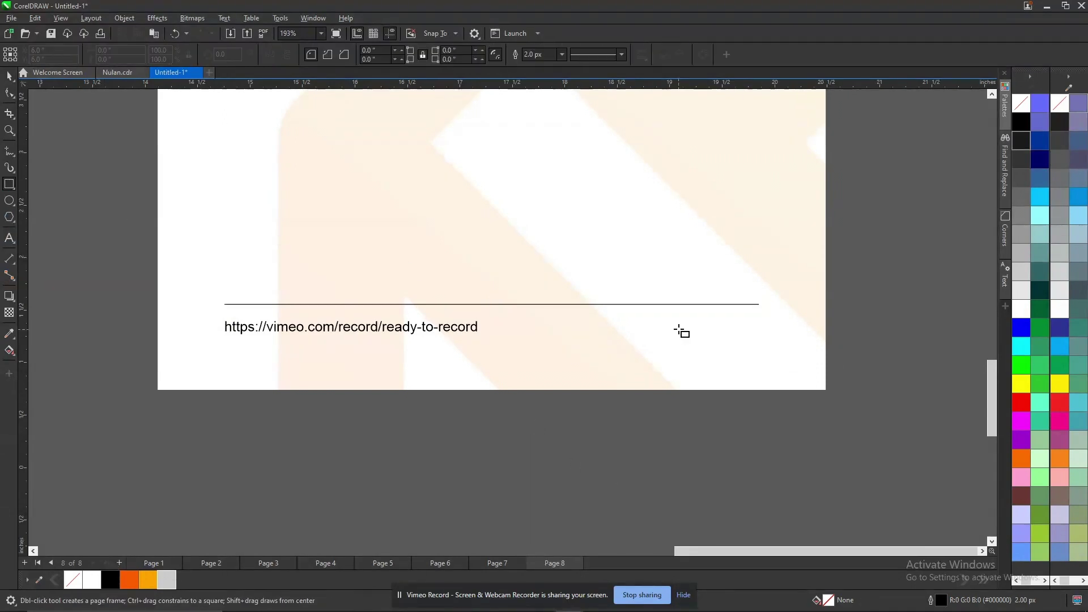
{"action": "left_click_drag", "start_coordinate": [590, 305], "coordinate": [760, 305]}
{"action": "key", "text": "space"}
{"action": "left_click_drag", "start_coordinate": [676, 333], "coordinate": [464, 343]}
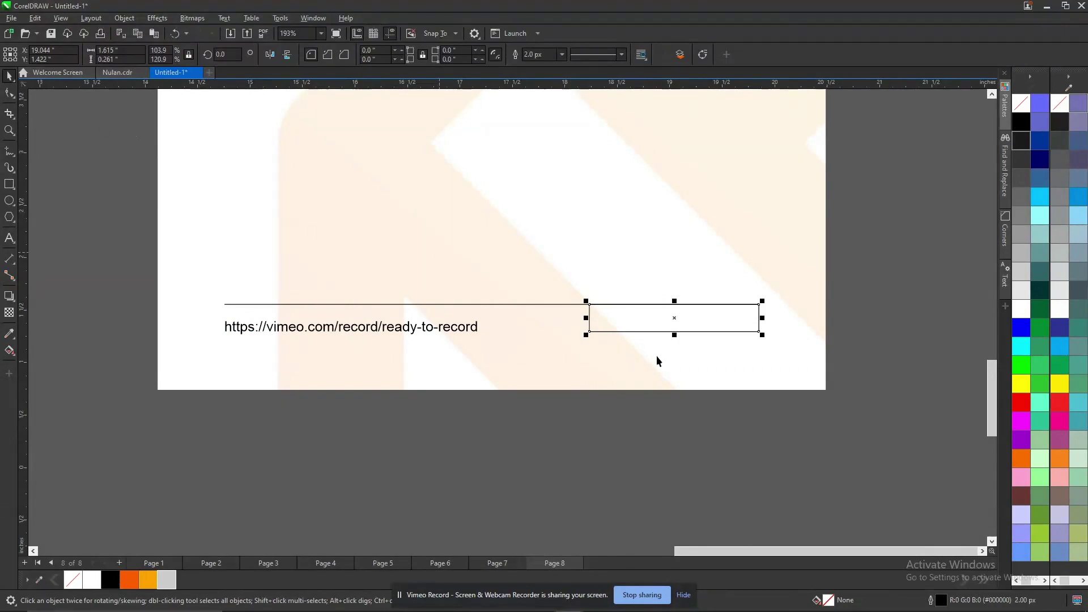
Round only the lower-left corner of the footer rectangle to a radius of about 0.13 inches.
{"action": "scroll", "coordinate": [609, 298], "scroll_direction": "up", "scroll_amount": 1}
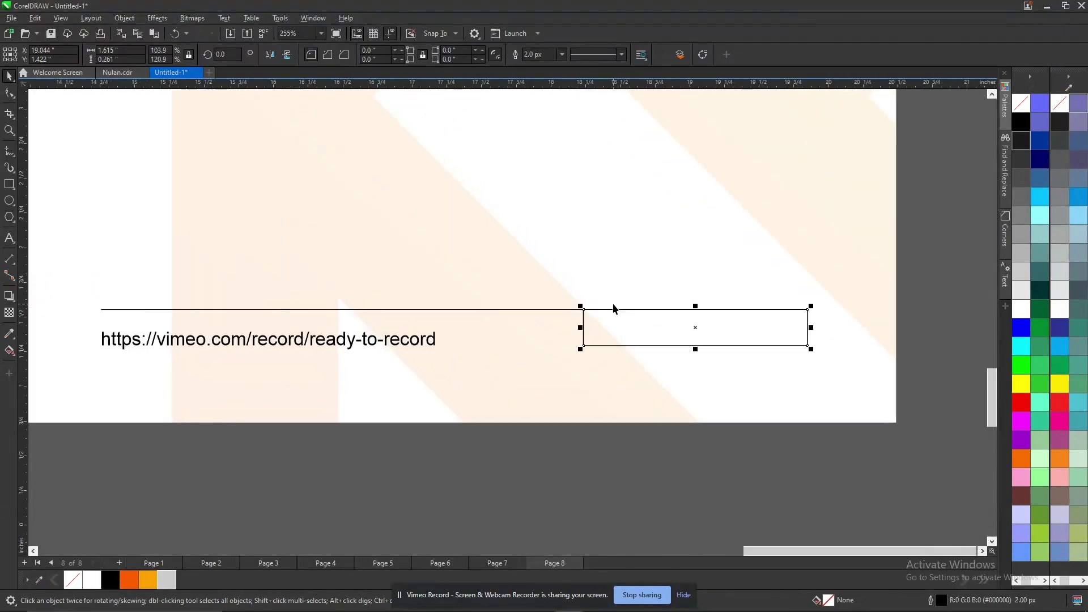
{"action": "scroll", "coordinate": [595, 328], "scroll_direction": "up", "scroll_amount": 1}
{"action": "scroll", "coordinate": [597, 331], "scroll_direction": "up", "scroll_amount": 1}
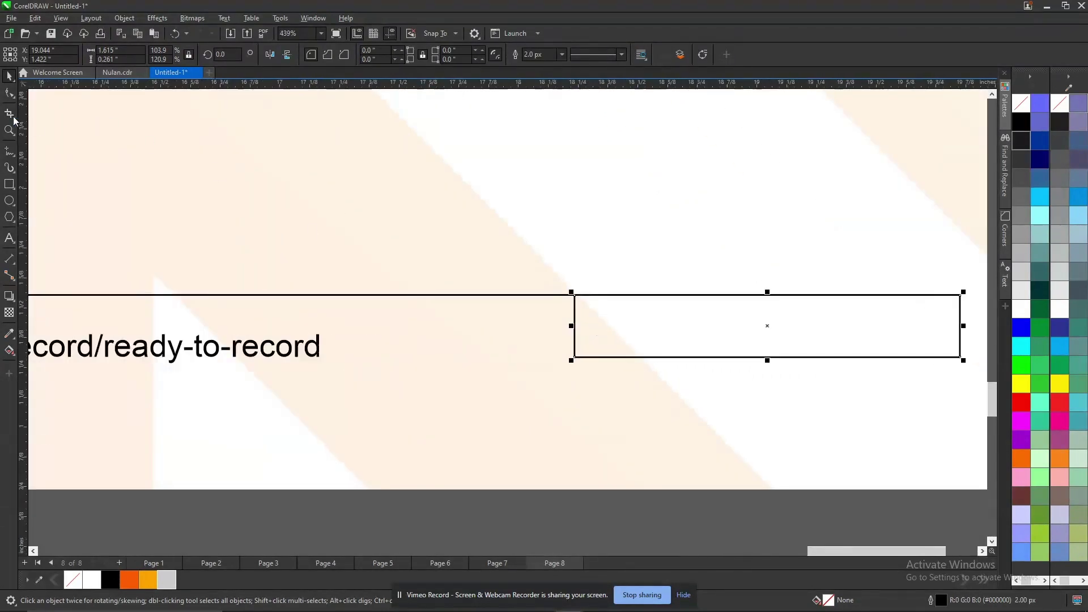
{"action": "left_click", "coordinate": [8, 97]}
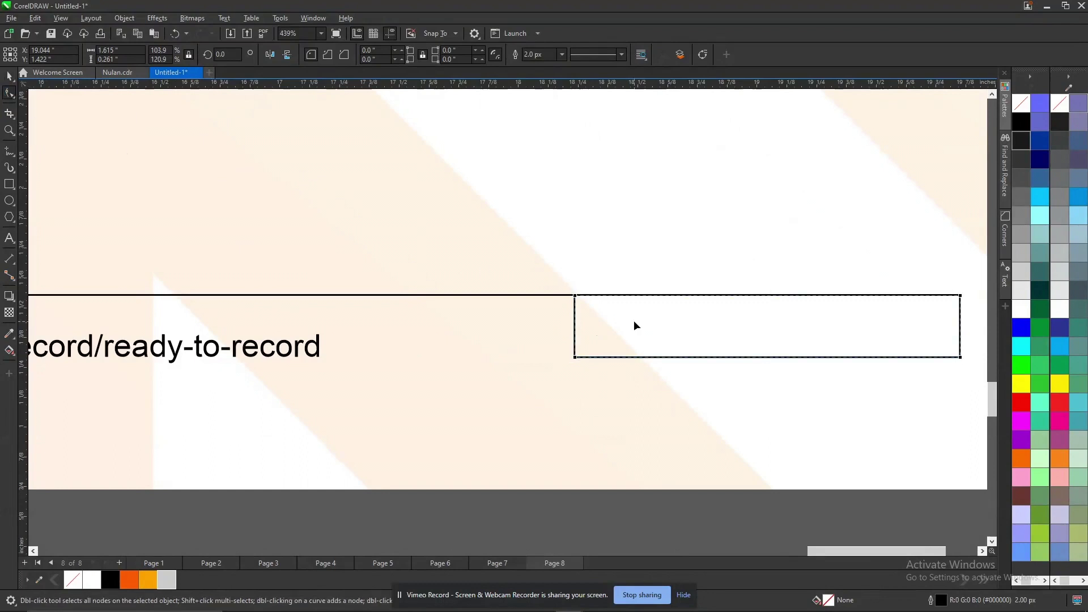
{"action": "left_click_drag", "start_coordinate": [576, 360], "coordinate": [611, 333]}
{"action": "key", "text": "space"}
Copy the logo symbol's orange gradient fill onto the footer rectangle and remove the rectangle's outline.
{"action": "scroll", "coordinate": [372, 398], "scroll_direction": "down", "scroll_amount": 5}
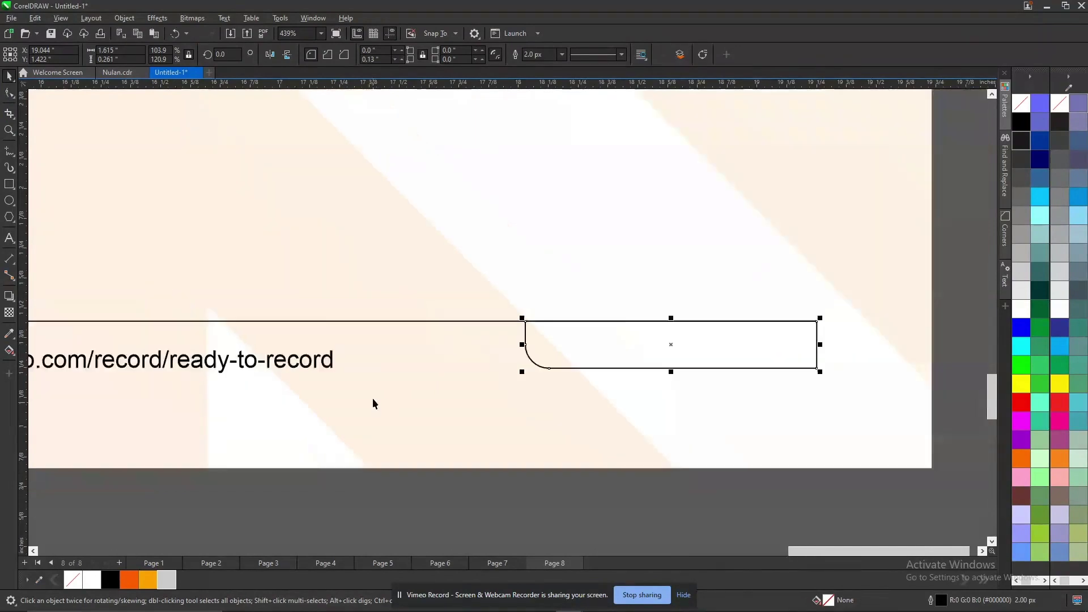
{"action": "left_click_drag", "start_coordinate": [634, 157], "coordinate": [888, 523]}
{"action": "left_click_drag", "start_coordinate": [412, 159], "coordinate": [618, 504]}
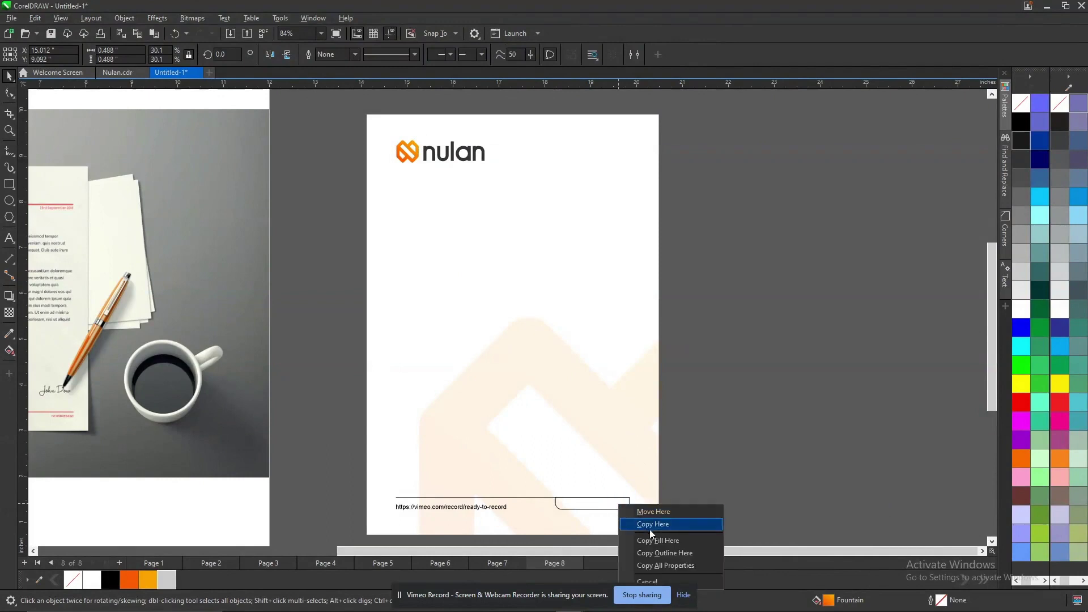
{"action": "left_click", "coordinate": [679, 545]}
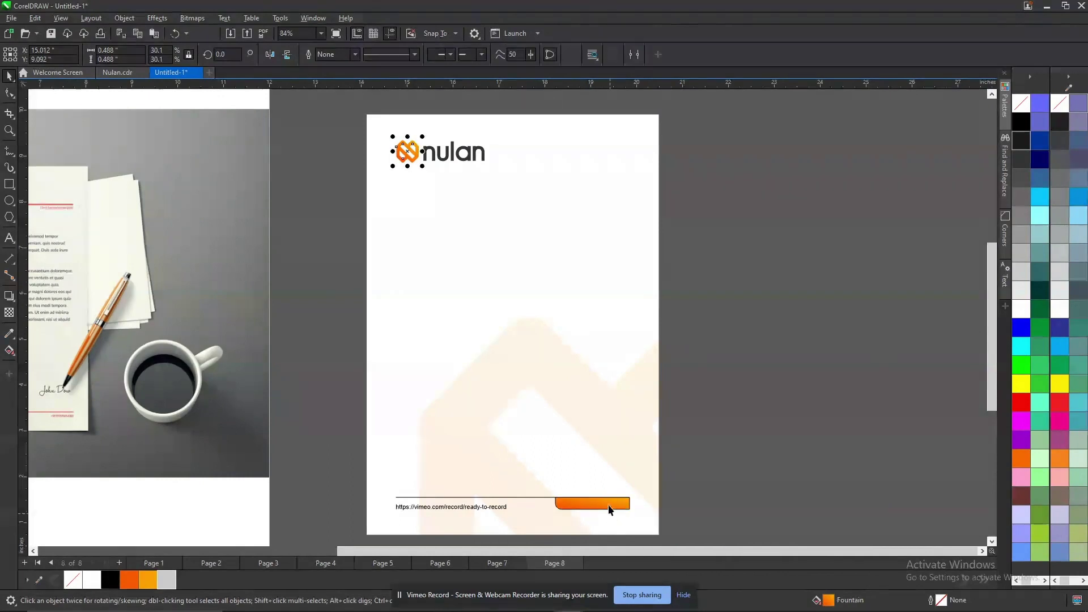
{"action": "right_click", "coordinate": [1021, 103]}
Set the footer line's outline width to 4 px.
{"action": "left_click_drag", "start_coordinate": [350, 462], "coordinate": [790, 522]}
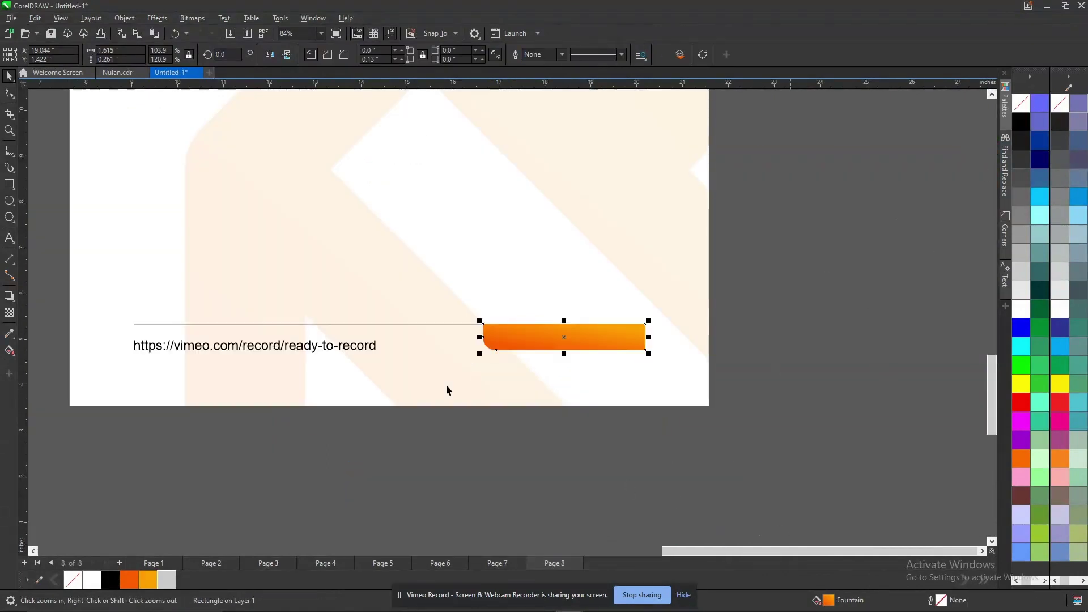
{"action": "left_click", "coordinate": [430, 325]}
{"action": "scroll", "coordinate": [429, 325], "scroll_direction": "up", "scroll_amount": 2}
{"action": "scroll", "coordinate": [429, 322], "scroll_direction": "down", "scroll_amount": 1}
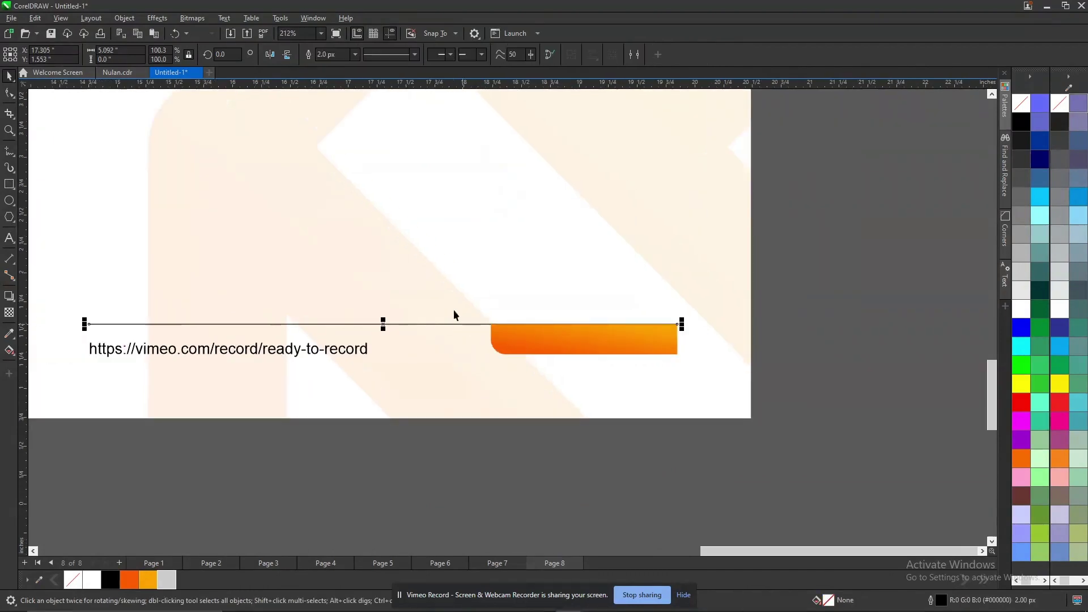
{"action": "left_click_drag", "start_coordinate": [338, 56], "coordinate": [139, 57]}
{"action": "type", "text": "4"}
{"action": "key", "text": "Return"}
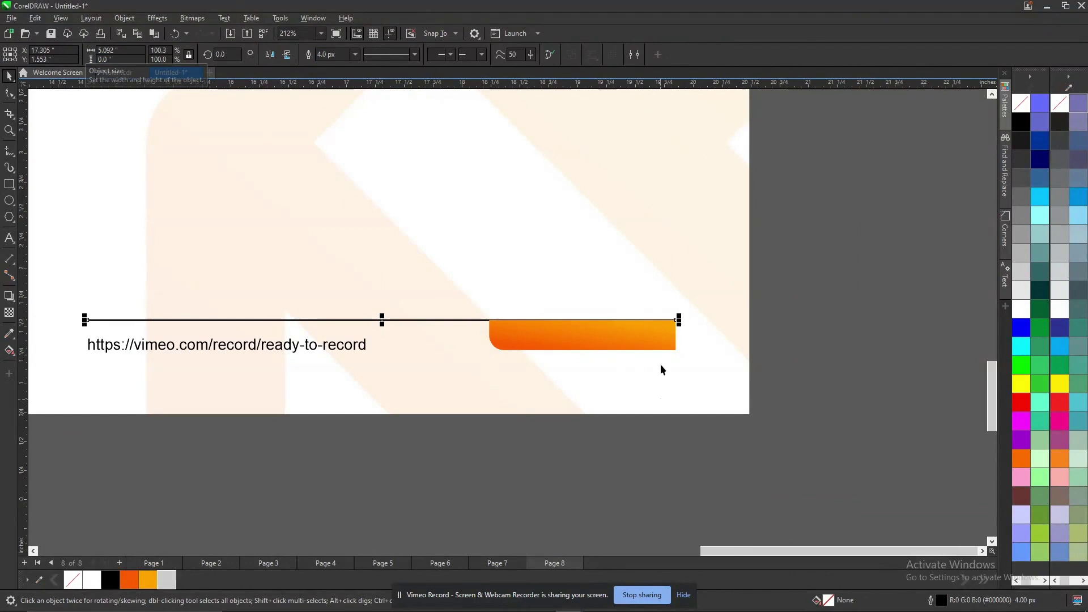
Convert the footer line's outline to an object.
{"action": "scroll", "coordinate": [502, 332], "scroll_direction": "up", "scroll_amount": 7}
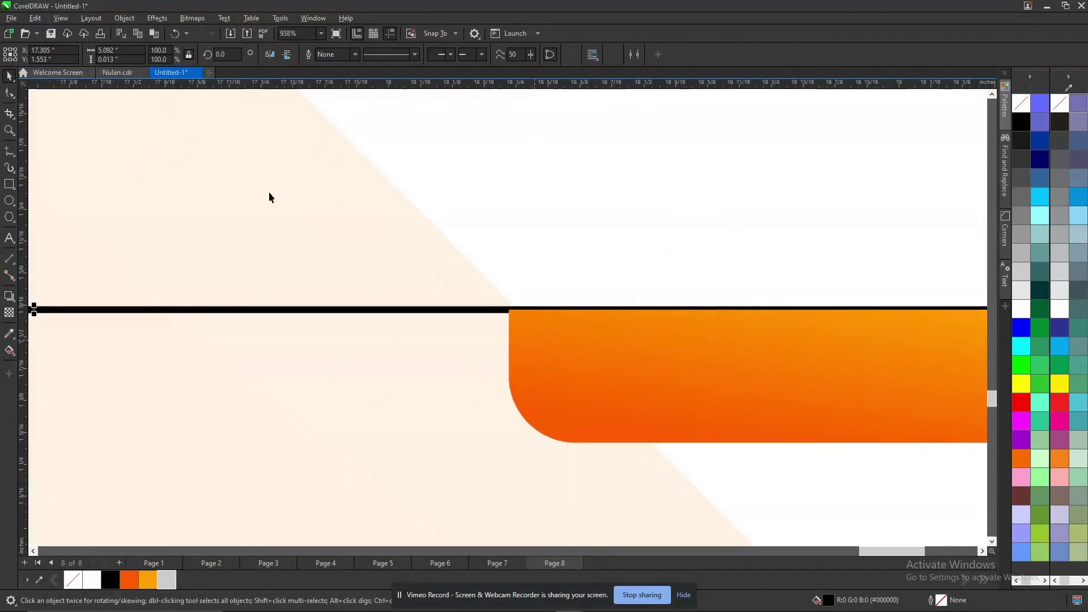
{"action": "scroll", "coordinate": [267, 331], "scroll_direction": "down", "scroll_amount": 1}
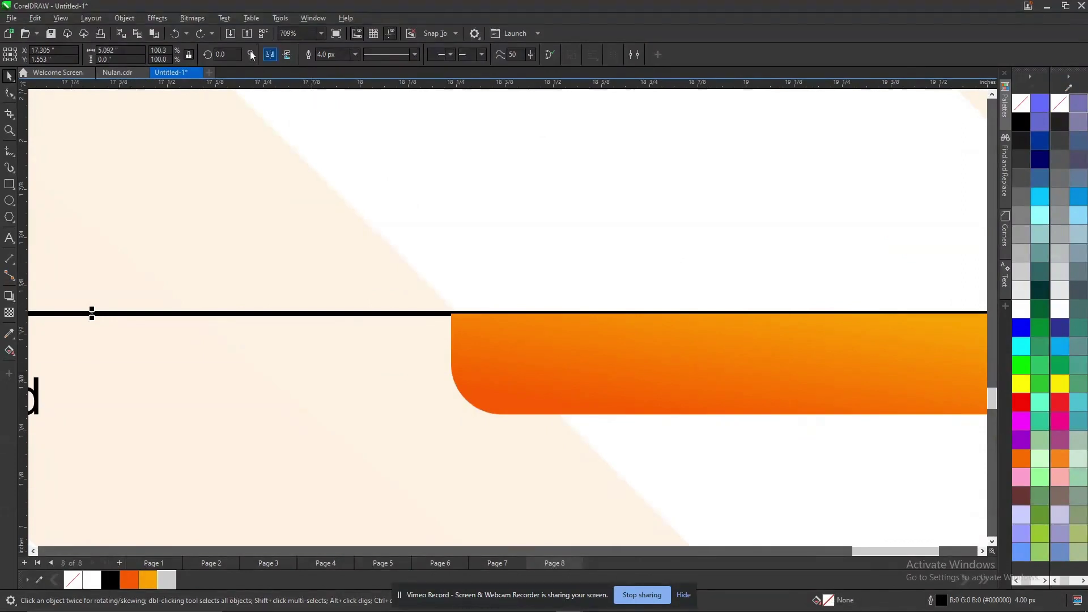
{"action": "left_click", "coordinate": [121, 19]}
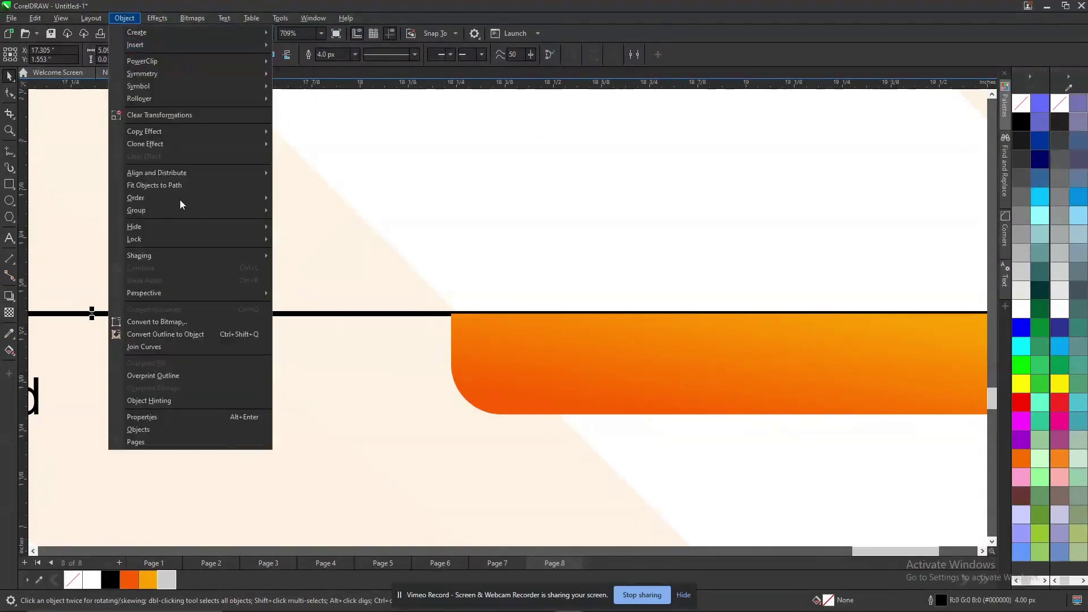
{"action": "left_click", "coordinate": [175, 339]}
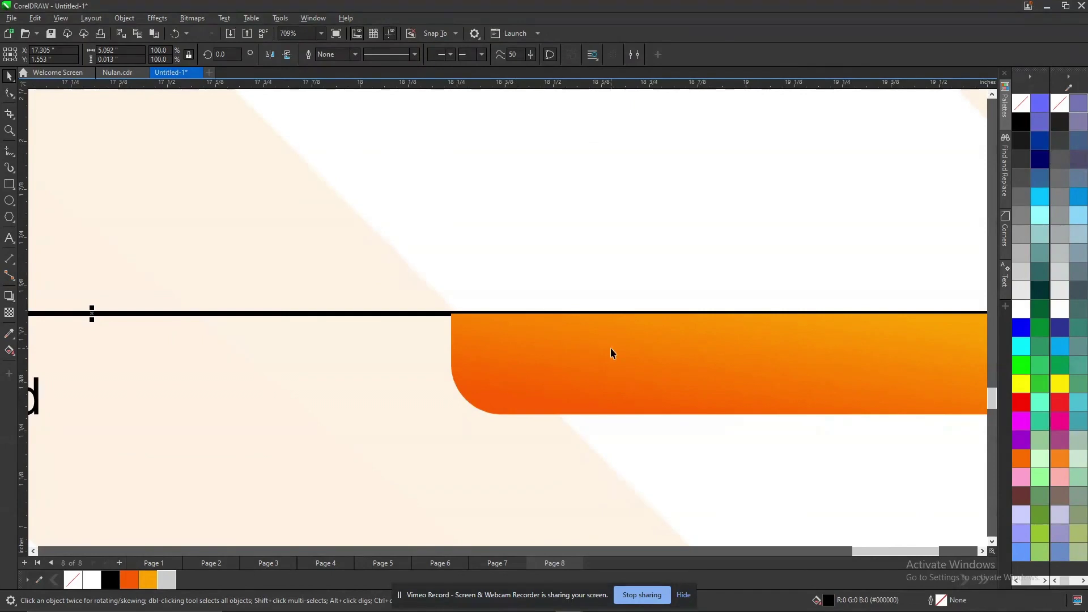
Copy the footer rectangle's orange gradient fill onto the converted footer line.
{"action": "left_click_drag", "start_coordinate": [696, 354], "coordinate": [399, 315]}
{"action": "left_click", "coordinate": [448, 352]}
{"action": "scroll", "coordinate": [511, 275], "scroll_direction": "down", "scroll_amount": 3}
{"action": "scroll", "coordinate": [511, 276], "scroll_direction": "down", "scroll_amount": 1}
{"action": "left_click", "coordinate": [848, 264]}
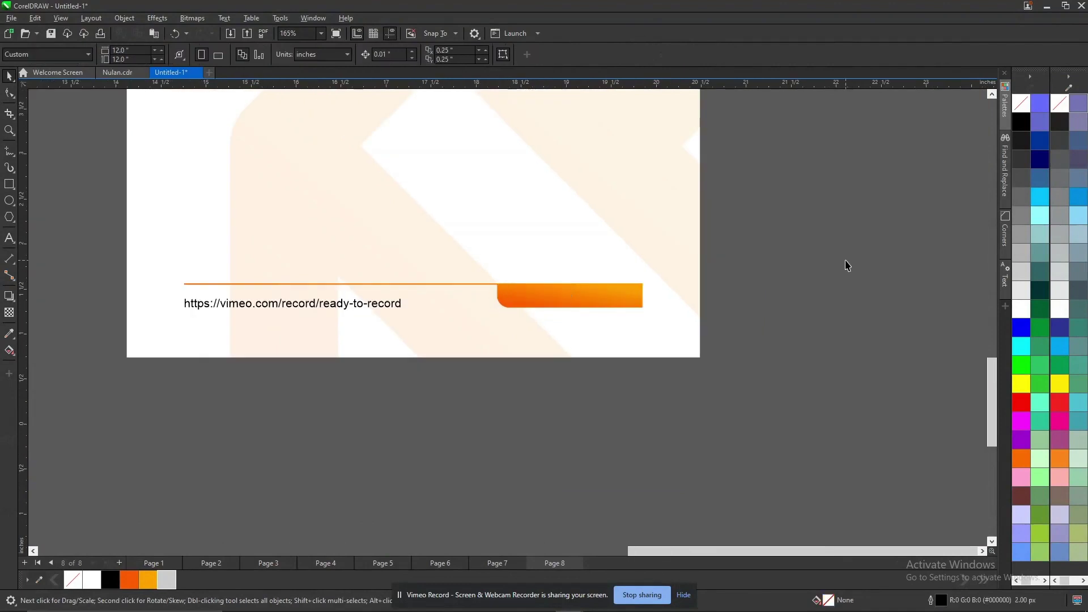
Group all the letterhead elements and place a duplicate of the group to the right of the original.
{"action": "scroll", "coordinate": [821, 286], "scroll_direction": "down", "scroll_amount": 3}
{"action": "scroll", "coordinate": [659, 195], "scroll_direction": "up", "scroll_amount": 3}
{"action": "left_click_drag", "start_coordinate": [627, 129], "coordinate": [909, 516]}
{"action": "key", "text": "ctrl+g"}
{"action": "left_click_drag", "start_coordinate": [683, 443], "coordinate": [959, 428]}
{"action": "right_click", "coordinate": [959, 427]}
Convert the original letterhead group to a 500 dpi RGB Color (24-bit) bitmap with anti-aliasing and a transparent background.
{"action": "left_click", "coordinate": [704, 354]}
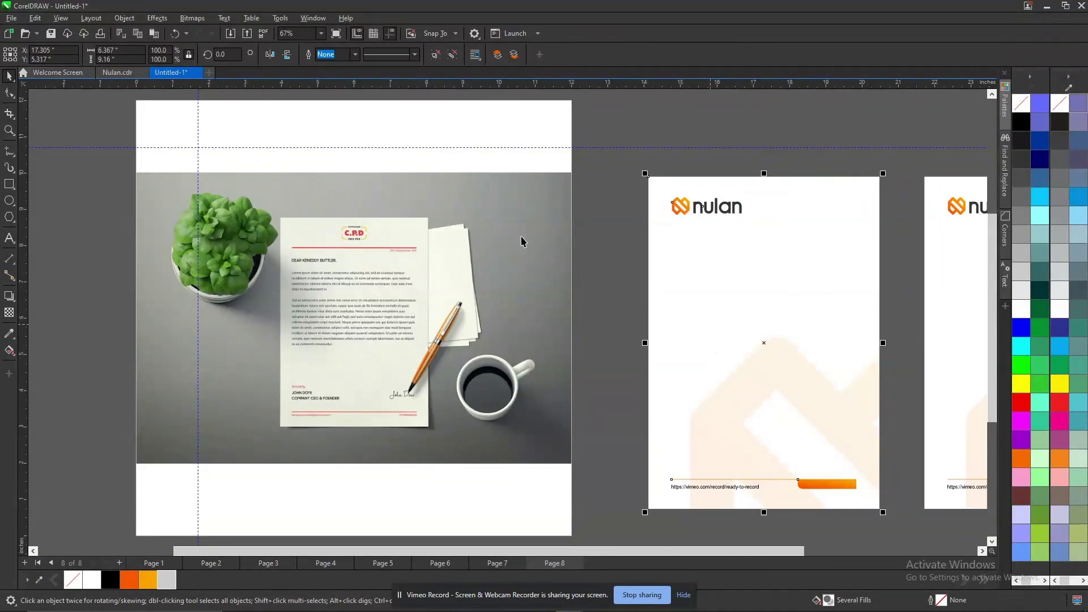
{"action": "left_click", "coordinate": [191, 19]}
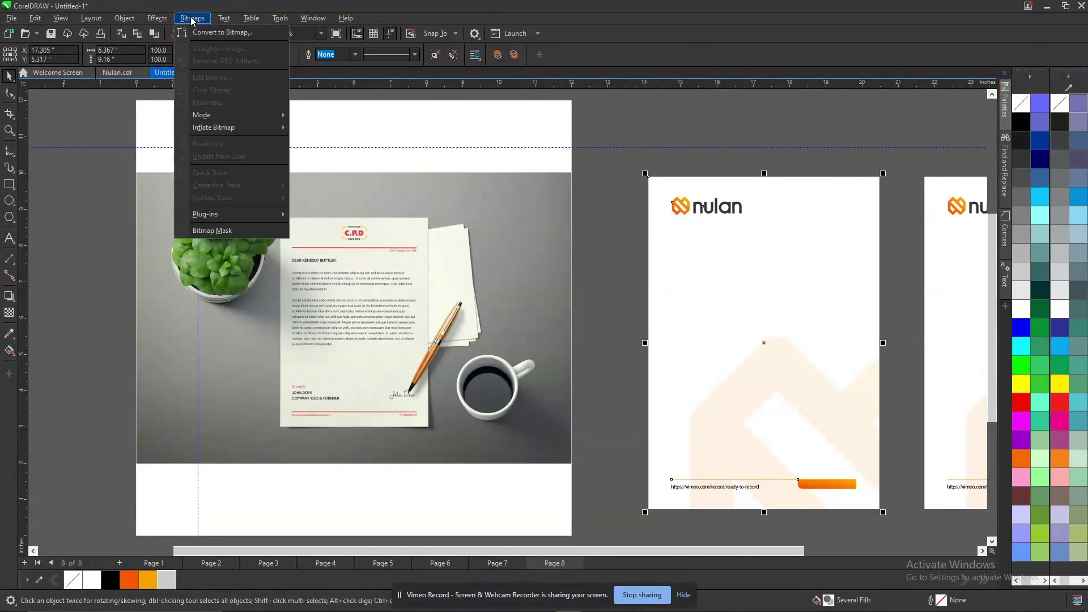
{"action": "left_click", "coordinate": [218, 32]}
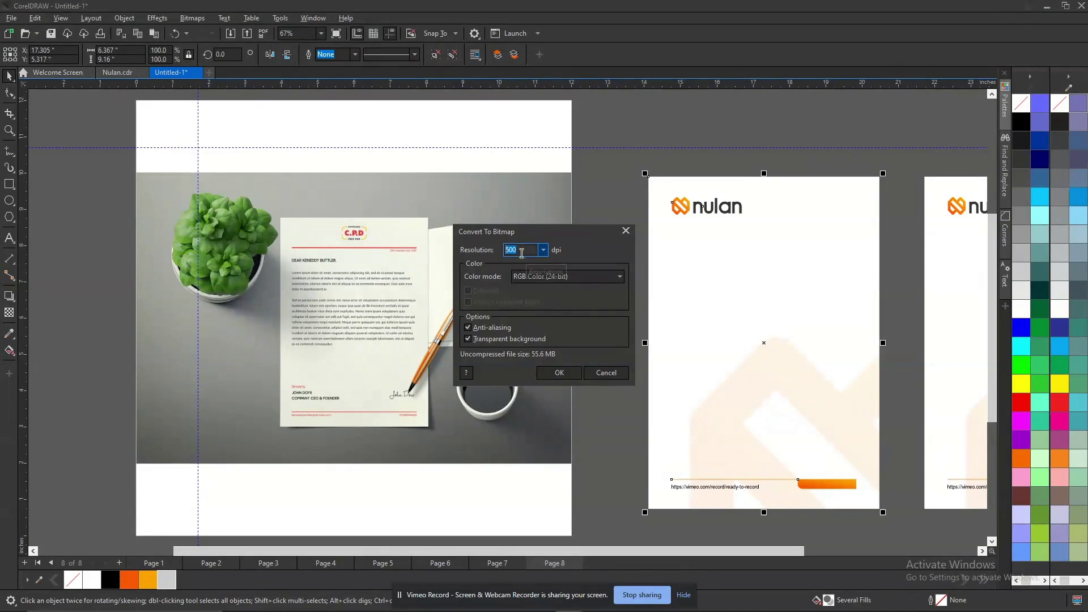
{"action": "left_click", "coordinate": [559, 373]}
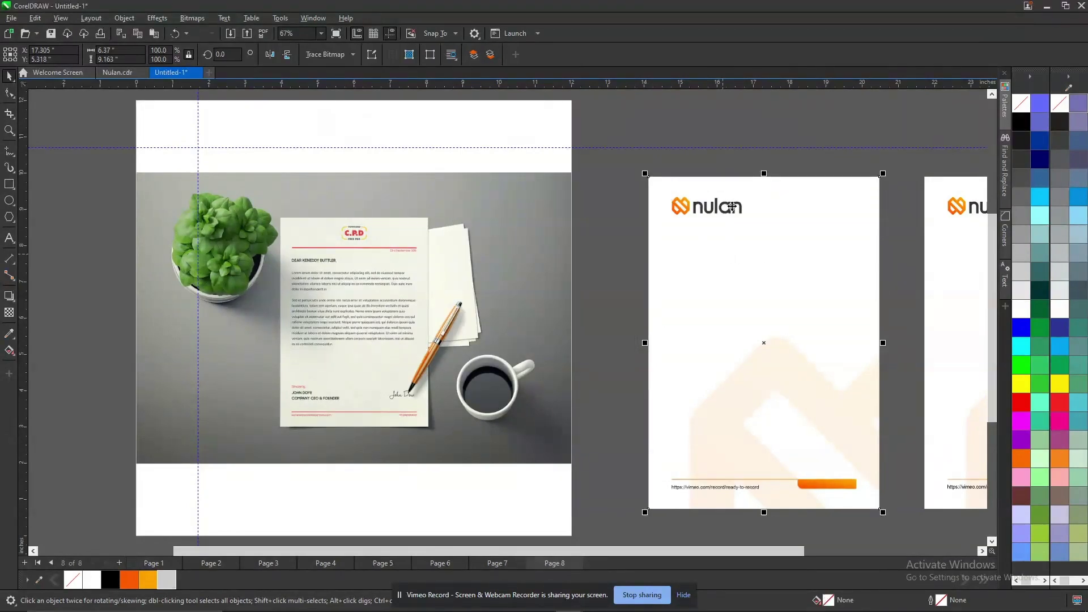
Move the bitmap letterhead over the paper letter in the mockup image.
{"action": "scroll", "coordinate": [734, 211], "scroll_direction": "up", "scroll_amount": 4}
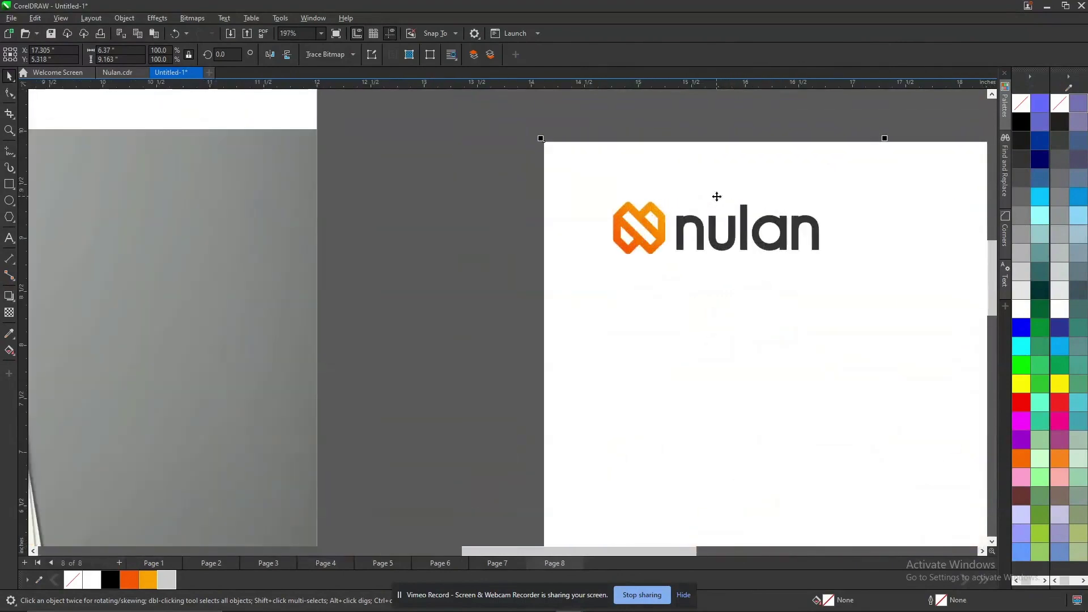
{"action": "scroll", "coordinate": [717, 196], "scroll_direction": "down", "scroll_amount": 4}
{"action": "left_click_drag", "start_coordinate": [710, 203], "coordinate": [533, 163]}
{"action": "left_click_drag", "start_coordinate": [600, 260], "coordinate": [556, 426]}
{"action": "key", "text": "z"}
{"action": "left_click_drag", "start_coordinate": [439, 375], "coordinate": [612, 457]}
{"action": "left_click_drag", "start_coordinate": [466, 370], "coordinate": [474, 373]}
{"action": "scroll", "coordinate": [474, 320], "scroll_direction": "down", "scroll_amount": 2}
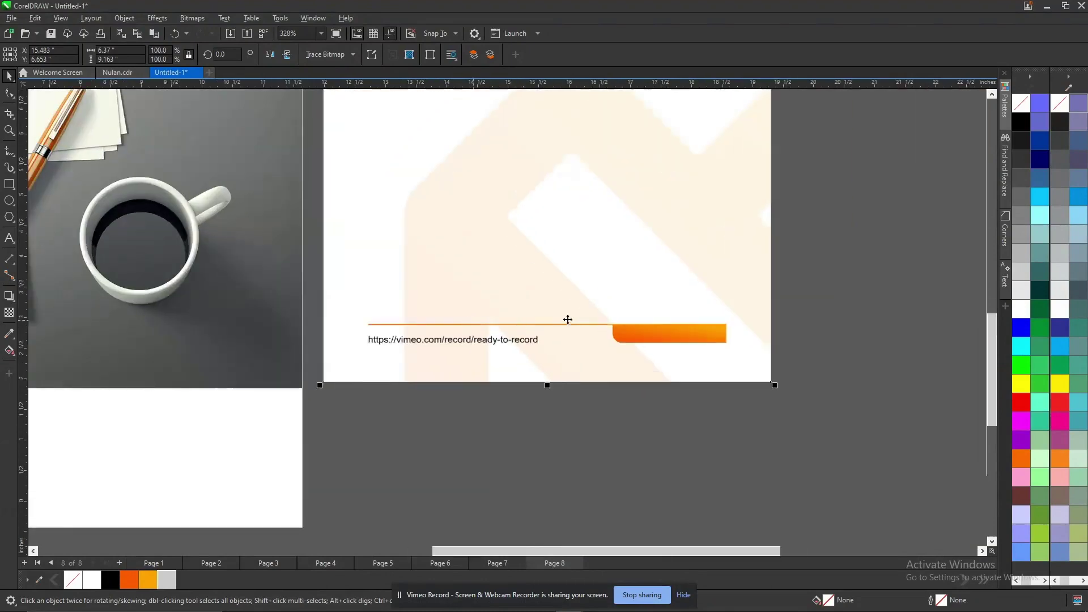
{"action": "scroll", "coordinate": [574, 320], "scroll_direction": "down", "scroll_amount": 2}
{"action": "key", "text": "F4"}
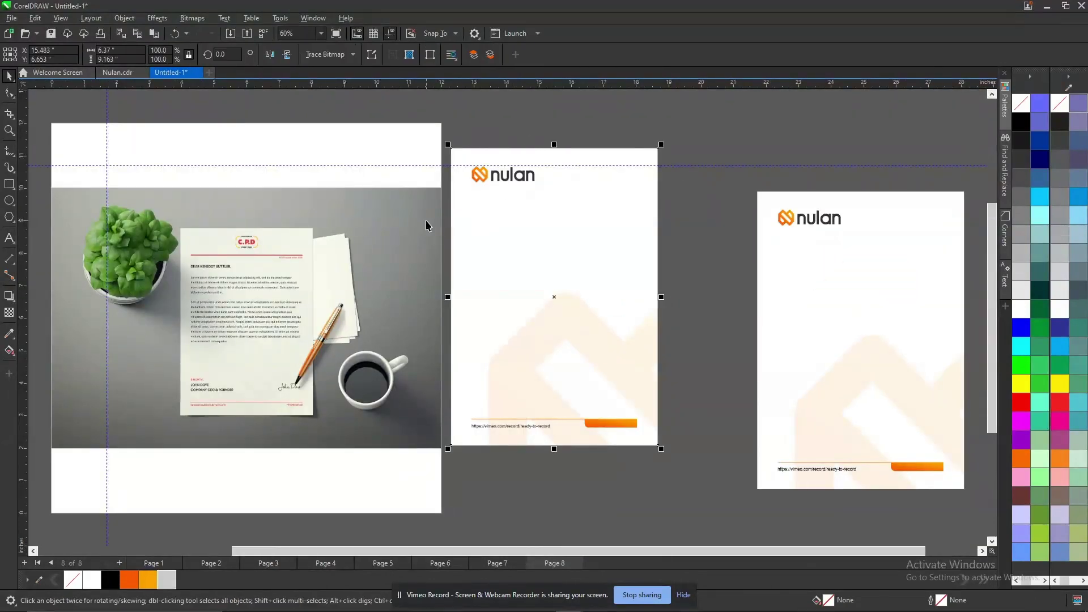
{"action": "left_click_drag", "start_coordinate": [491, 267], "coordinate": [333, 377]}
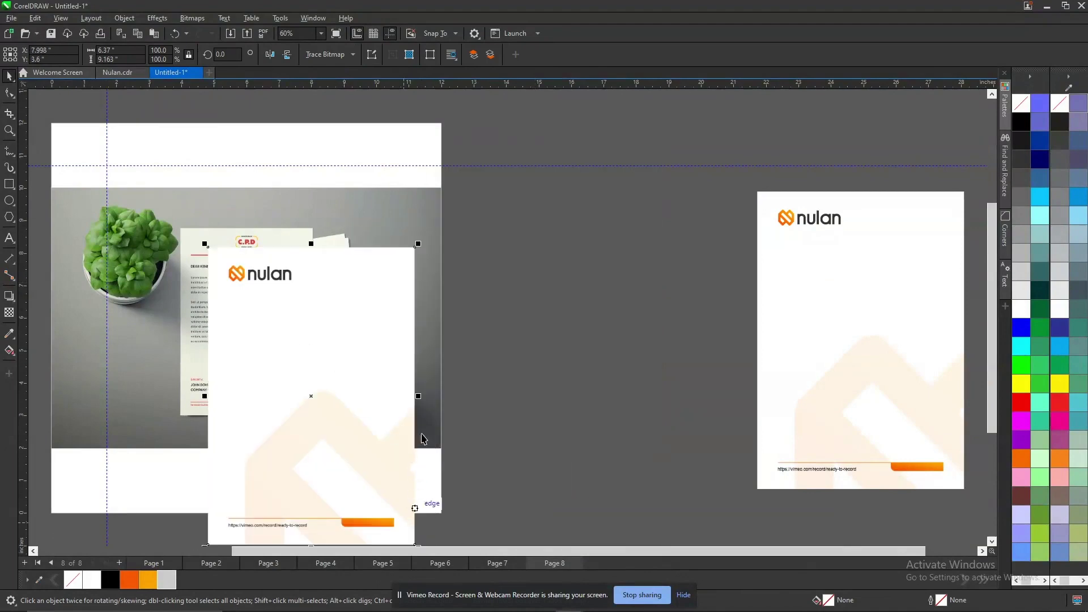
Scale the letterhead bitmap down to 49.8% and align its top-left corner with the mockup paper's top-left corner.
{"action": "left_click_drag", "start_coordinate": [418, 244], "coordinate": [365, 319]}
{"action": "left_click_drag", "start_coordinate": [311, 375], "coordinate": [244, 283]}
{"action": "left_click_drag", "start_coordinate": [460, 323], "coordinate": [457, 296]}
{"action": "scroll", "coordinate": [395, 261], "scroll_direction": "down", "scroll_amount": 3}
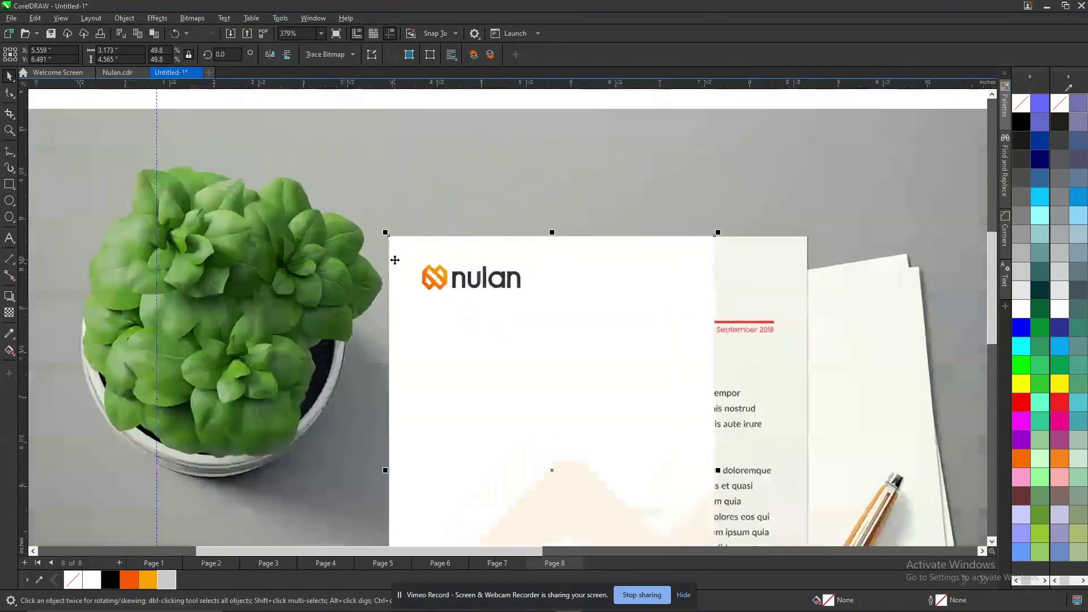
Add a perspective to the letterhead bitmap and fit its remaining corners to the mockup paper's corners.
{"action": "scroll", "coordinate": [395, 260], "scroll_direction": "down", "scroll_amount": 5}
{"action": "key", "text": "z"}
{"action": "left_click_drag", "start_coordinate": [623, 537], "coordinate": [633, 535]}
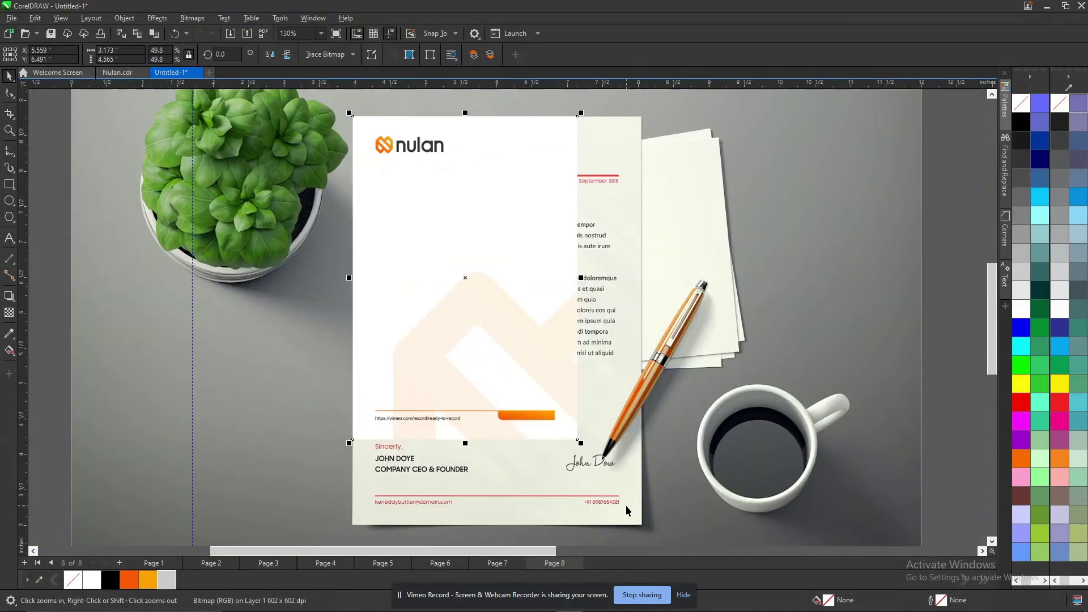
{"action": "left_click", "coordinate": [123, 18]}
{"action": "mouse_move", "coordinate": [176, 301]}
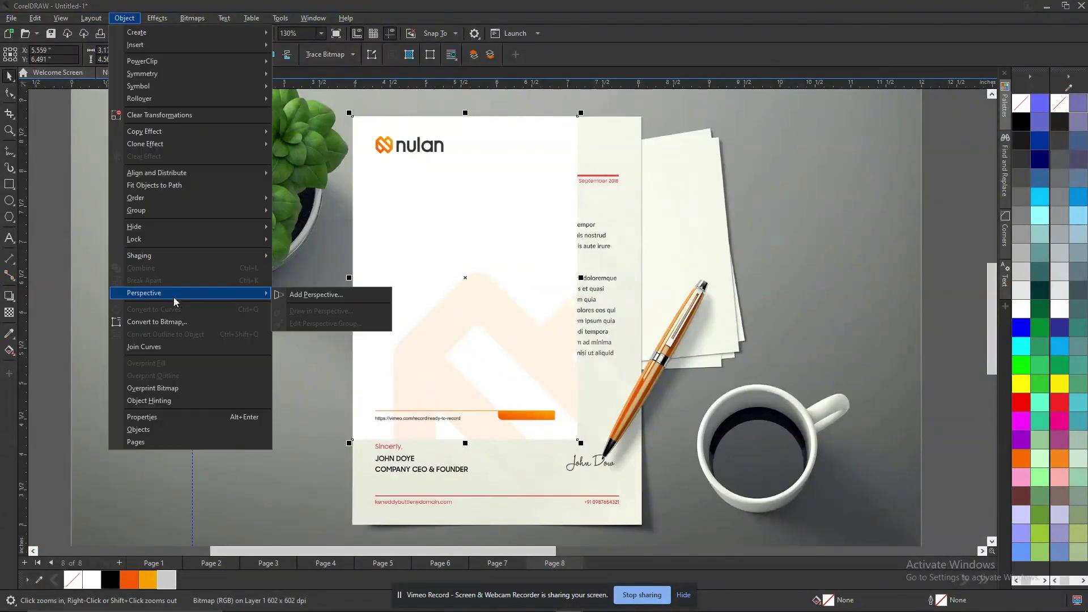
{"action": "left_click", "coordinate": [329, 299]}
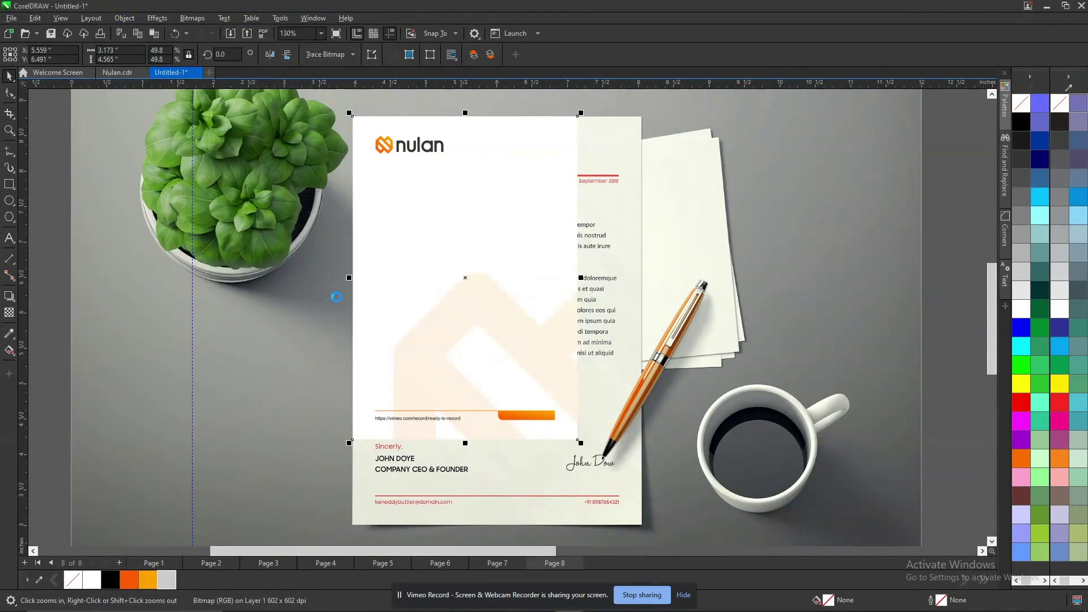
{"action": "left_click_drag", "start_coordinate": [578, 116], "coordinate": [641, 116]}
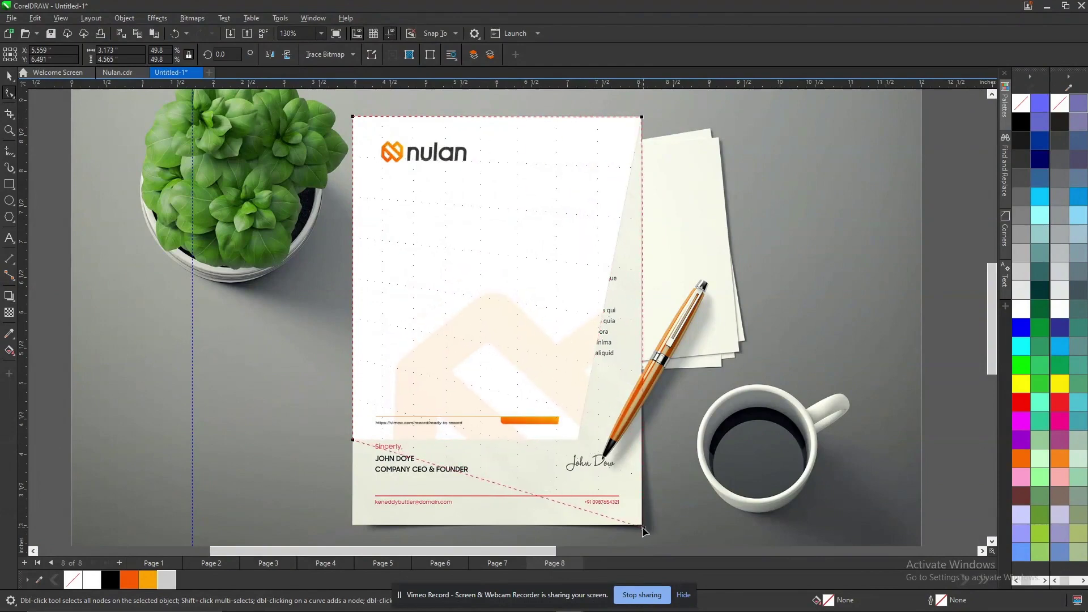
{"action": "left_click_drag", "start_coordinate": [641, 525], "coordinate": [642, 526]}
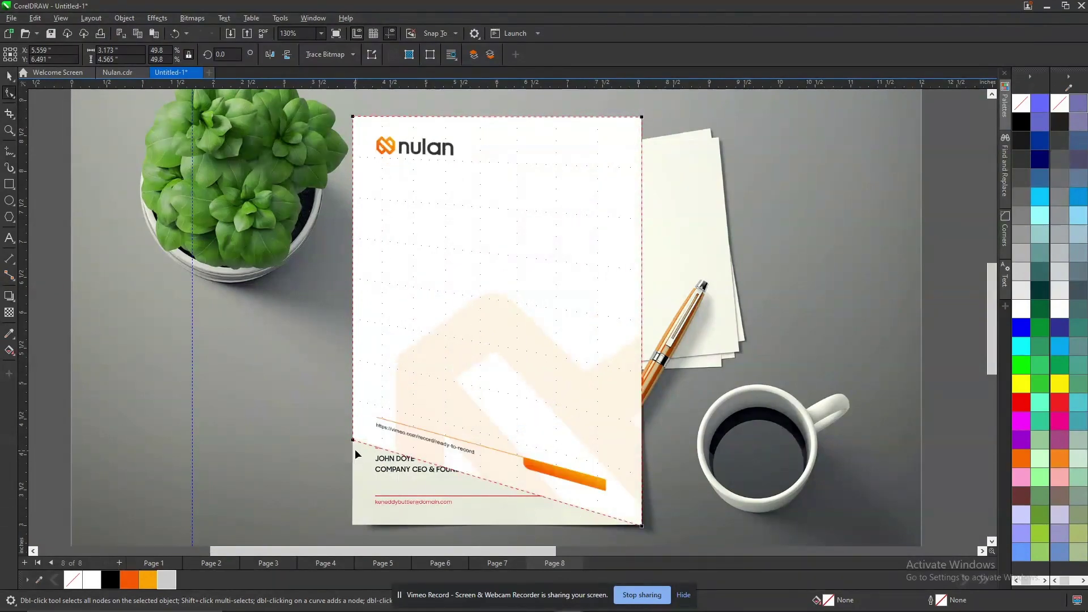
{"action": "left_click_drag", "start_coordinate": [354, 442], "coordinate": [354, 526]}
{"action": "key", "text": "space"}
Apply a uniform transparency of 100 to the letterhead bitmap, exposing the pen in the mockup image.
{"action": "scroll", "coordinate": [515, 352], "scroll_direction": "down", "scroll_amount": 1}
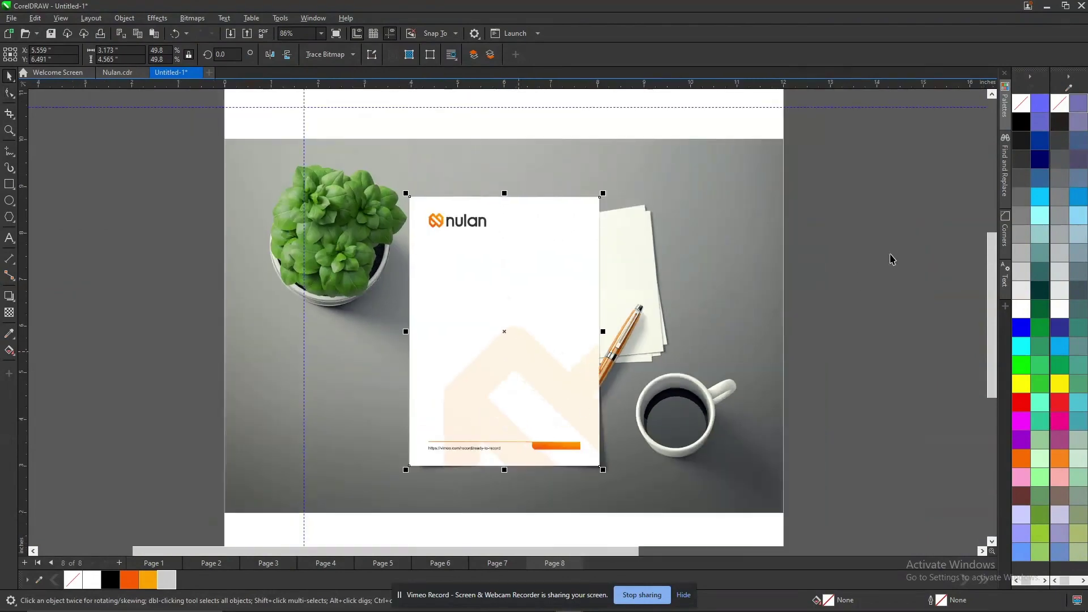
{"action": "scroll", "coordinate": [525, 281], "scroll_direction": "down", "scroll_amount": 1}
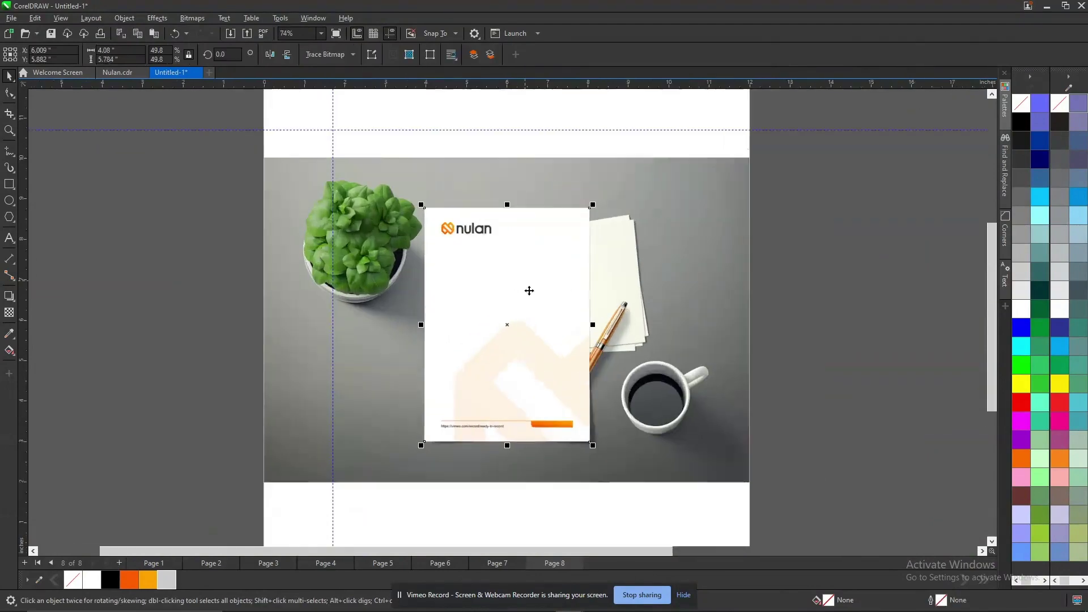
{"action": "left_click", "coordinate": [604, 351]}
{"action": "key", "text": "F2"}
{"action": "left_click_drag", "start_coordinate": [457, 274], "coordinate": [678, 468]}
{"action": "left_click", "coordinate": [529, 355]}
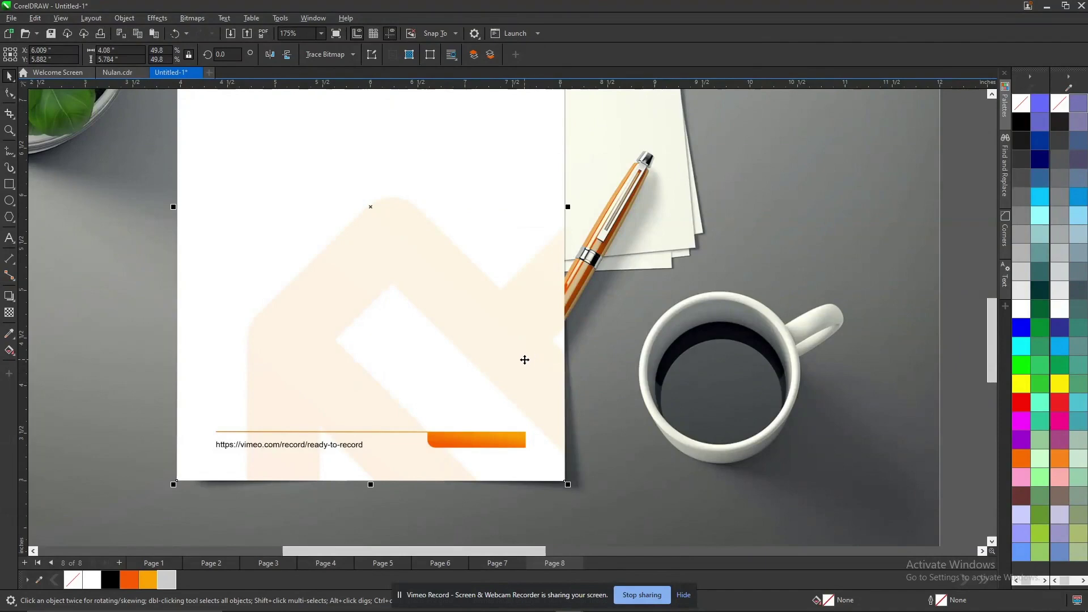
{"action": "scroll", "coordinate": [529, 354], "scroll_direction": "down", "scroll_amount": 5}
{"action": "left_click", "coordinate": [10, 316]}
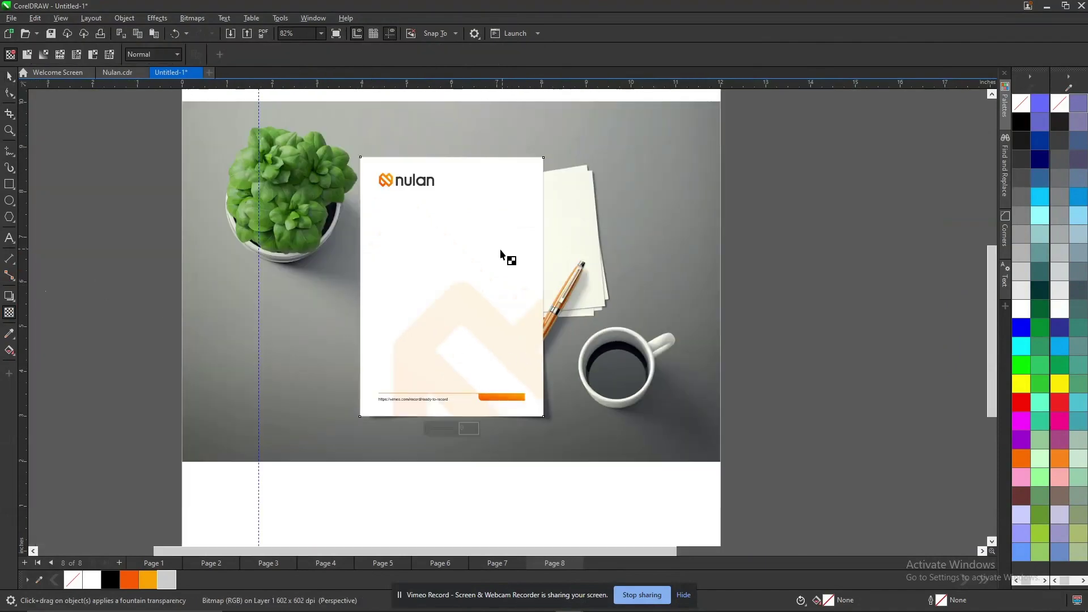
{"action": "left_click", "coordinate": [34, 54]}
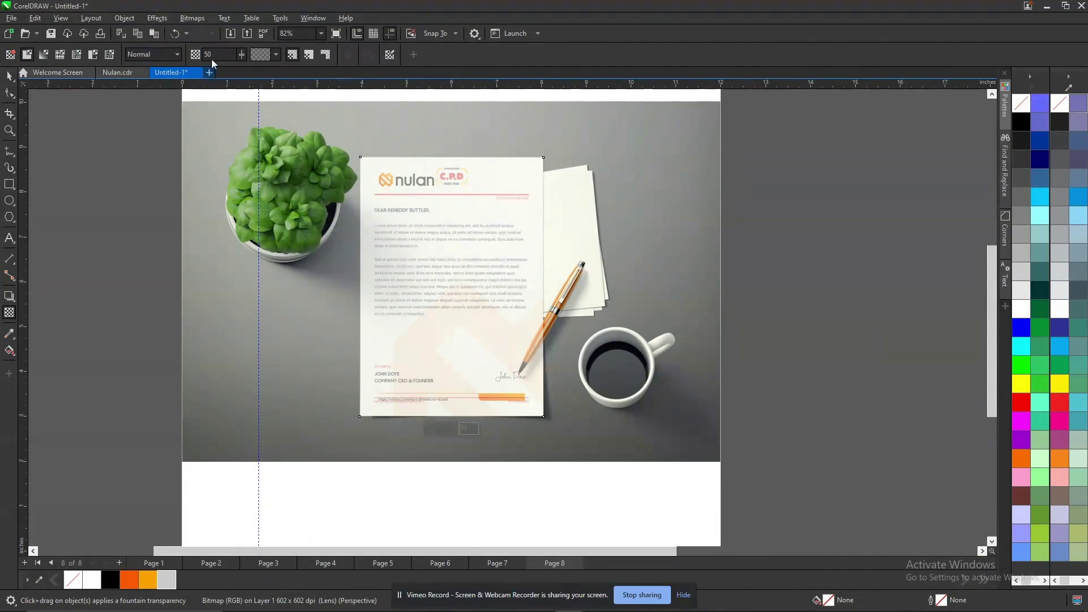
{"action": "type", "text": "100"}
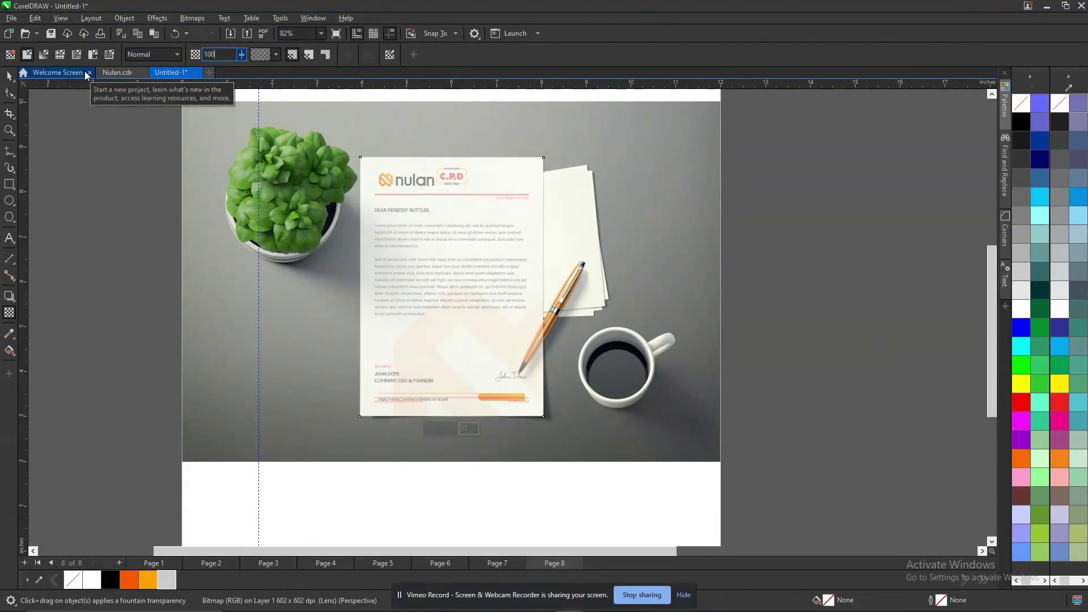
{"action": "key", "text": "Return"}
{"action": "key", "text": "space"}
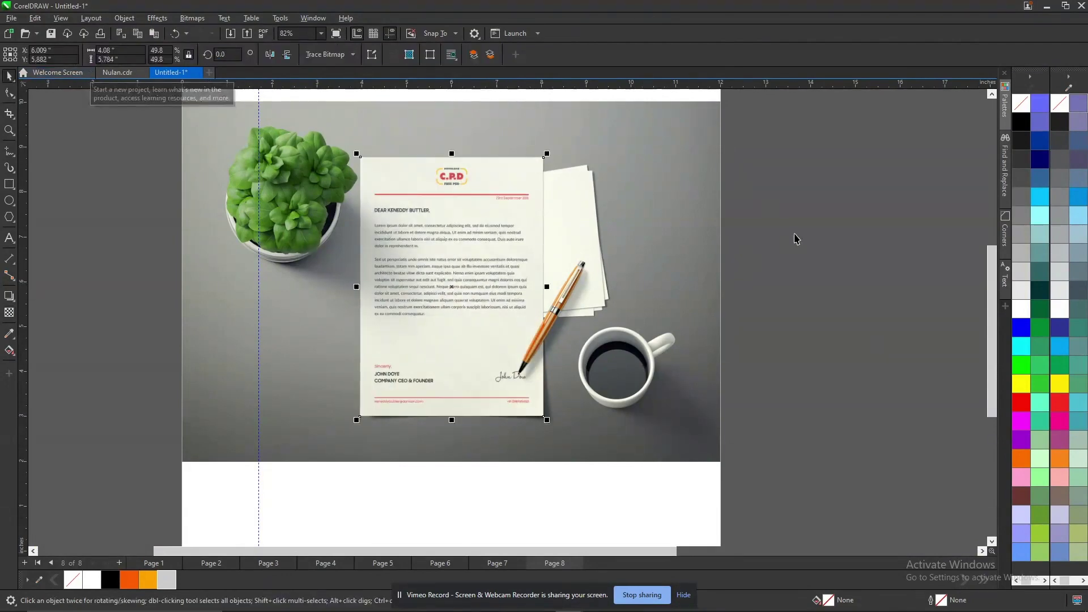
Start a Bézier outline at the top of the pen's cap and trace down the left edge of its upper barrel.
{"action": "left_click", "coordinate": [795, 234]}
{"action": "key", "text": "F2"}
{"action": "left_click_drag", "start_coordinate": [450, 255], "coordinate": [664, 391]}
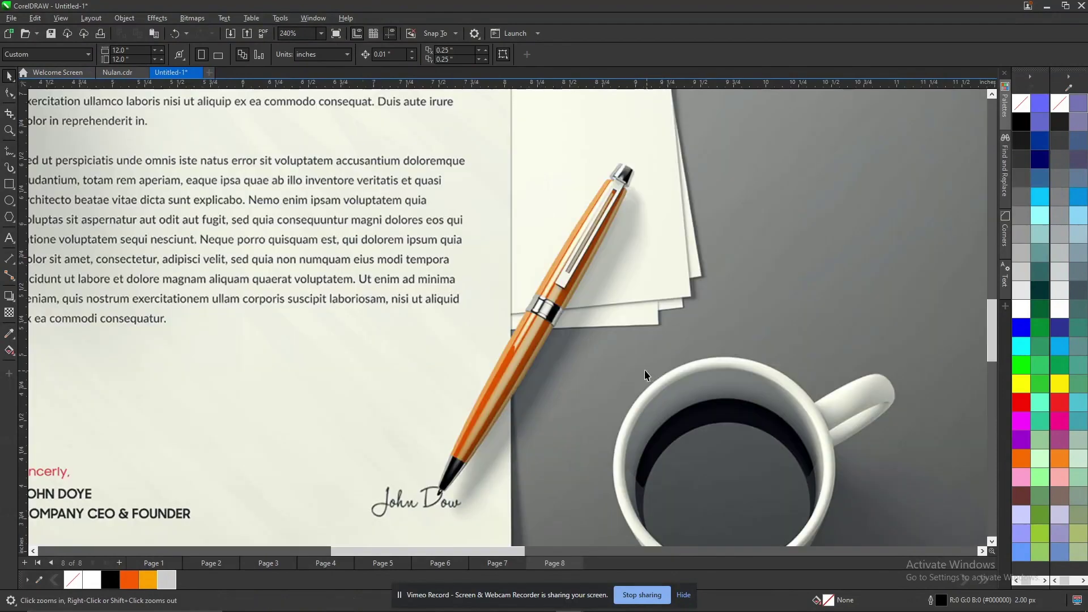
{"action": "left_click", "coordinate": [16, 160]}
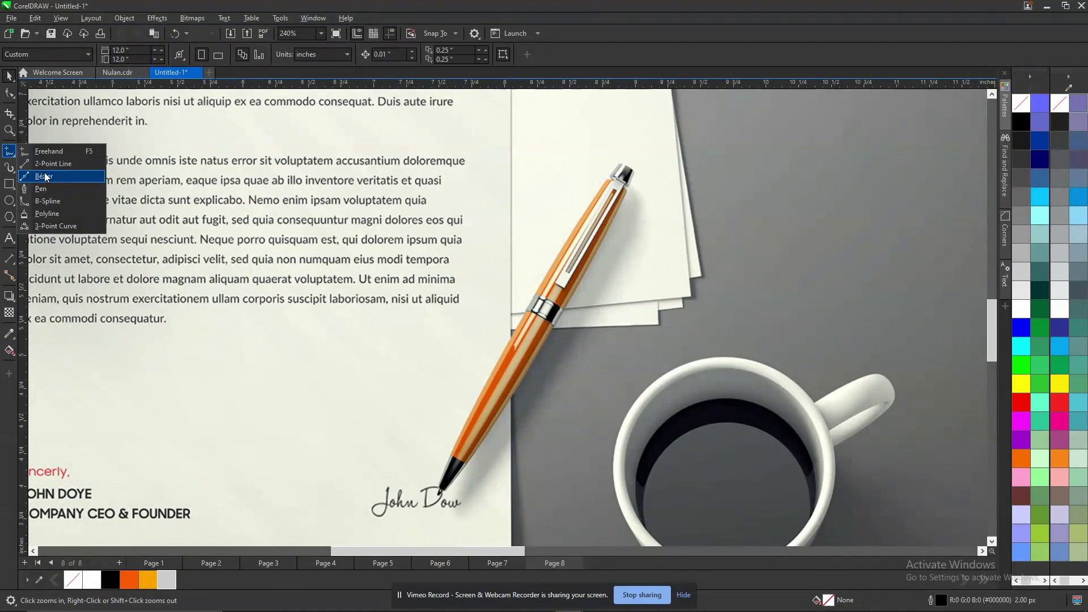
{"action": "left_click", "coordinate": [45, 176]}
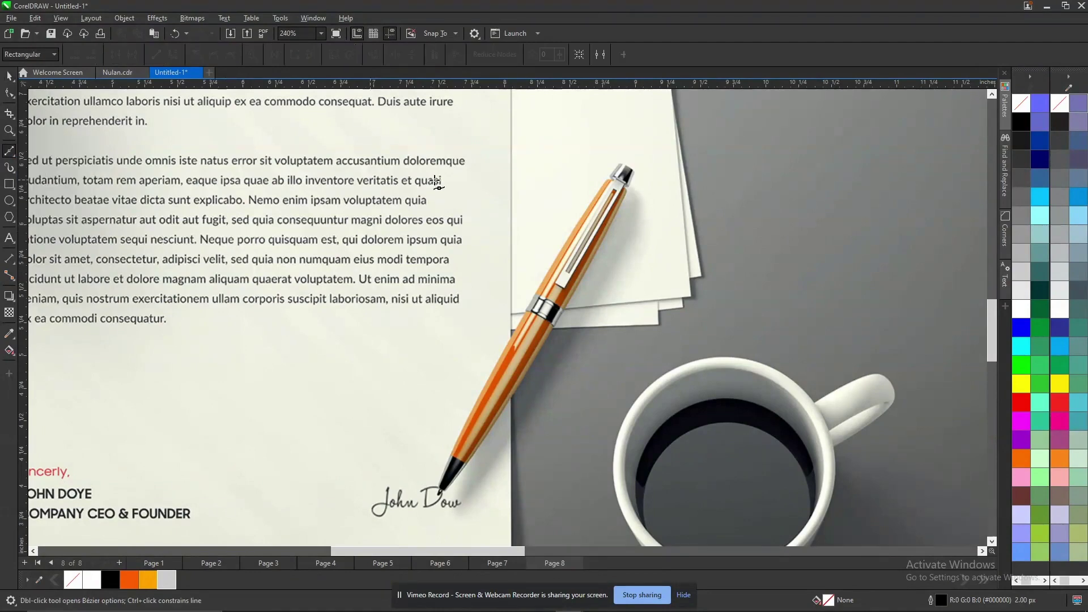
{"action": "scroll", "coordinate": [615, 170], "scroll_direction": "up", "scroll_amount": 5}
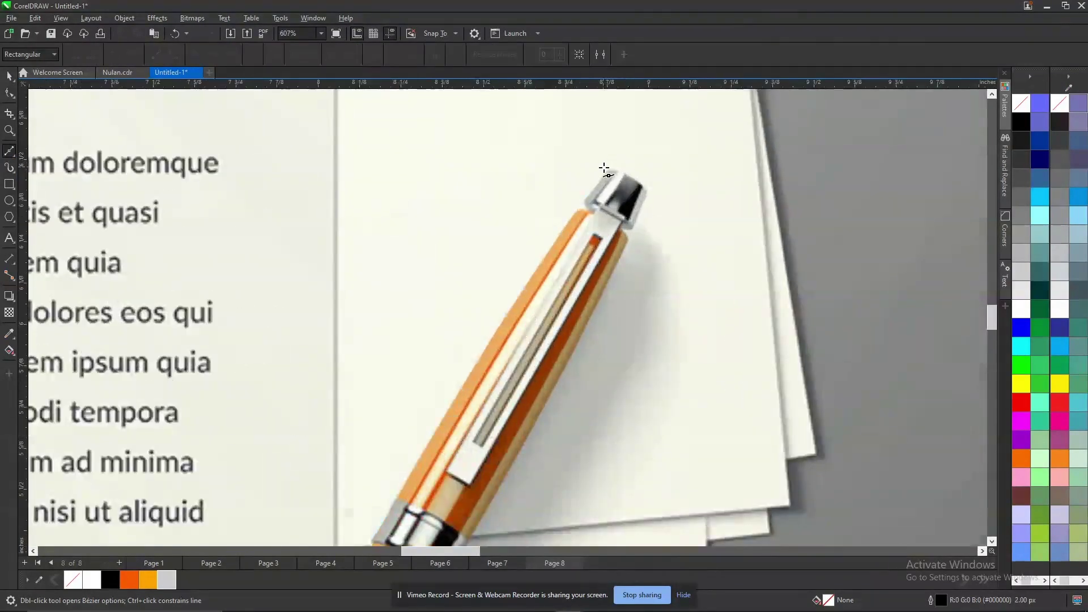
{"action": "left_click", "coordinate": [610, 167]}
{"action": "left_click", "coordinate": [586, 203]}
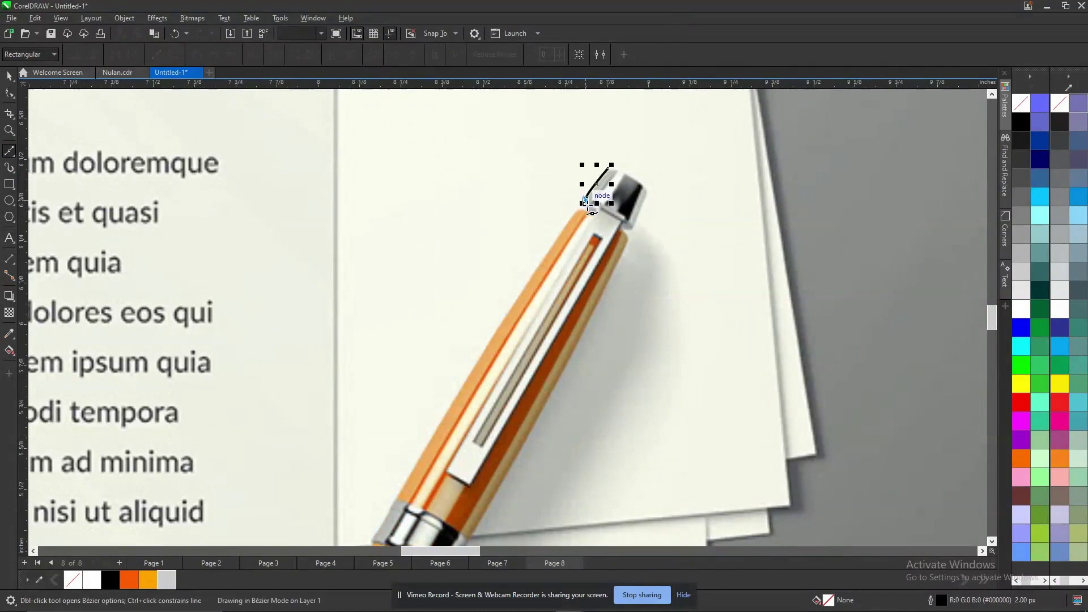
{"action": "left_click", "coordinate": [585, 210]}
{"action": "left_click", "coordinate": [563, 227]}
{"action": "left_click_drag", "start_coordinate": [455, 399], "coordinate": [439, 424]}
Continue the Bézier outline along the pen's left edge past the metal ring onto the lower barrel.
{"action": "scroll", "coordinate": [529, 235], "scroll_direction": "down", "scroll_amount": 2}
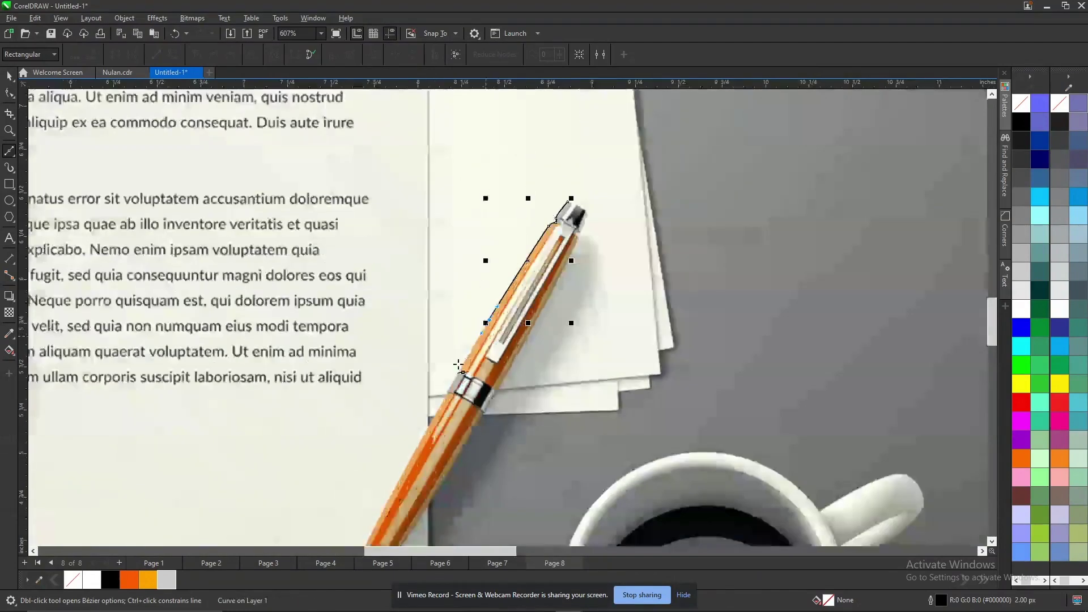
{"action": "scroll", "coordinate": [459, 366], "scroll_direction": "up", "scroll_amount": 1}
{"action": "left_click_drag", "start_coordinate": [465, 372], "coordinate": [445, 409]}
{"action": "left_click", "coordinate": [406, 481]}
{"action": "scroll", "coordinate": [516, 218], "scroll_direction": "down", "scroll_amount": 1}
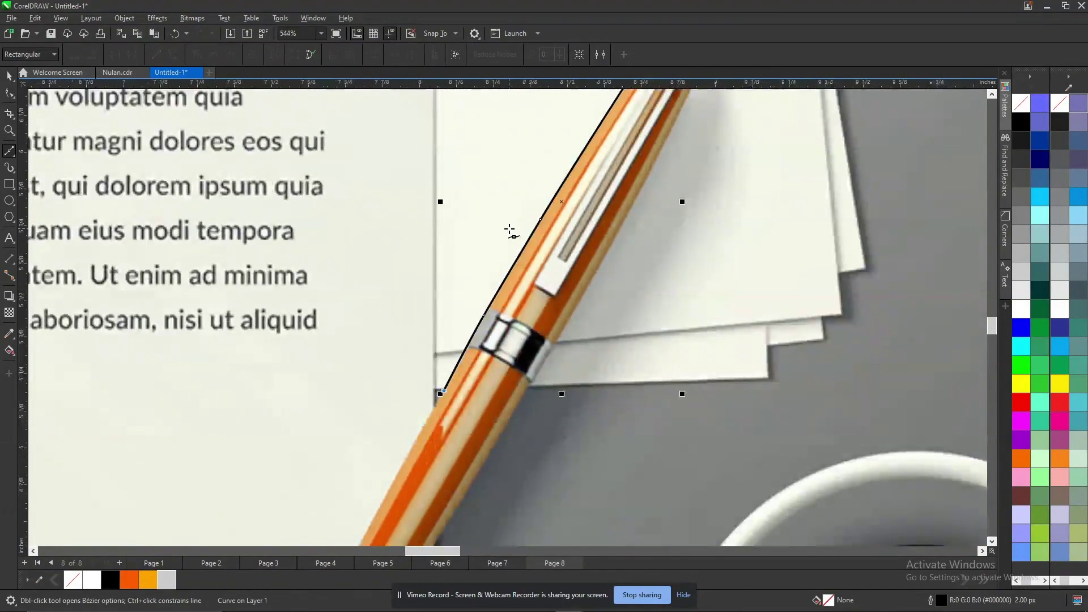
Extend the Bézier outline down the left edge of the lower barrel and black tip, undoing the stray segment.
{"action": "scroll", "coordinate": [513, 226], "scroll_direction": "down", "scroll_amount": 2}
{"action": "scroll", "coordinate": [542, 164], "scroll_direction": "down", "scroll_amount": 2}
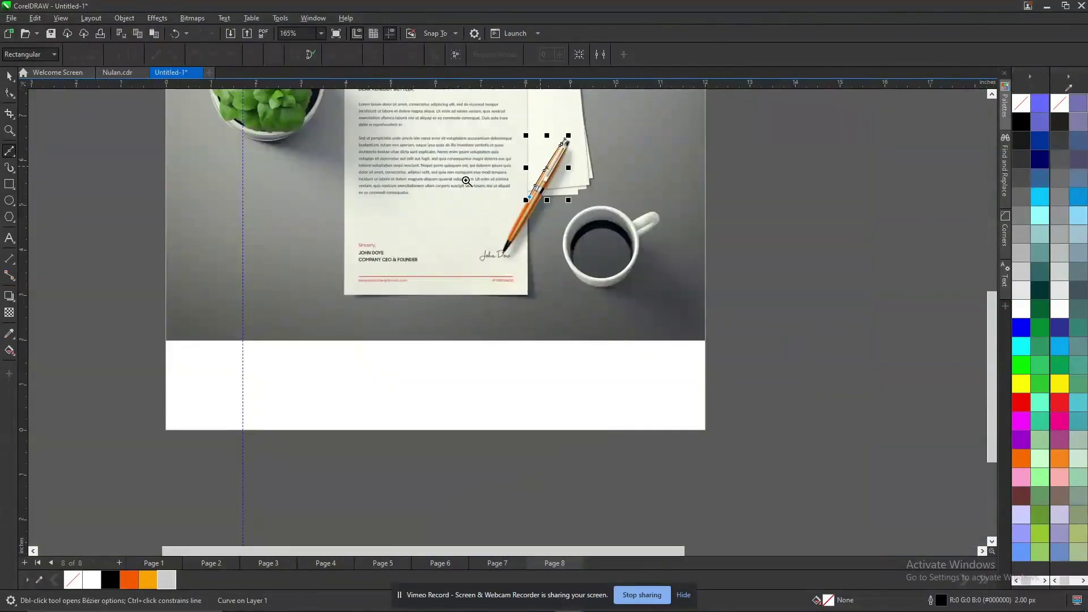
{"action": "scroll", "coordinate": [536, 196], "scroll_direction": "up", "scroll_amount": 3}
{"action": "scroll", "coordinate": [506, 352], "scroll_direction": "up", "scroll_amount": 2}
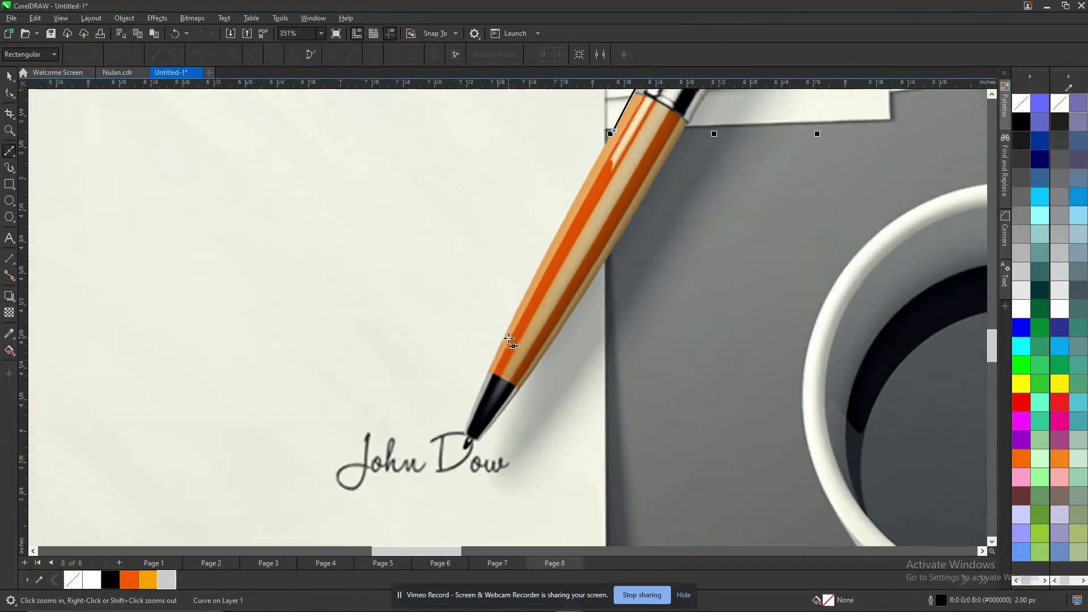
{"action": "left_click", "coordinate": [499, 343]}
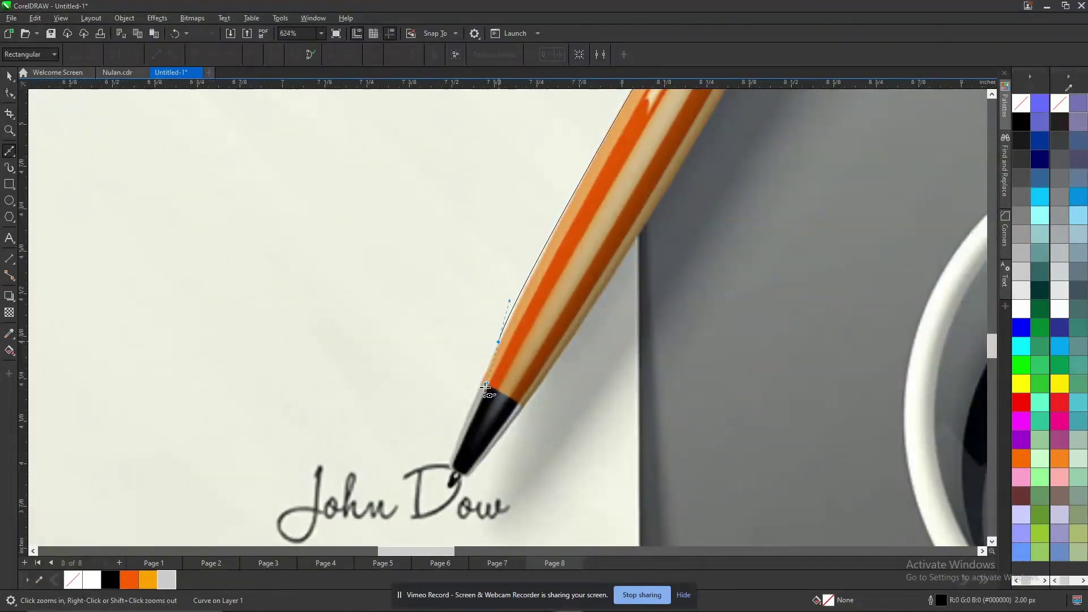
{"action": "left_click", "coordinate": [470, 406]}
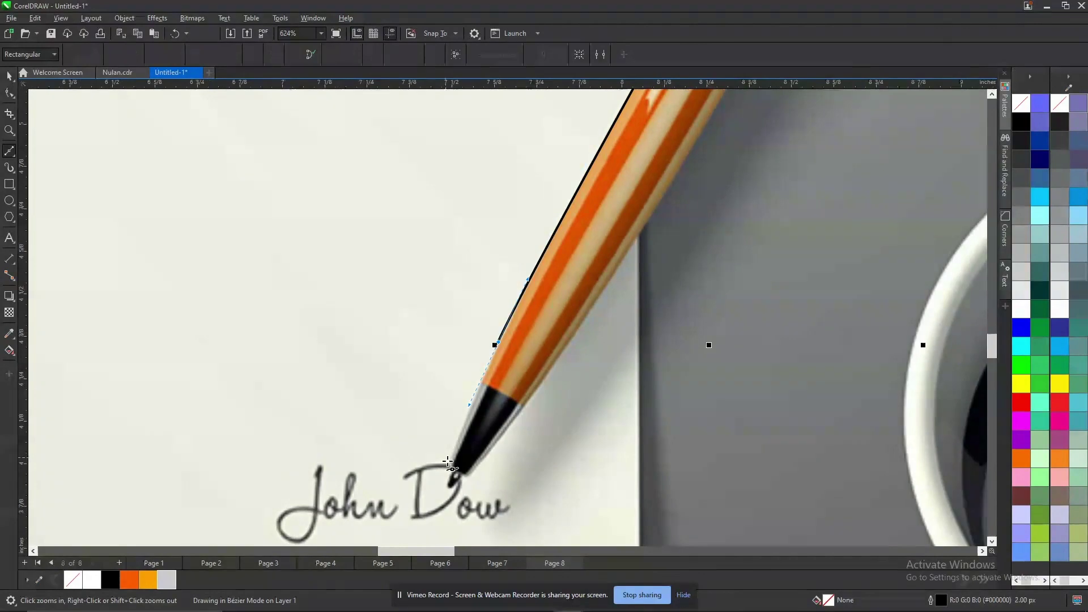
{"action": "left_click_drag", "start_coordinate": [451, 465], "coordinate": [522, 520]}
{"action": "key", "text": "ctrl+z"}
{"action": "left_click_drag", "start_coordinate": [414, 452], "coordinate": [513, 530]}
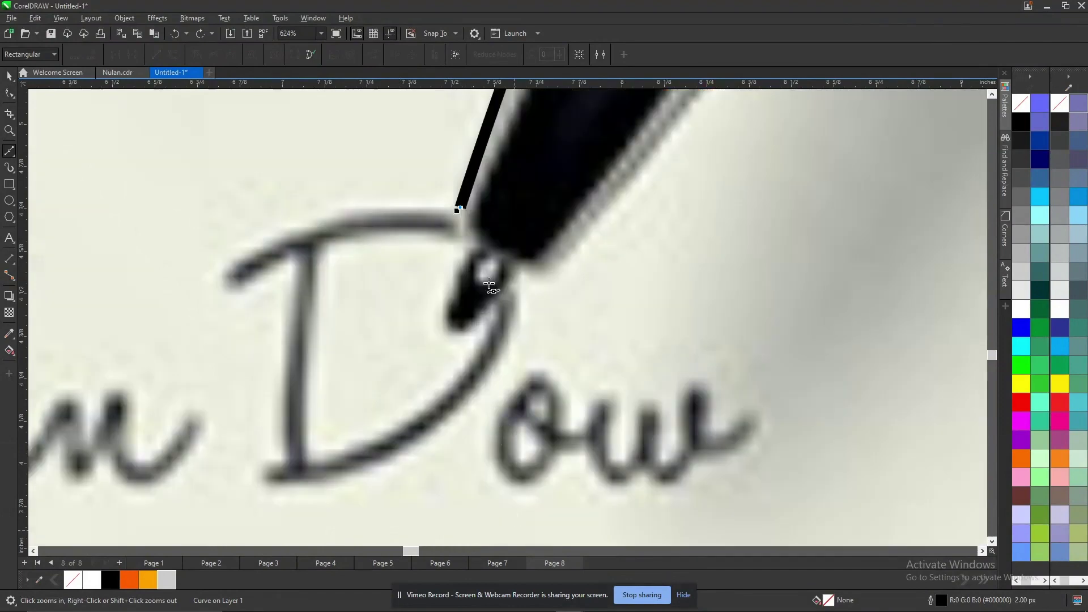
Trace the Bézier outline around the pen's writing point at the signature, curving back up to the black tip.
{"action": "left_click", "coordinate": [467, 229]}
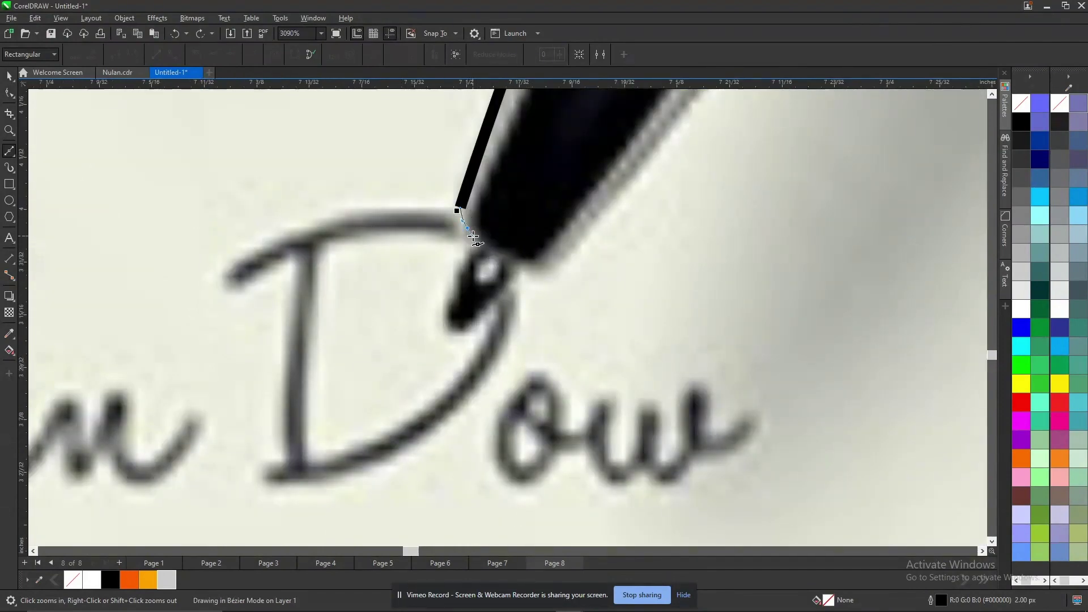
{"action": "left_click", "coordinate": [473, 235]}
{"action": "left_click", "coordinate": [440, 313]}
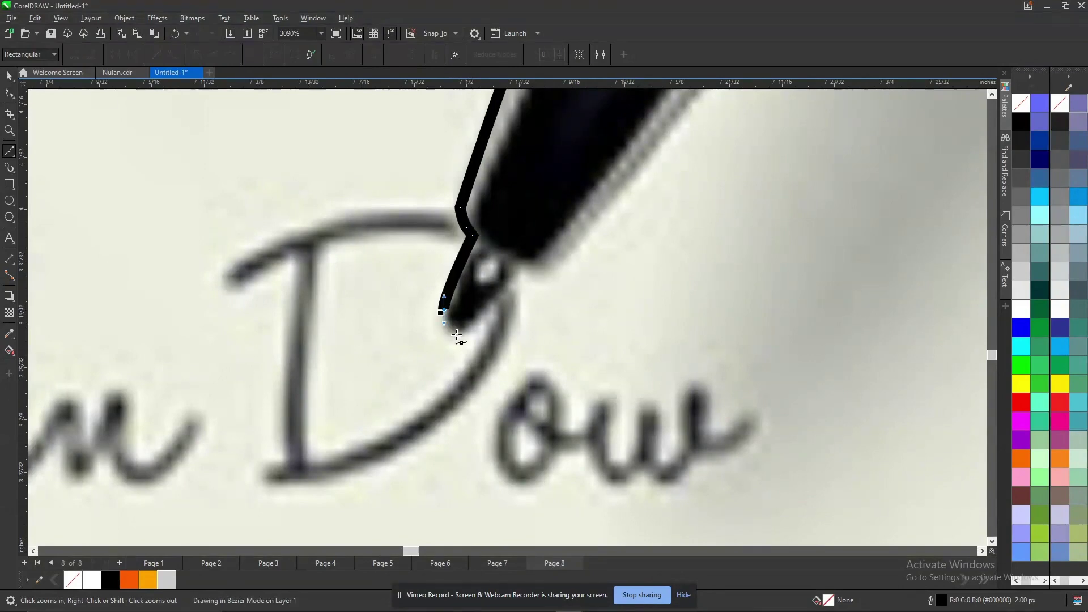
{"action": "left_click_drag", "start_coordinate": [469, 325], "coordinate": [476, 319]}
{"action": "left_click", "coordinate": [515, 268]}
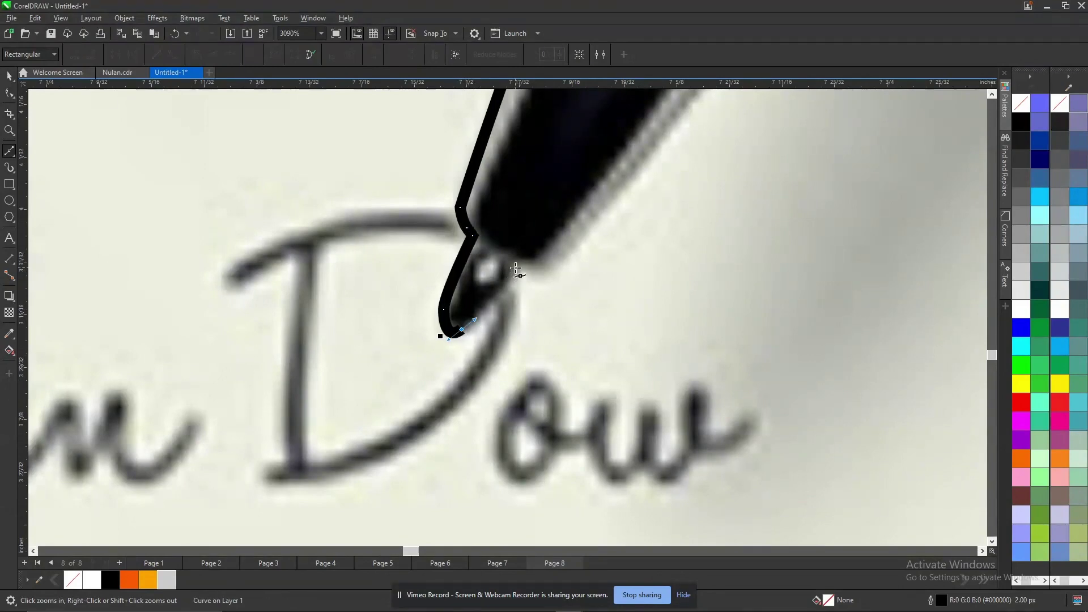
Continue the Bézier outline up the right edge of the pen's black tip.
{"action": "scroll", "coordinate": [519, 298], "scroll_direction": "up", "scroll_amount": 1}
{"action": "scroll", "coordinate": [519, 298], "scroll_direction": "down", "scroll_amount": 4}
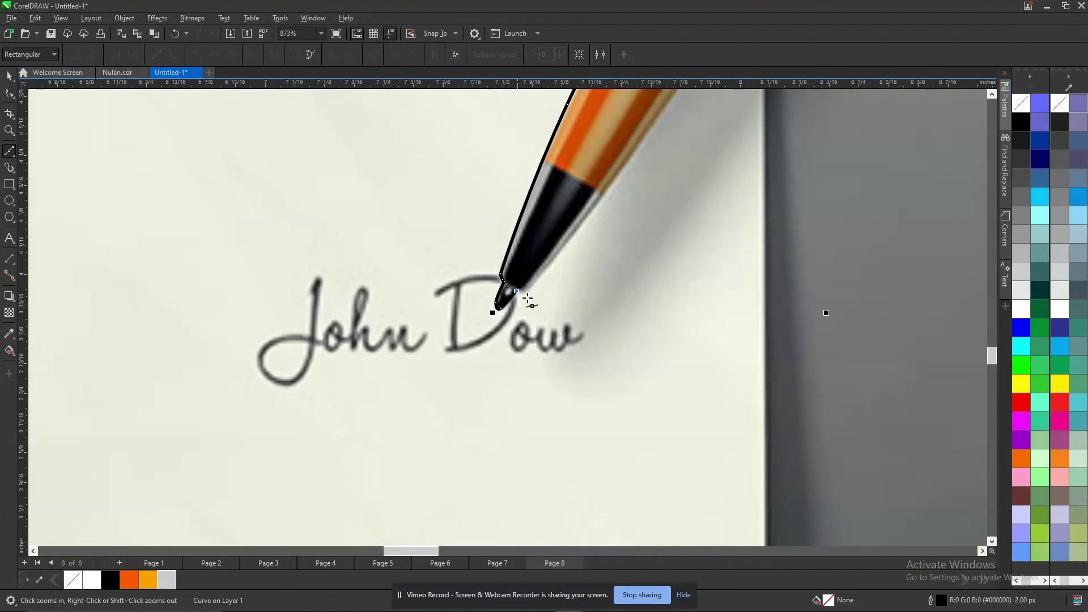
{"action": "left_click_drag", "start_coordinate": [670, 347], "coordinate": [671, 347]}
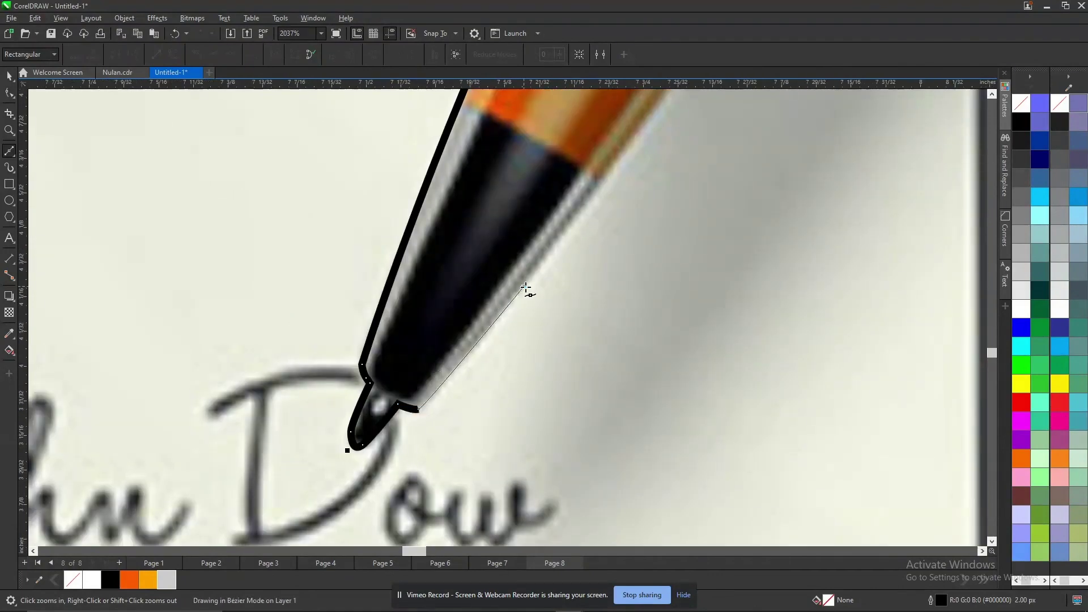
{"action": "scroll", "coordinate": [422, 428], "scroll_direction": "down", "scroll_amount": 2}
{"action": "scroll", "coordinate": [396, 431], "scroll_direction": "down", "scroll_amount": 8}
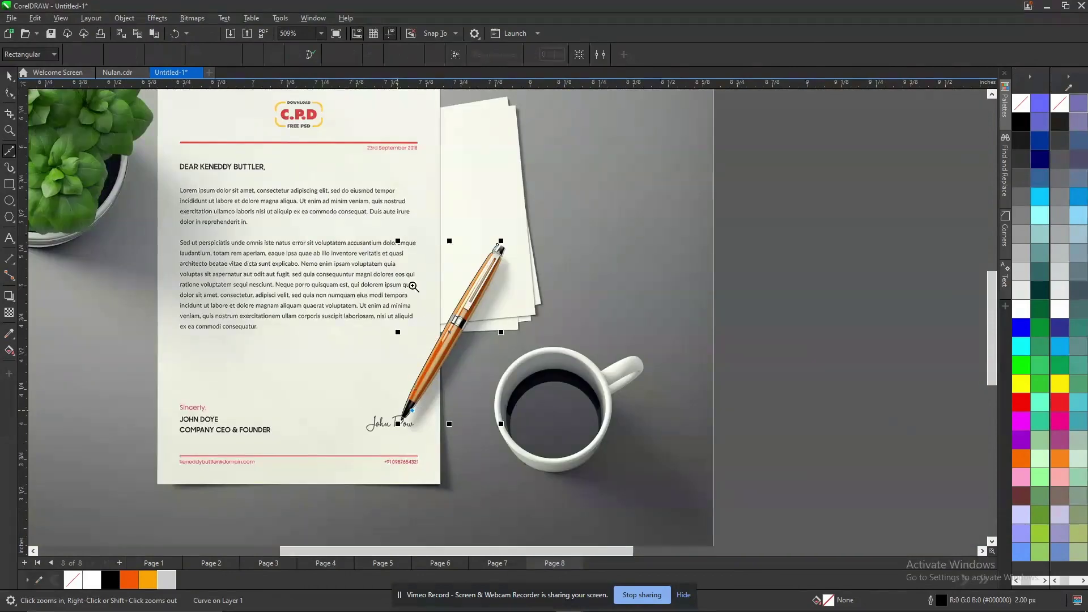
{"action": "scroll", "coordinate": [479, 439], "scroll_direction": "up", "scroll_amount": 3}
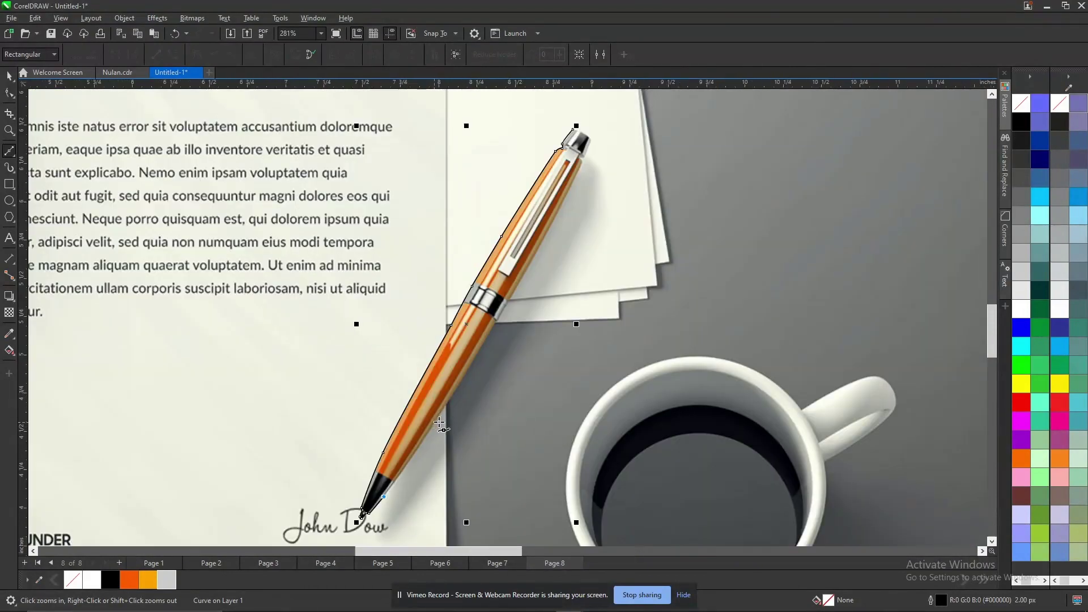
Continue the Bézier outline up the pen's right edge along the lower barrel, past the metal ring and onto the upper barrel.
{"action": "left_click_drag", "start_coordinate": [438, 419], "coordinate": [452, 402]}
{"action": "left_click", "coordinate": [507, 302]}
{"action": "left_click", "coordinate": [507, 303]}
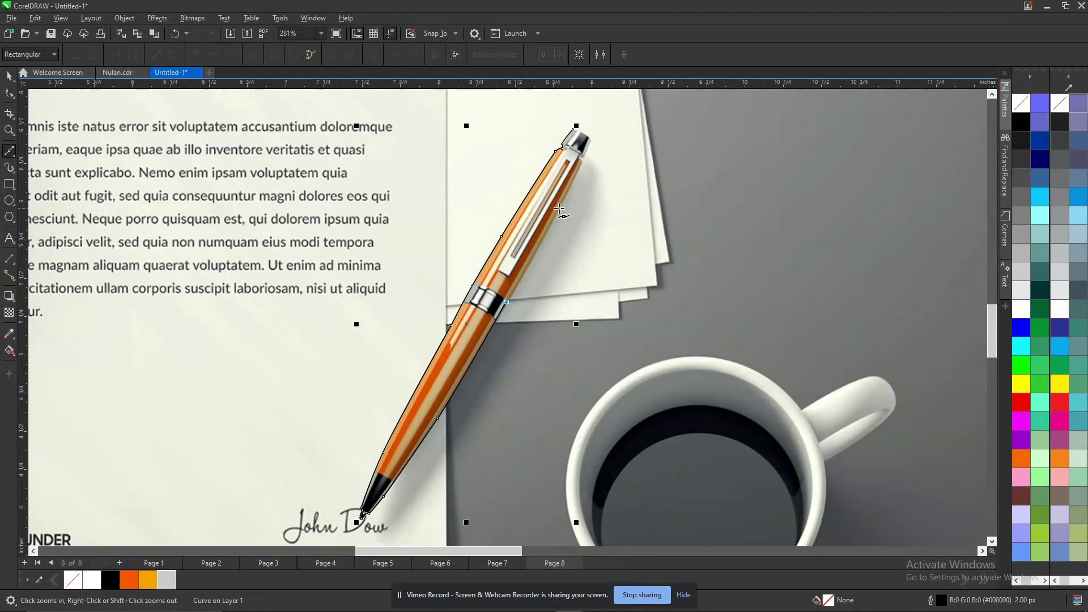
{"action": "left_click_drag", "start_coordinate": [561, 208], "coordinate": [567, 191]}
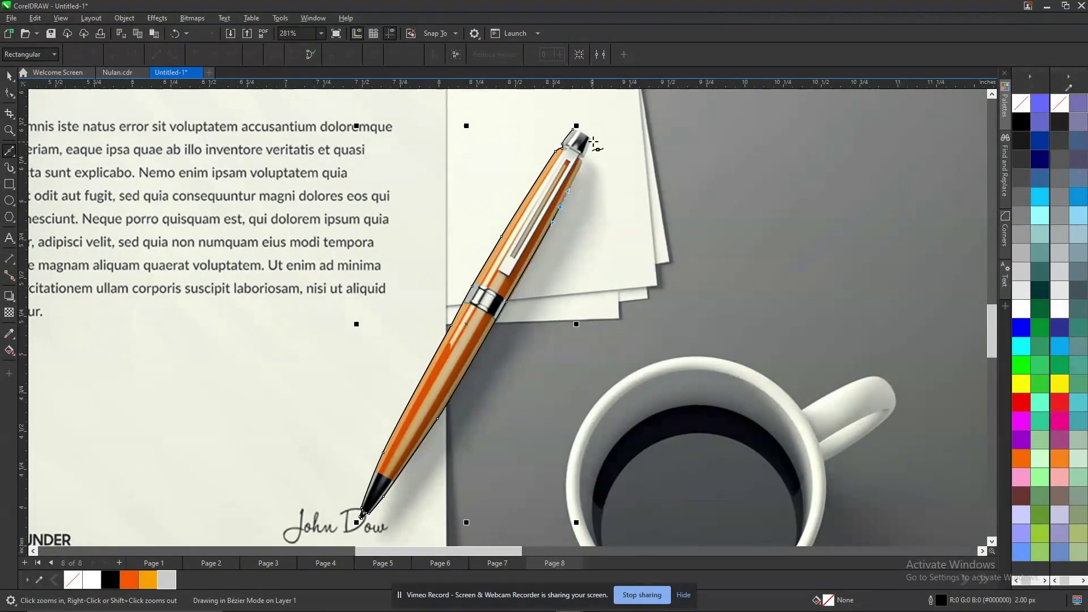
Trace the Bézier outline around the top of the upper barrel and the metal cap, closing it at its starting point.
{"action": "left_click", "coordinate": [558, 159]}
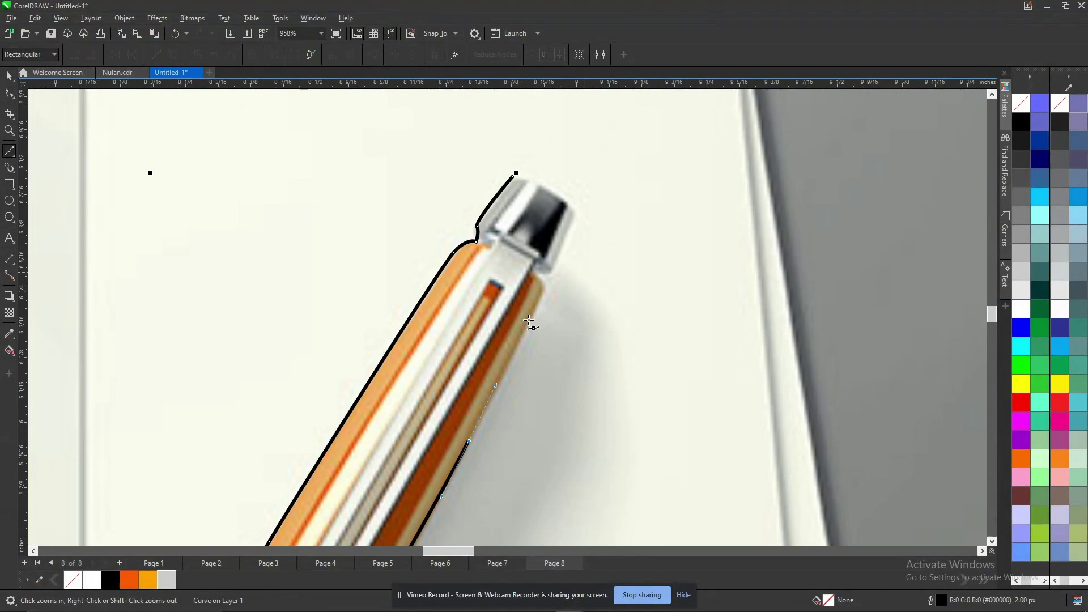
{"action": "left_click_drag", "start_coordinate": [534, 318], "coordinate": [561, 252]}
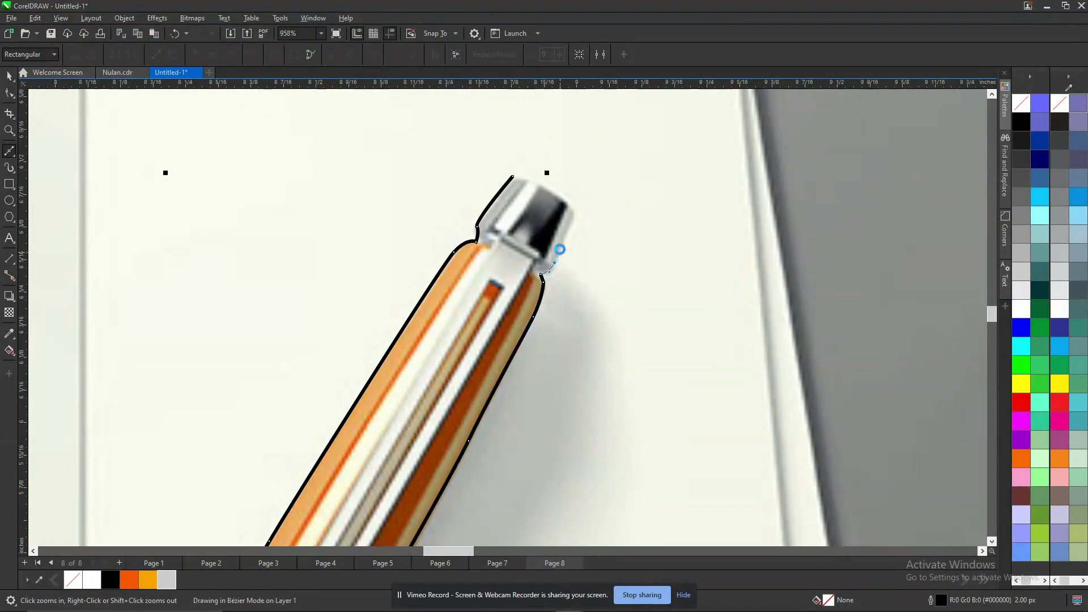
{"action": "left_click", "coordinate": [574, 210]}
{"action": "left_click_drag", "start_coordinate": [514, 177], "coordinate": [553, 190]}
{"action": "key", "text": "space"}
Intersect the pen outline with the mockup photo to create a separate pen cutout, and delete the outline curve.
{"action": "scroll", "coordinate": [553, 191], "scroll_direction": "down", "scroll_amount": 6}
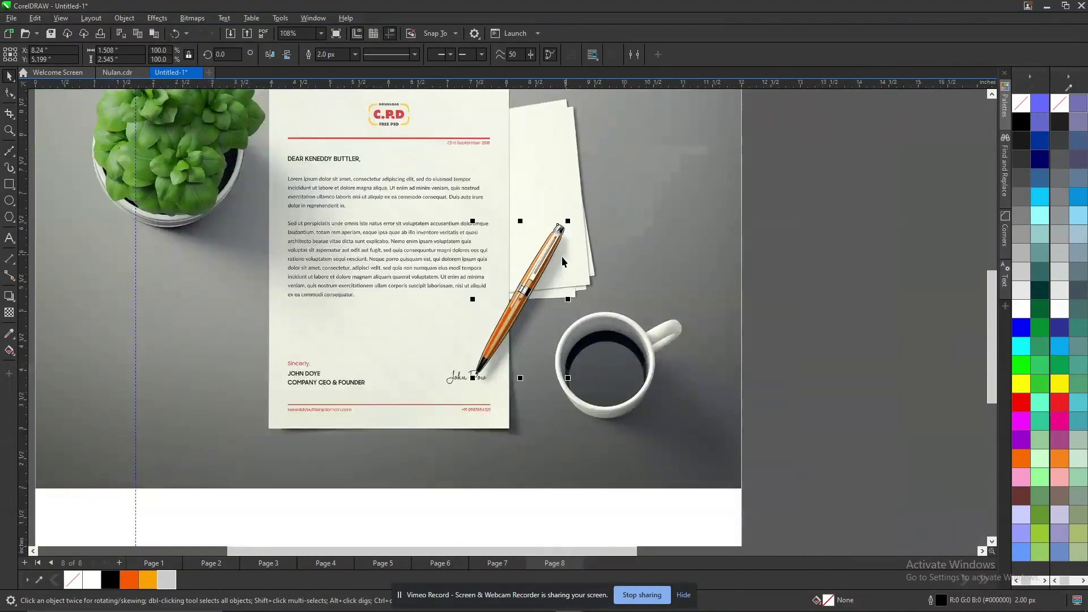
{"action": "left_click_drag", "start_coordinate": [537, 262], "coordinate": [738, 232]}
{"action": "key", "text": "ctrl+z"}
{"action": "left_click", "coordinate": [619, 244]}
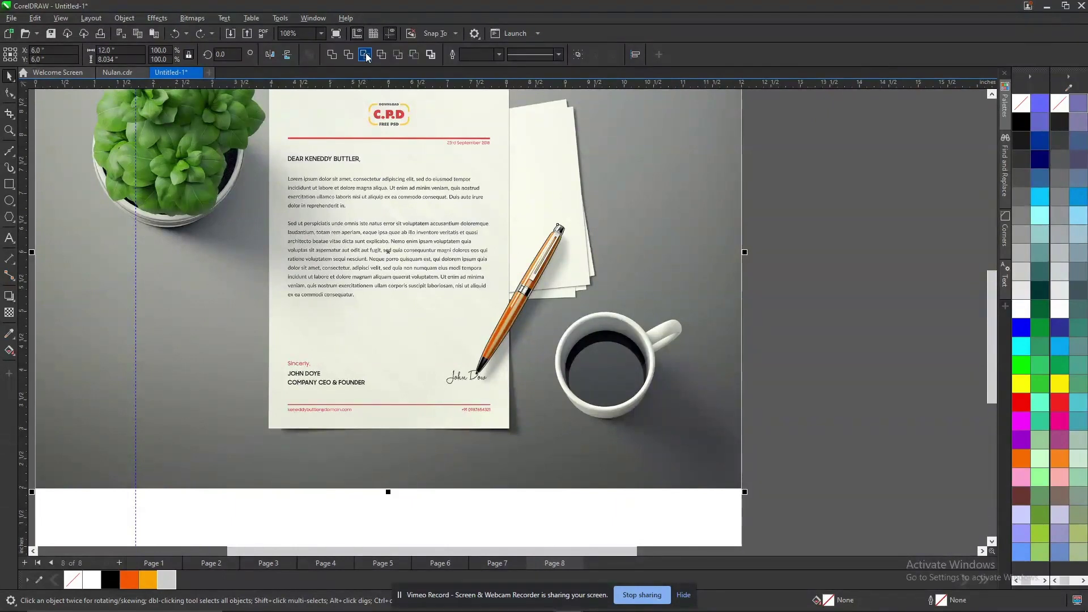
{"action": "left_click", "coordinate": [560, 229]}
{"action": "left_click_drag", "start_coordinate": [522, 301], "coordinate": [853, 250]}
{"action": "key", "text": "ctrl+z"}
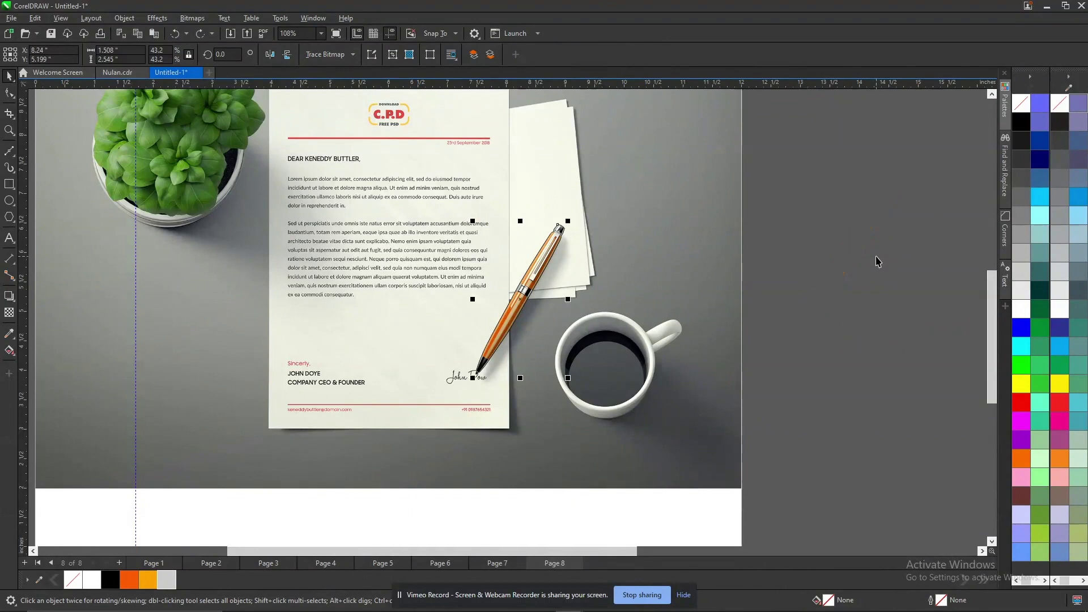
{"action": "left_click_drag", "start_coordinate": [544, 262], "coordinate": [846, 219]}
{"action": "key", "text": "Delete"}
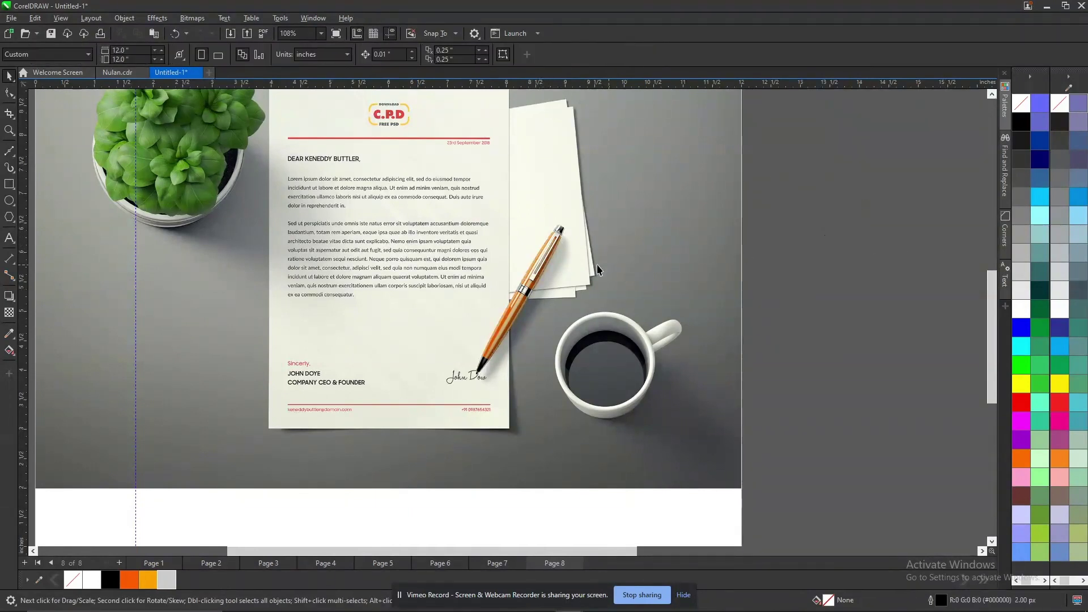
Remove the transparency from the nulan letterhead on the mockup paper.
{"action": "left_click", "coordinate": [535, 280]}
{"action": "left_click", "coordinate": [425, 267]}
{"action": "left_click_drag", "start_coordinate": [405, 264], "coordinate": [255, 269]}
{"action": "left_click_drag", "start_coordinate": [331, 287], "coordinate": [381, 288]}
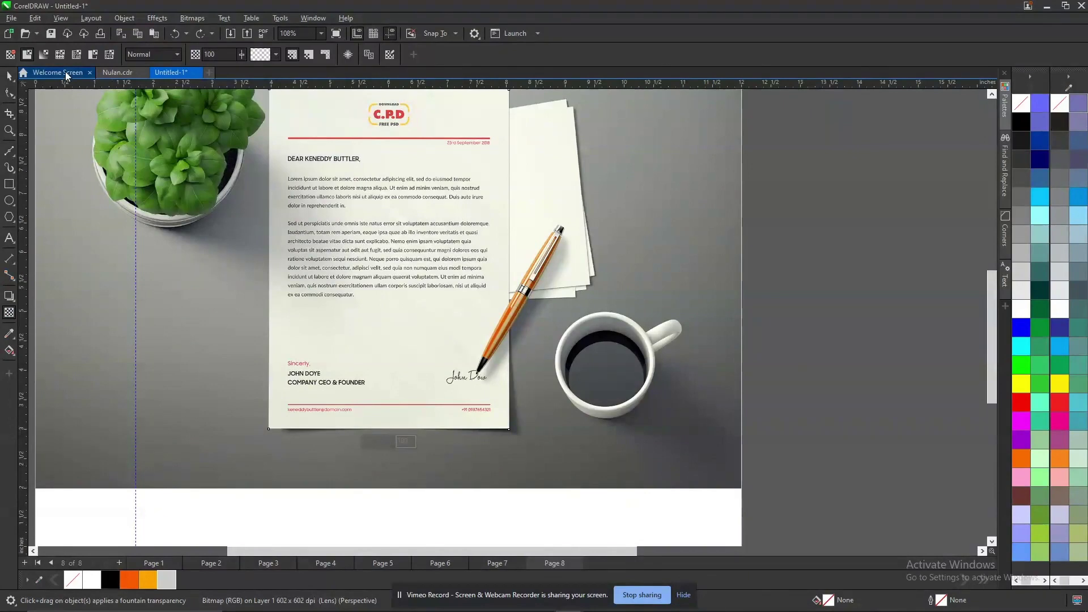
{"action": "left_click", "coordinate": [11, 55]}
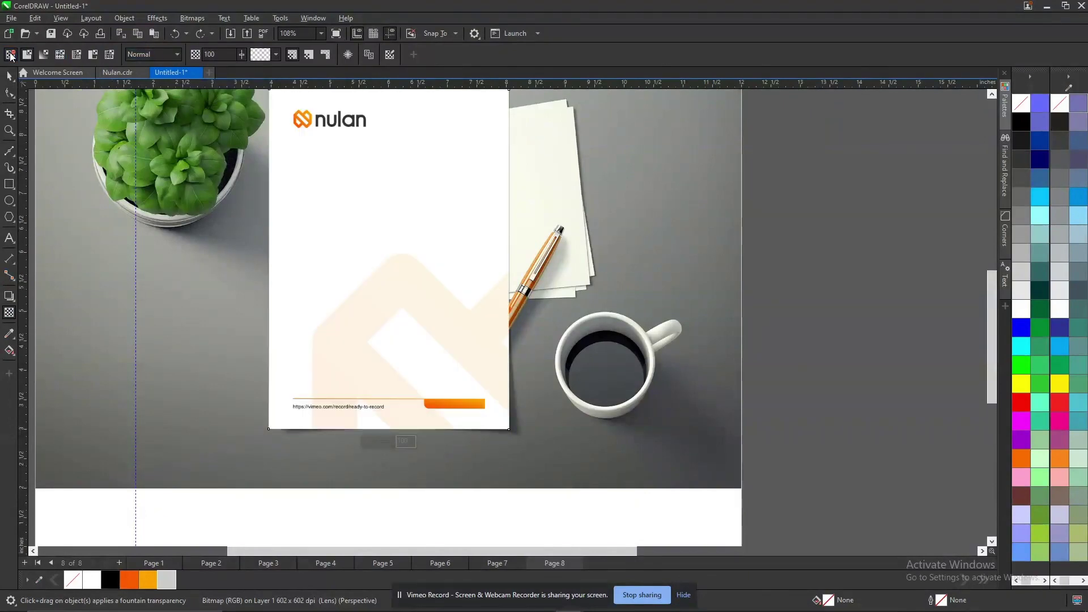
{"action": "key", "text": "space"}
{"action": "left_click", "coordinate": [548, 255]}
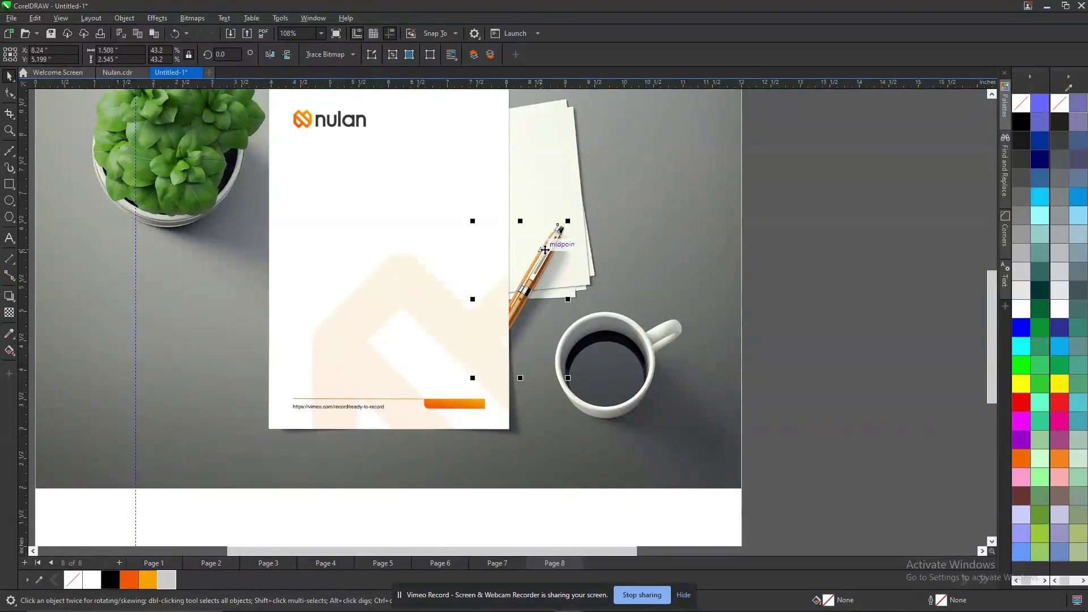
{"action": "key", "text": "shift+Page_Up"}
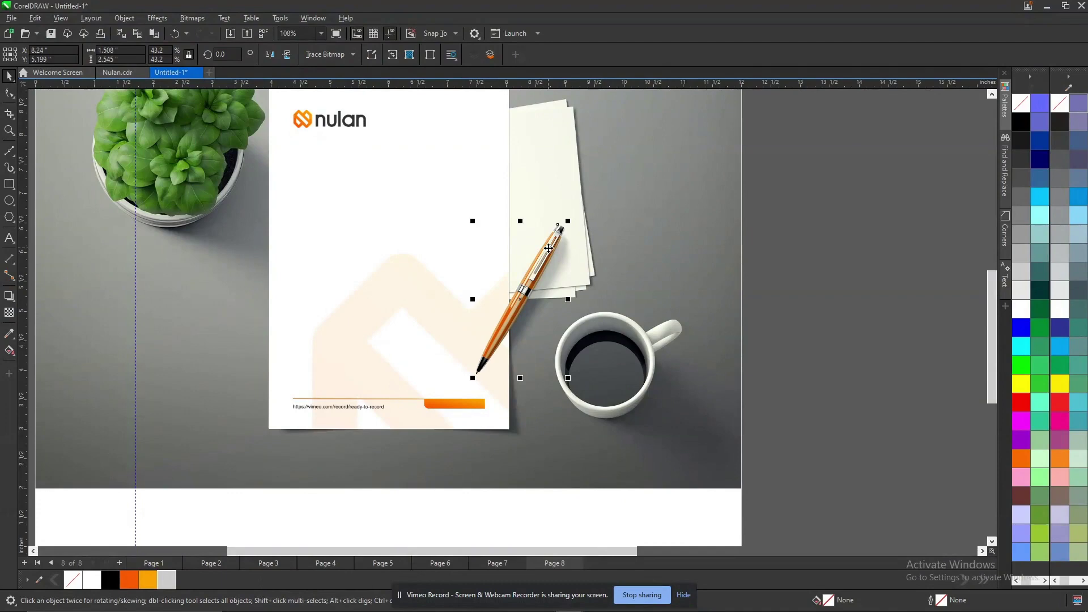
{"action": "key", "text": "ctrl+z"}
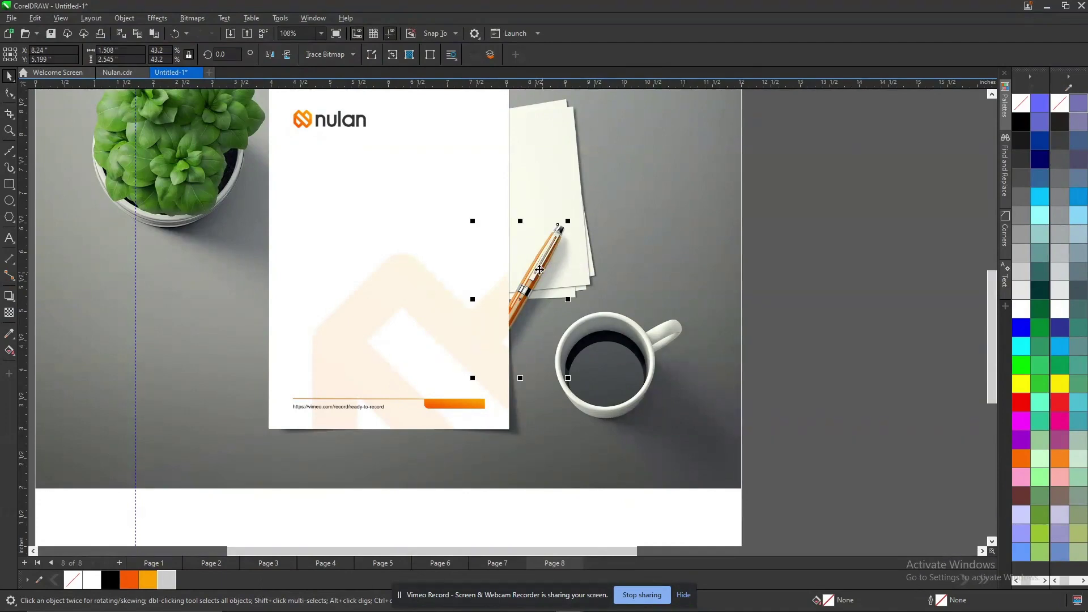
{"action": "right_click", "coordinate": [542, 259]}
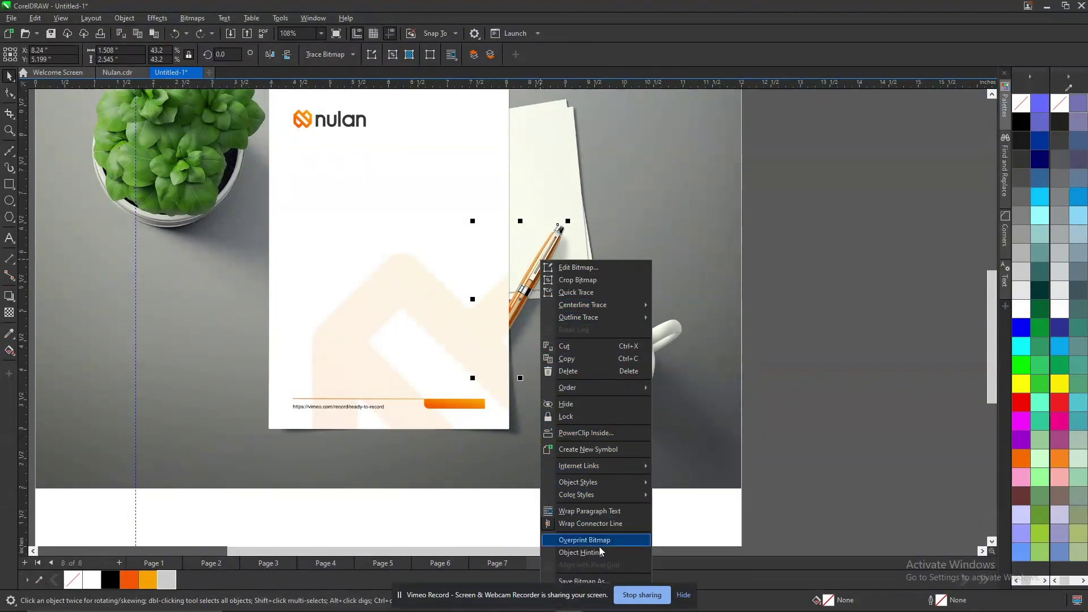
{"action": "left_click", "coordinate": [748, 201]}
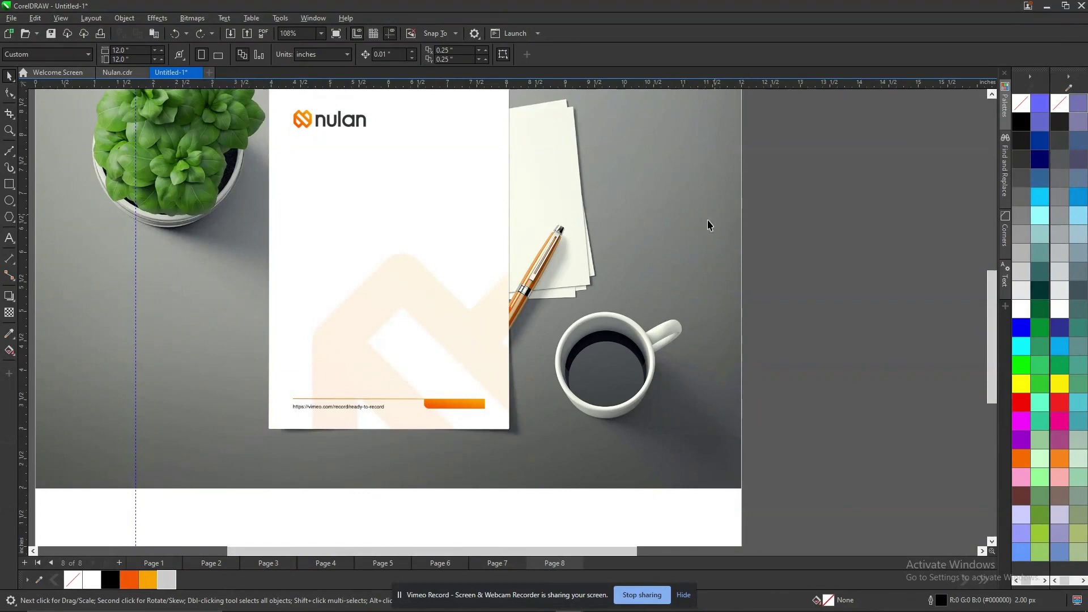
{"action": "scroll", "coordinate": [618, 216], "scroll_direction": "up", "scroll_amount": 2}
{"action": "right_click", "coordinate": [547, 241]}
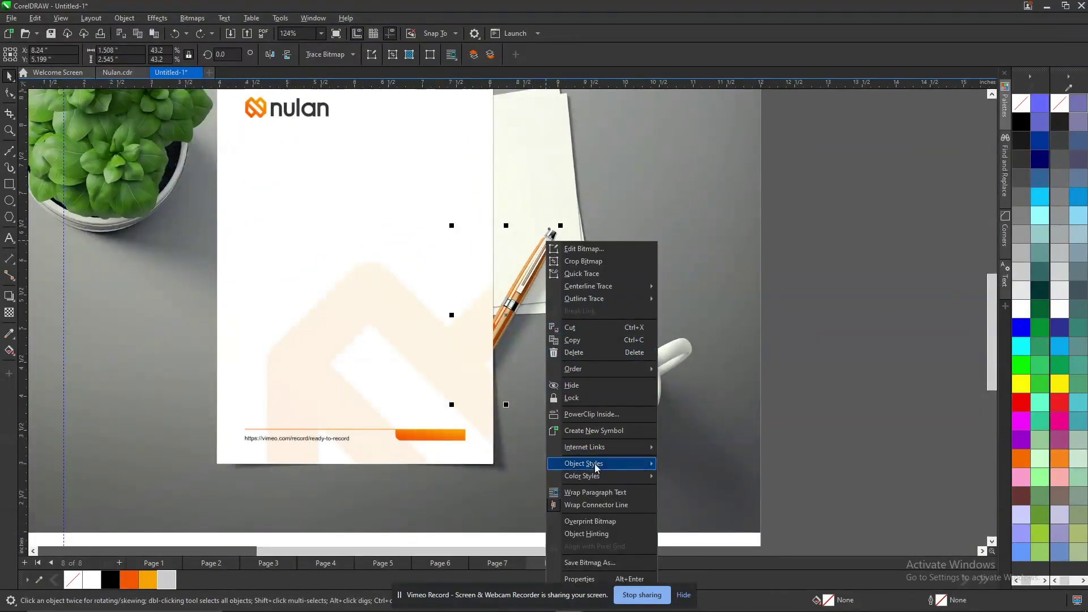
{"action": "mouse_move", "coordinate": [599, 472]}
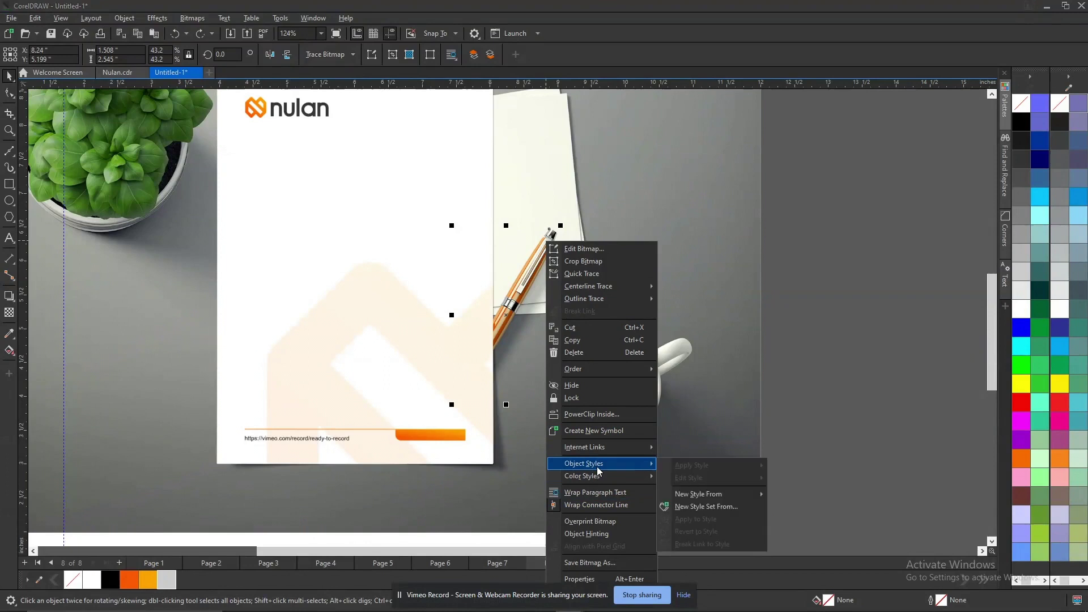
Bring the pen cutout to the front so it lies on top of the nulan letterhead.
{"action": "left_click", "coordinate": [534, 267]}
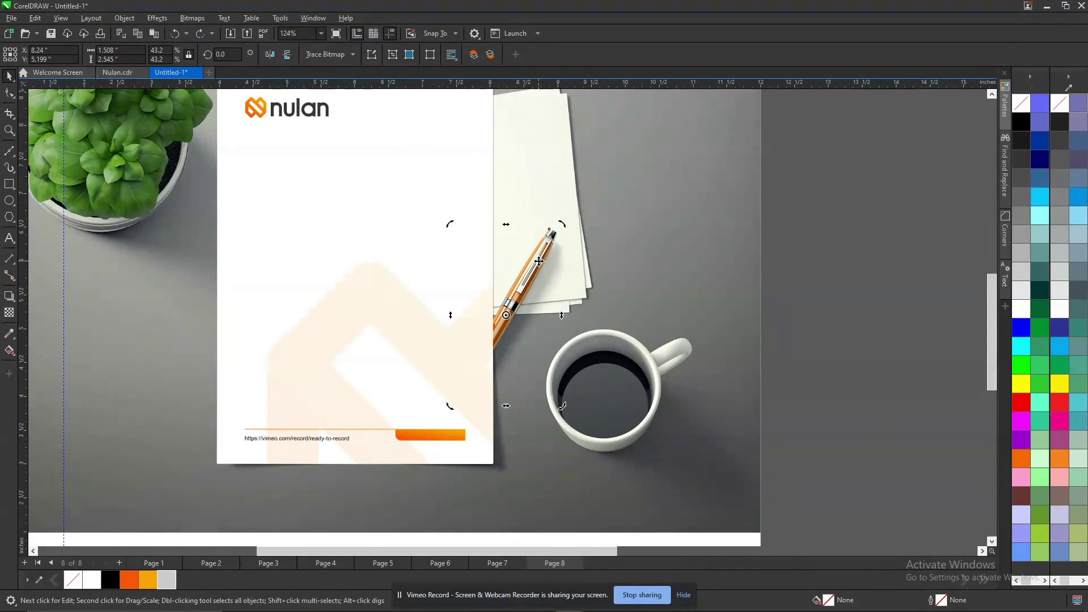
{"action": "key", "text": "shift+Page_Up"}
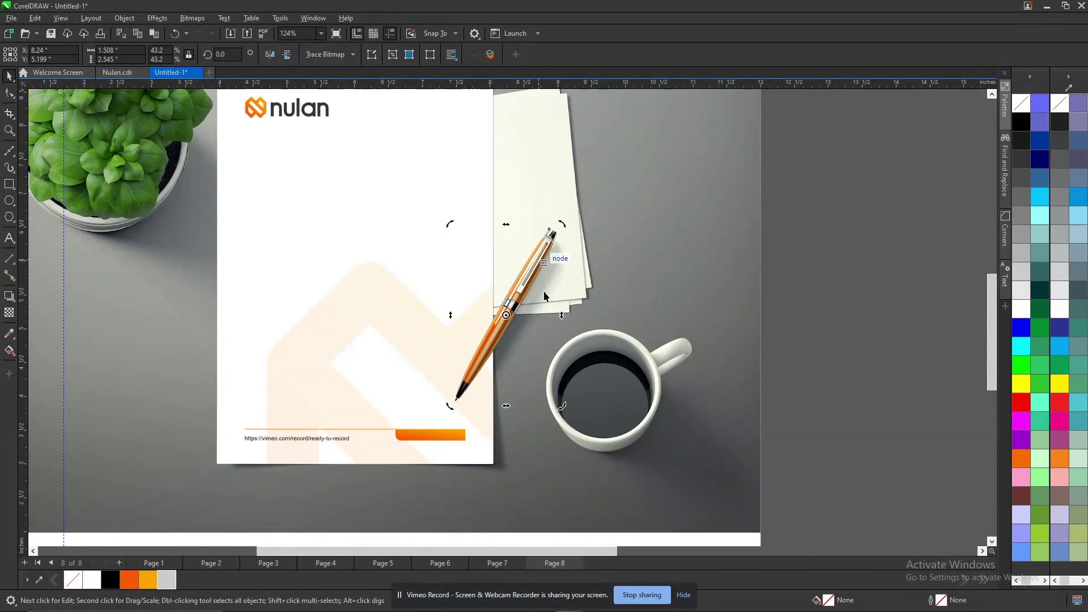
{"action": "scroll", "coordinate": [493, 379], "scroll_direction": "up", "scroll_amount": 1}
{"action": "left_click_drag", "start_coordinate": [383, 243], "coordinate": [559, 444]}
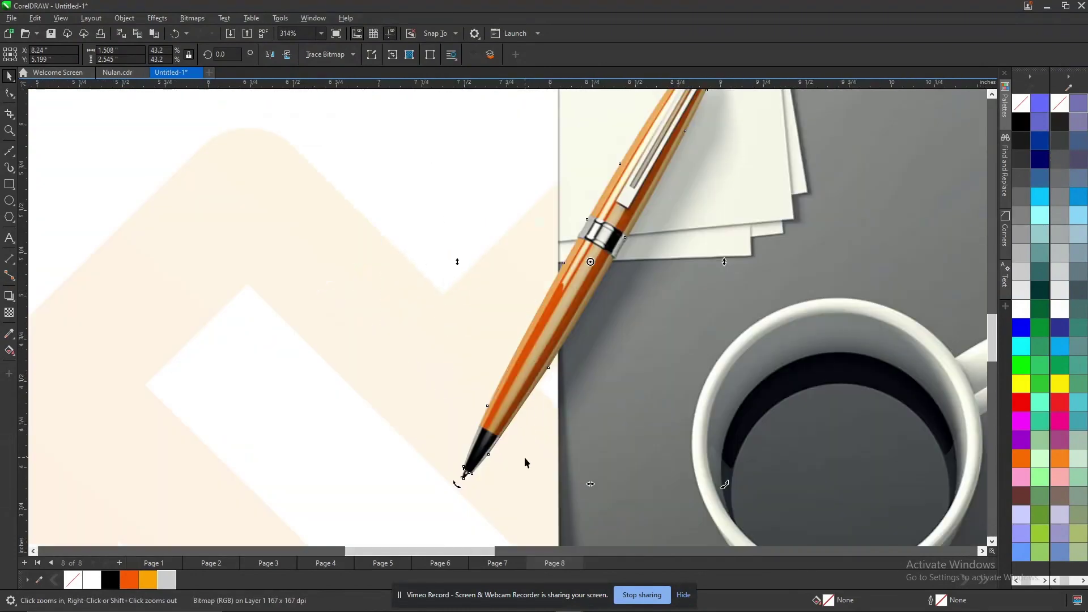
{"action": "scroll", "coordinate": [620, 388], "scroll_direction": "down", "scroll_amount": 4}
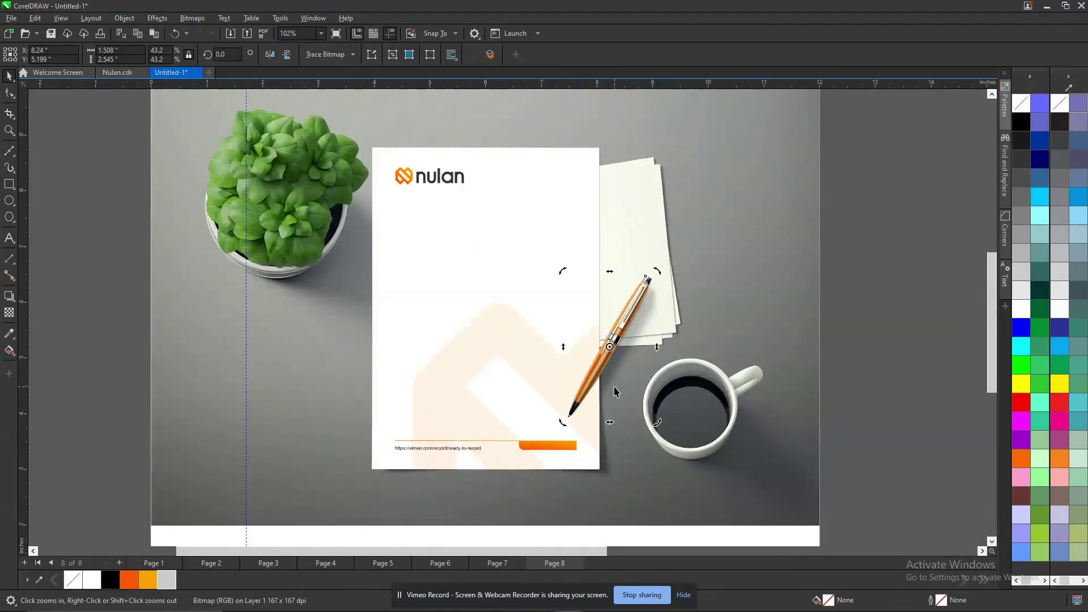
Apply uniform transparency of 100 to the nulan letterhead so the original mockup paper shows around the pen tip.
{"action": "left_click_drag", "start_coordinate": [486, 293], "coordinate": [680, 467]}
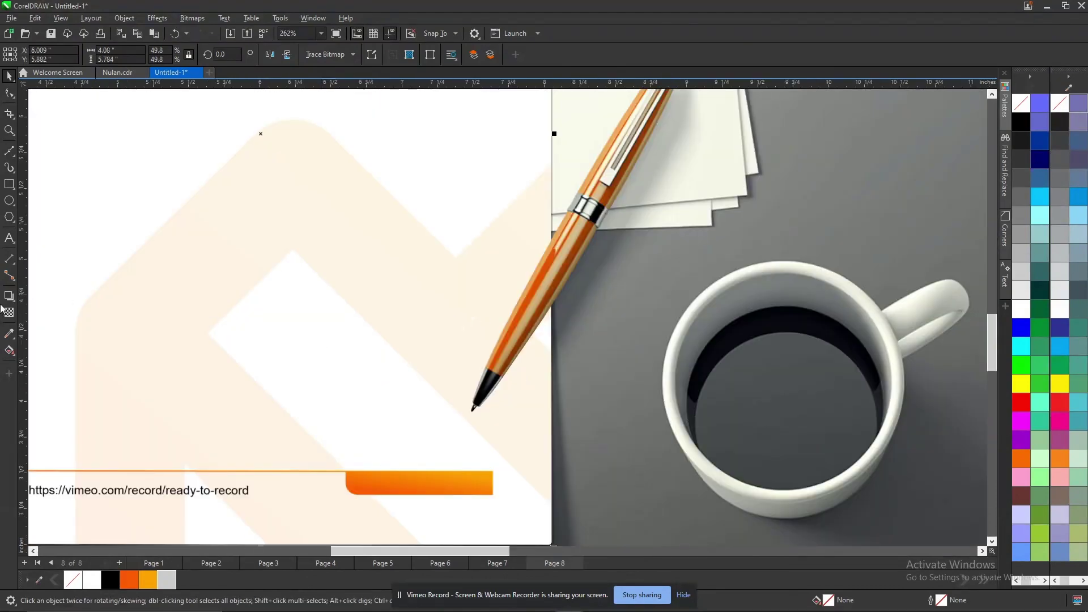
{"action": "left_click", "coordinate": [9, 312]}
{"action": "left_click", "coordinate": [27, 55]}
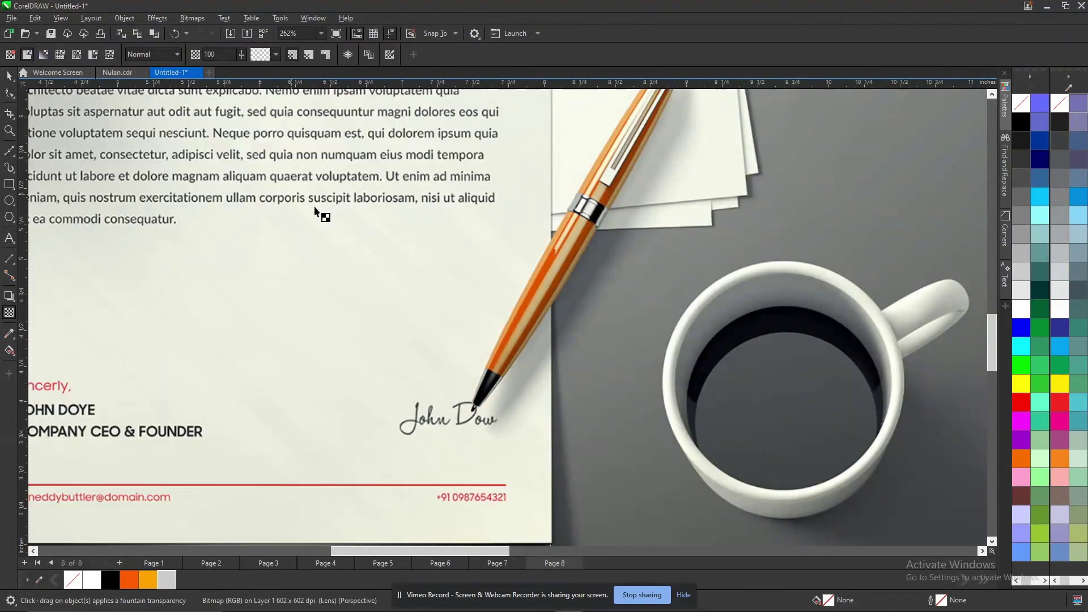
{"action": "key", "text": "space"}
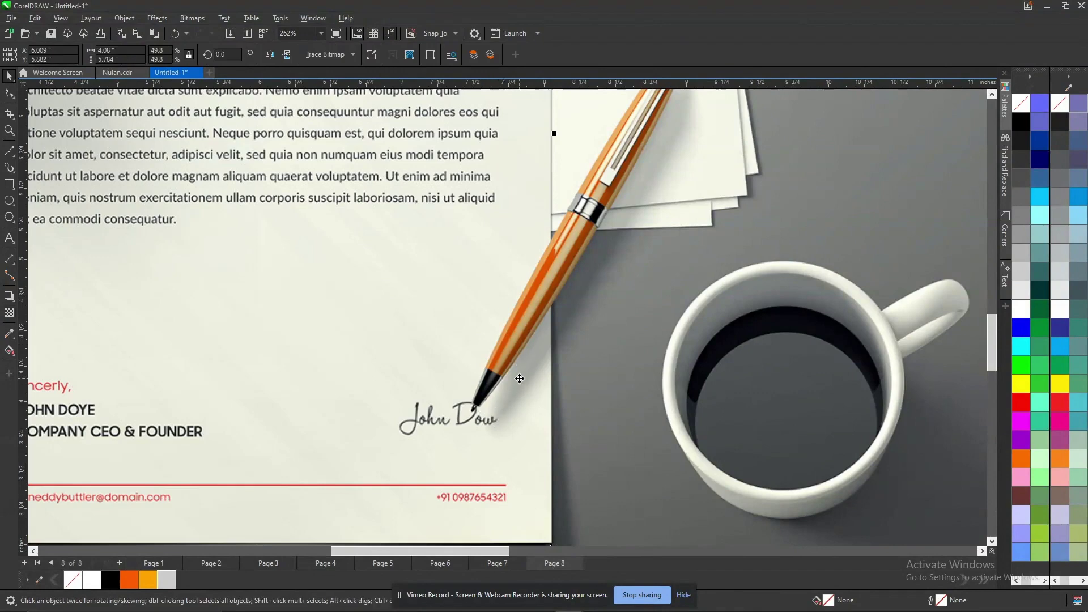
Draw a closed Bézier shape about 0.57 by 0.93 inches over the pen's shadow, beside the lower barrel and tip.
{"action": "left_click", "coordinate": [9, 151]}
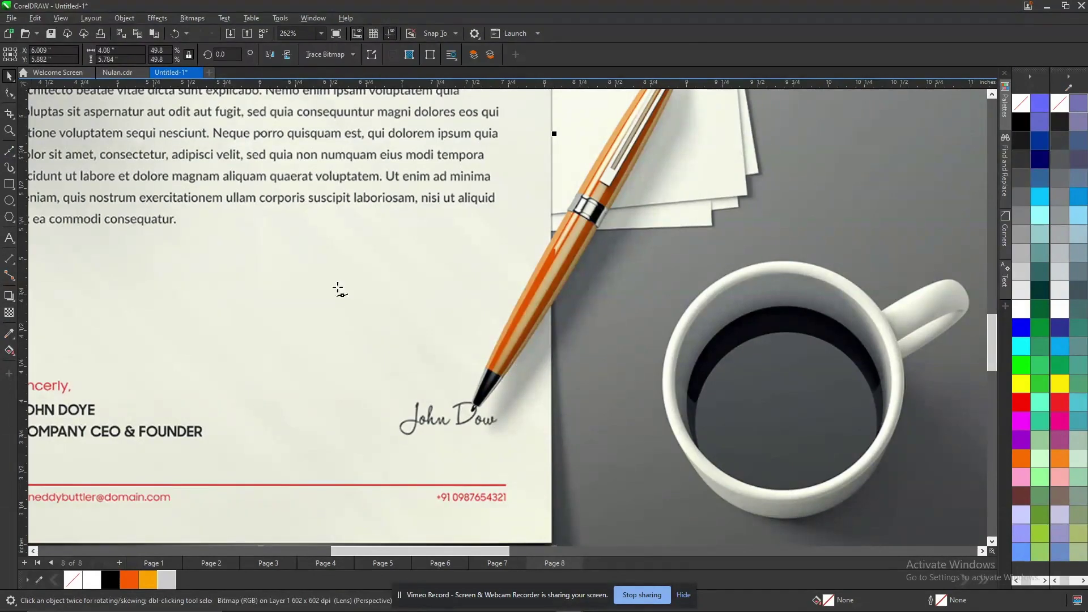
{"action": "left_click", "coordinate": [510, 350]}
{"action": "left_click_drag", "start_coordinate": [491, 427], "coordinate": [507, 426]}
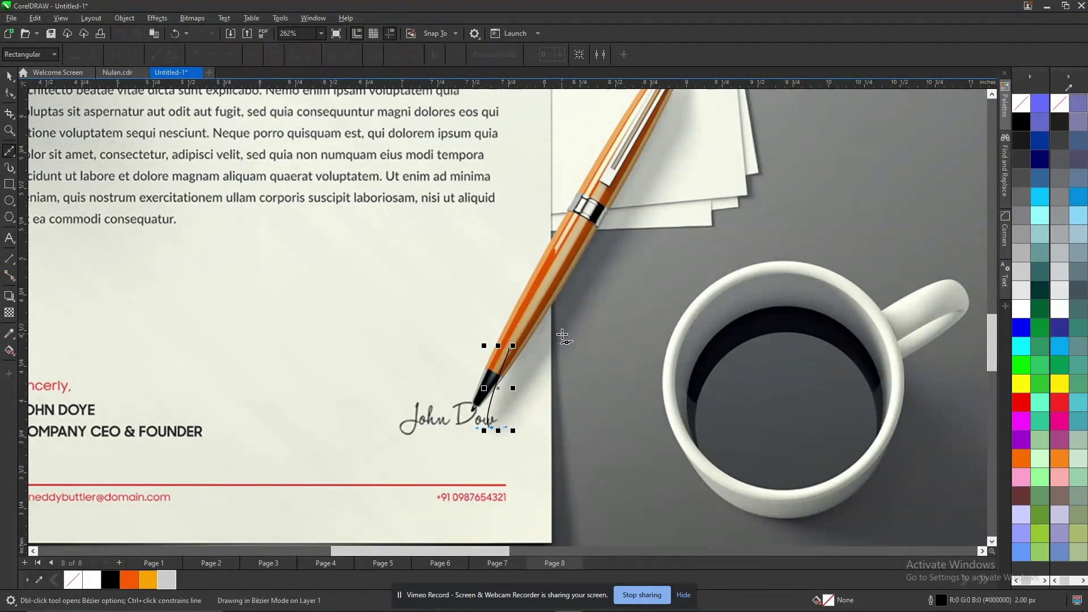
{"action": "left_click_drag", "start_coordinate": [565, 326], "coordinate": [580, 300]}
{"action": "mouse_move", "coordinate": [510, 349]}
{"action": "left_mouse_down"}
{"action": "mouse_move", "coordinate": [546, 295]}
{"action": "mouse_move", "coordinate": [550, 262]}
{"action": "left_mouse_up"}
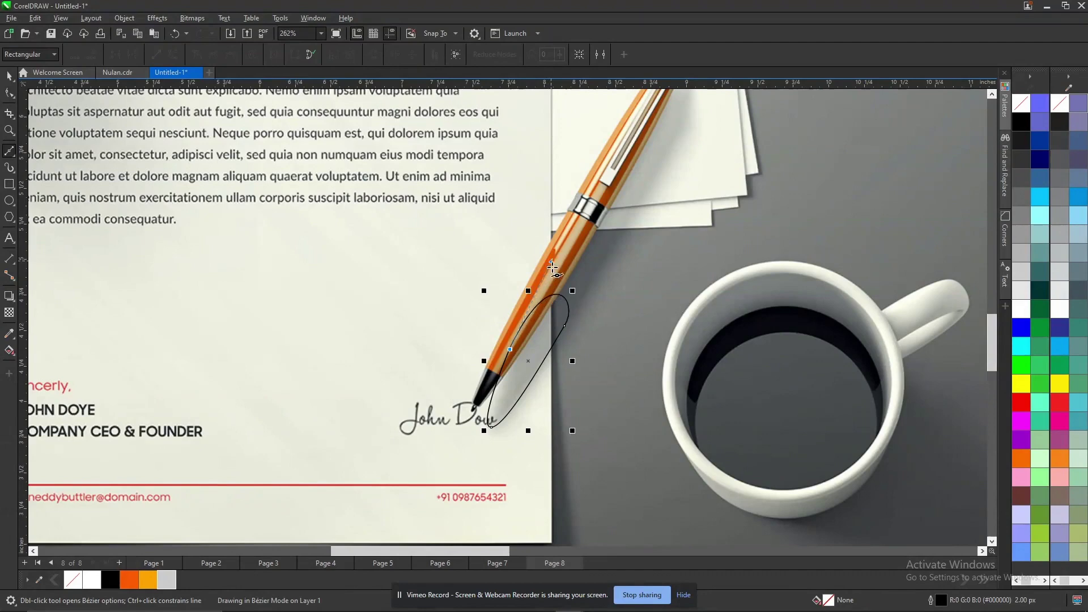
{"action": "key", "text": "space"}
Make the nulan letterhead fully opaque again beneath the pen and the shadow shape.
{"action": "left_click", "coordinate": [253, 267]}
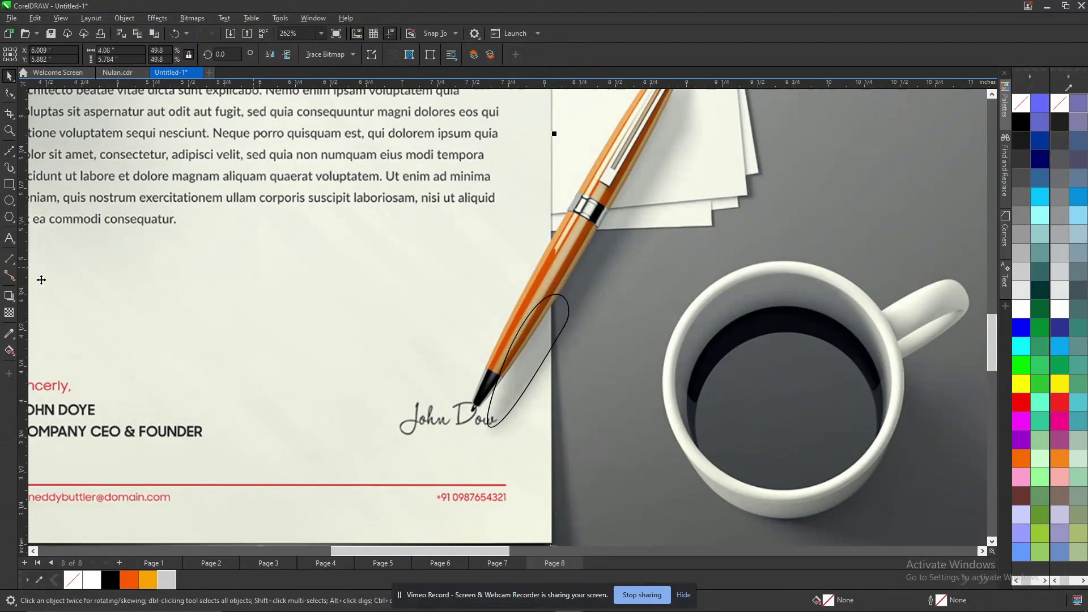
{"action": "left_click", "coordinate": [10, 312]}
{"action": "key", "text": "space"}
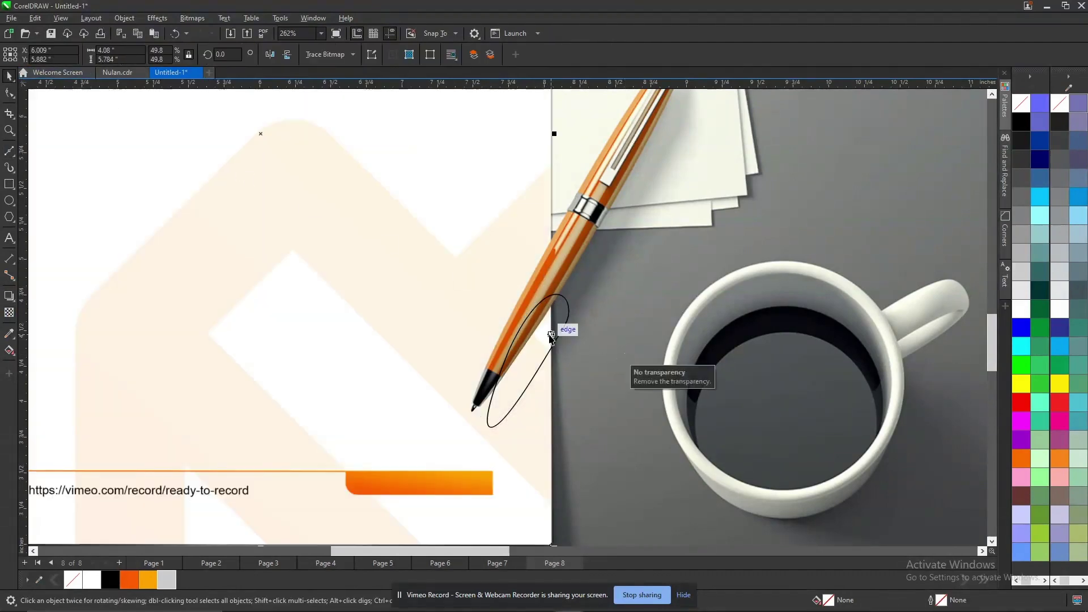
Fill the shadow shape beside the pen with black and remove its outline.
{"action": "left_click", "coordinate": [563, 328]}
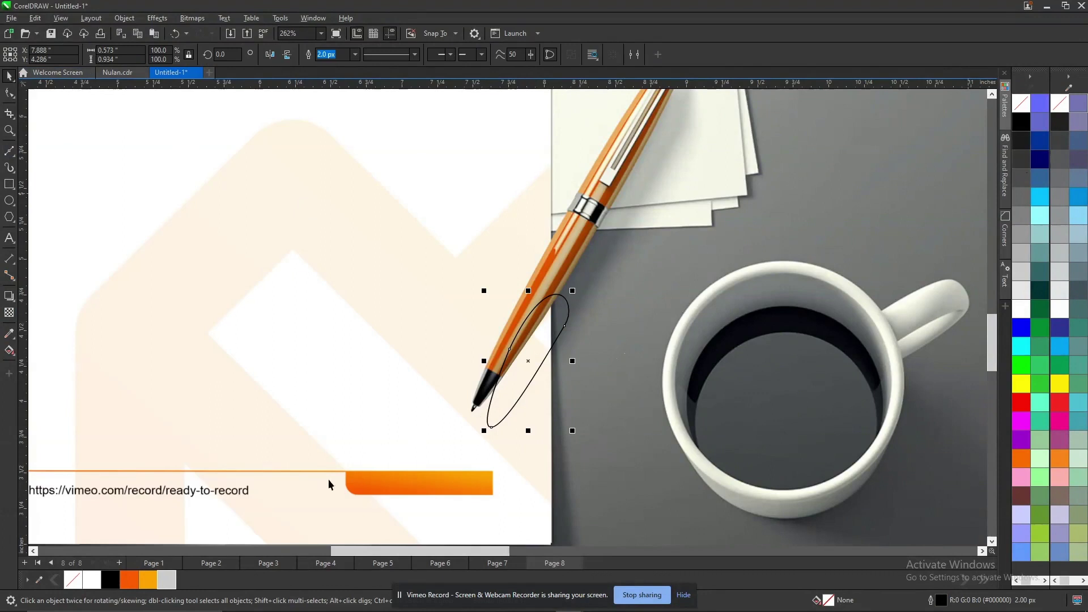
{"action": "left_click", "coordinate": [1022, 123]}
{"action": "right_click", "coordinate": [1022, 108]}
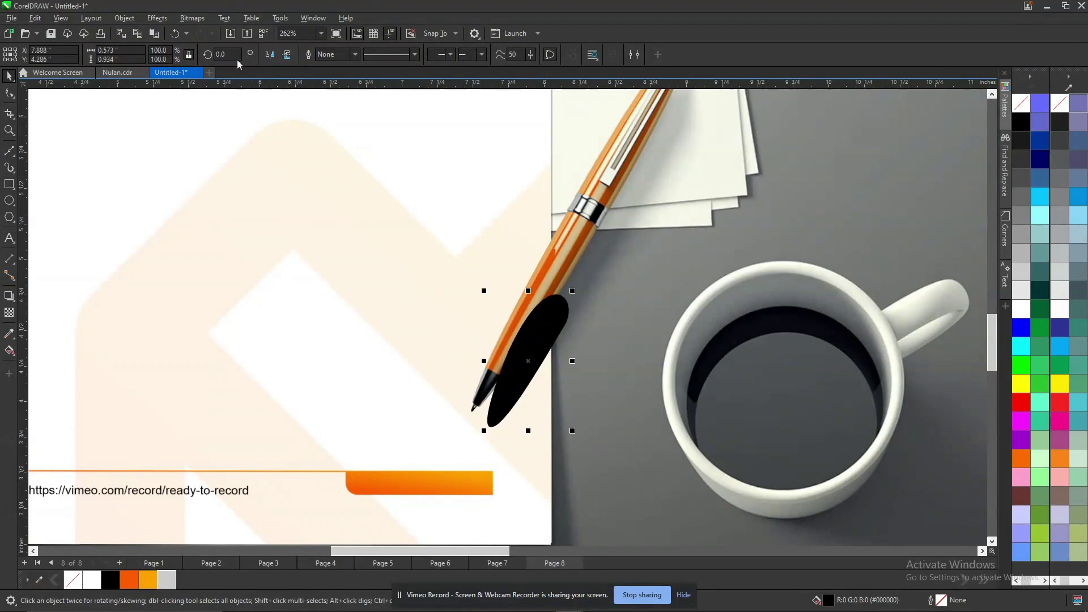
{"action": "left_click", "coordinate": [157, 18]}
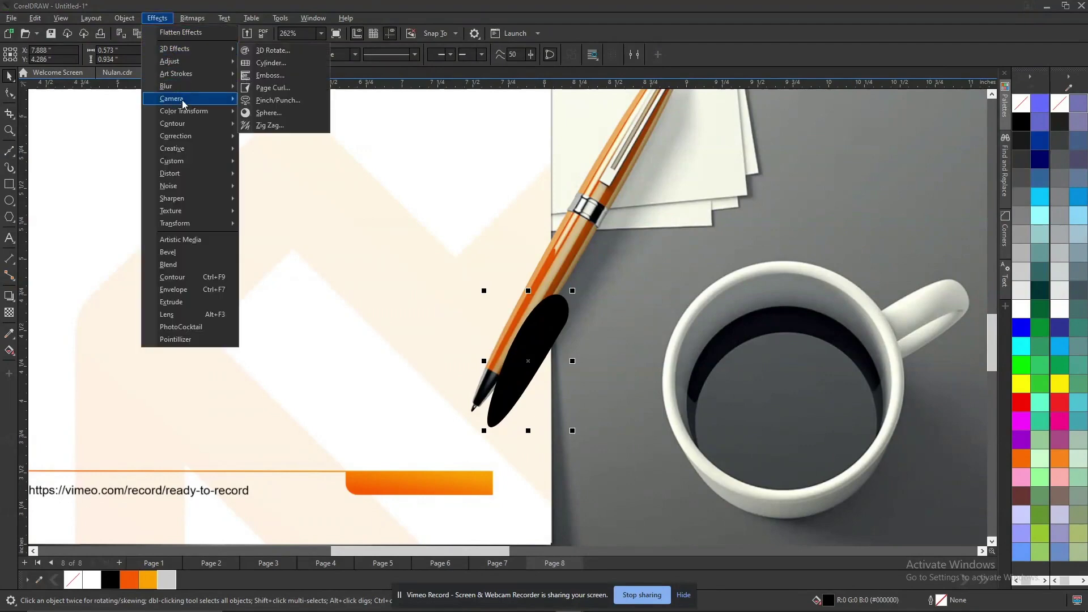
{"action": "mouse_move", "coordinate": [192, 18]}
{"action": "left_click", "coordinate": [211, 37]}
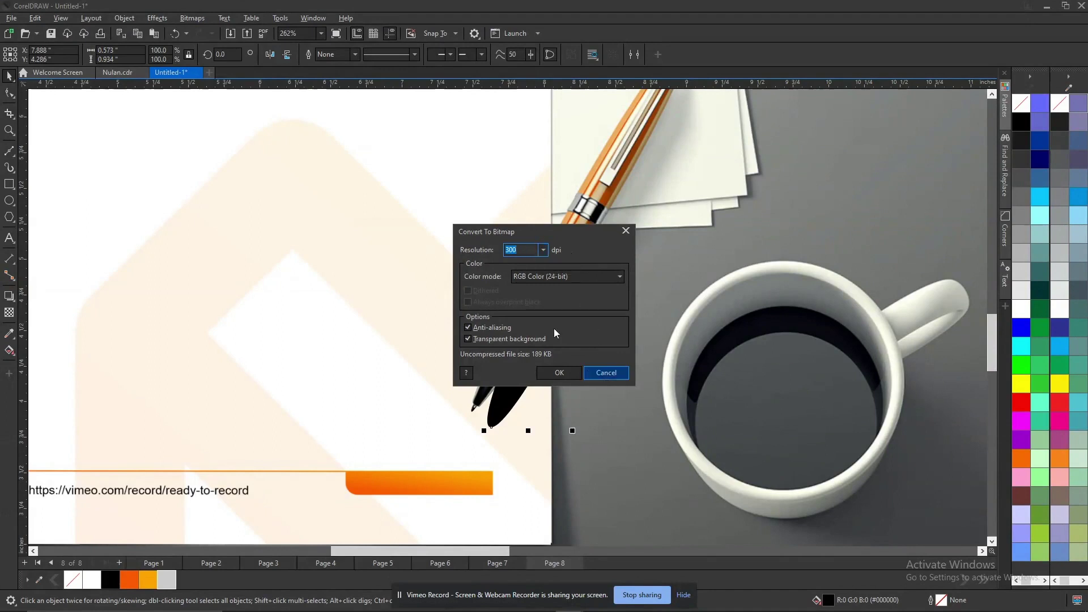
{"action": "left_click", "coordinate": [626, 231]}
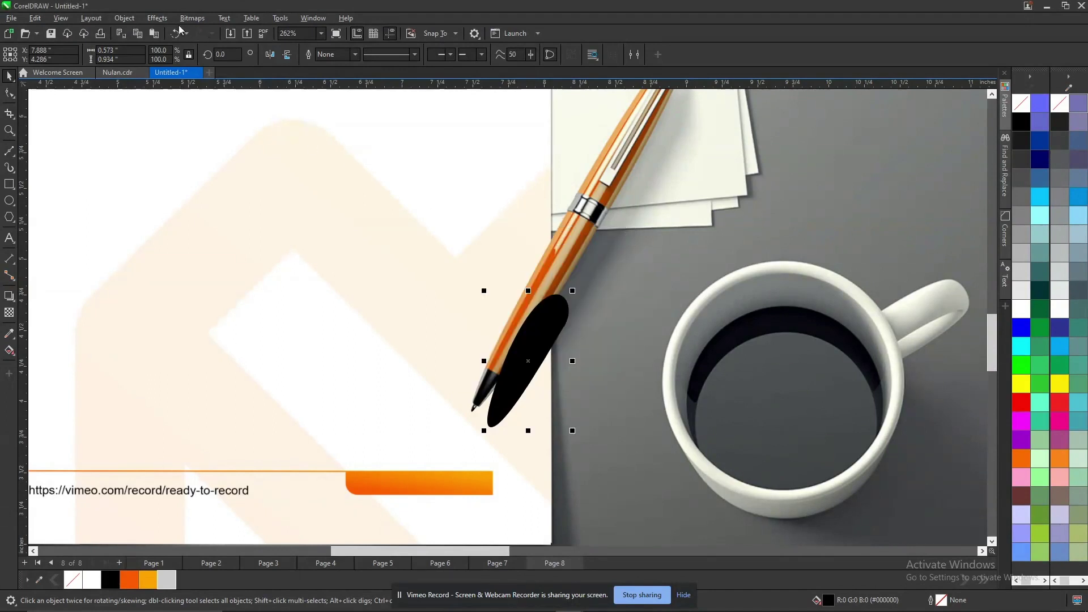
Try a Gaussian blur with a radius of 36.5 pixels on the black vector shadow shape.
{"action": "left_click", "coordinate": [157, 18]}
{"action": "mouse_move", "coordinate": [188, 89]}
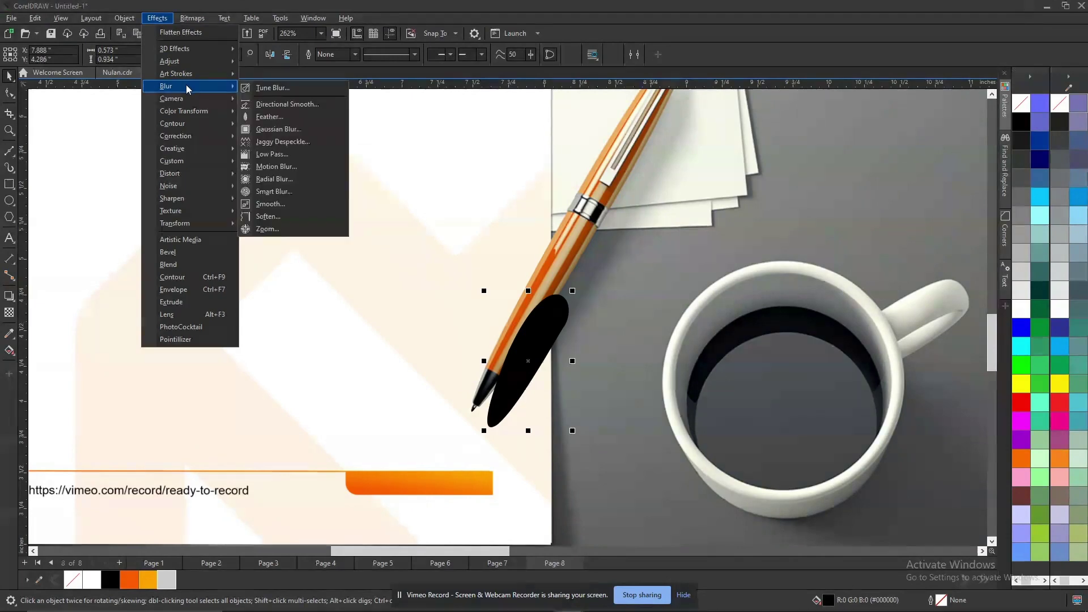
{"action": "left_click", "coordinate": [307, 129]}
{"action": "left_click_drag", "start_coordinate": [539, 262], "coordinate": [681, 96]}
{"action": "left_click_drag", "start_coordinate": [691, 133], "coordinate": [680, 133]}
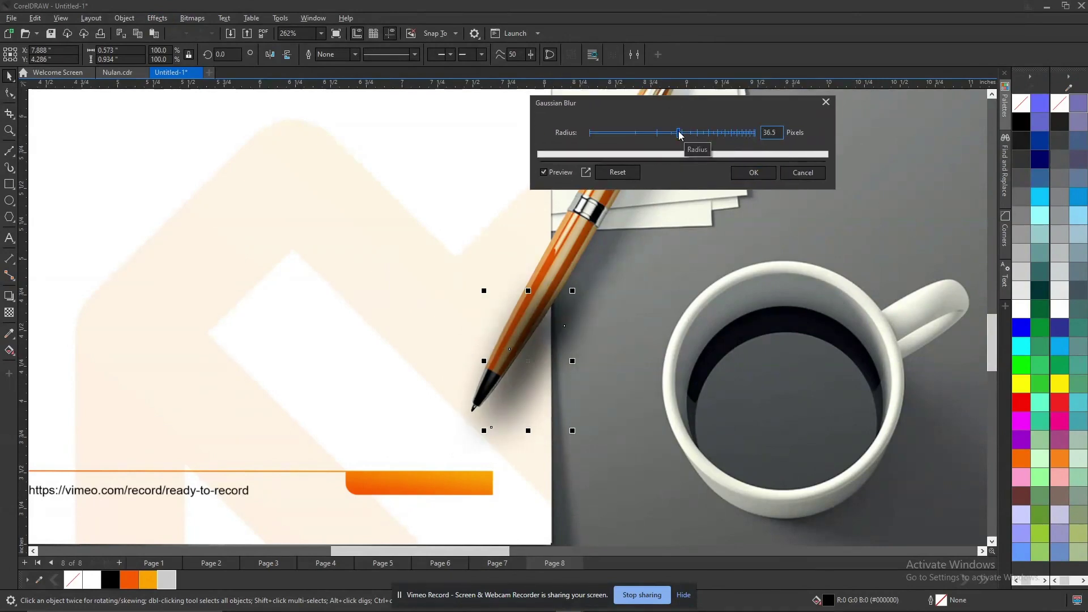
{"action": "left_click", "coordinate": [758, 174]}
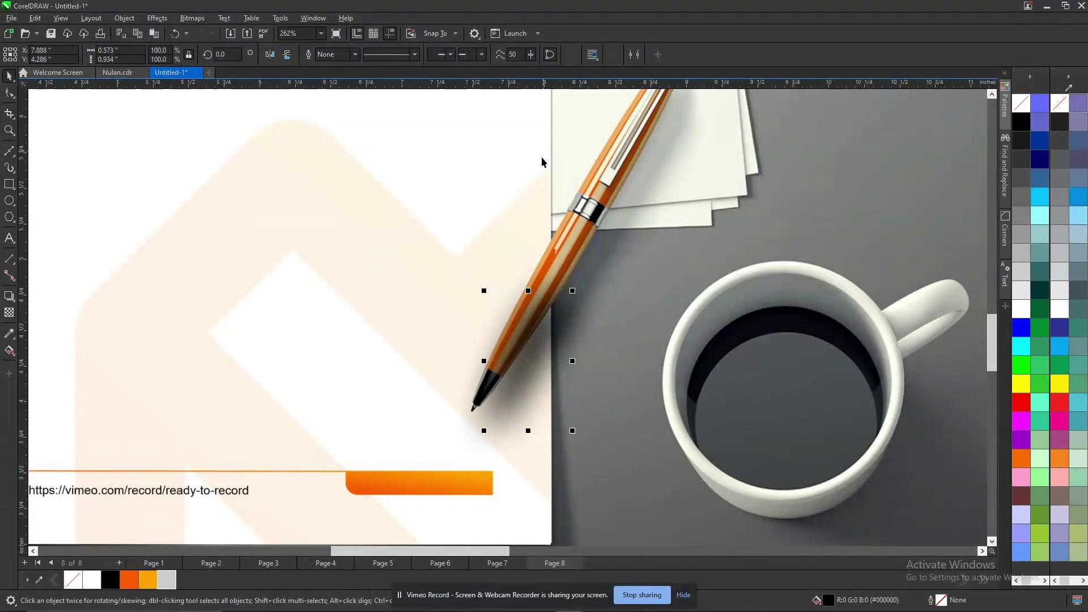
{"action": "key", "text": "ctrl+z"}
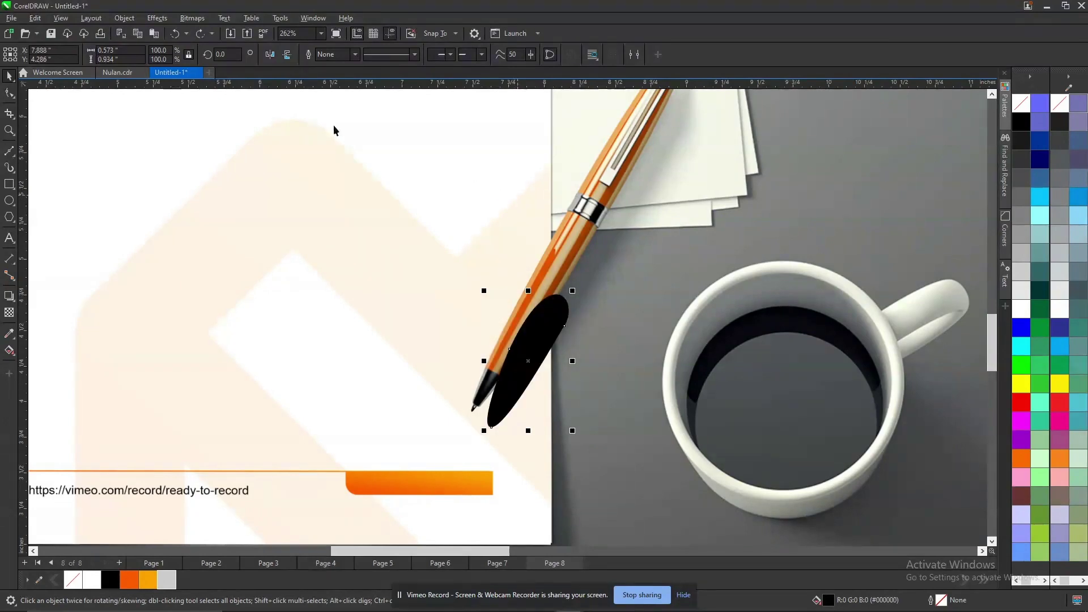
Convert the black shadow shape to an RGB bitmap at 500 dpi with anti-aliasing and a transparent background.
{"action": "left_click", "coordinate": [185, 21]}
{"action": "left_click", "coordinate": [227, 35]}
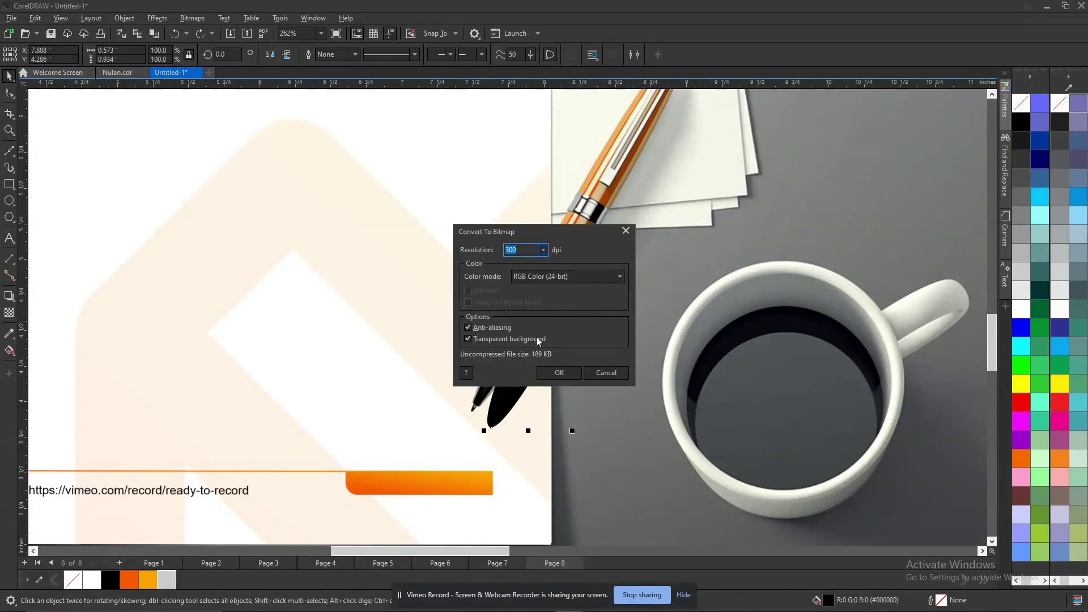
{"action": "type", "text": "5"}
{"action": "left_click", "coordinate": [570, 377]}
Apply a Gaussian blur with a radius of 48.5 pixels to the shadow bitmap beside the pen.
{"action": "left_click", "coordinate": [198, 20]}
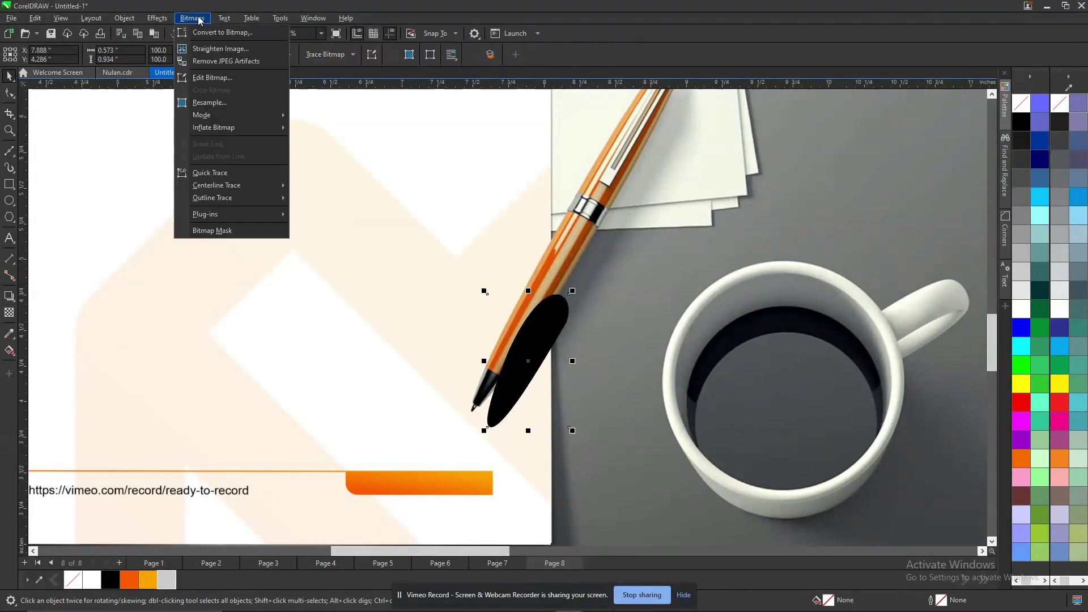
{"action": "mouse_move", "coordinate": [170, 22]}
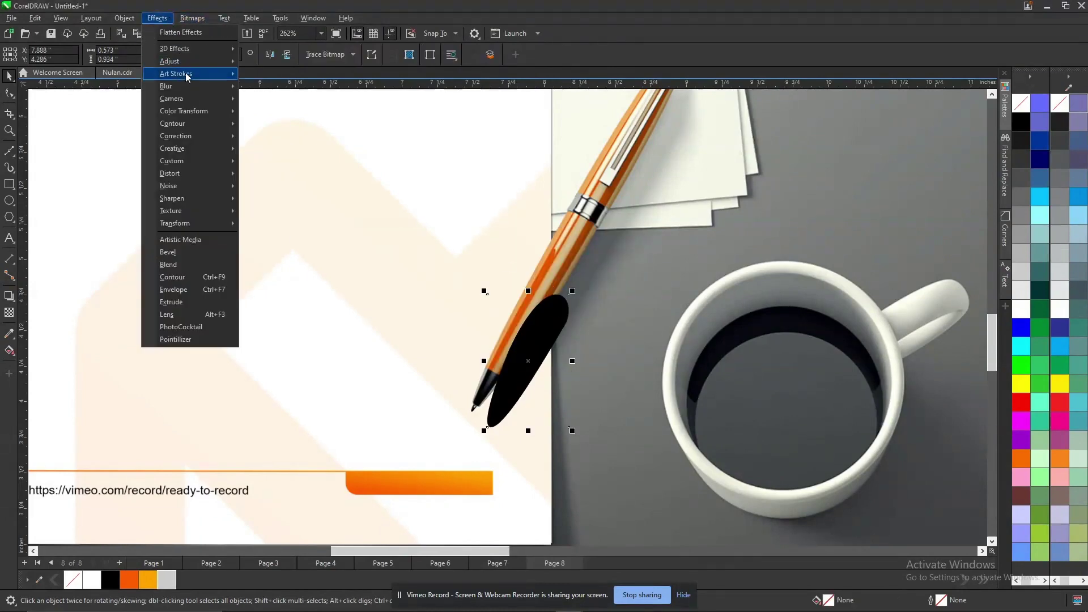
{"action": "mouse_move", "coordinate": [181, 86]}
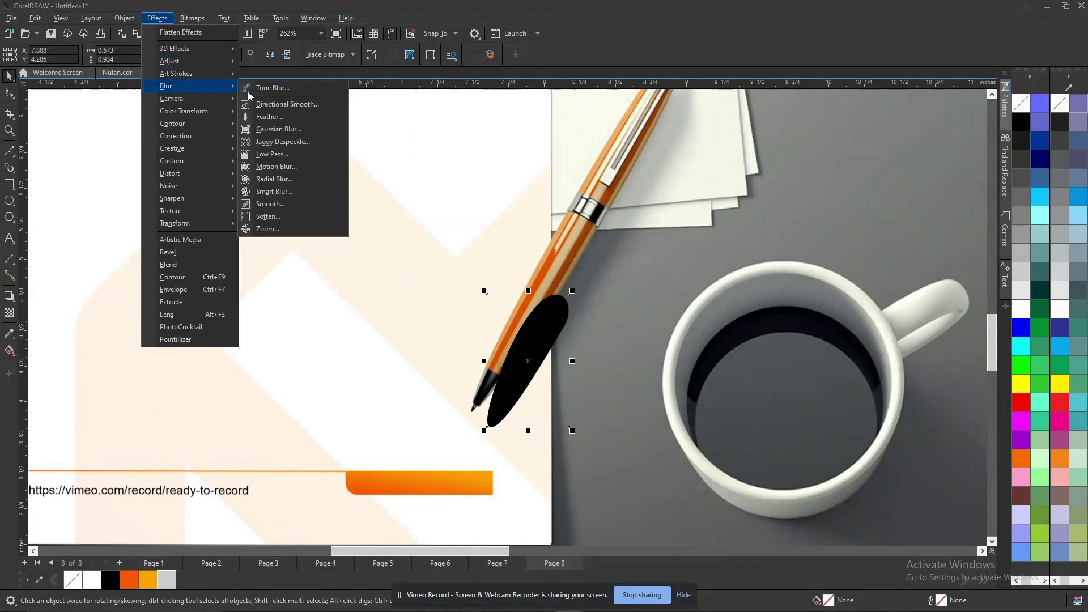
{"action": "left_click", "coordinate": [289, 126]}
{"action": "left_click_drag", "start_coordinate": [541, 268], "coordinate": [491, 69]}
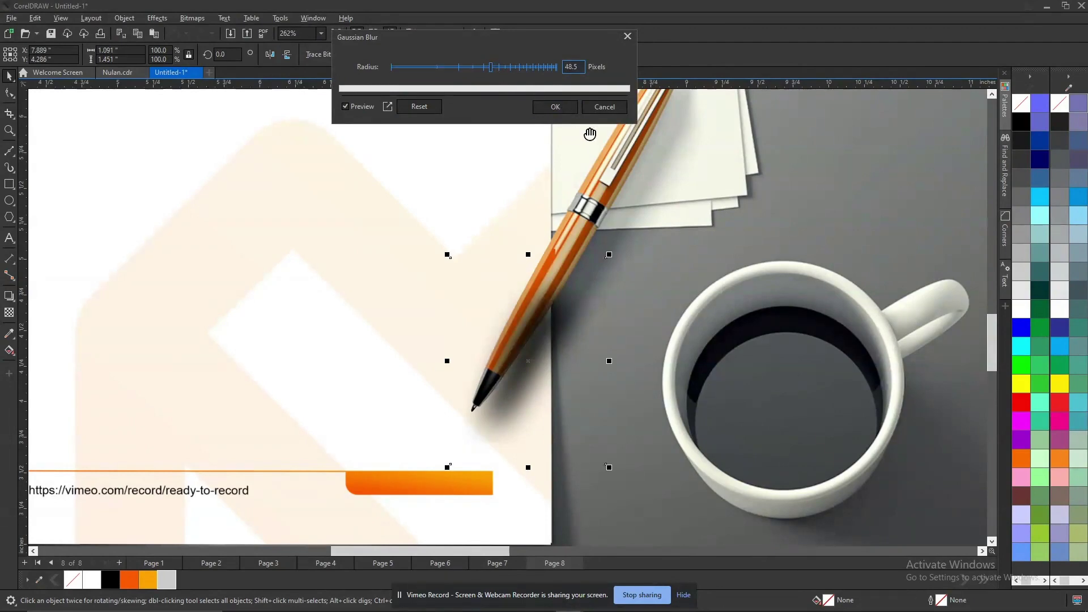
{"action": "left_click", "coordinate": [556, 108]}
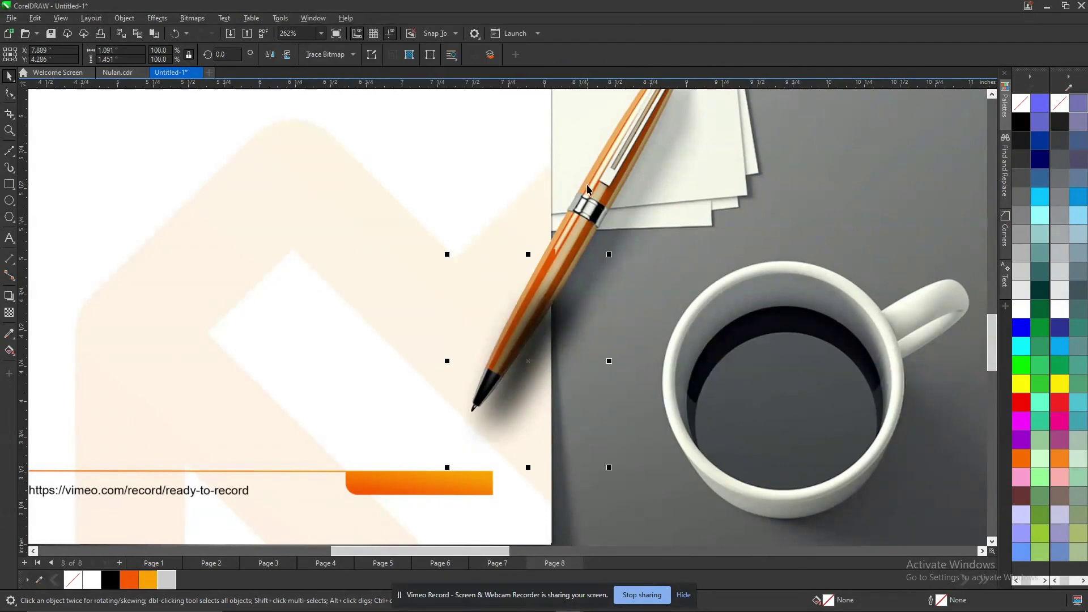
Examine how the blurred shadow falls beside the pen, on the letterhead and on the desk.
{"action": "scroll", "coordinate": [583, 187], "scroll_direction": "down", "scroll_amount": 4}
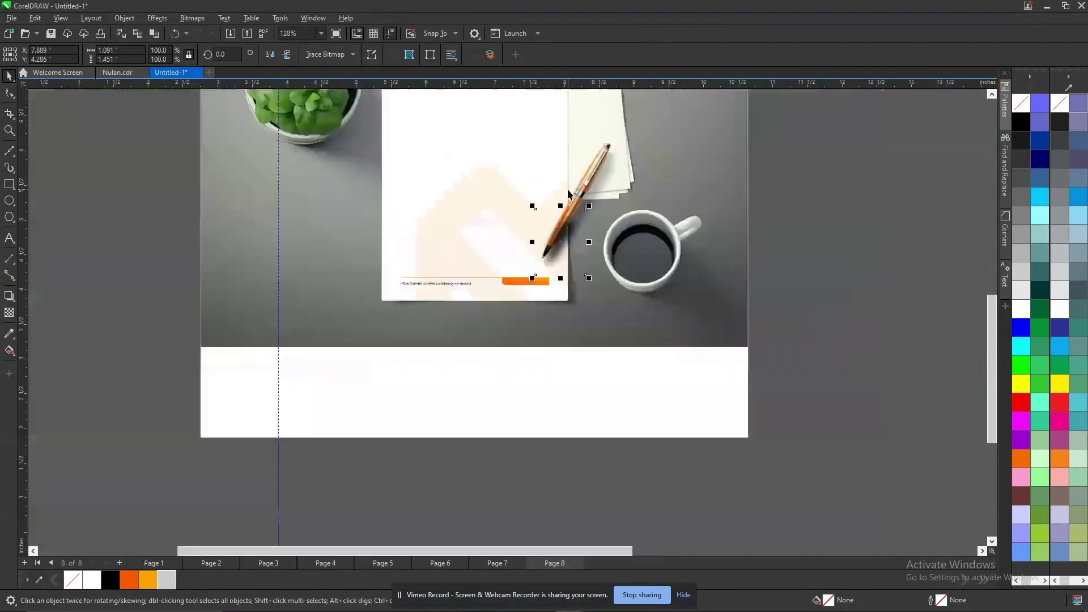
{"action": "scroll", "coordinate": [569, 198], "scroll_direction": "up", "scroll_amount": 3}
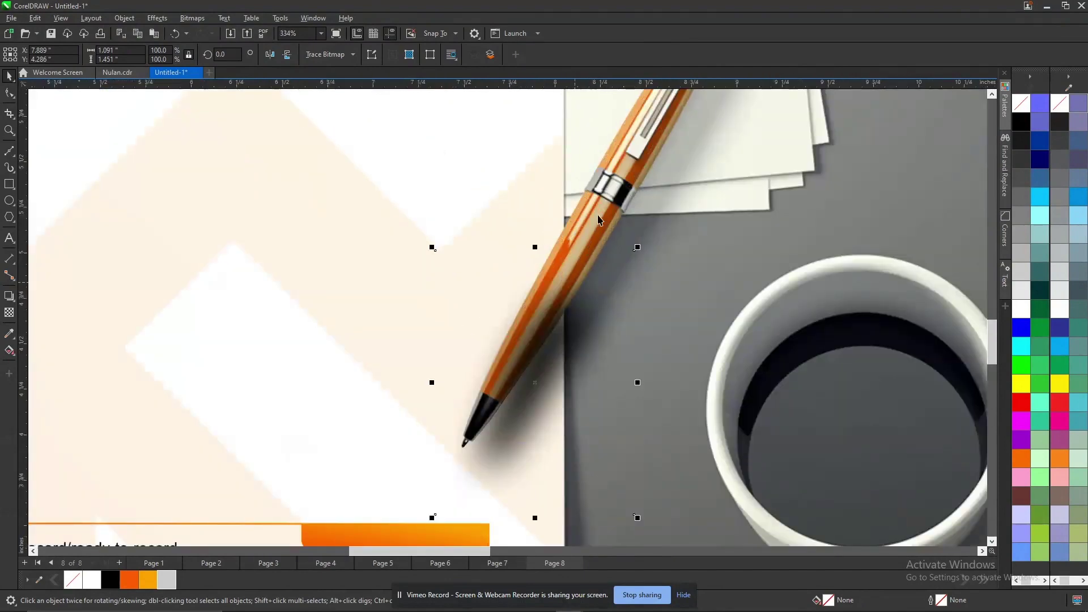
{"action": "scroll", "coordinate": [591, 222], "scroll_direction": "down", "scroll_amount": 5}
{"action": "scroll", "coordinate": [598, 212], "scroll_direction": "up", "scroll_amount": 1}
{"action": "left_click", "coordinate": [619, 170]}
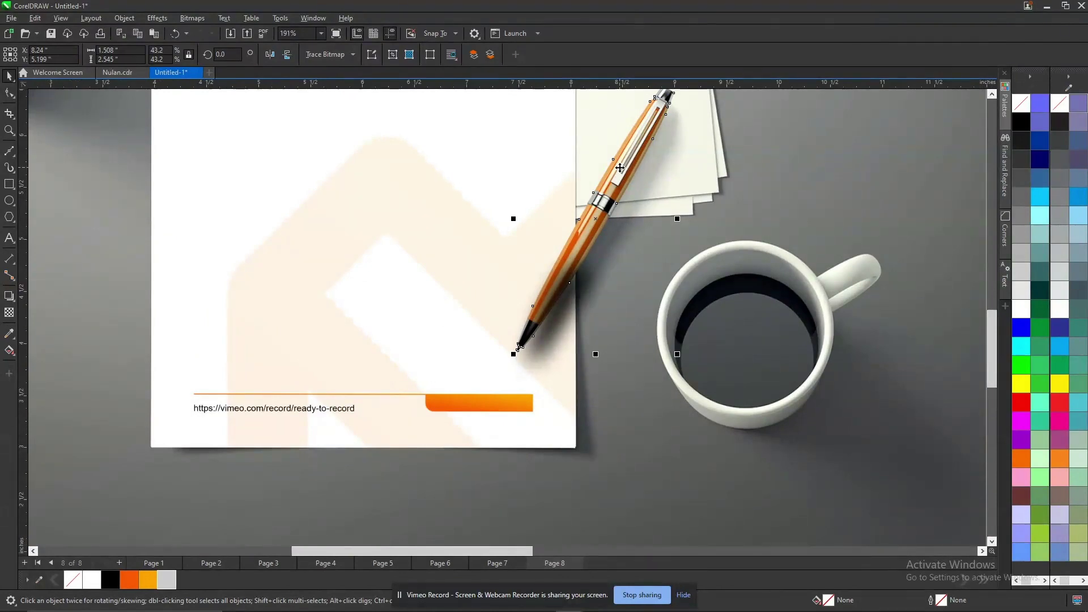
{"action": "scroll", "coordinate": [592, 169], "scroll_direction": "down", "scroll_amount": 1}
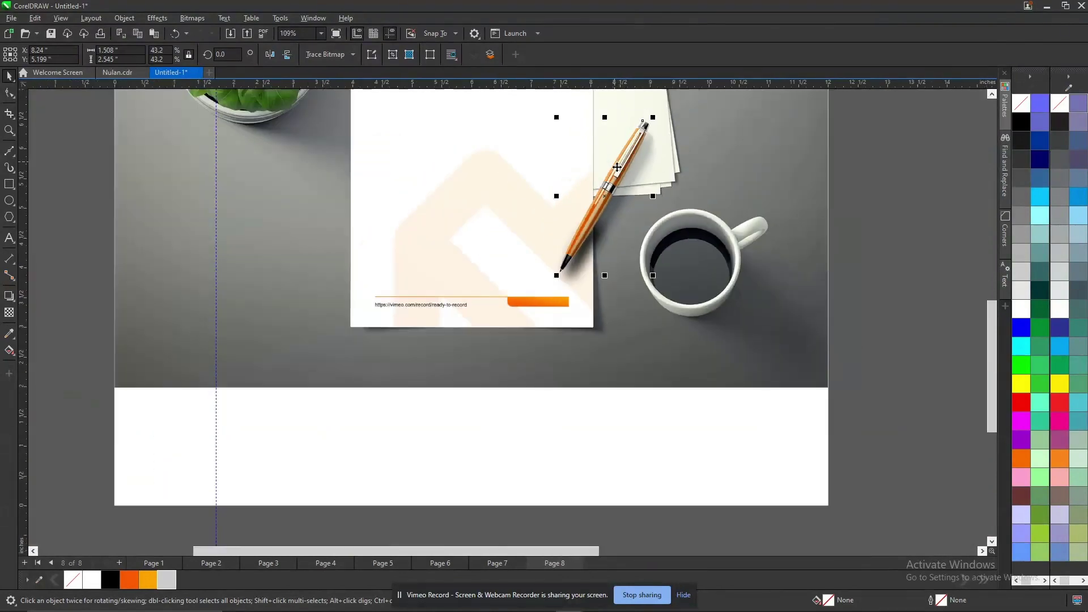
{"action": "scroll", "coordinate": [592, 169], "scroll_direction": "up", "scroll_amount": 4}
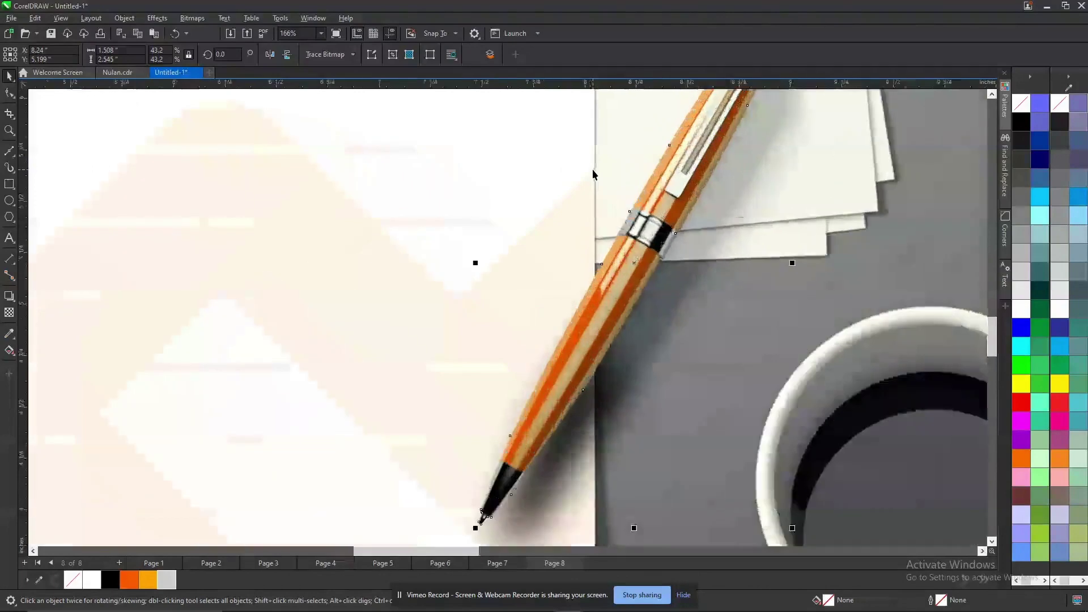
Try moving the blurred shadow away from the pen onto the letterhead.
{"action": "left_click", "coordinate": [602, 405]}
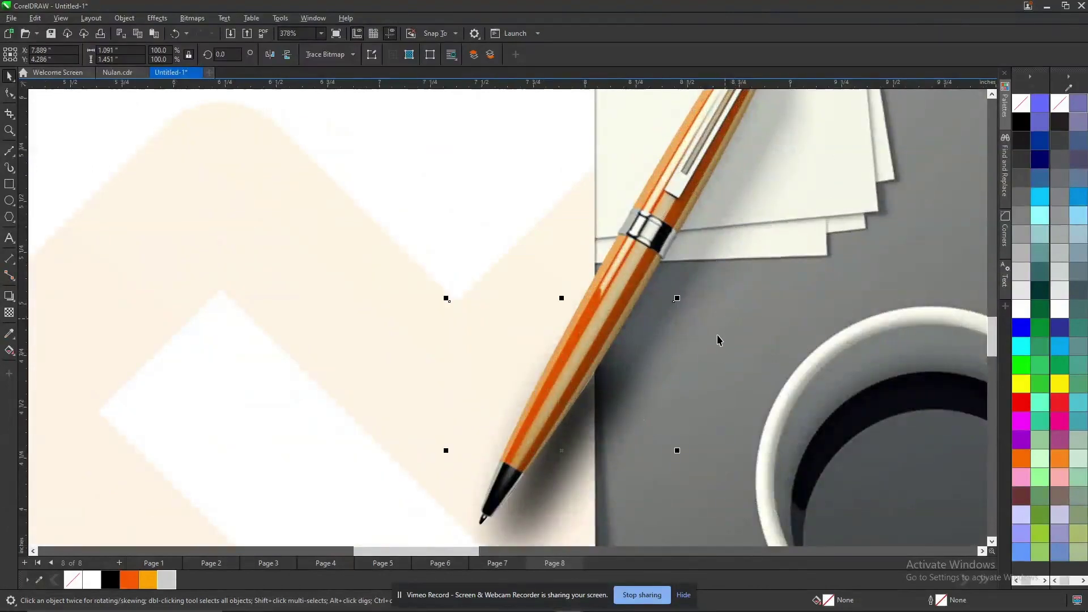
{"action": "left_click_drag", "start_coordinate": [602, 401], "coordinate": [464, 374]}
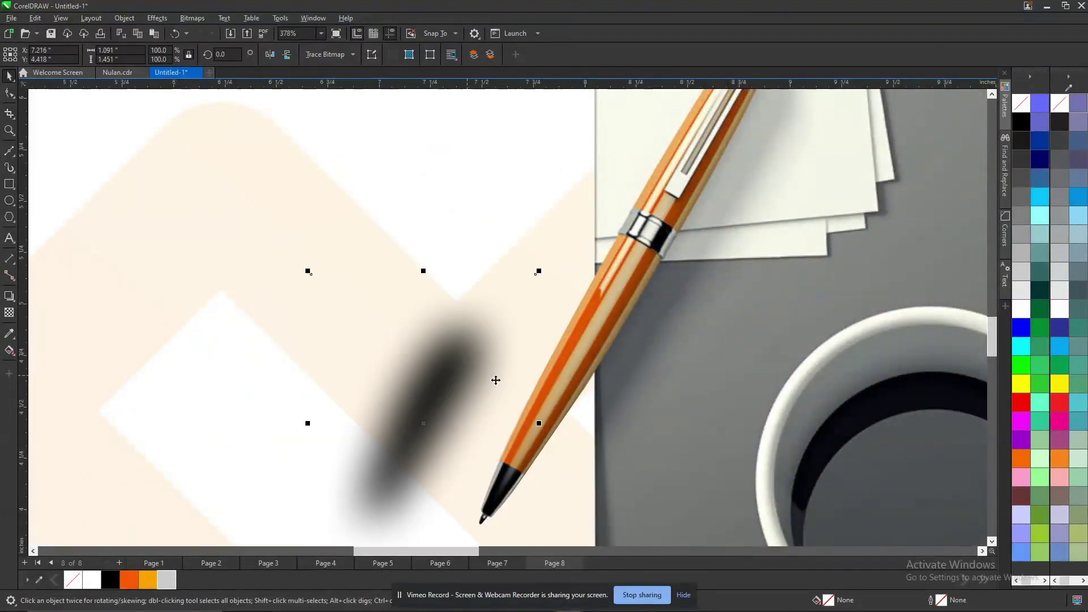
{"action": "key", "text": "ctrl+z"}
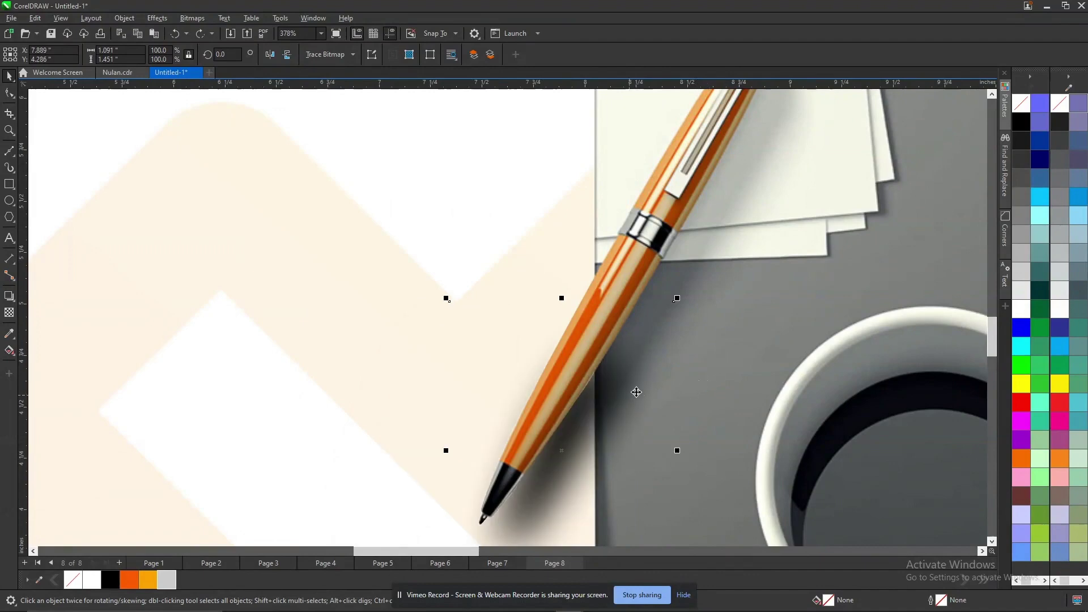
{"action": "left_click_drag", "start_coordinate": [582, 390], "coordinate": [464, 380]}
{"action": "key", "text": "ctrl+z"}
Intersect the nulan letterhead with the blurred shadow to create a shadow piece cut at the paper's edge.
{"action": "scroll", "coordinate": [565, 276], "scroll_direction": "down", "scroll_amount": 4}
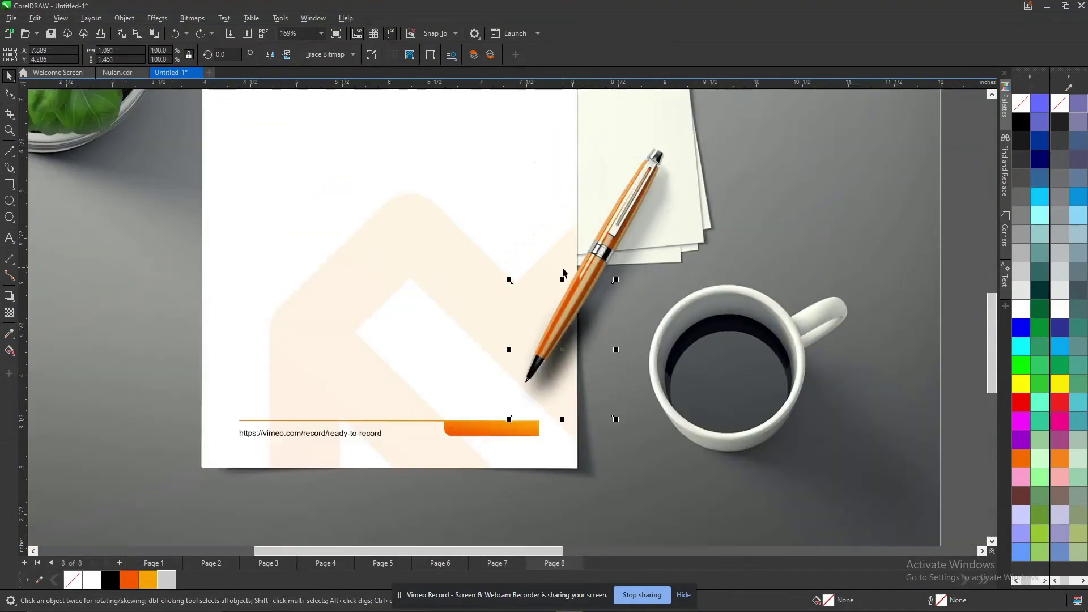
{"action": "scroll", "coordinate": [531, 219], "scroll_direction": "down", "scroll_amount": 3}
{"action": "key", "text": "F2"}
{"action": "left_click_drag", "start_coordinate": [386, 350], "coordinate": [563, 152]}
{"action": "left_click_drag", "start_coordinate": [508, 293], "coordinate": [454, 288]}
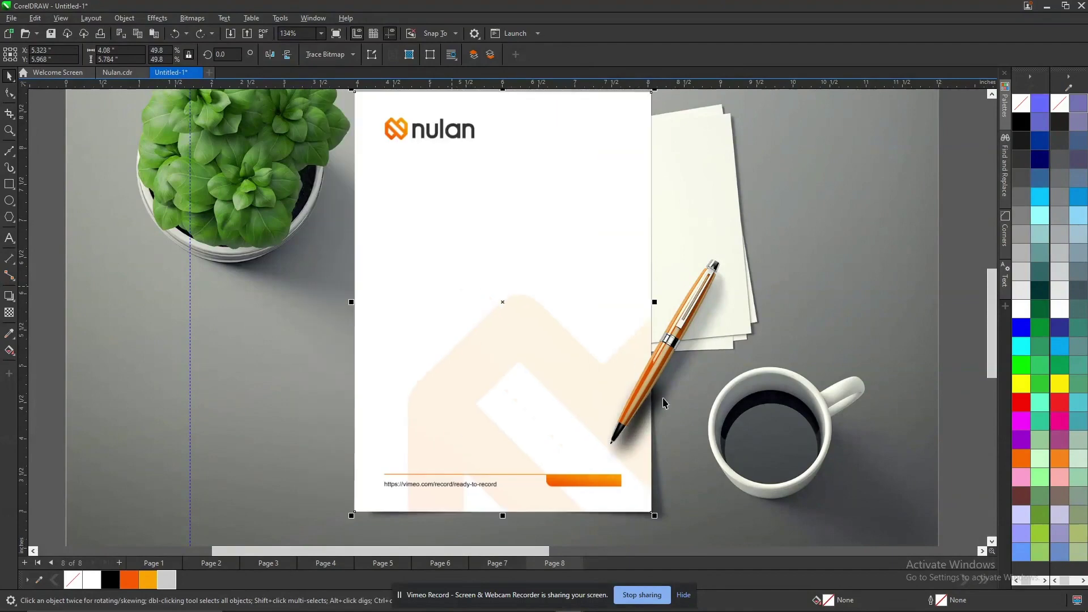
{"action": "left_click", "coordinate": [666, 407], "text": "shift"}
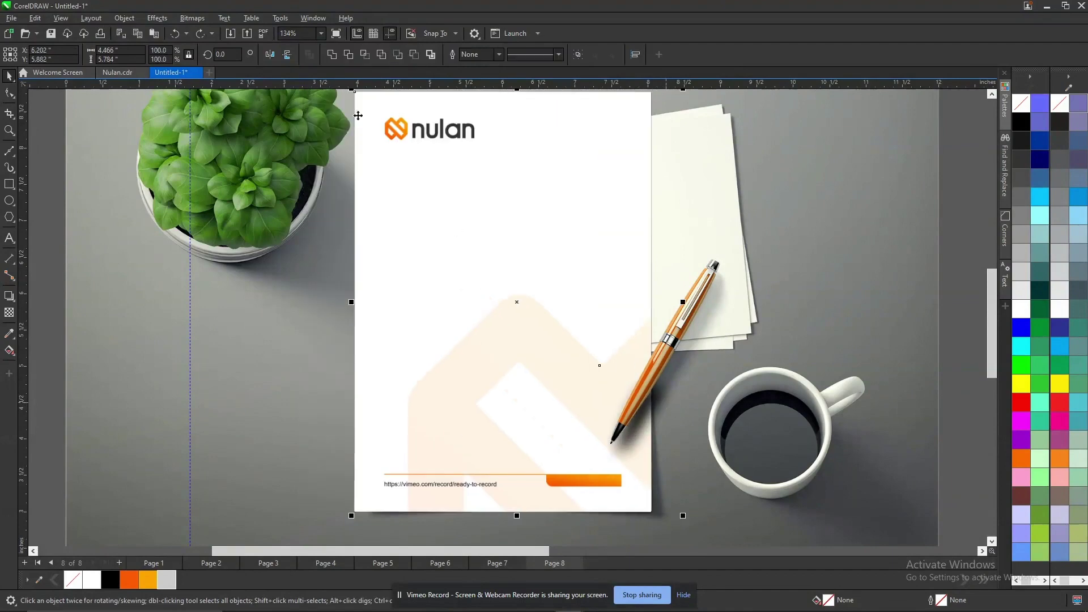
{"action": "left_click", "coordinate": [369, 55]}
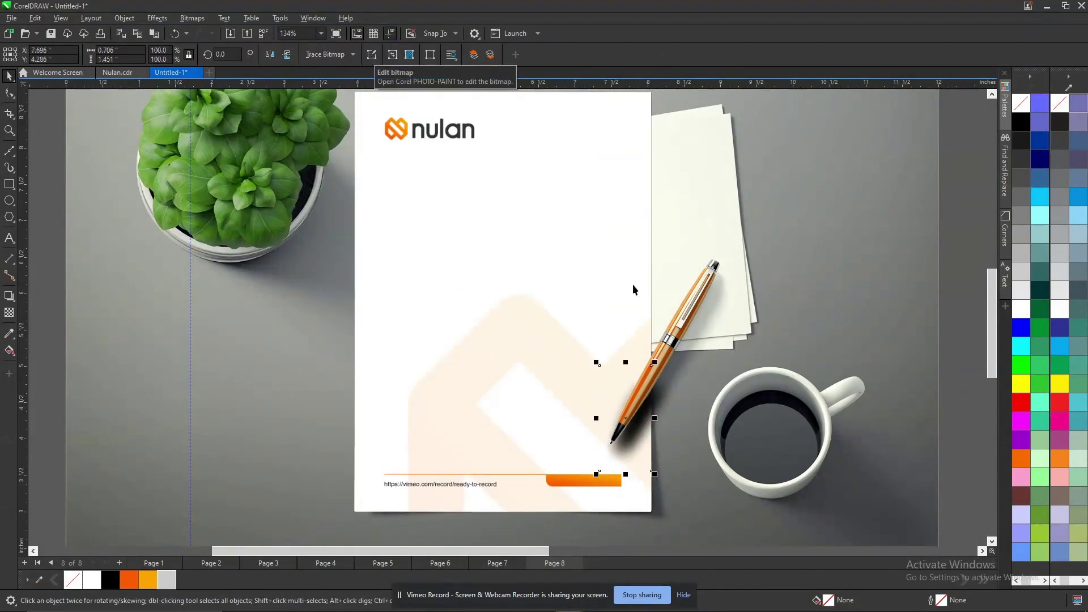
Delete the original blurred shadow that spills onto the desk, keeping the intersected piece on the letterhead.
{"action": "left_click_drag", "start_coordinate": [635, 420], "coordinate": [553, 350]}
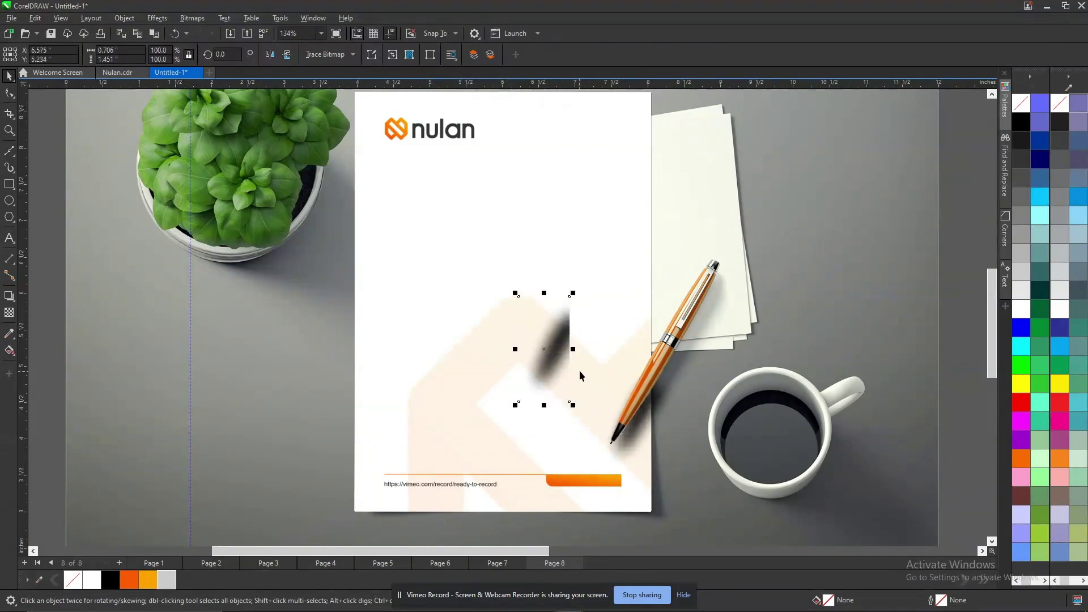
{"action": "key", "text": "ctrl+z"}
{"action": "left_click", "coordinate": [667, 395]}
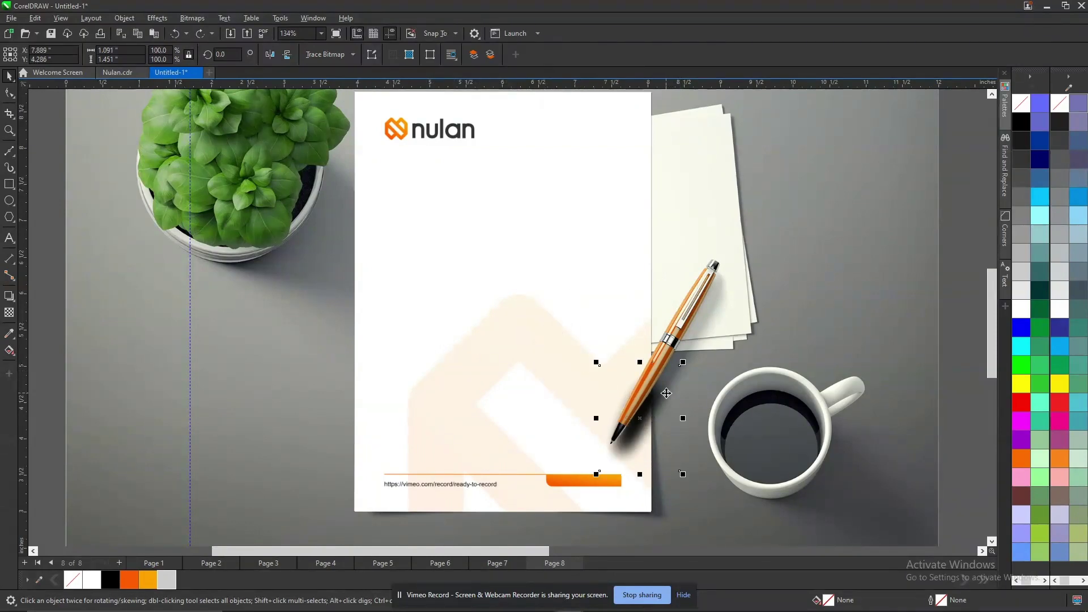
{"action": "left_click", "coordinate": [671, 409]}
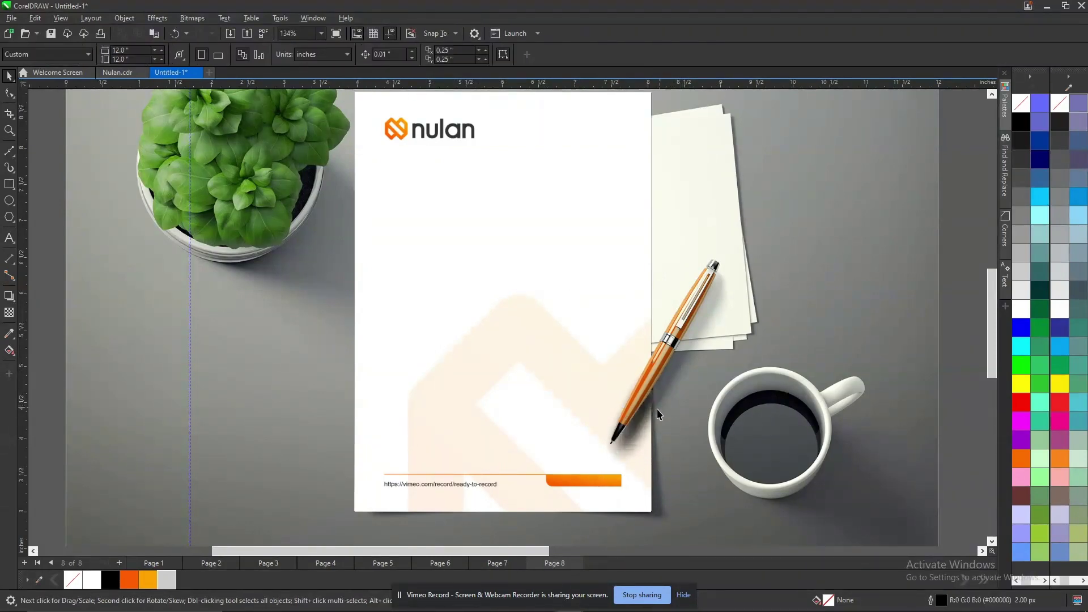
Apply uniform transparency of 30 to the clipped shadow piece beside the pen.
{"action": "scroll", "coordinate": [655, 433], "scroll_direction": "up", "scroll_amount": 4}
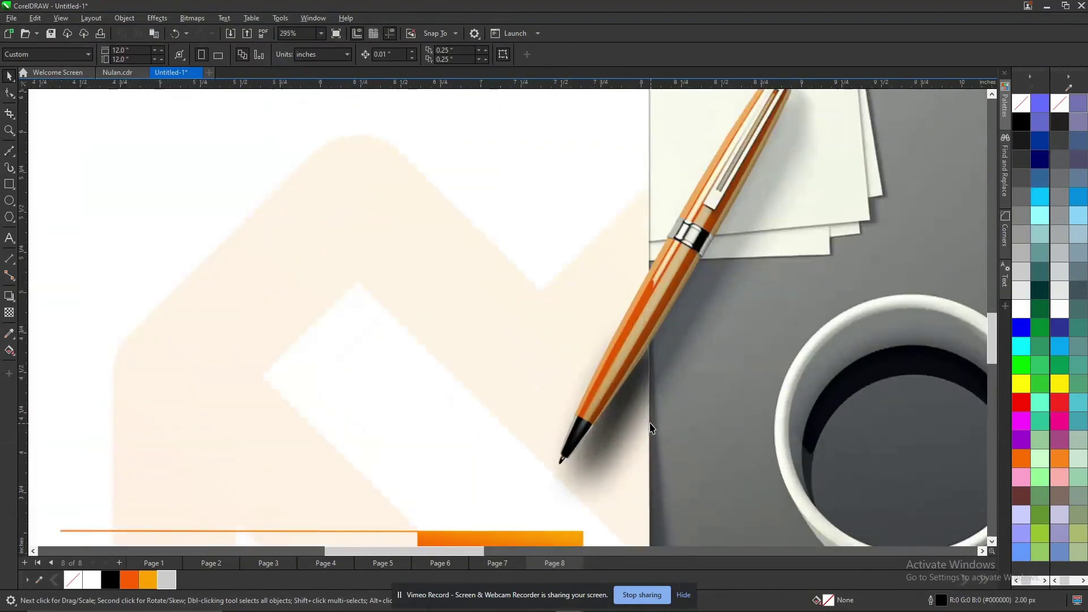
{"action": "left_click", "coordinate": [615, 463]}
{"action": "left_click_drag", "start_coordinate": [619, 476], "coordinate": [539, 479]}
{"action": "key", "text": "ctrl+z"}
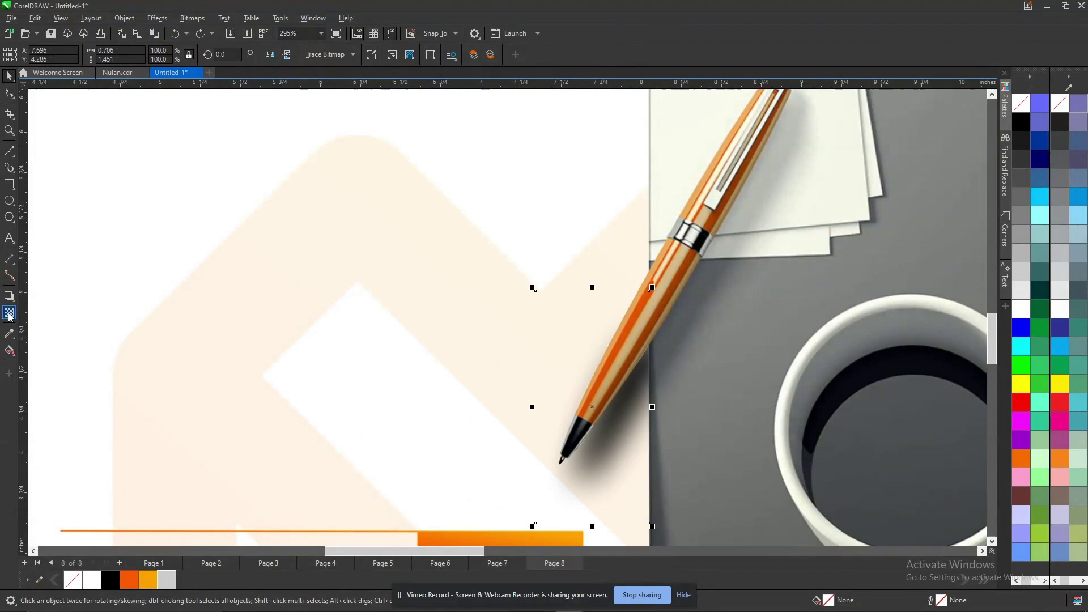
{"action": "left_click", "coordinate": [9, 314]}
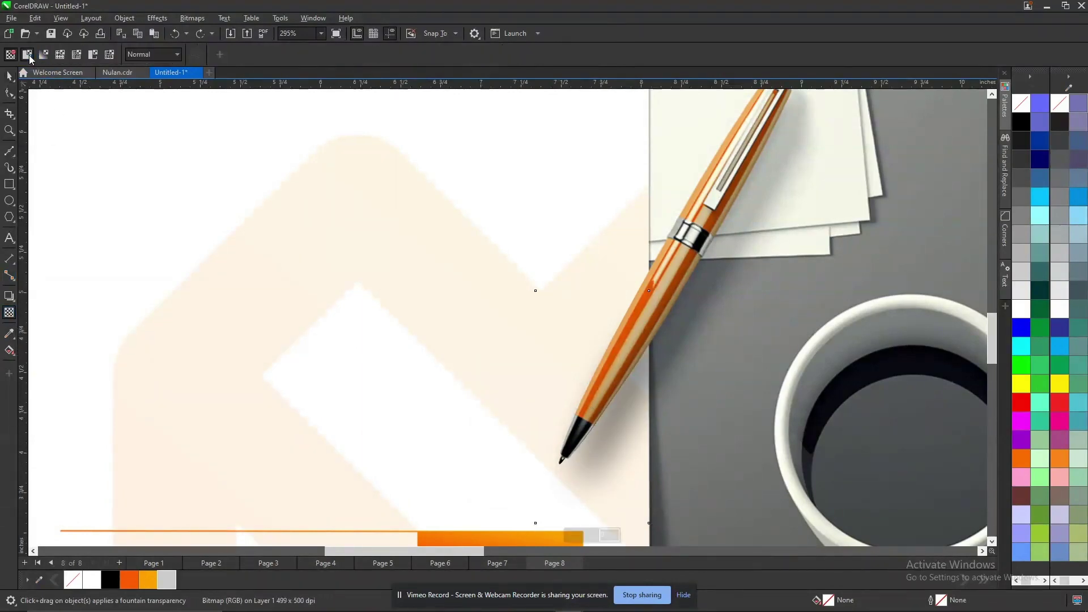
{"action": "left_click", "coordinate": [28, 55]}
{"action": "type", "text": "30"}
{"action": "key", "text": "Return"}
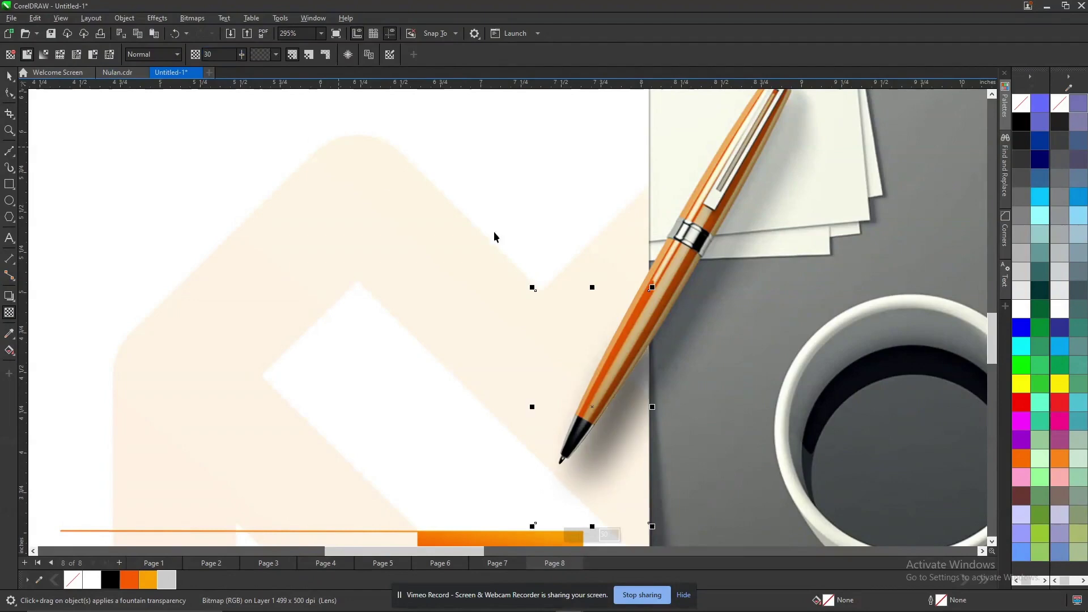
{"action": "key", "text": "space"}
{"action": "scroll", "coordinate": [610, 326], "scroll_direction": "down", "scroll_amount": 3}
{"action": "key", "text": "Escape"}
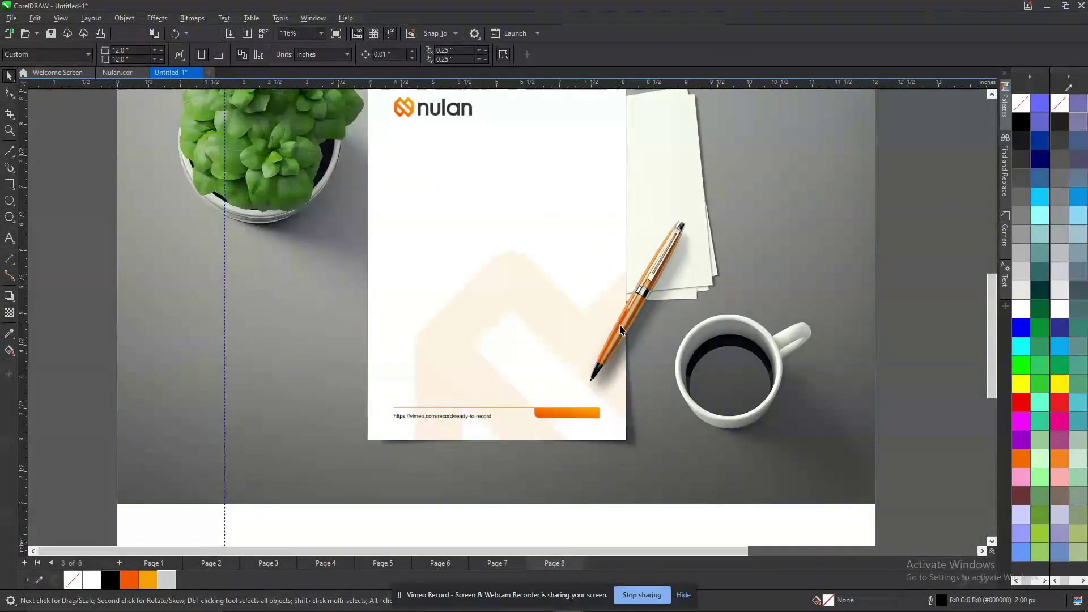
Try moving the nulan letterhead off the mockup paper.
{"action": "scroll", "coordinate": [621, 324], "scroll_direction": "down", "scroll_amount": 3}
{"action": "key", "text": "z"}
{"action": "left_click_drag", "start_coordinate": [316, 109], "coordinate": [811, 444]}
{"action": "key", "text": "space"}
{"action": "left_click_drag", "start_coordinate": [576, 289], "coordinate": [229, 250]}
{"action": "key", "text": "ctrl+z"}
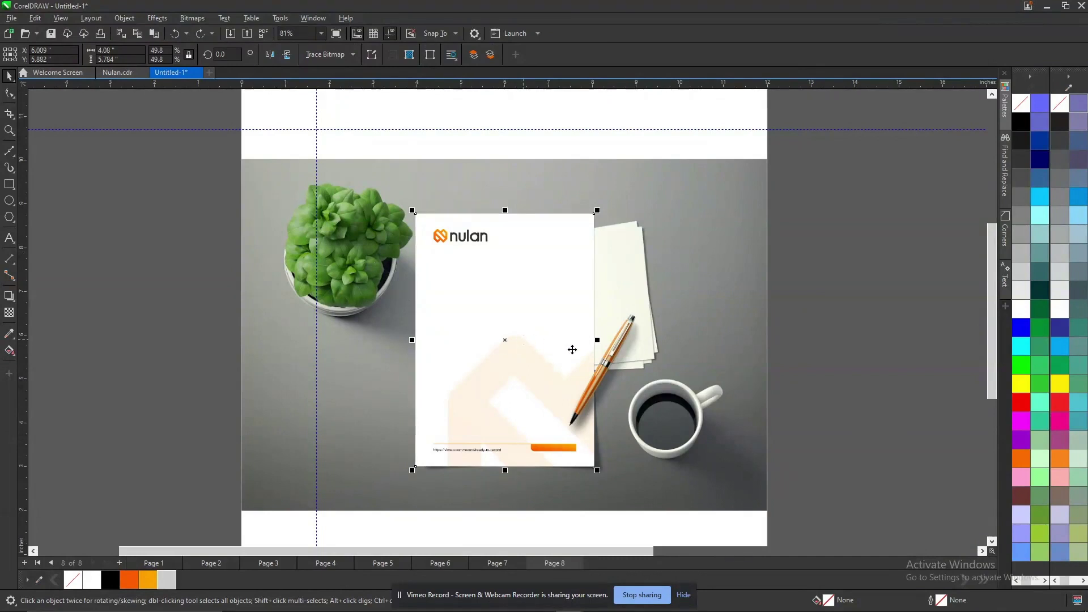
Group the pen cutout with its clipped shadow.
{"action": "key", "text": "Escape"}
{"action": "left_click_drag", "start_coordinate": [679, 465], "coordinate": [678, 461]}
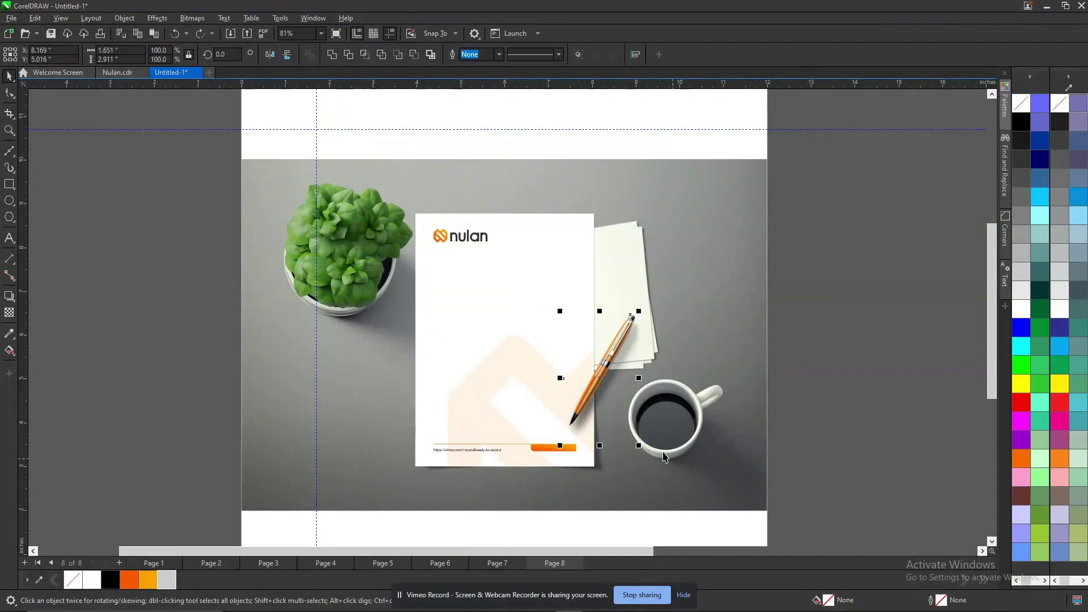
{"action": "left_click_drag", "start_coordinate": [600, 401], "coordinate": [491, 290]}
{"action": "key", "text": "ctrl+z"}
Try shifting the letterhead sideways from under the grouped pen and shadow.
{"action": "left_click", "coordinate": [485, 350]}
{"action": "left_click_drag", "start_coordinate": [485, 350], "coordinate": [194, 355]}
{"action": "key", "text": "ctrl+z"}
{"action": "left_click_drag", "start_coordinate": [486, 381], "coordinate": [263, 379]}
{"action": "key", "text": "ctrl+z"}
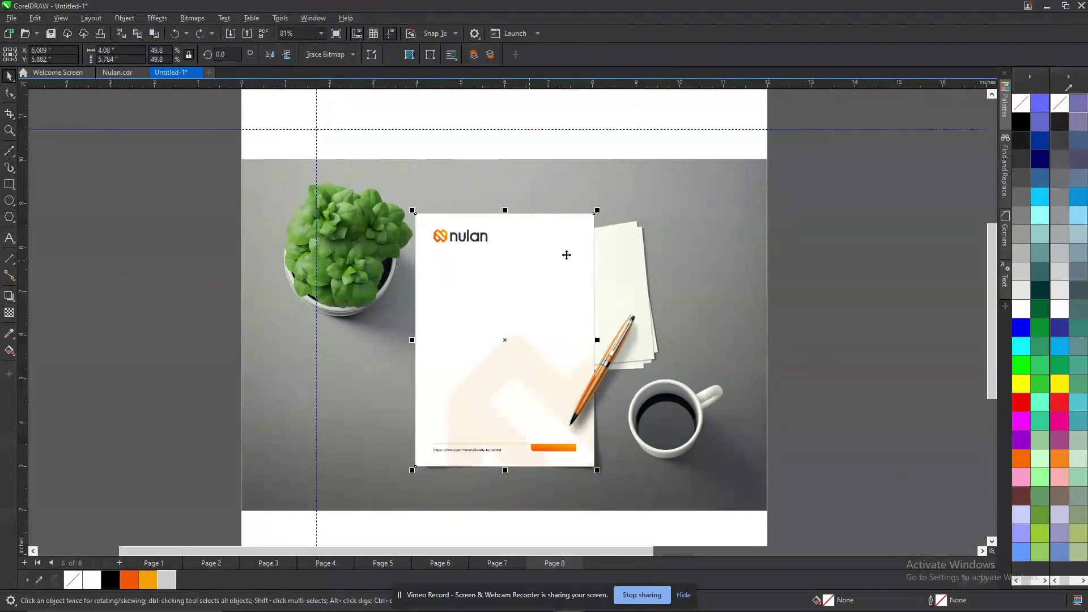
Draw a rectangle along the edges of the nulan letterhead and select the pen and shadow group.
{"action": "scroll", "coordinate": [486, 375], "scroll_direction": "up", "scroll_amount": 2}
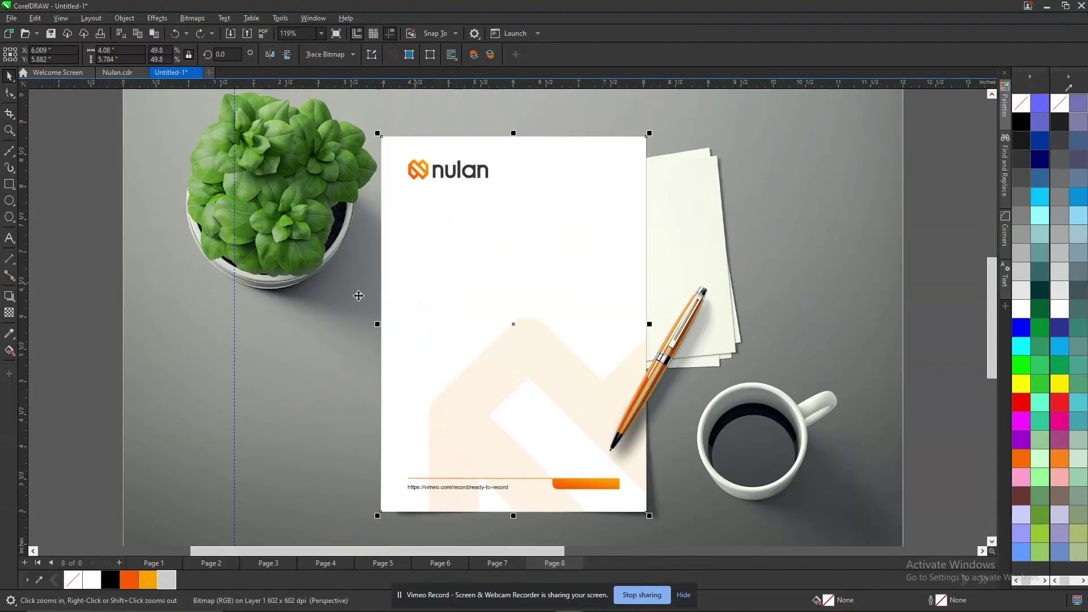
{"action": "left_click", "coordinate": [10, 184]}
{"action": "left_click_drag", "start_coordinate": [382, 136], "coordinate": [646, 510]}
{"action": "key", "text": "space"}
{"action": "left_click", "coordinate": [672, 346]}
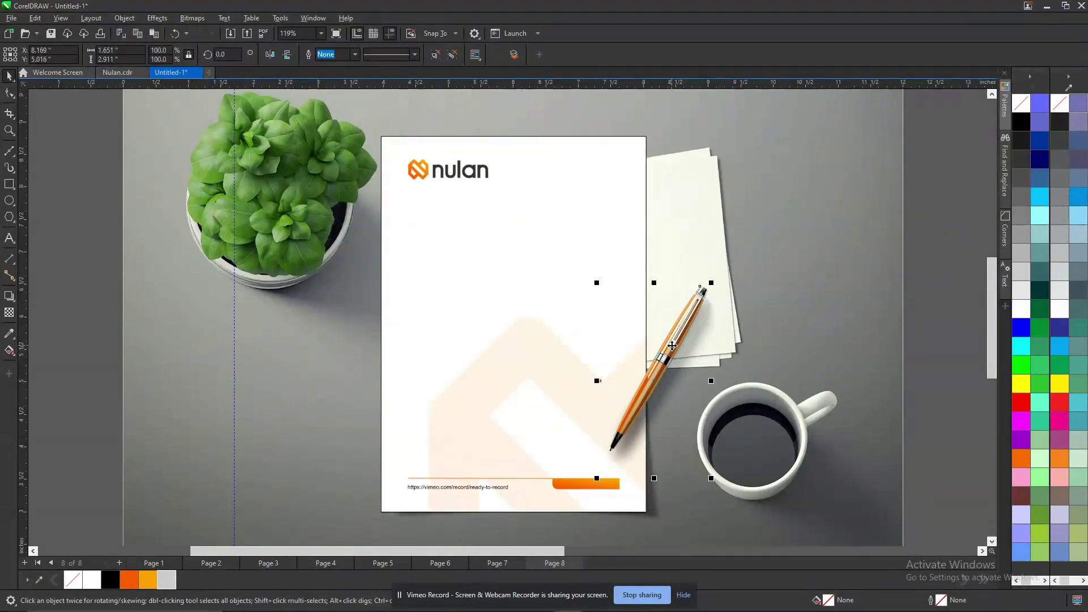
Move the nulan letterhead off the paper and give the paper-sized rectangle a white fill with no outline.
{"action": "left_click", "coordinate": [491, 304]}
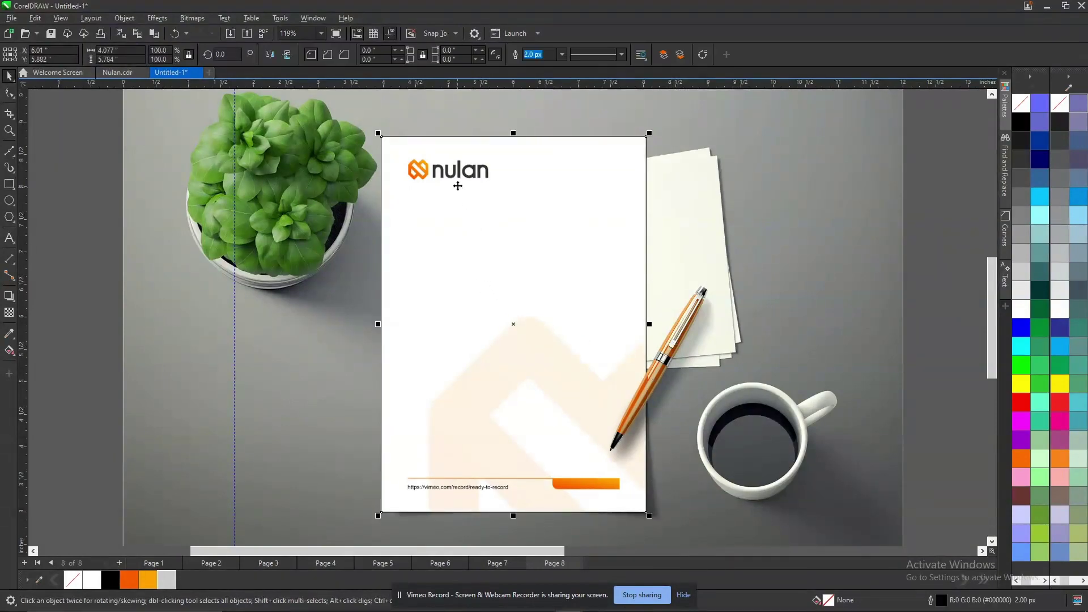
{"action": "left_click", "coordinate": [484, 243]}
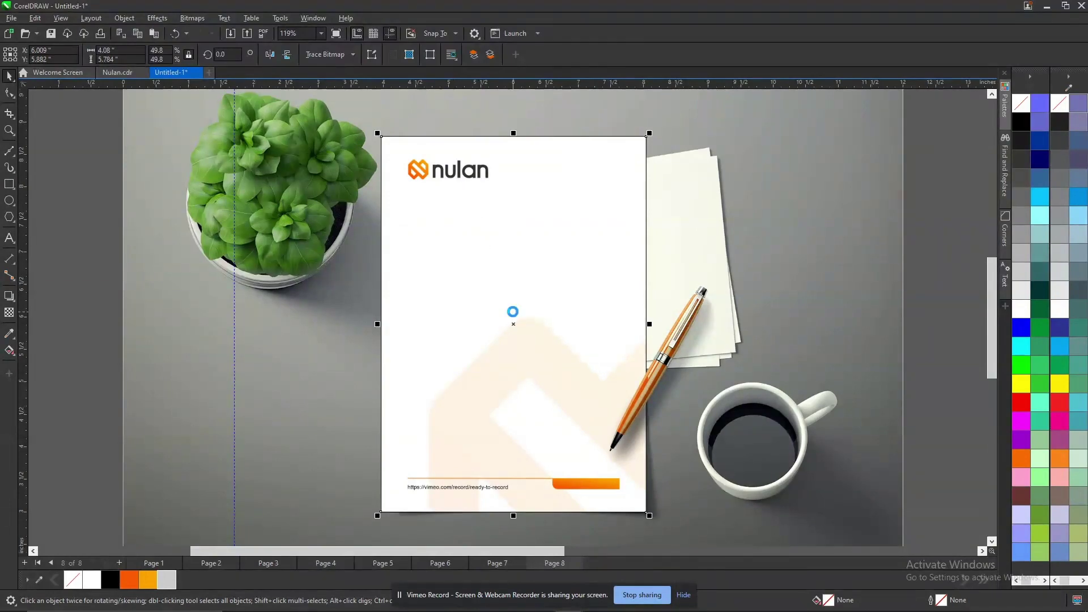
{"action": "left_click_drag", "start_coordinate": [510, 324], "coordinate": [121, 345]}
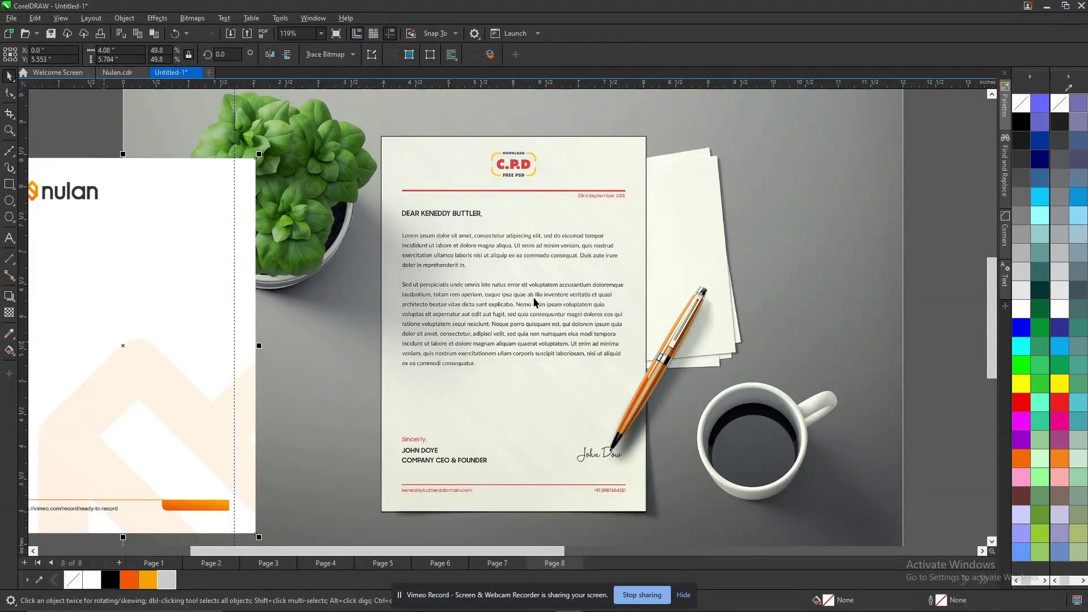
{"action": "left_click", "coordinate": [535, 303]}
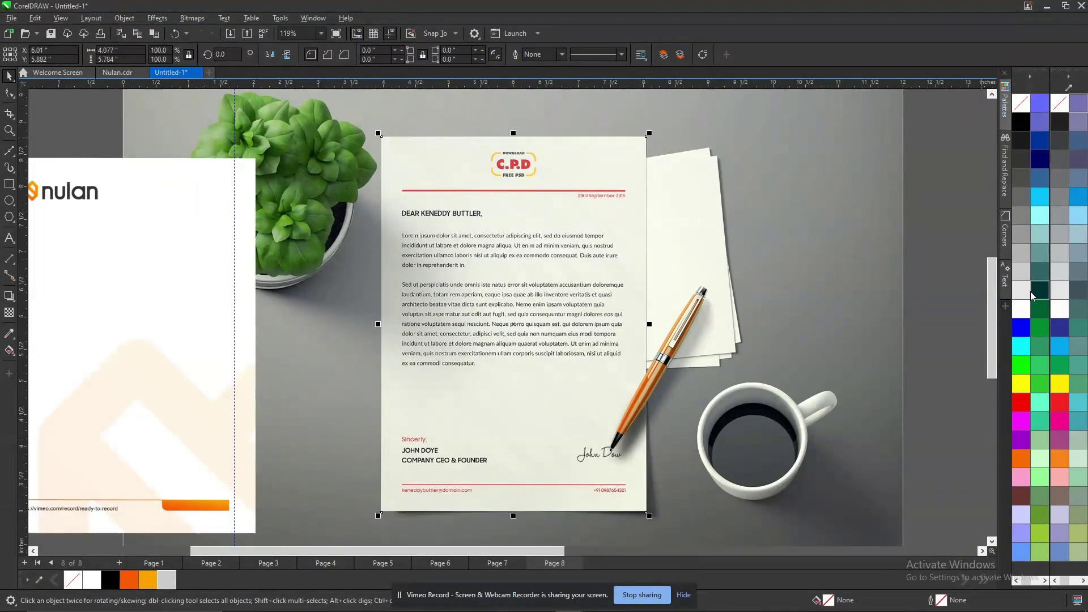
{"action": "left_click", "coordinate": [1026, 309]}
{"action": "scroll", "coordinate": [884, 248], "scroll_direction": "down", "scroll_amount": 3}
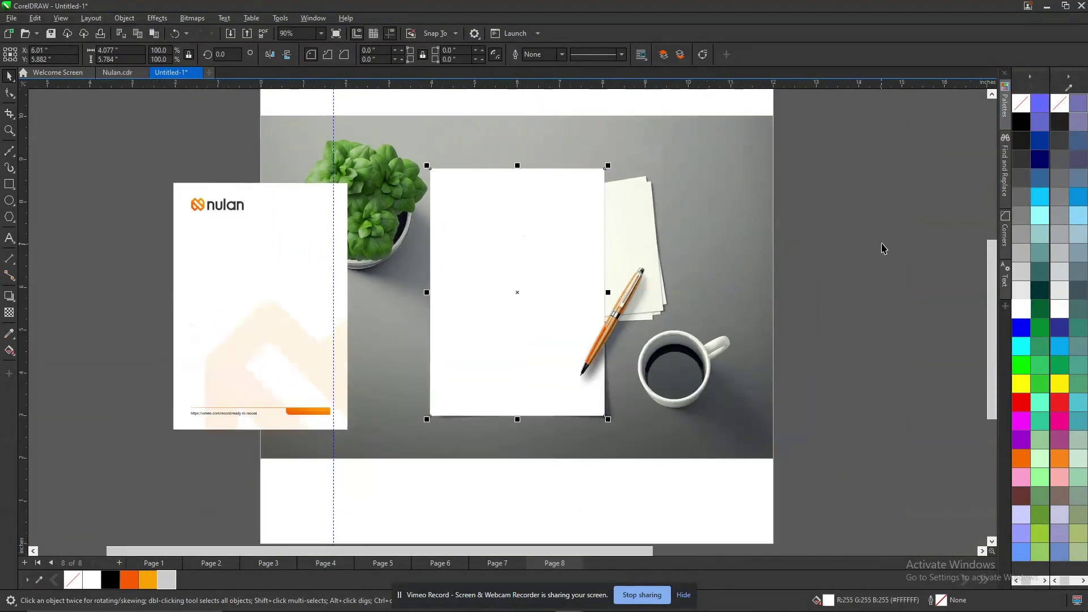
PowerClip the nulan letterhead inside the white paper-sized rectangle.
{"action": "left_click", "coordinate": [257, 269]}
{"action": "left_click_drag", "start_coordinate": [252, 305], "coordinate": [478, 286]}
{"action": "left_click", "coordinate": [531, 321]}
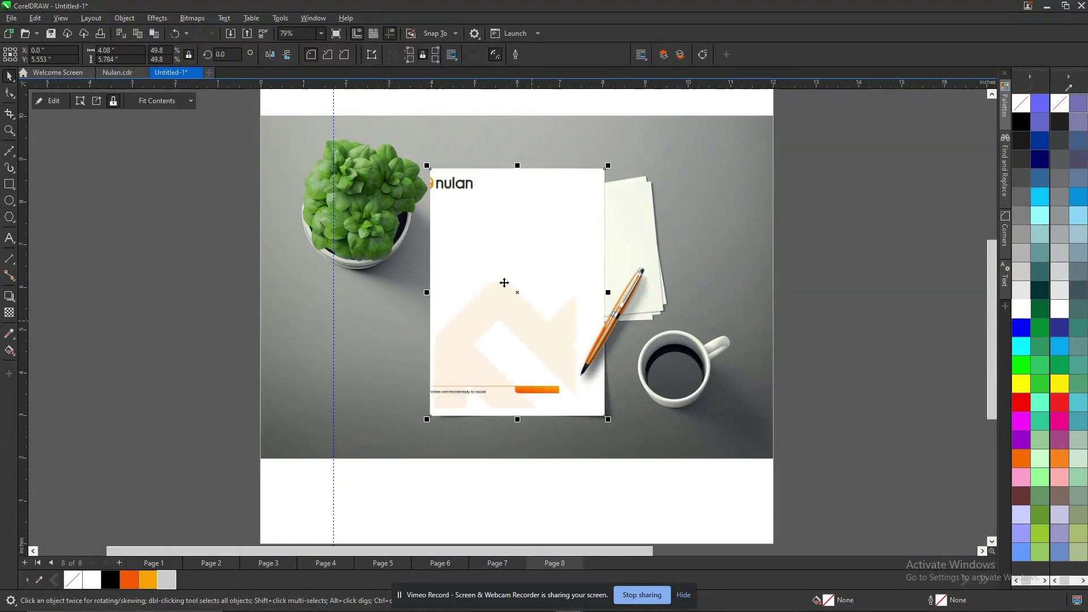
Edit the PowerClip contents and snap the letterhead's upper-left corner to the frame's corner, then finish editing.
{"action": "double_click", "coordinate": [484, 260]}
{"action": "left_click", "coordinate": [499, 301]}
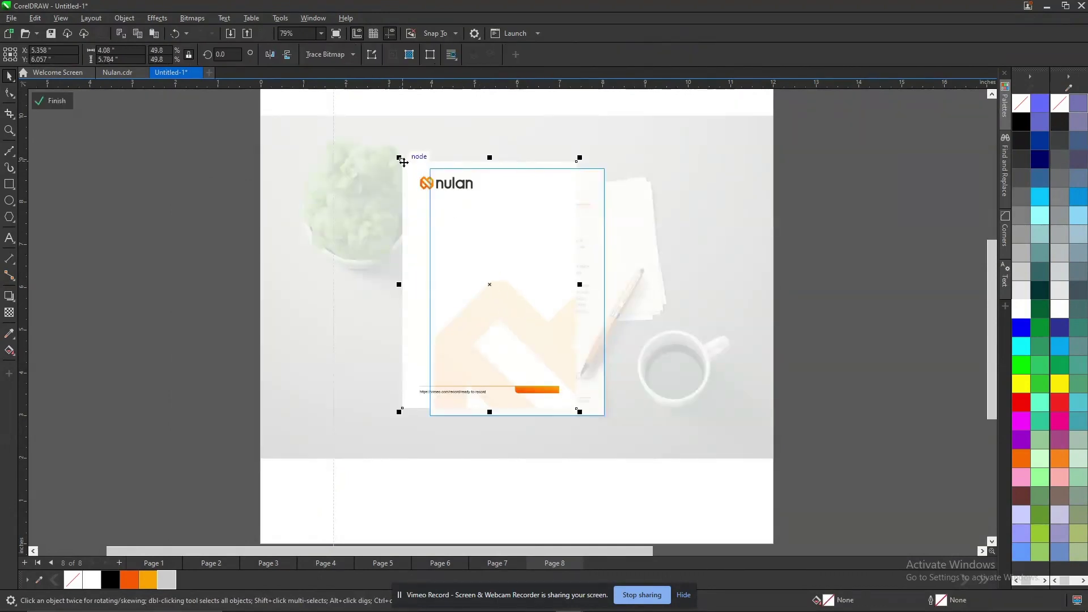
{"action": "left_click_drag", "start_coordinate": [403, 161], "coordinate": [430, 168]}
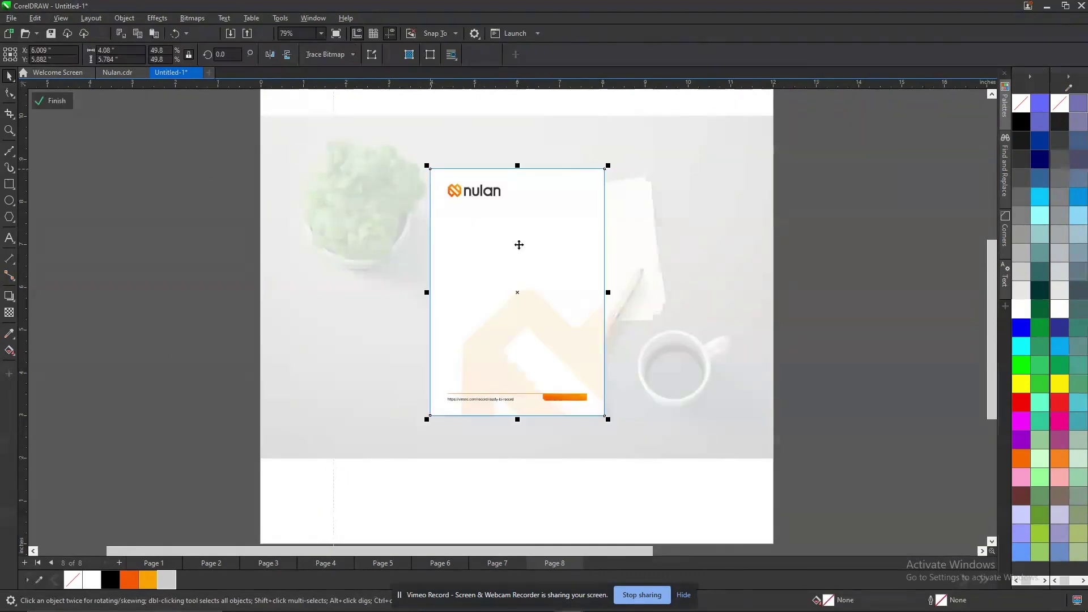
{"action": "left_click", "coordinate": [858, 258], "text": "ctrl"}
Try moving the clipped letterhead off the paper to each side and undo both moves.
{"action": "left_click", "coordinate": [518, 261]}
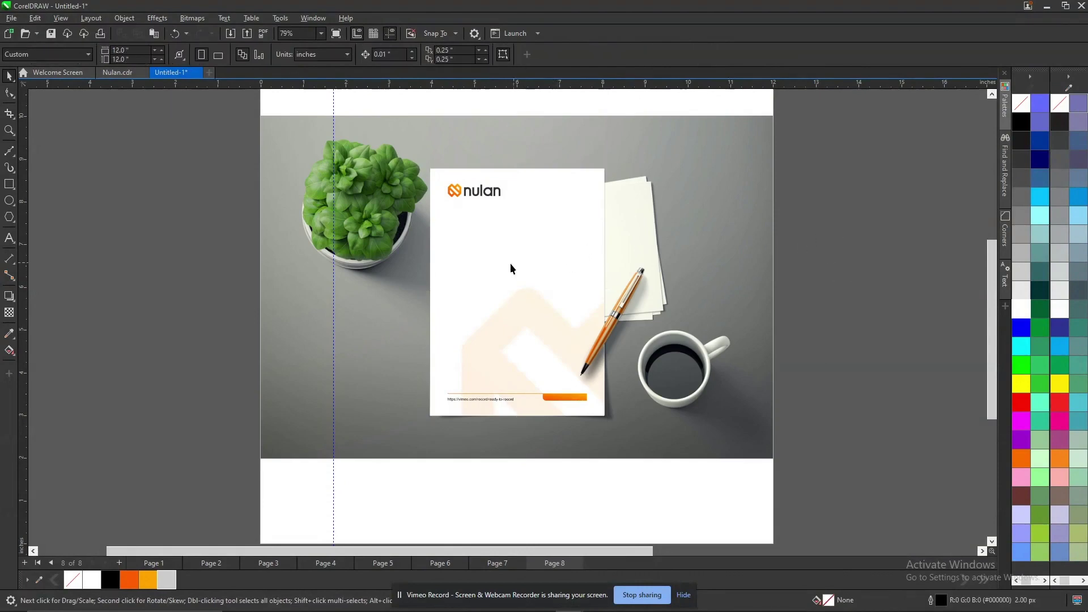
{"action": "left_click_drag", "start_coordinate": [553, 278], "coordinate": [233, 276]}
{"action": "key", "text": "ctrl+z"}
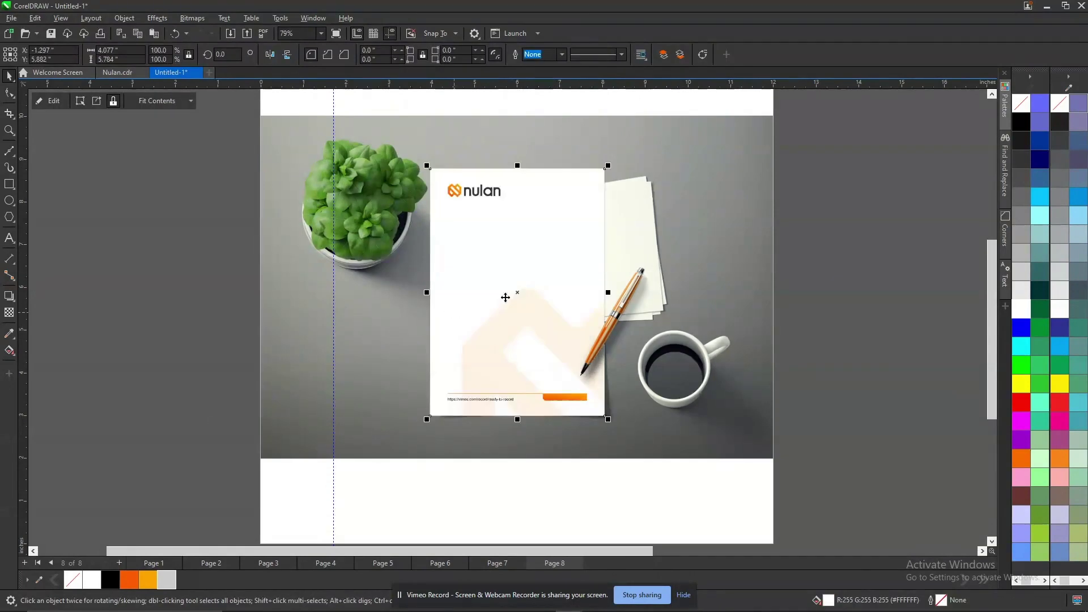
{"action": "key", "text": "F2"}
{"action": "left_click_drag", "start_coordinate": [333, 131], "coordinate": [756, 471]}
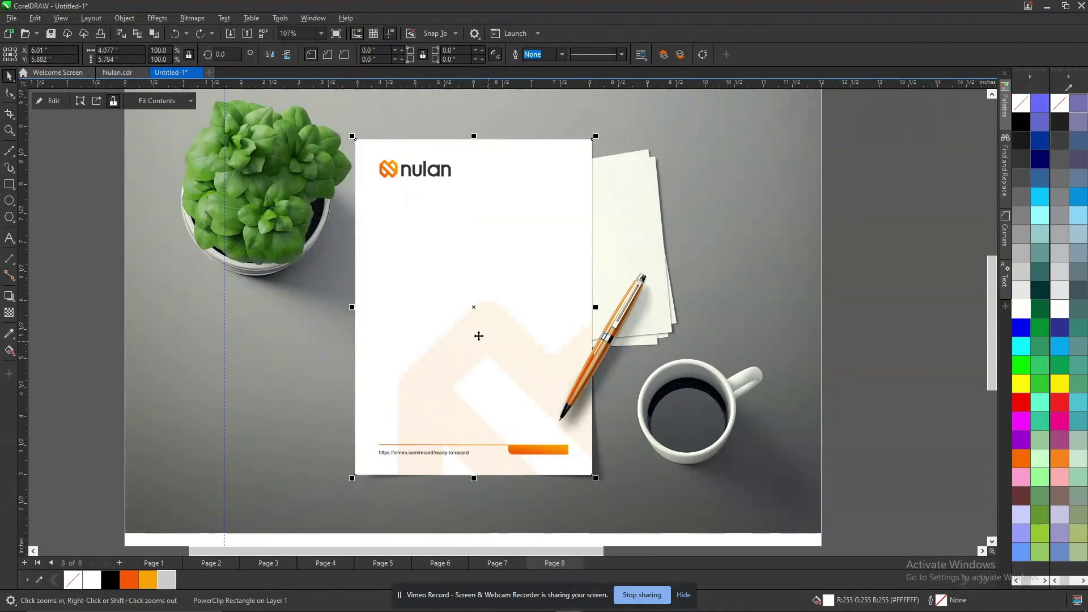
{"action": "left_click_drag", "start_coordinate": [405, 303], "coordinate": [669, 300]}
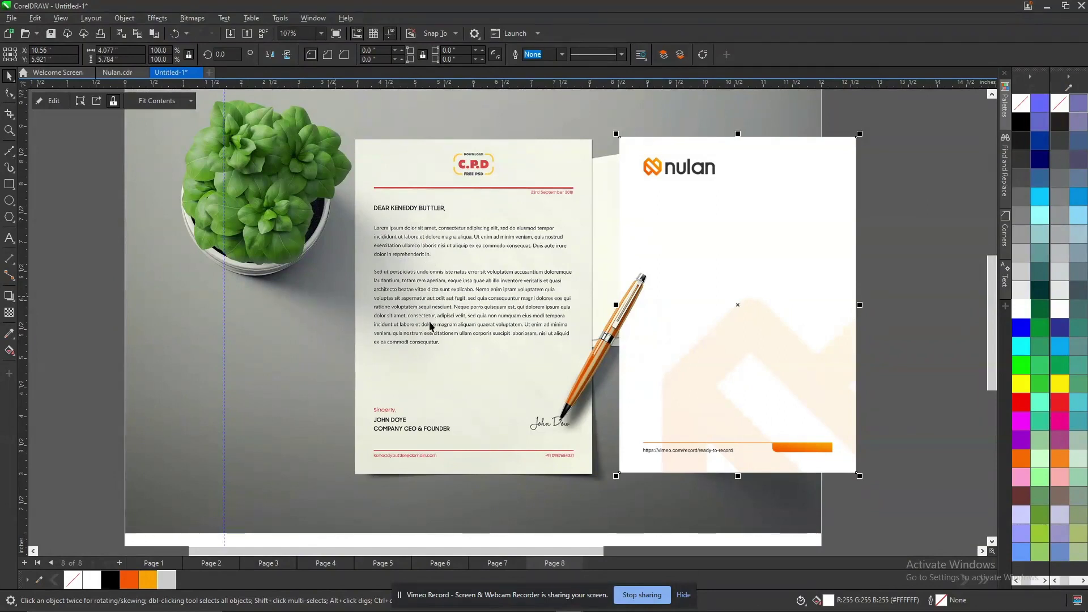
{"action": "key", "text": "ctrl+z"}
Edit the PowerClip contents and apply a uniform transparency of 100 to the nulan letterhead inside the frame.
{"action": "left_click", "coordinate": [430, 237], "text": "alt"}
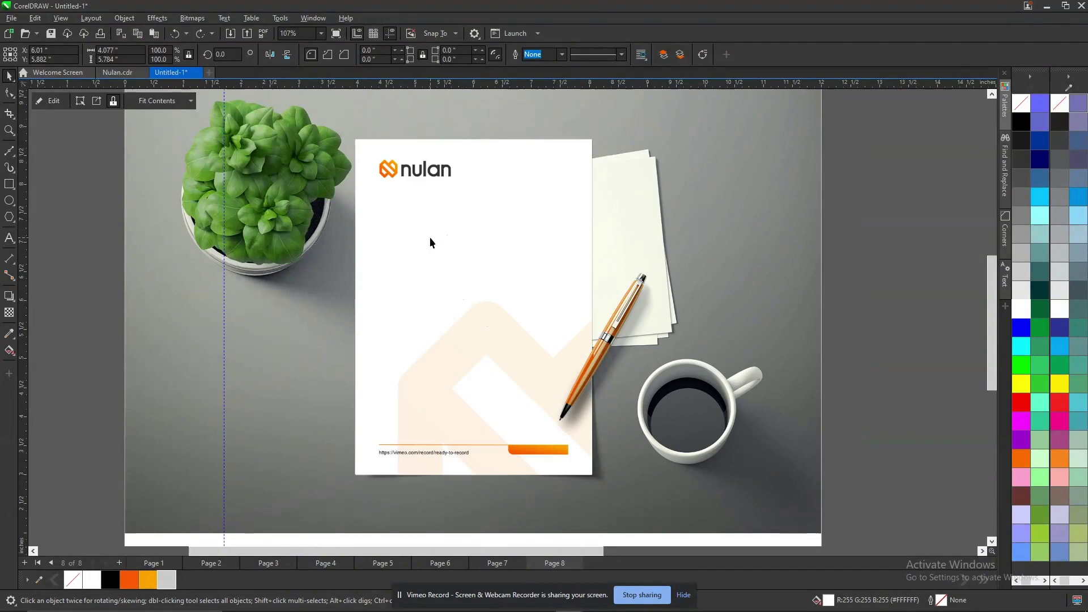
{"action": "left_click", "coordinate": [889, 206]}
{"action": "left_click", "coordinate": [400, 244]}
{"action": "left_click", "coordinate": [411, 242]}
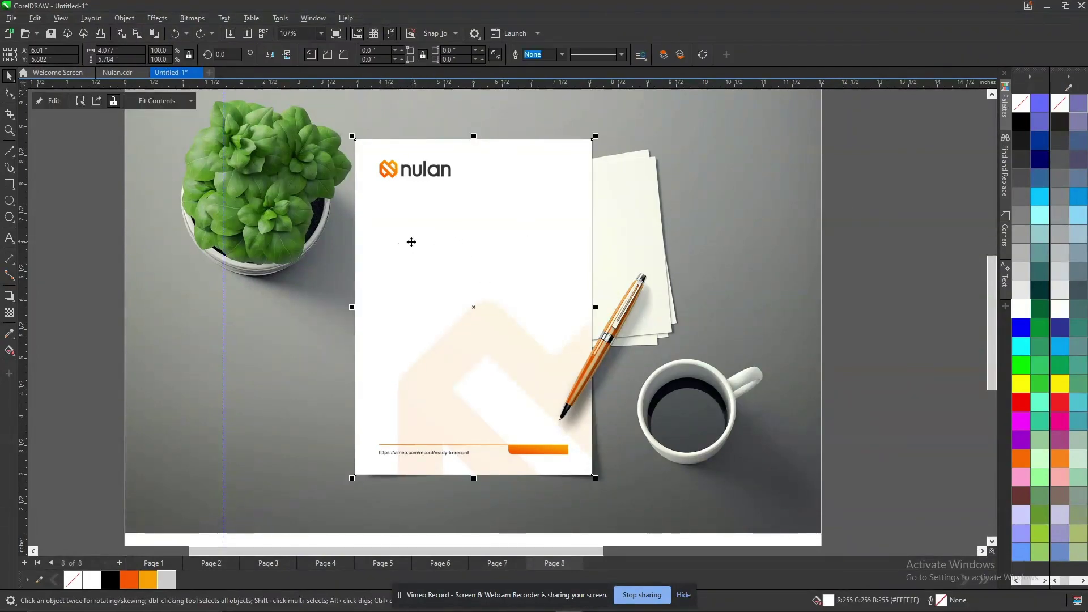
{"action": "left_click", "coordinate": [53, 101]}
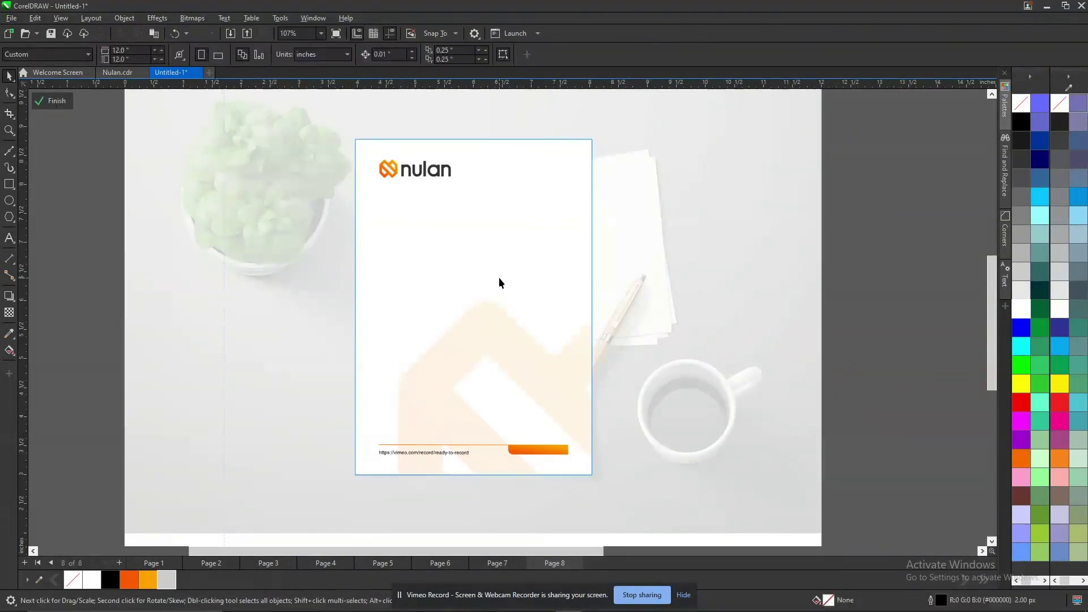
{"action": "left_click", "coordinate": [14, 312]}
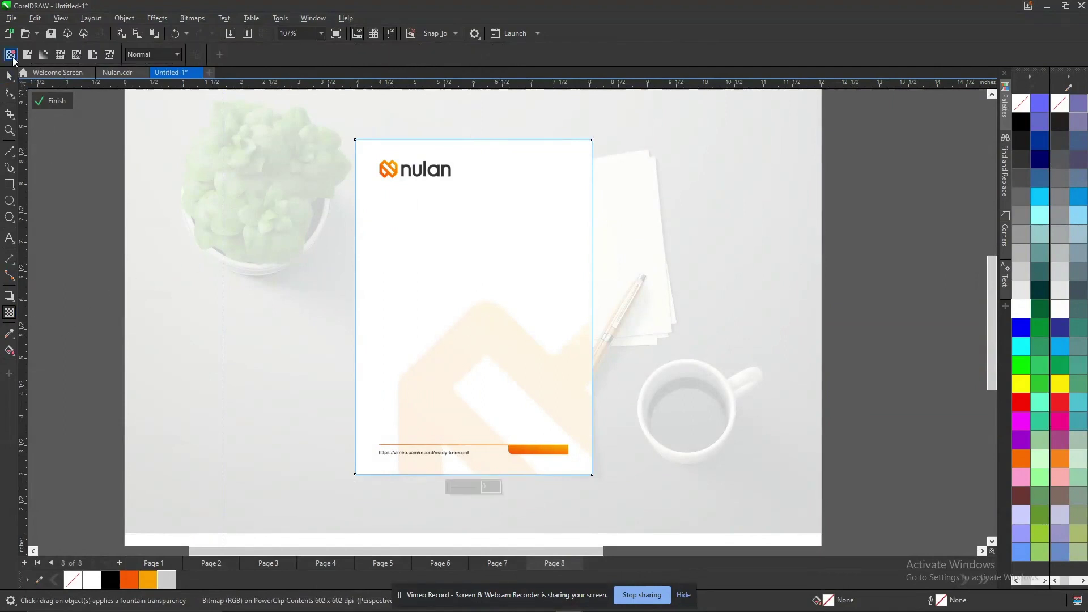
{"action": "left_click", "coordinate": [25, 59]}
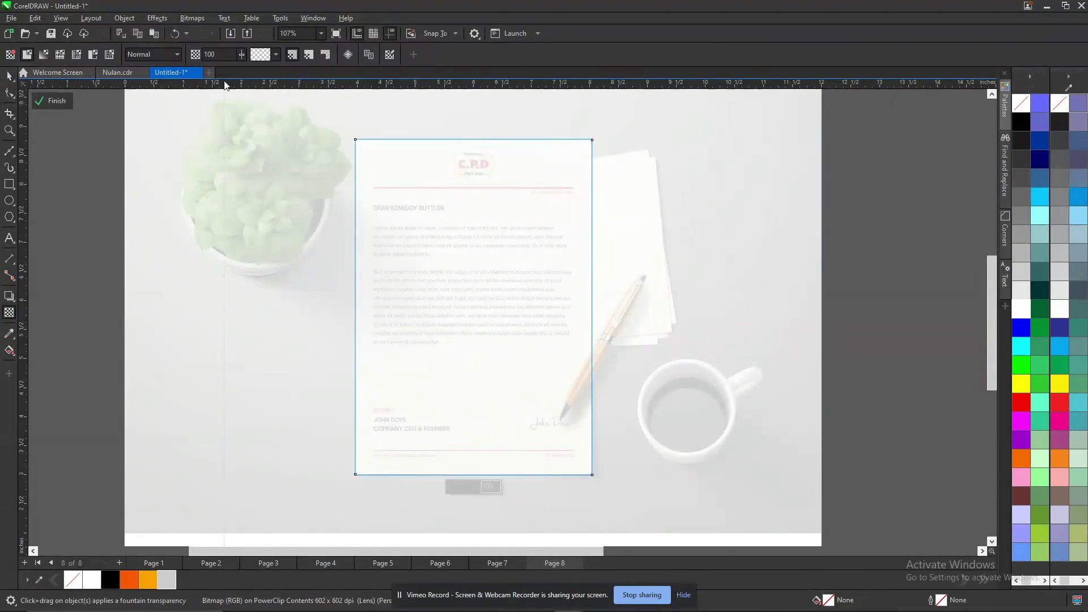
{"action": "key", "text": "space"}
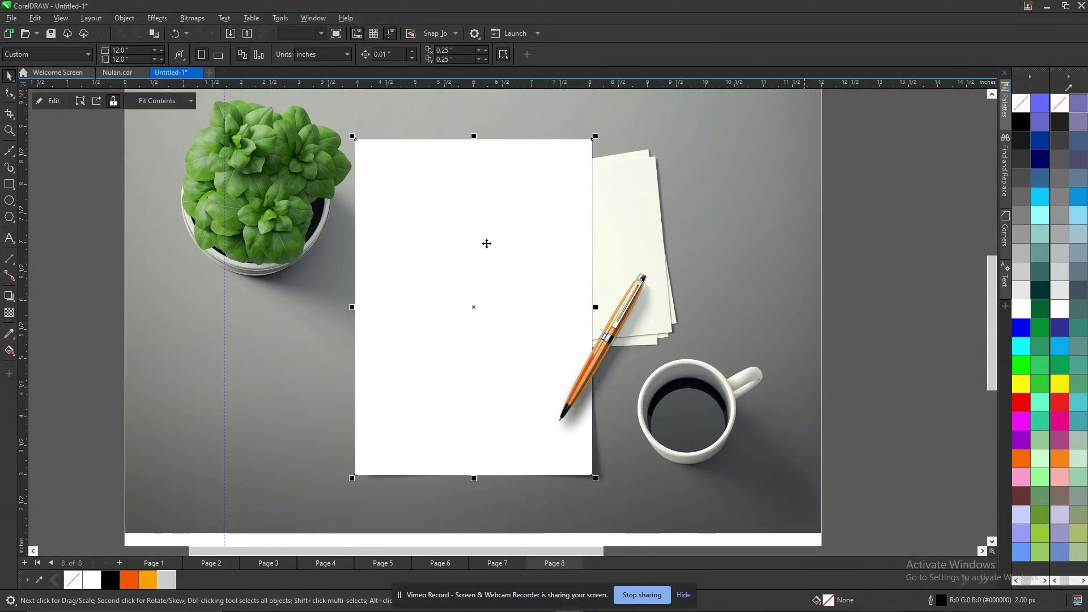
Try shifting the white PowerClip frame sideways off the paper and undo the move.
{"action": "left_click", "coordinate": [462, 255]}
{"action": "left_click_drag", "start_coordinate": [474, 257], "coordinate": [333, 248]}
{"action": "key", "text": "ctrl+z"}
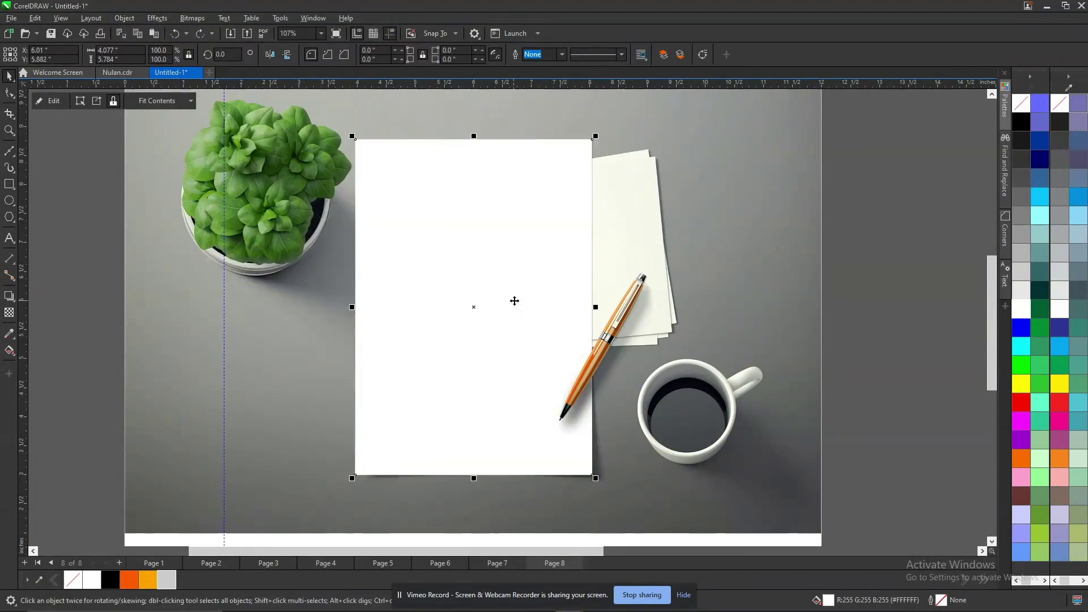
Apply full uniform transparency to the white PowerClip frame over the printed letter and deselect it.
{"action": "key", "text": "space"}
{"action": "left_click", "coordinate": [27, 55]}
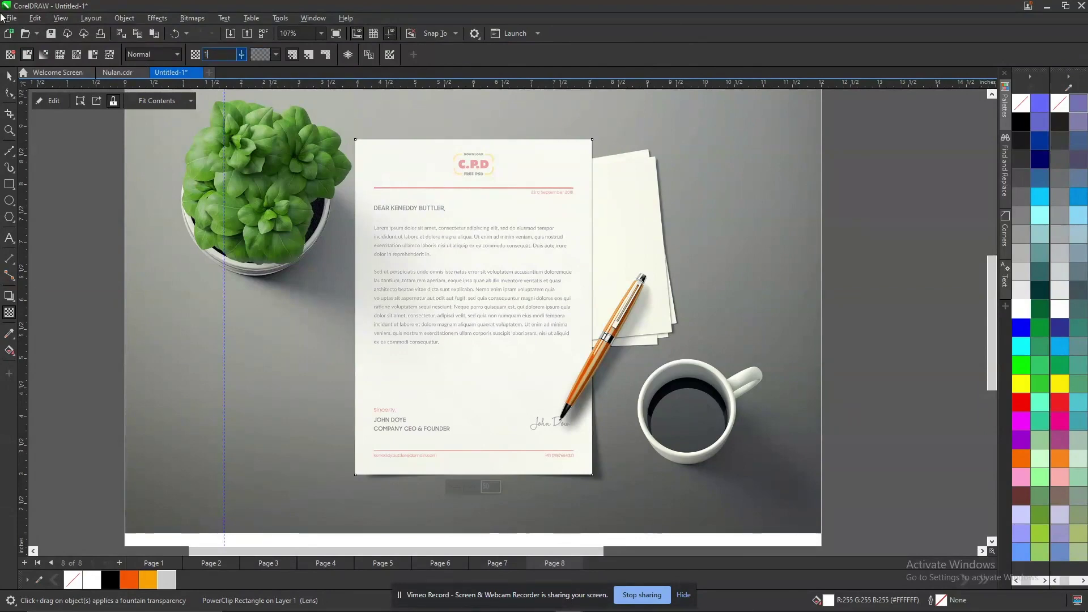
{"action": "key", "text": "Return"}
{"action": "left_click", "coordinate": [62, 161]}
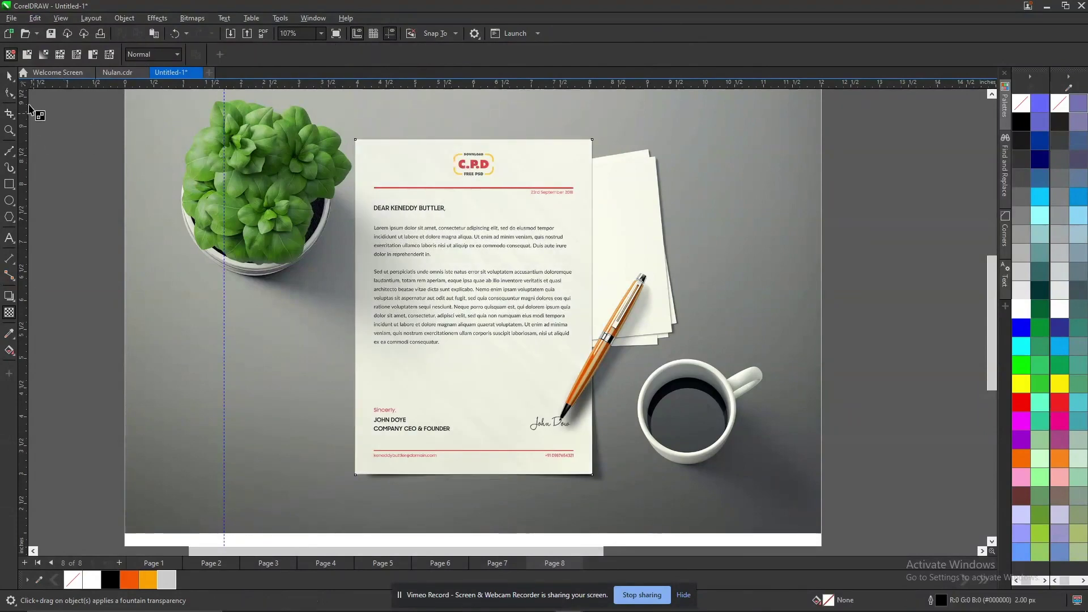
{"action": "left_click", "coordinate": [9, 76]}
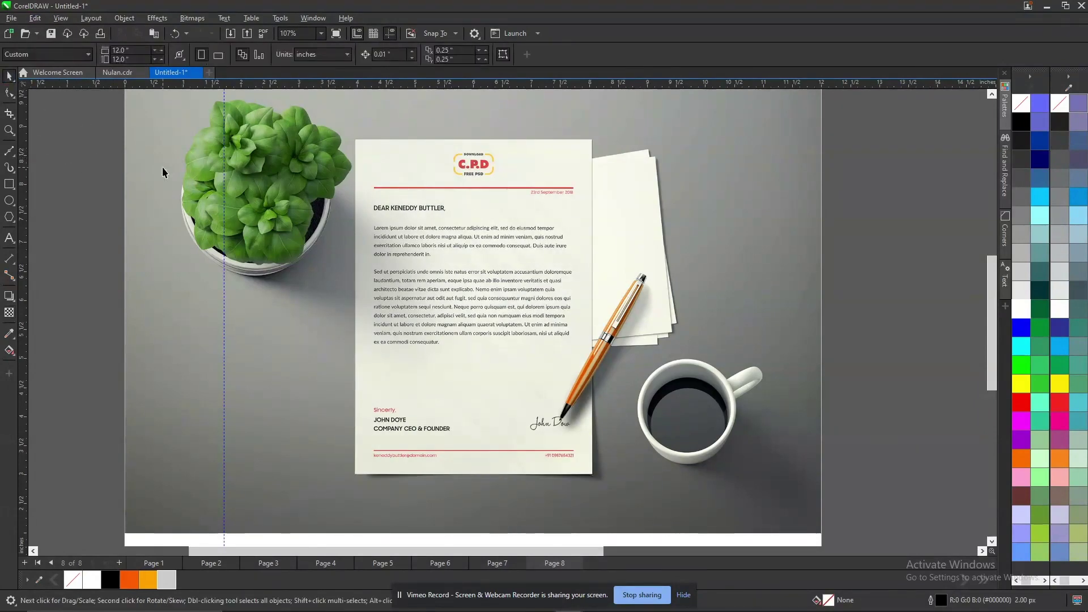
Draw a closed curved Bézier shape about 2.9 by 2.8 inches from the plant pot across the letter for its shadow.
{"action": "scroll", "coordinate": [258, 203], "scroll_direction": "up", "scroll_amount": 3}
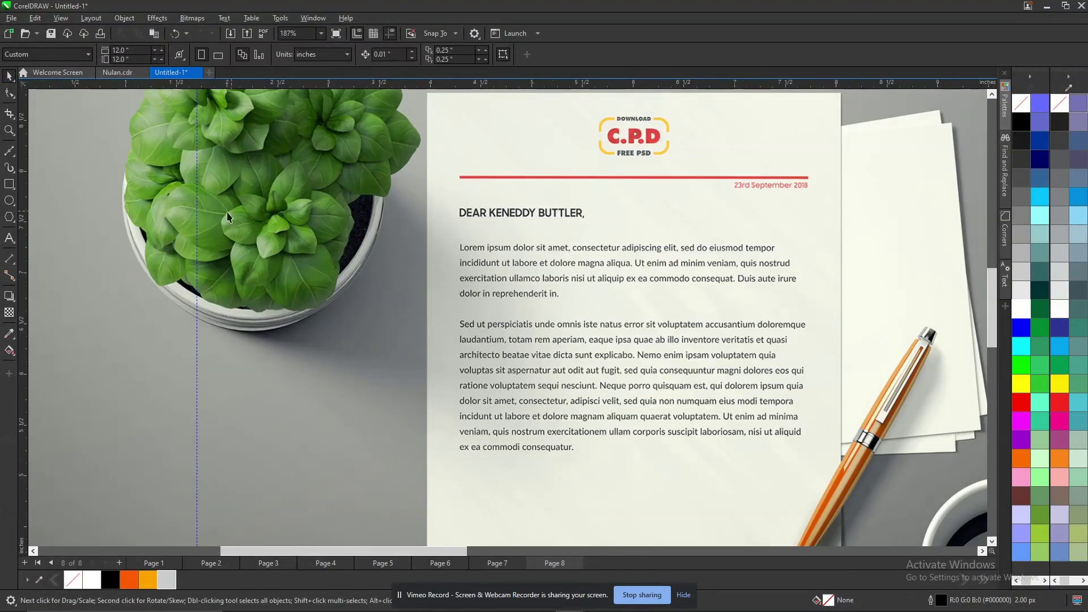
{"action": "left_click", "coordinate": [9, 152]}
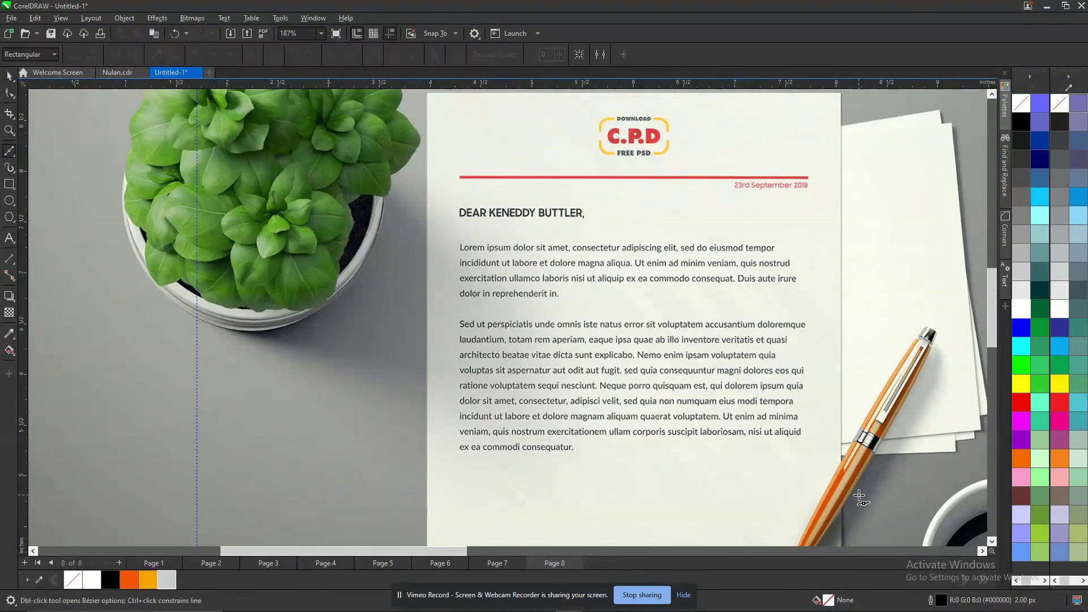
{"action": "left_click", "coordinate": [375, 167]}
{"action": "left_click_drag", "start_coordinate": [555, 325], "coordinate": [576, 379]}
{"action": "left_click_drag", "start_coordinate": [519, 450], "coordinate": [460, 447]}
{"action": "left_click", "coordinate": [274, 330]}
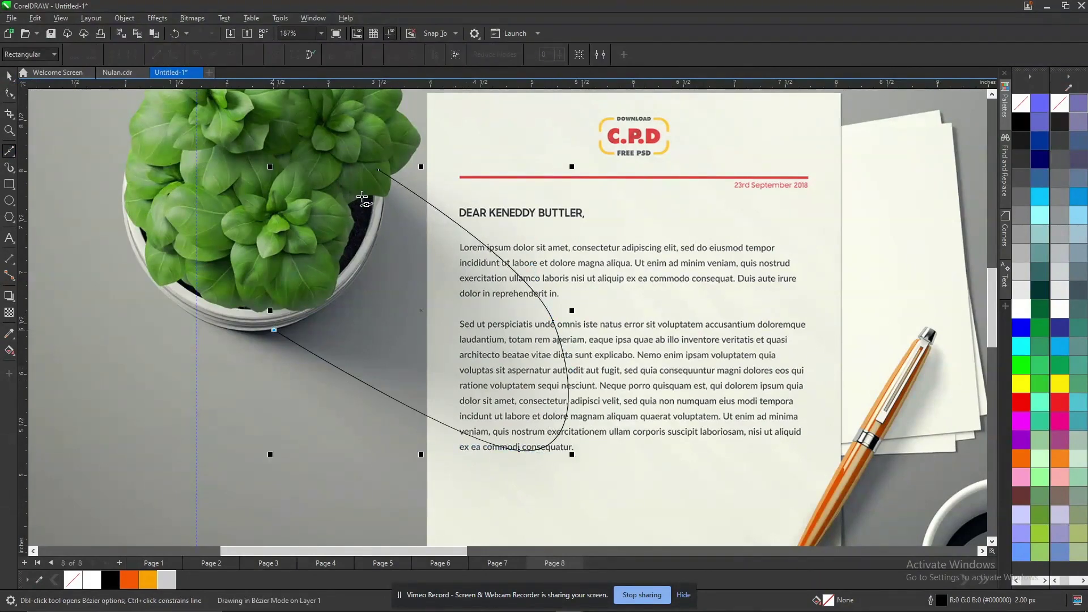
{"action": "left_click_drag", "start_coordinate": [380, 172], "coordinate": [247, 169]}
{"action": "key", "text": "space"}
Fill the curved shadow shape with black, remove its outline, and convert it to a bitmap.
{"action": "scroll", "coordinate": [523, 301], "scroll_direction": "down", "scroll_amount": 1}
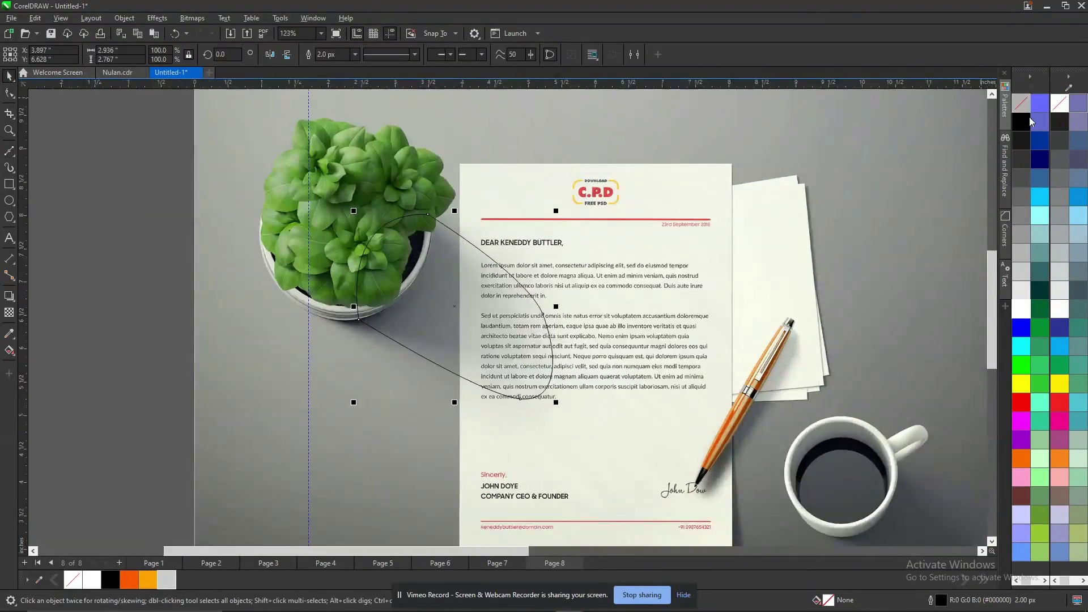
{"action": "left_click", "coordinate": [1021, 119]}
{"action": "right_click", "coordinate": [1021, 106]}
{"action": "key", "text": "alt+b"}
{"action": "key", "text": "p"}
{"action": "key", "text": "Return"}
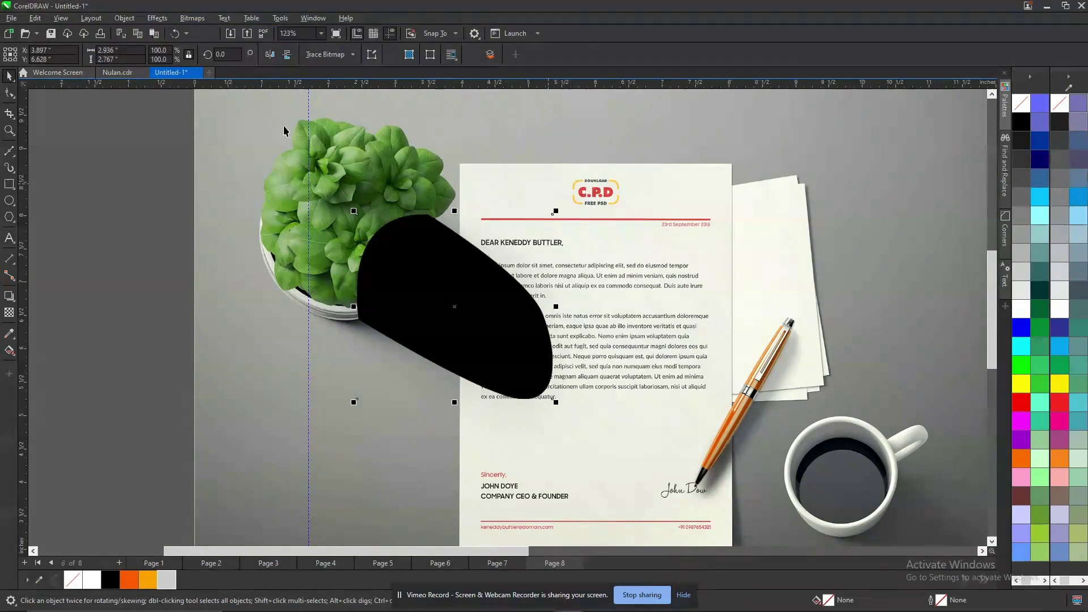
Apply a Gaussian Blur with a radius of about 218 pixels to the black shadow bitmap.
{"action": "left_click", "coordinate": [162, 20]}
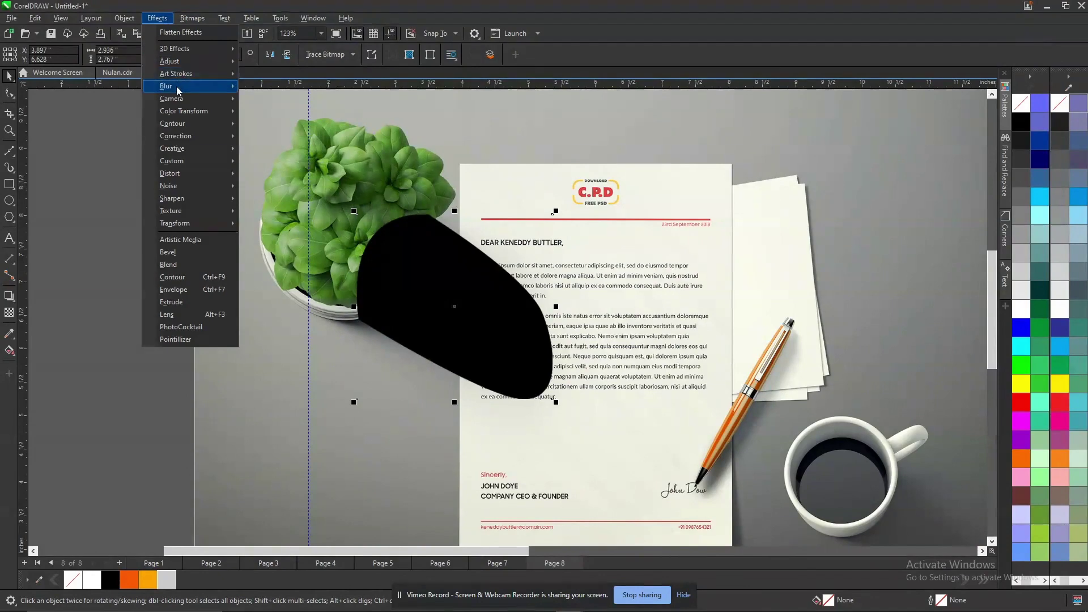
{"action": "mouse_move", "coordinate": [178, 90]}
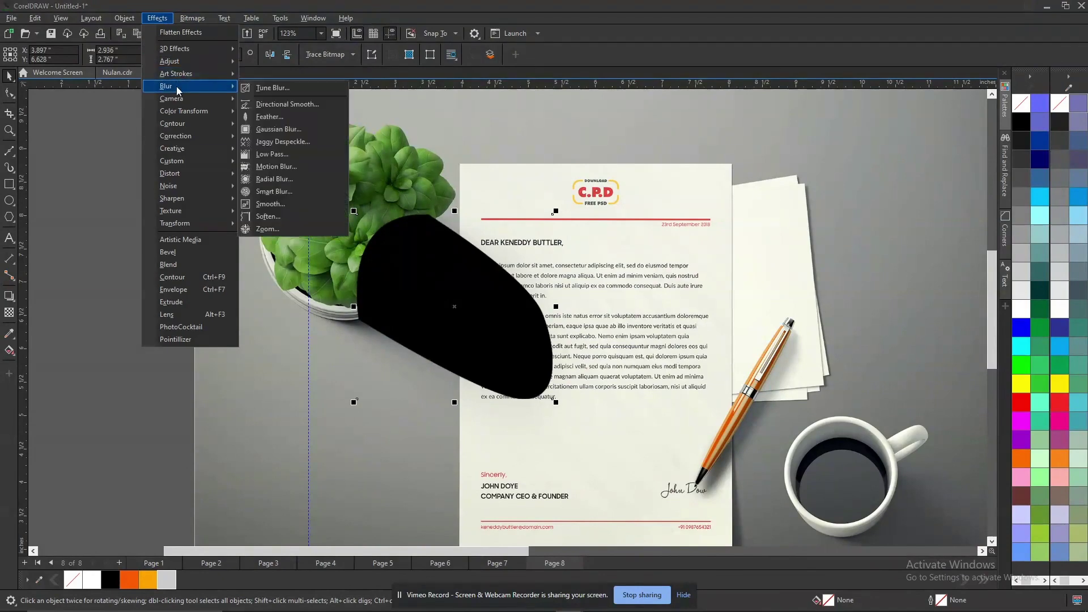
{"action": "left_click", "coordinate": [284, 129]}
{"action": "left_click_drag", "start_coordinate": [554, 266], "coordinate": [714, 96]}
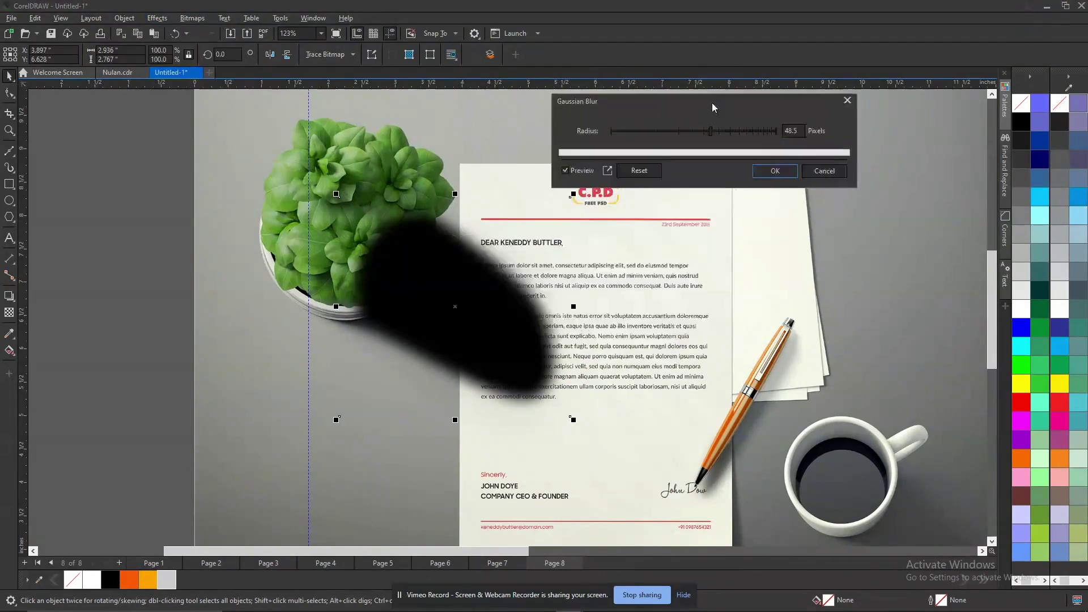
{"action": "left_click", "coordinate": [732, 127]}
{"action": "left_click_drag", "start_coordinate": [734, 127], "coordinate": [751, 133]}
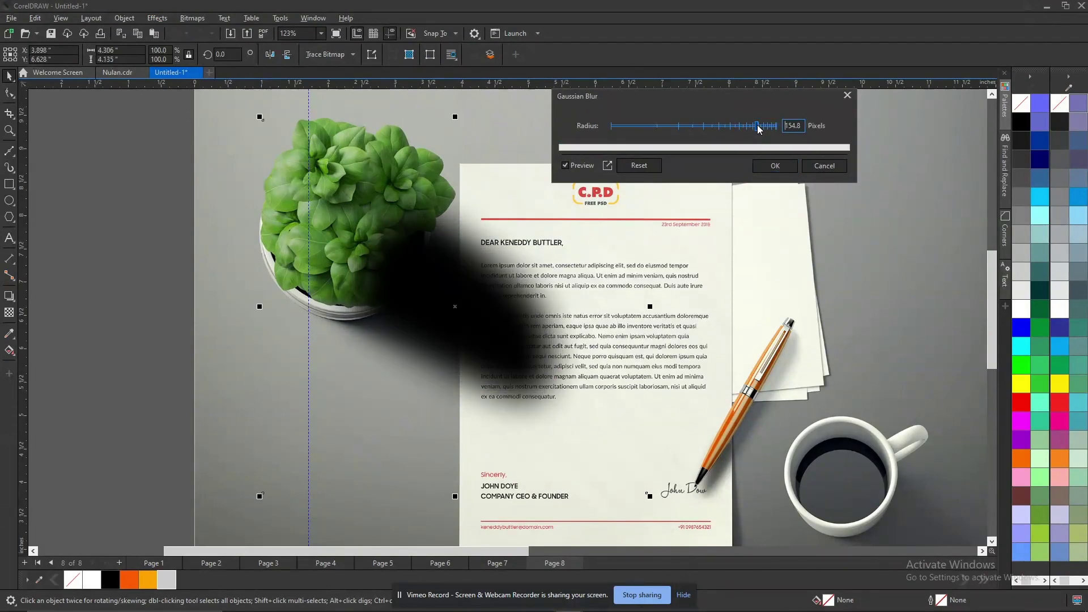
{"action": "left_click", "coordinate": [758, 126]}
{"action": "left_click", "coordinate": [760, 127]}
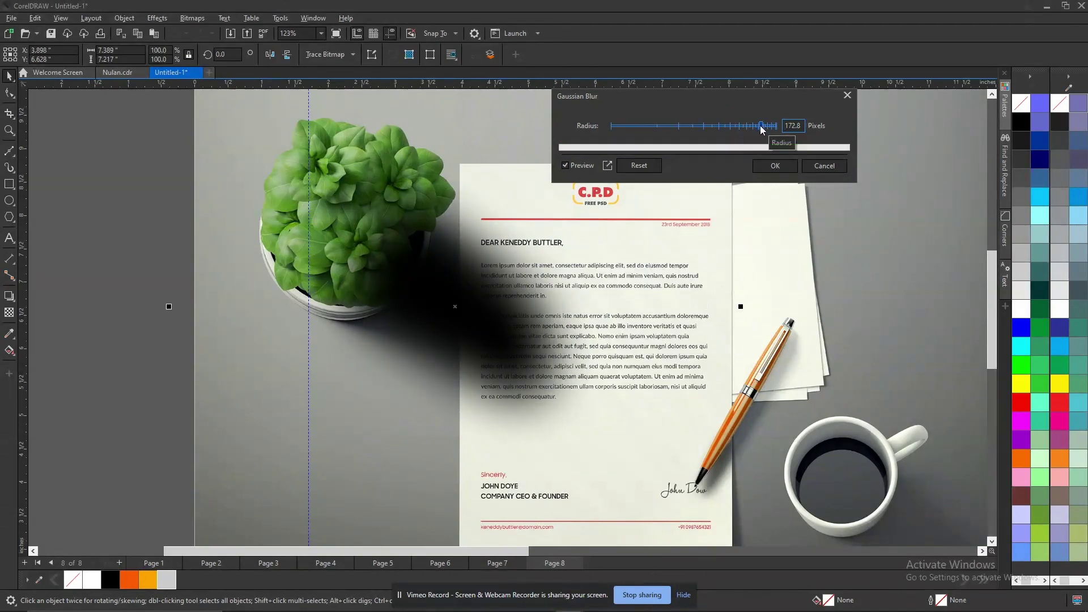
{"action": "left_click", "coordinate": [773, 127]}
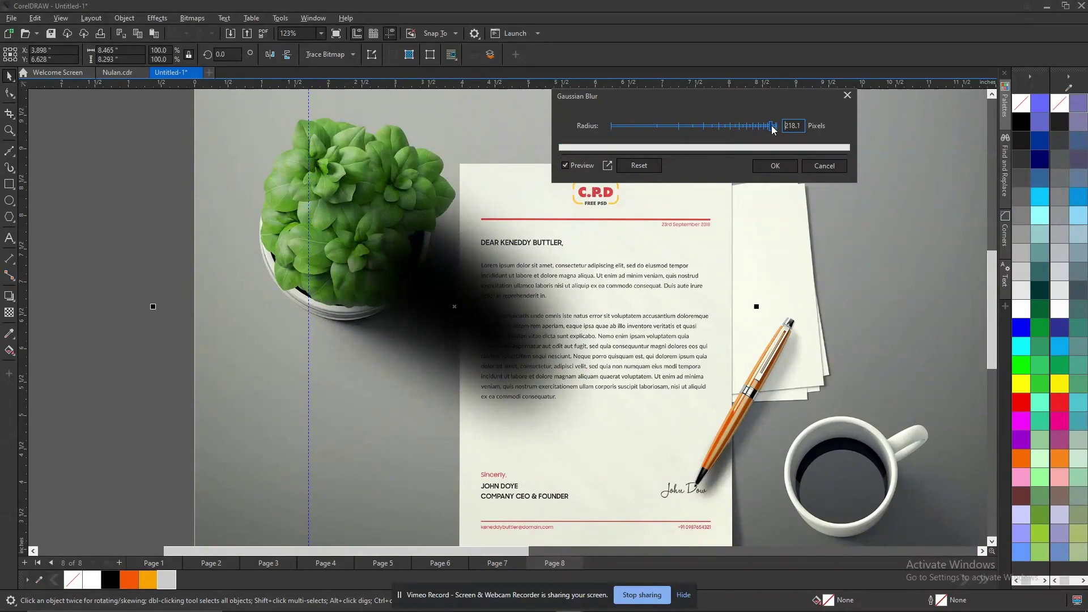
{"action": "left_click", "coordinate": [775, 166]}
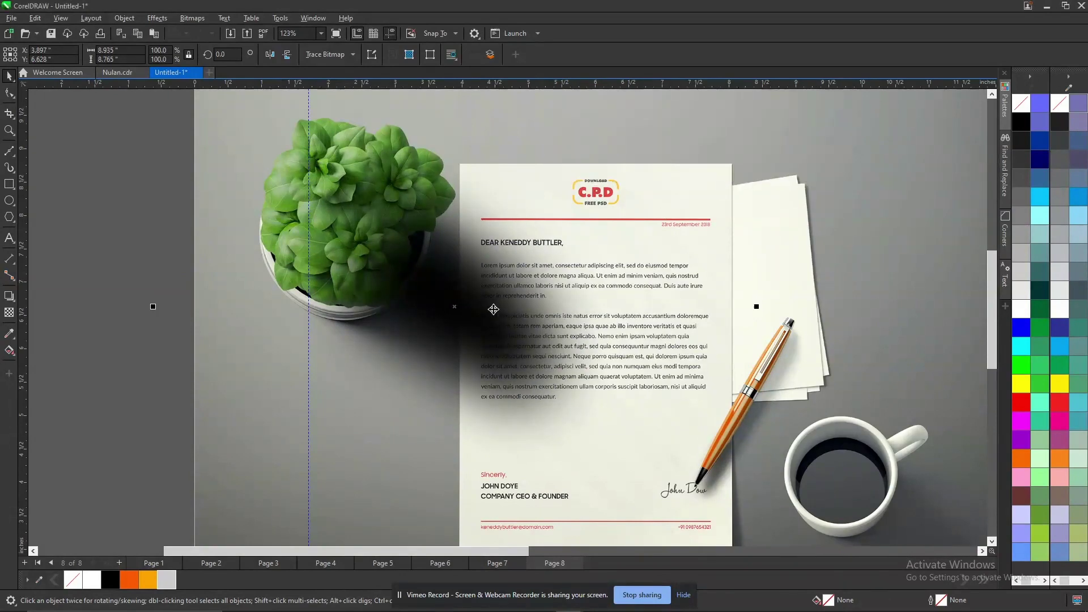
{"action": "scroll", "coordinate": [493, 309], "scroll_direction": "down", "scroll_amount": 2}
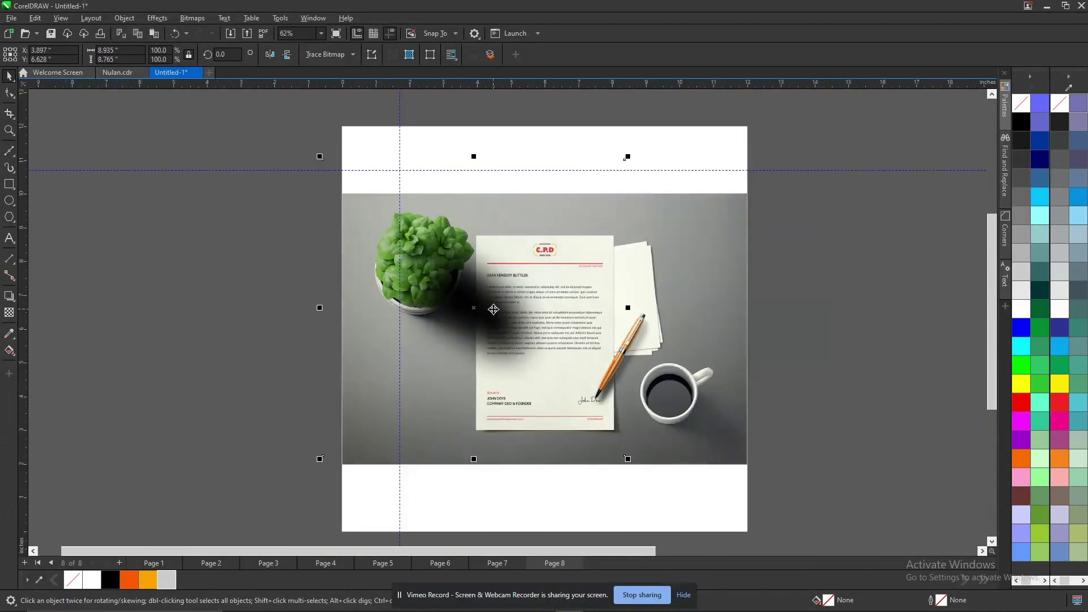
Intersect the blurred plant shadow with the letter's white frame and delete the original shadow outside the paper.
{"action": "scroll", "coordinate": [493, 309], "scroll_direction": "up", "scroll_amount": 1}
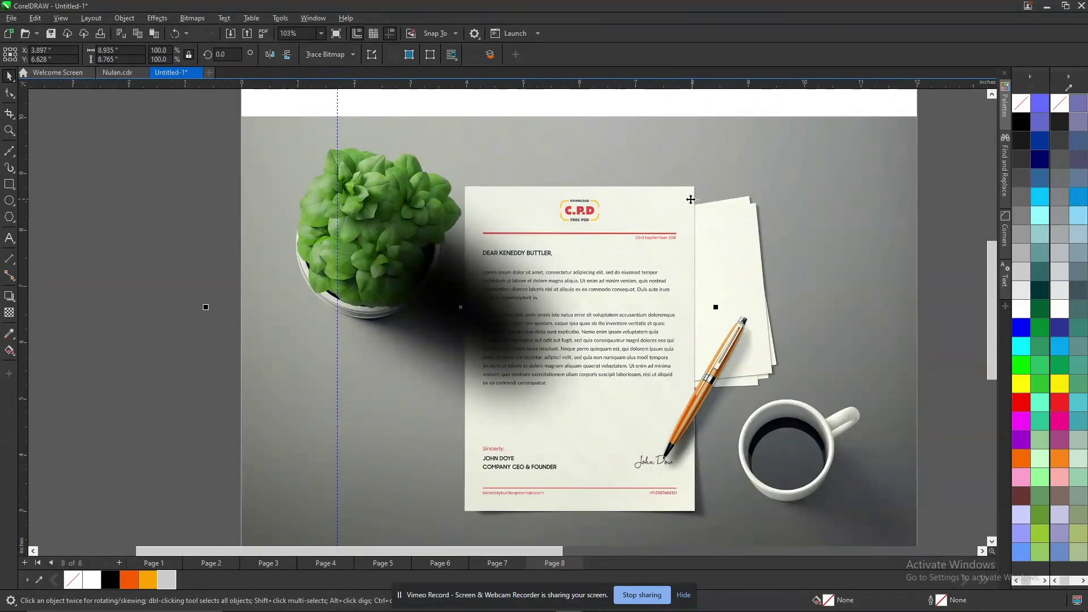
{"action": "left_click", "coordinate": [691, 200]}
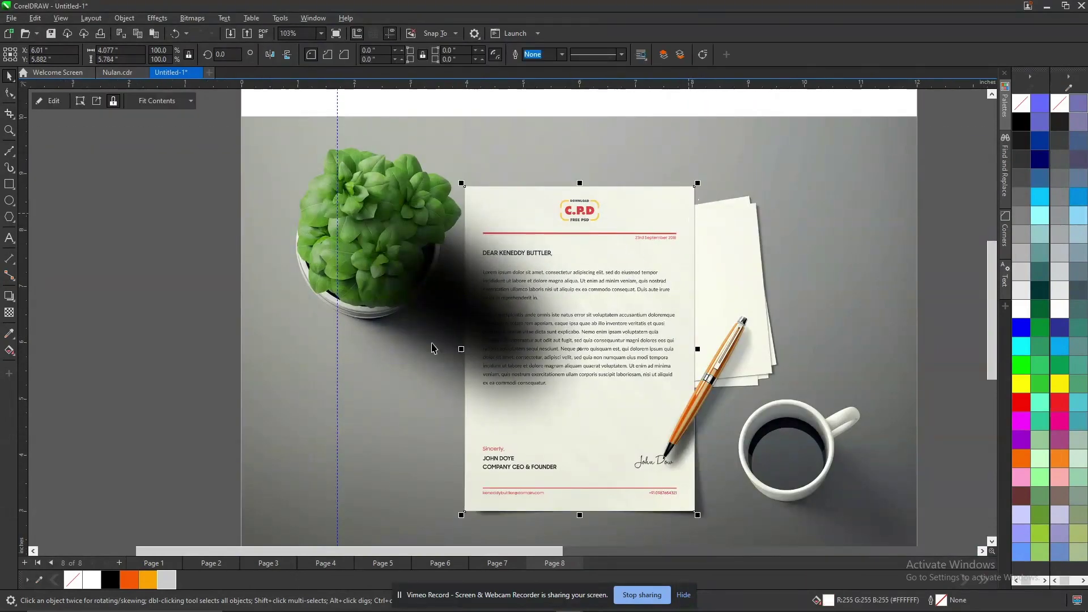
{"action": "left_click", "coordinate": [412, 355], "text": "shift"}
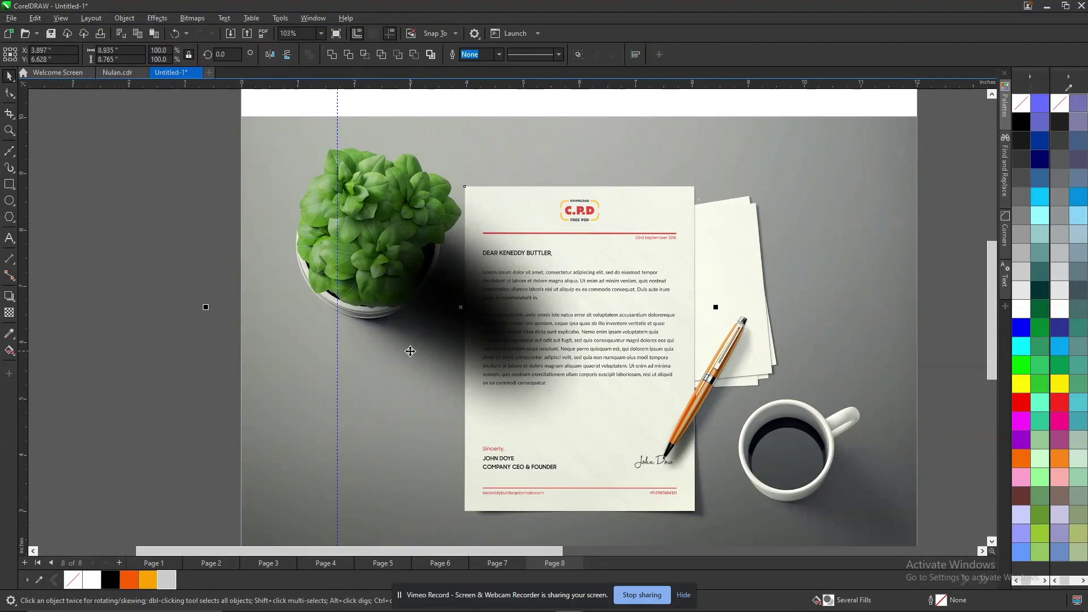
{"action": "left_click", "coordinate": [366, 57]}
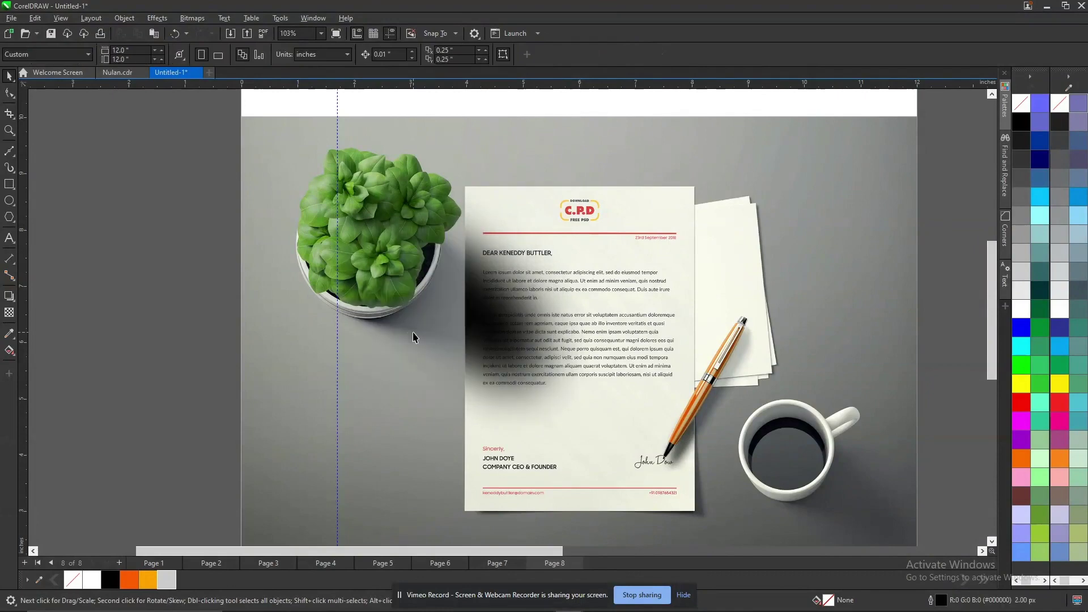
Apply a uniform transparency of 50 to the clipped plant shadow on the letter.
{"action": "left_click", "coordinate": [499, 324]}
{"action": "left_click_drag", "start_coordinate": [477, 332], "coordinate": [280, 330]}
{"action": "key", "text": "ctrl+z"}
{"action": "left_click", "coordinate": [10, 313]}
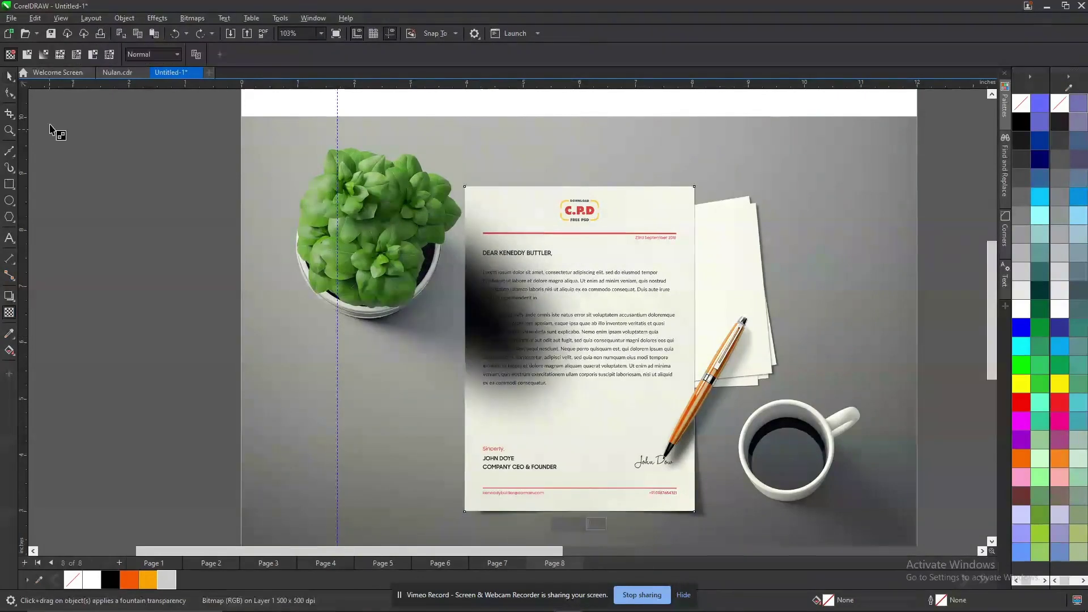
{"action": "left_click", "coordinate": [29, 55]}
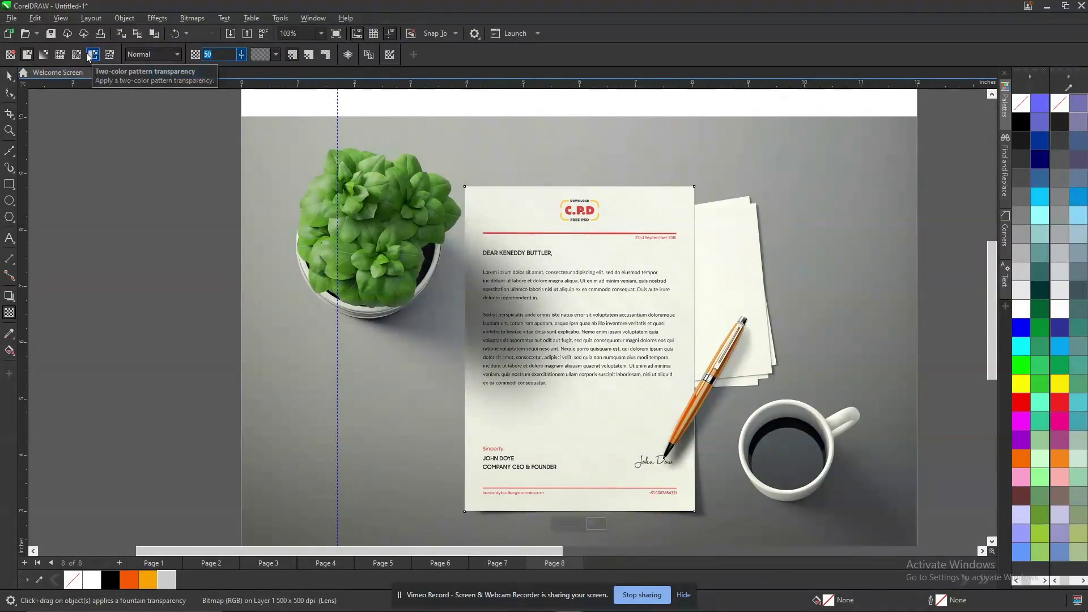
{"action": "left_click", "coordinate": [531, 358]}
{"action": "key", "text": "space"}
{"action": "key", "text": "space"}
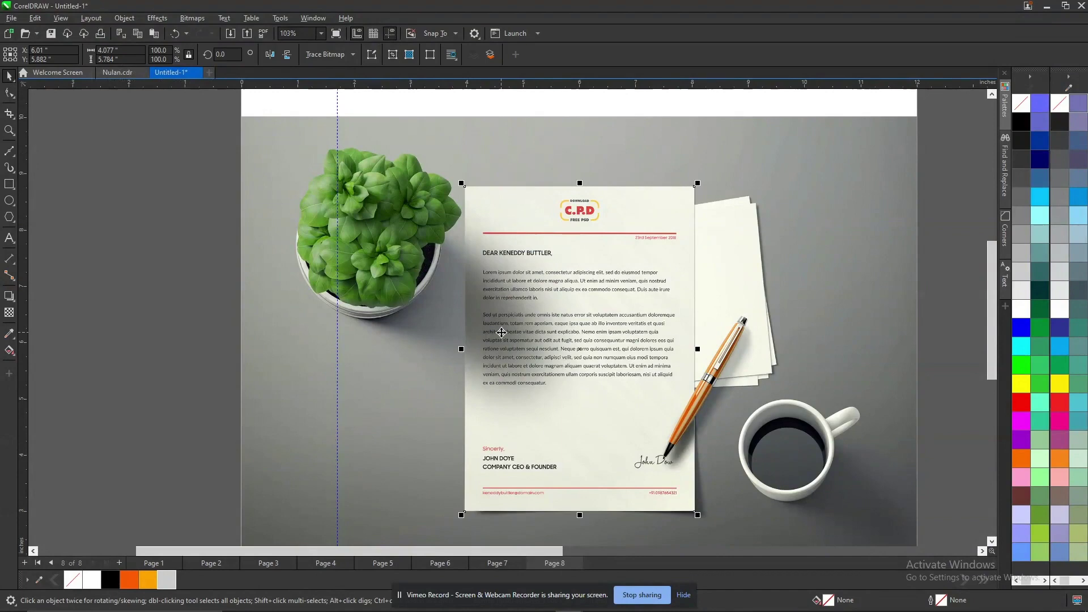
{"action": "left_click", "coordinate": [501, 338], "text": "shift"}
{"action": "left_click_drag", "start_coordinate": [501, 339], "coordinate": [804, 302]}
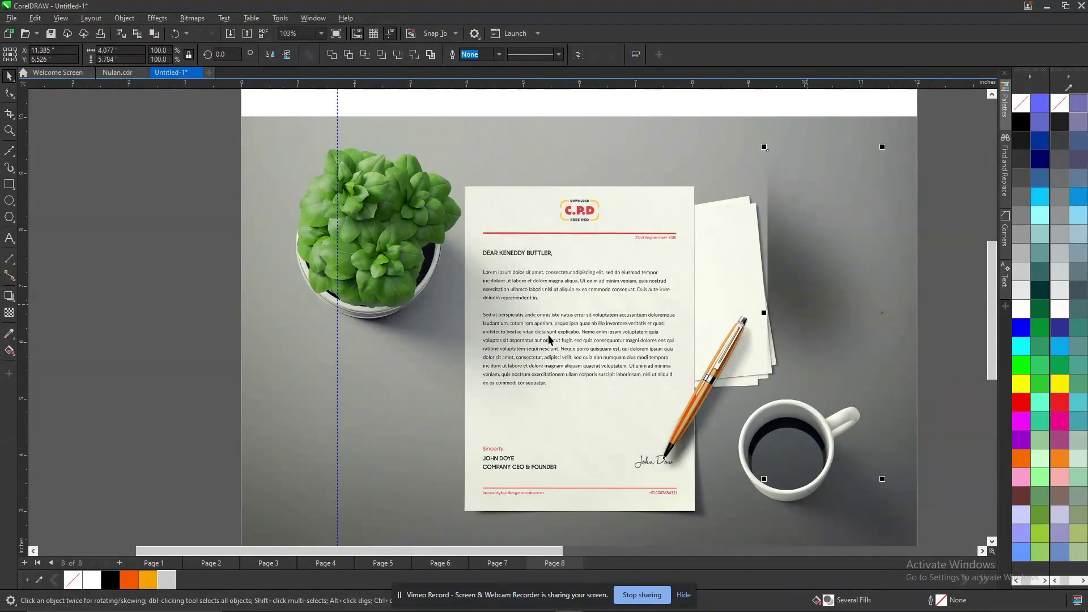
{"action": "key", "text": "Tab"}
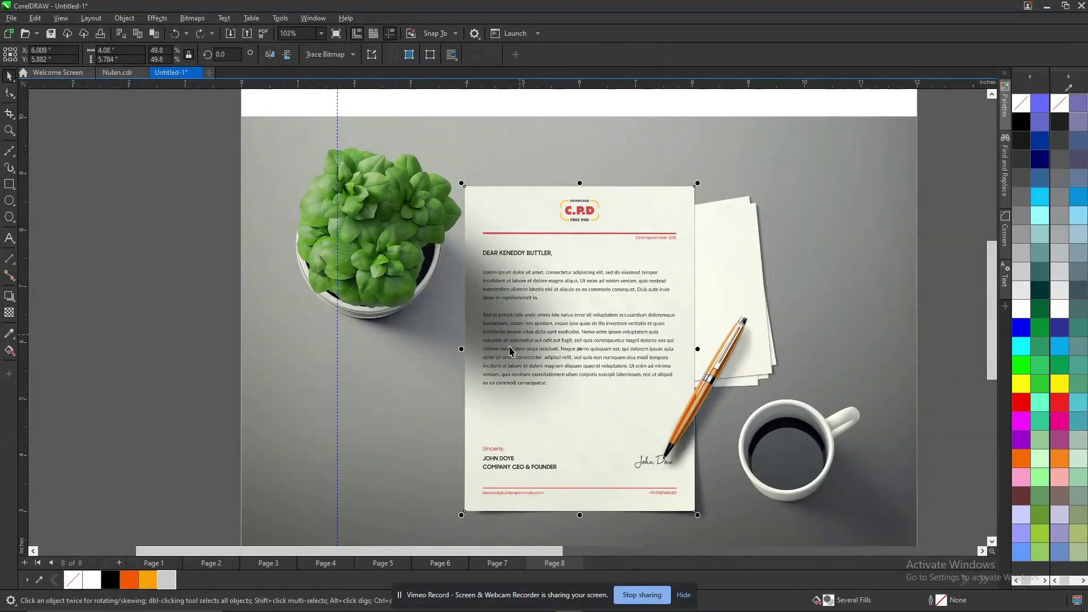
{"action": "key", "text": "Tab"}
{"action": "key", "text": "ctrl+z"}
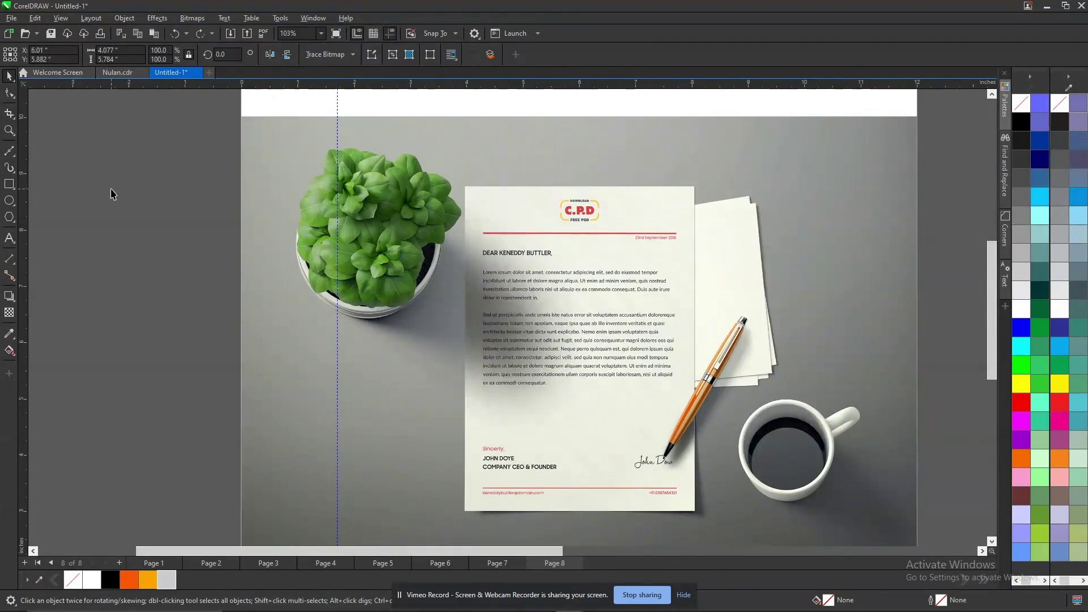
{"action": "left_click", "coordinate": [594, 340], "text": "shift"}
{"action": "left_click_drag", "start_coordinate": [581, 339], "coordinate": [871, 252]}
{"action": "key", "text": "ctrl+z"}
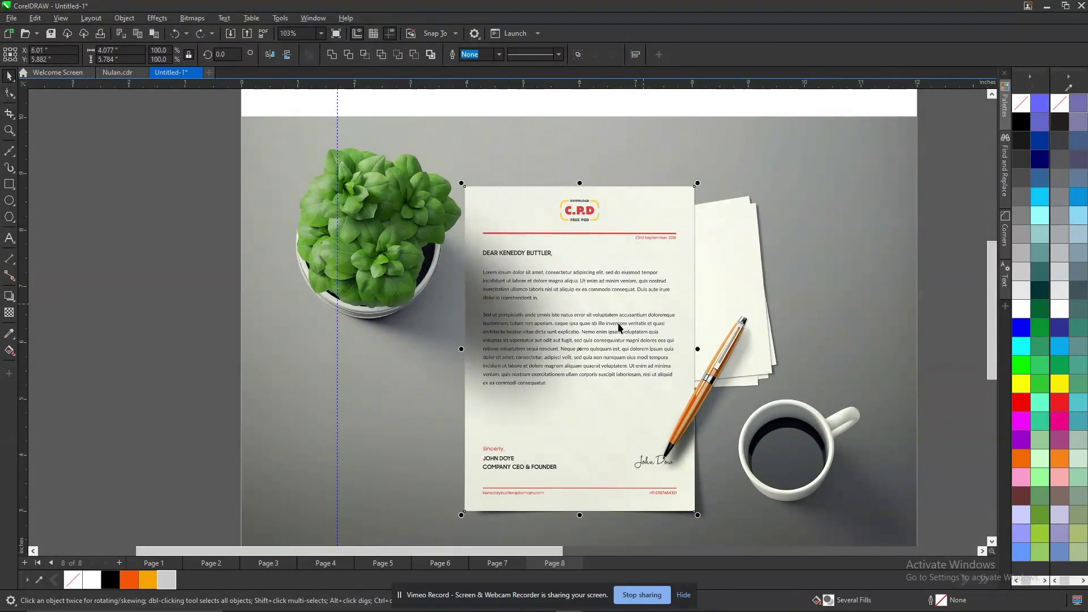
{"action": "left_click", "coordinate": [620, 328]}
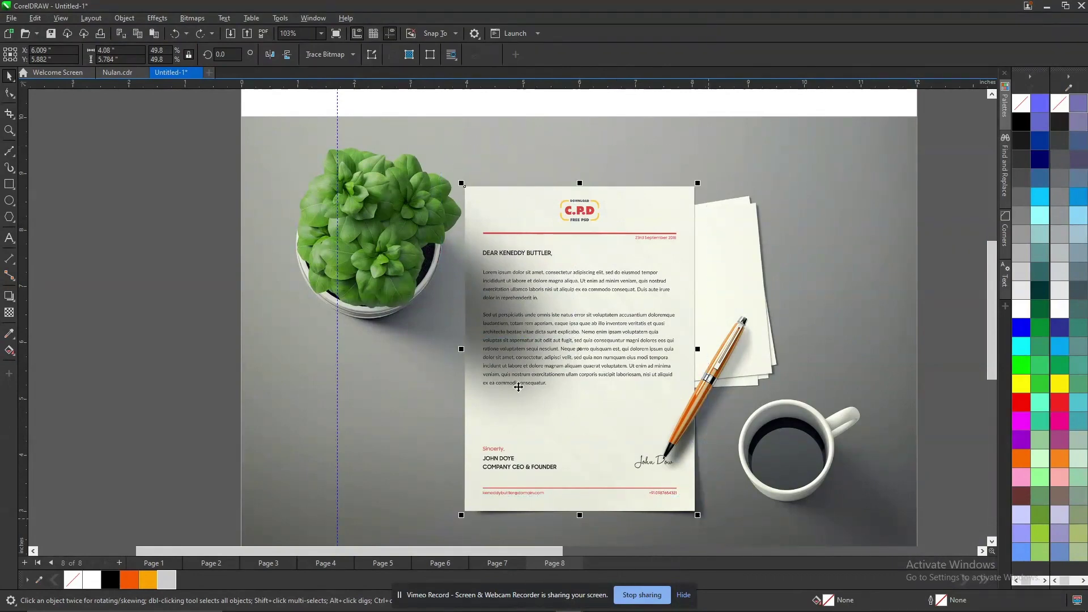
{"action": "left_click", "coordinate": [499, 415]}
{"action": "left_click_drag", "start_coordinate": [494, 464], "coordinate": [772, 332]}
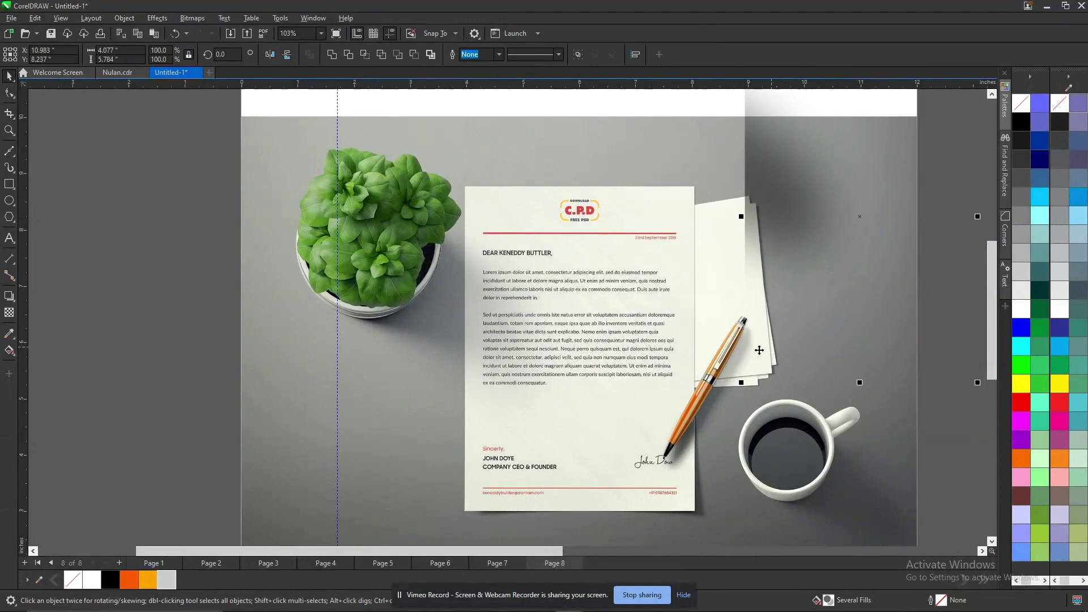
{"action": "key", "text": "ctrl+z"}
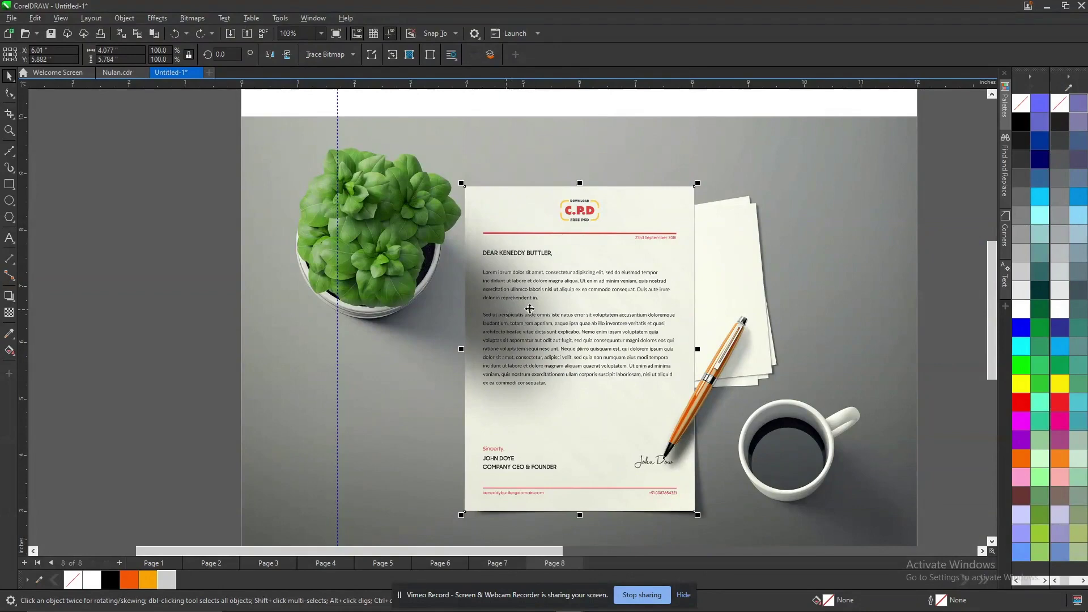
Select the white PowerClip frame over the printed letter and remove its transparency.
{"action": "left_click", "coordinate": [877, 190]}
{"action": "left_click", "coordinate": [666, 199]}
{"action": "left_click", "coordinate": [649, 201], "text": "alt"}
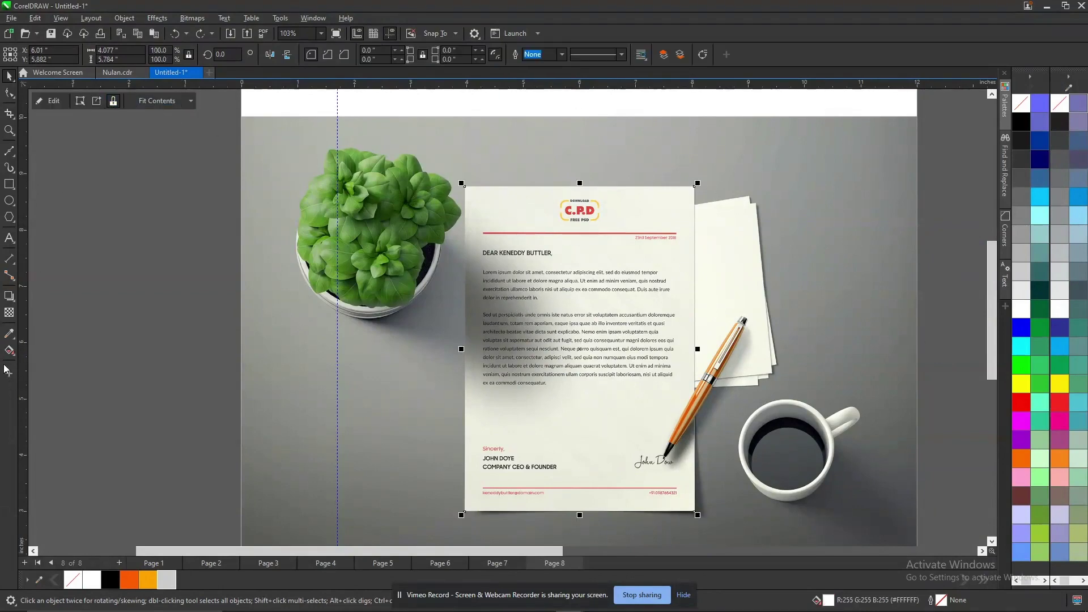
{"action": "left_click", "coordinate": [10, 315]}
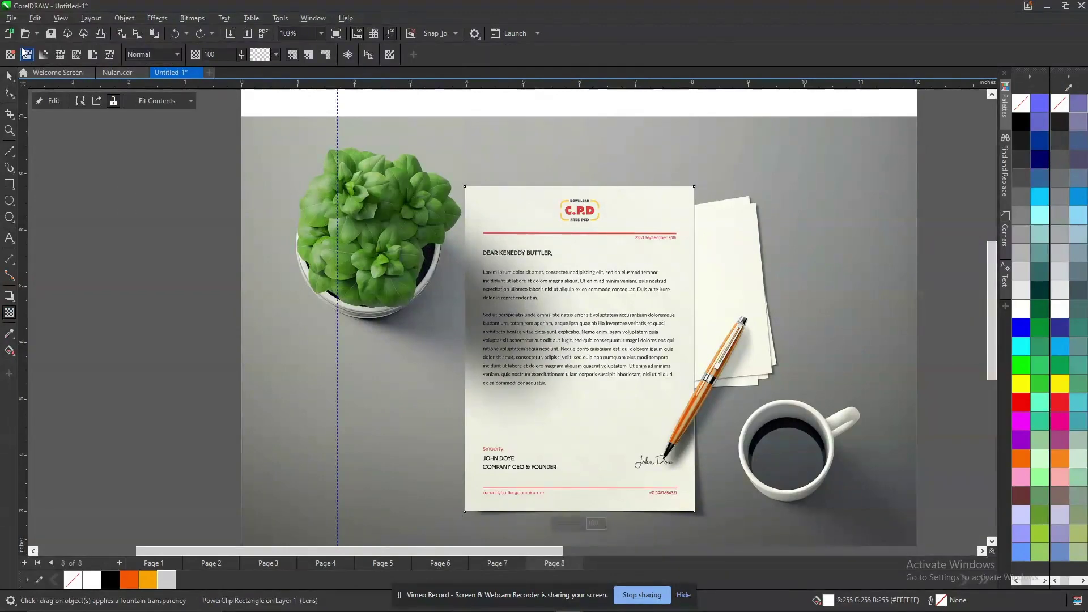
{"action": "left_click", "coordinate": [10, 55]}
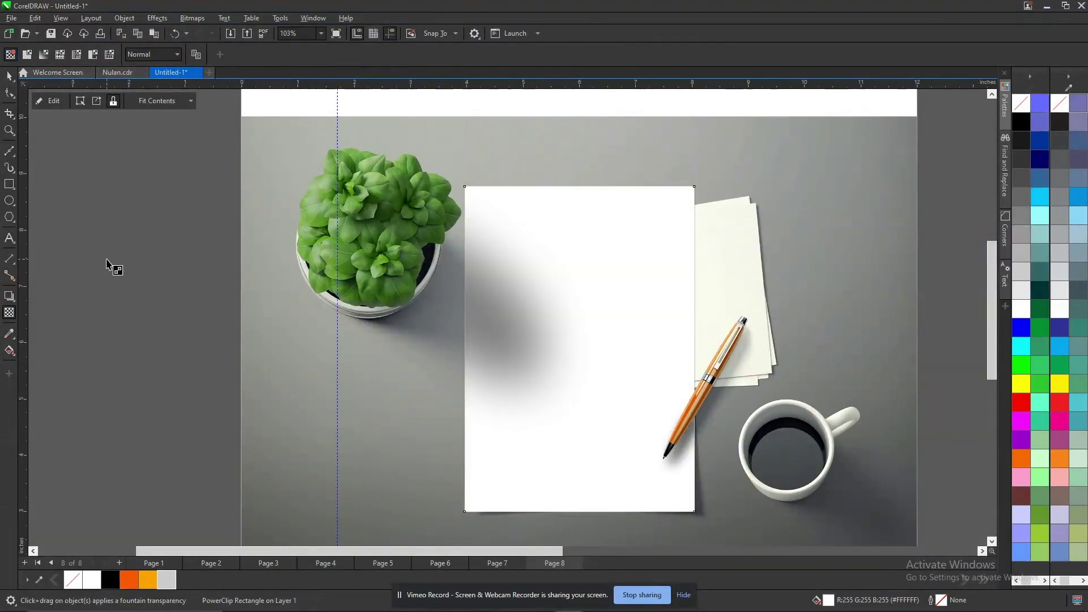
Set the uniform transparency of the clipped plant shadow to 70.
{"action": "key", "text": "space"}
{"action": "left_click", "coordinate": [517, 312]}
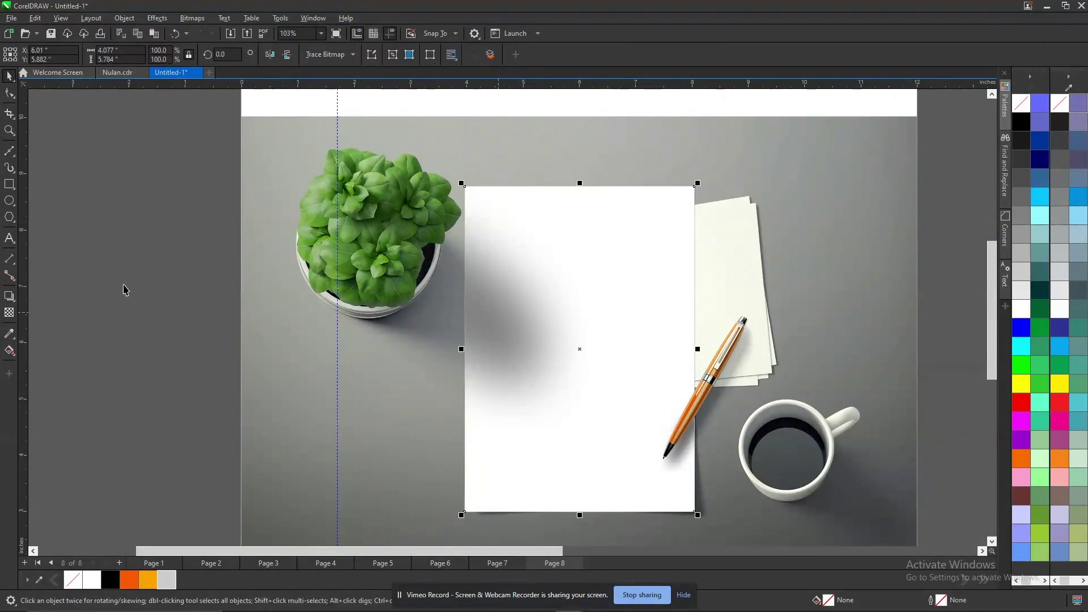
{"action": "left_click", "coordinate": [9, 313]}
{"action": "left_click", "coordinate": [30, 55]}
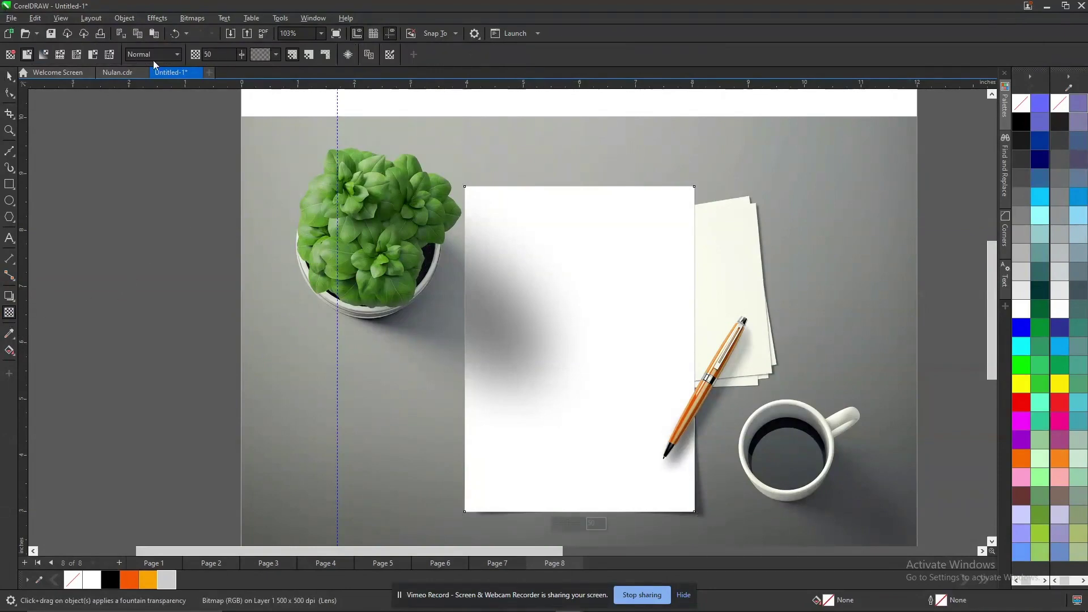
{"action": "type", "text": "70"}
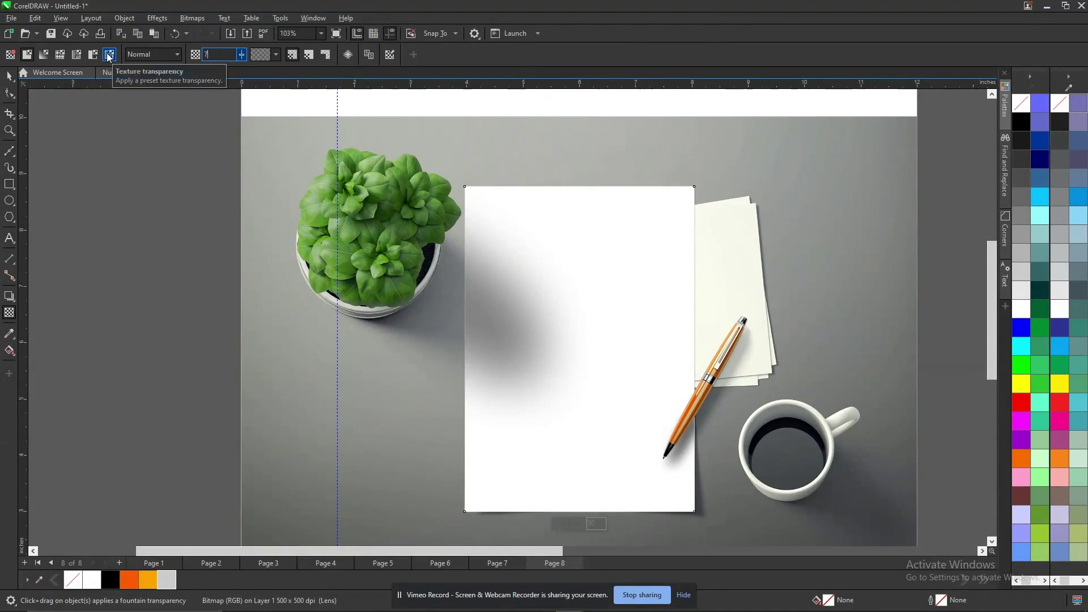
{"action": "key", "text": "Return"}
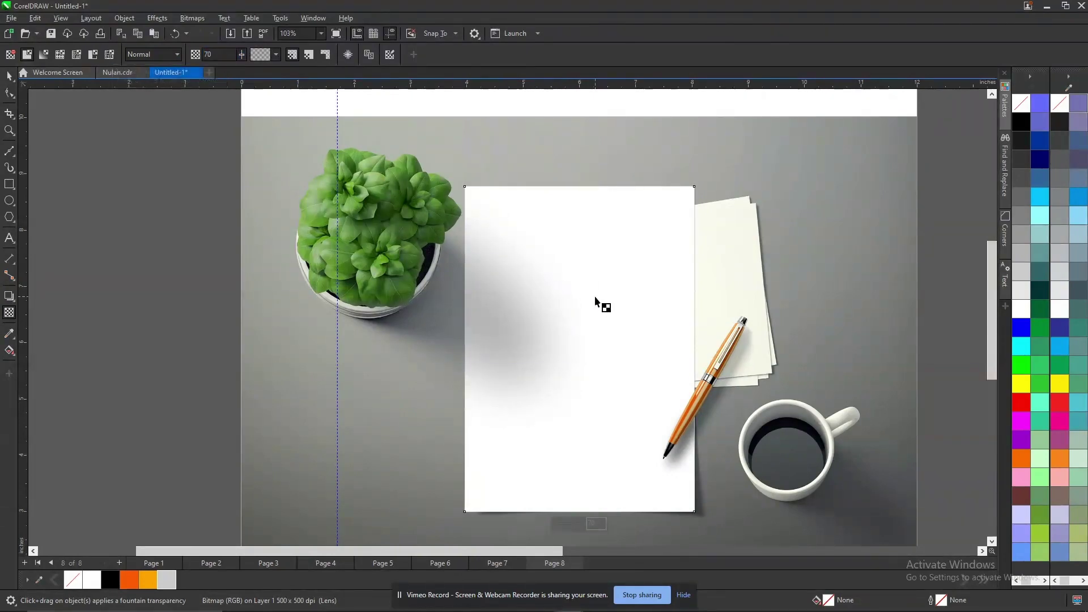
Edit the contents of the paper's PowerClip frame, remove the transparency from the letterhead bitmap inside, and finish editing.
{"action": "key", "text": "space"}
{"action": "left_click", "coordinate": [633, 269]}
{"action": "left_click", "coordinate": [640, 276]}
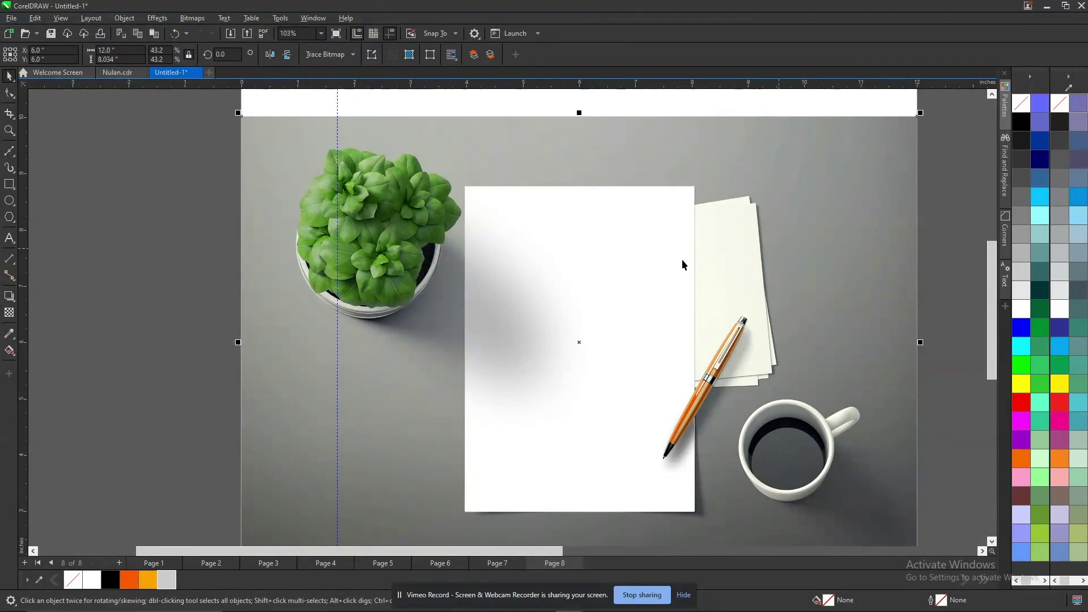
{"action": "left_click", "coordinate": [51, 101]}
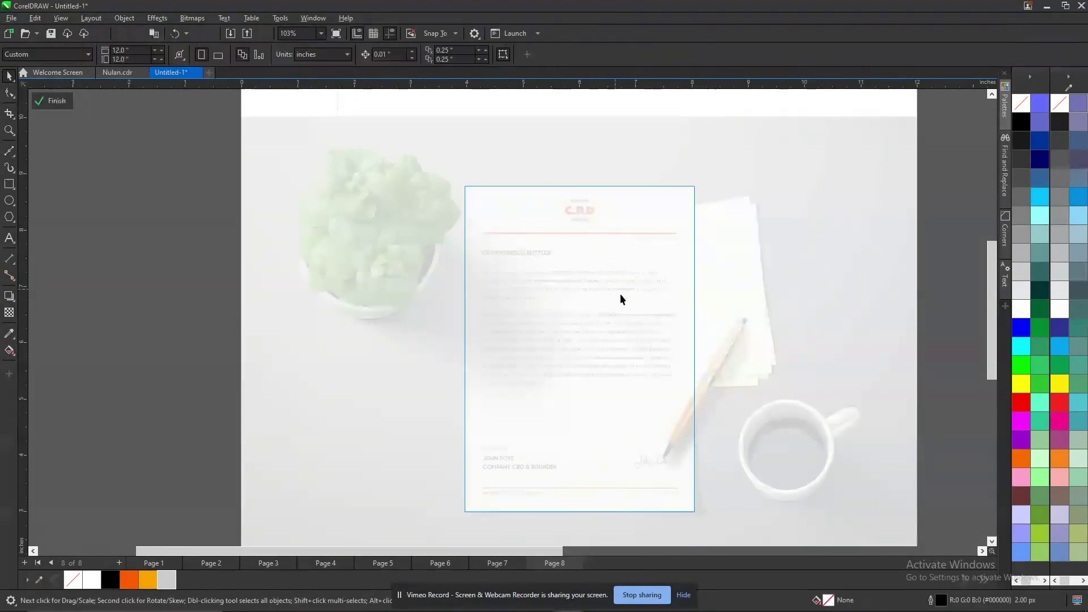
{"action": "left_click", "coordinate": [9, 312]}
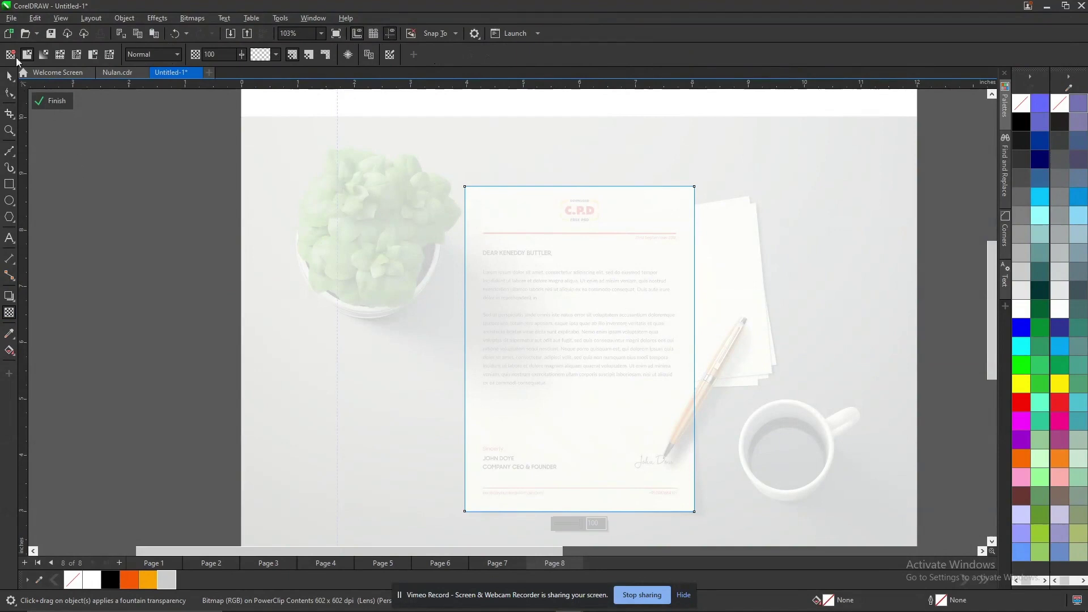
{"action": "left_click", "coordinate": [12, 57]}
{"action": "left_click", "coordinate": [145, 247], "text": "ctrl"}
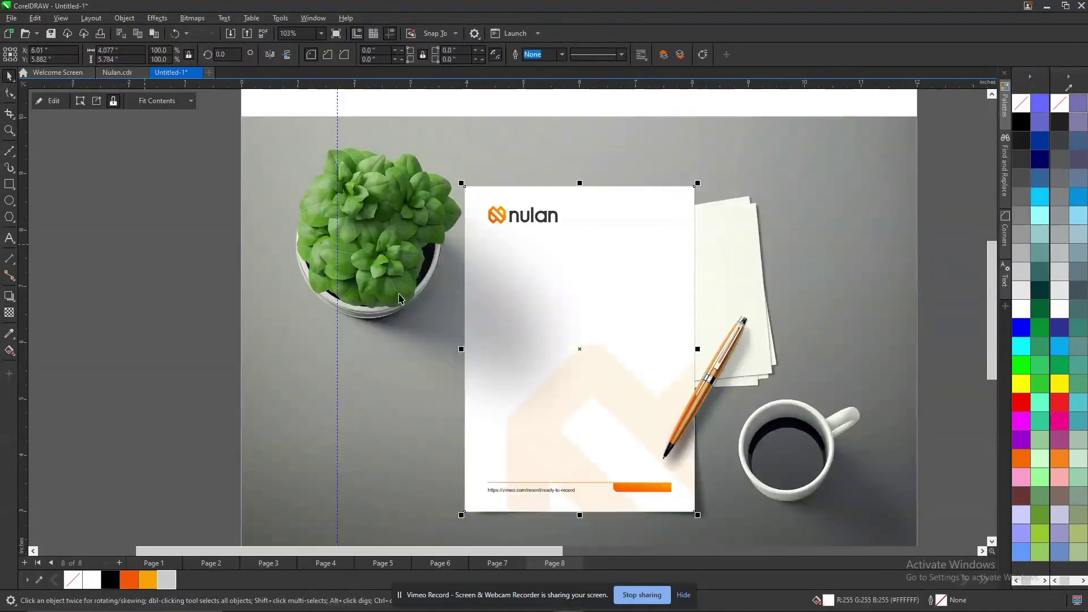
Select the blurred plant shadow over the nulan letterhead.
{"action": "left_click", "coordinate": [505, 309]}
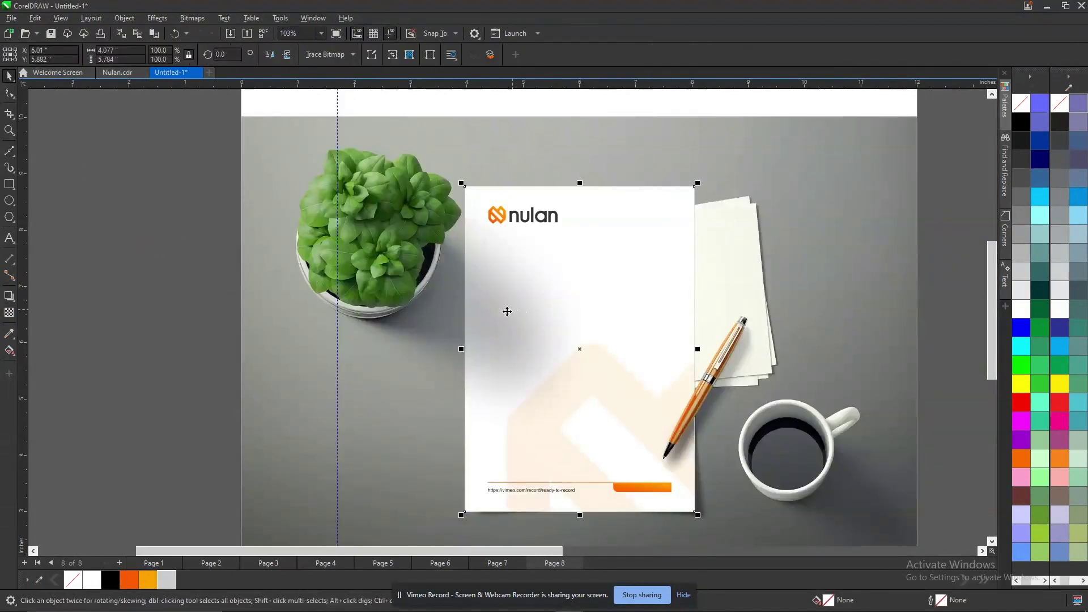
{"action": "left_click", "coordinate": [500, 289]}
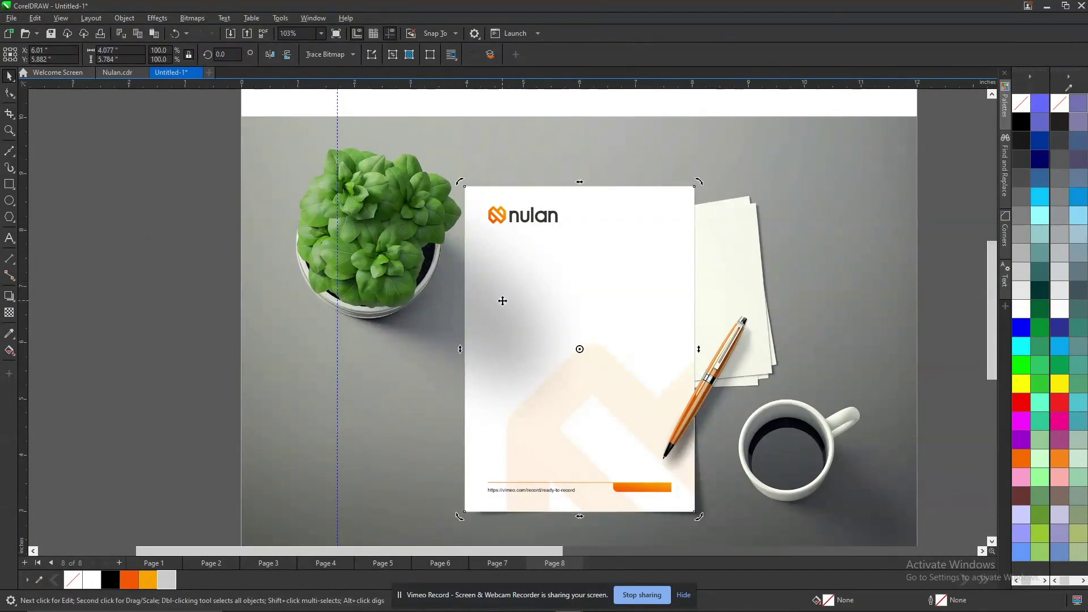
Try to scale the plant's shadow bitmap on the letterhead down to about 83 percent.
{"action": "left_click", "coordinate": [503, 302]}
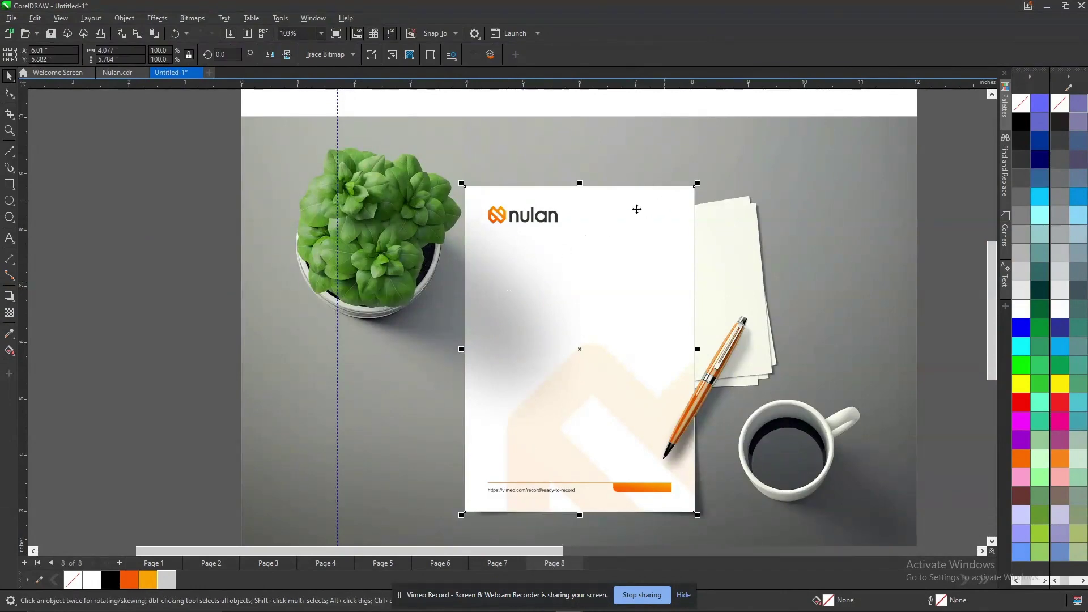
{"action": "left_click_drag", "start_coordinate": [698, 184], "coordinate": [691, 184]}
{"action": "left_click_drag", "start_coordinate": [686, 514], "coordinate": [669, 494]}
{"action": "left_click_drag", "start_coordinate": [669, 200], "coordinate": [659, 213]}
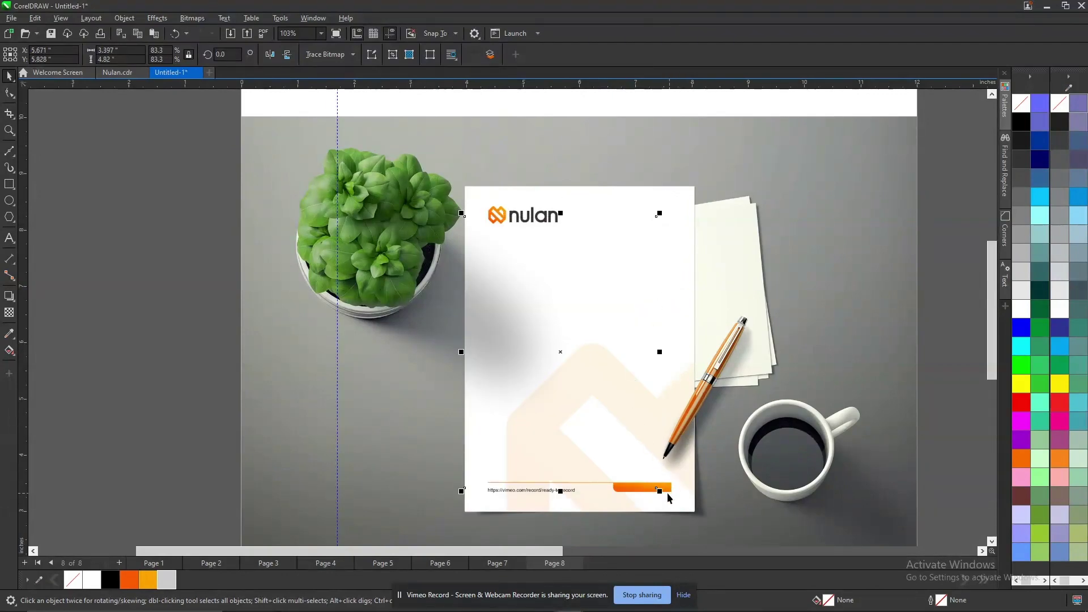
{"action": "left_click_drag", "start_coordinate": [660, 491], "coordinate": [632, 454]}
{"action": "key", "text": "ctrl+z"}
{"action": "key", "text": "ctrl+z"}
{"action": "key", "text": "ctrl+z"}
{"action": "key", "text": "ctrl+z"}
{"action": "key", "text": "ctrl+z"}
{"action": "key", "text": "ctrl+z"}
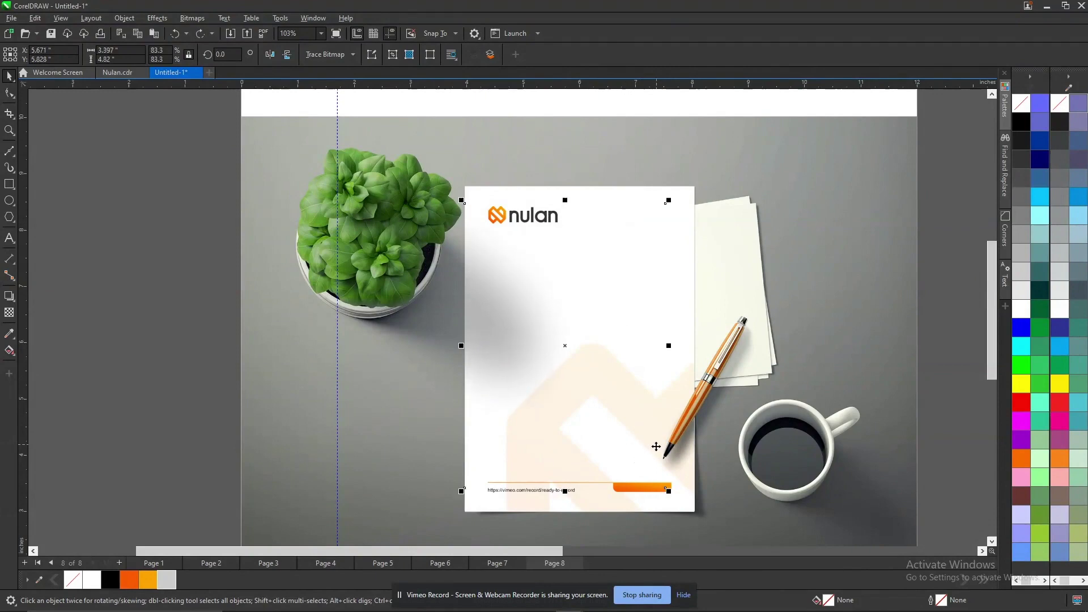
{"action": "key", "text": "ctrl+z"}
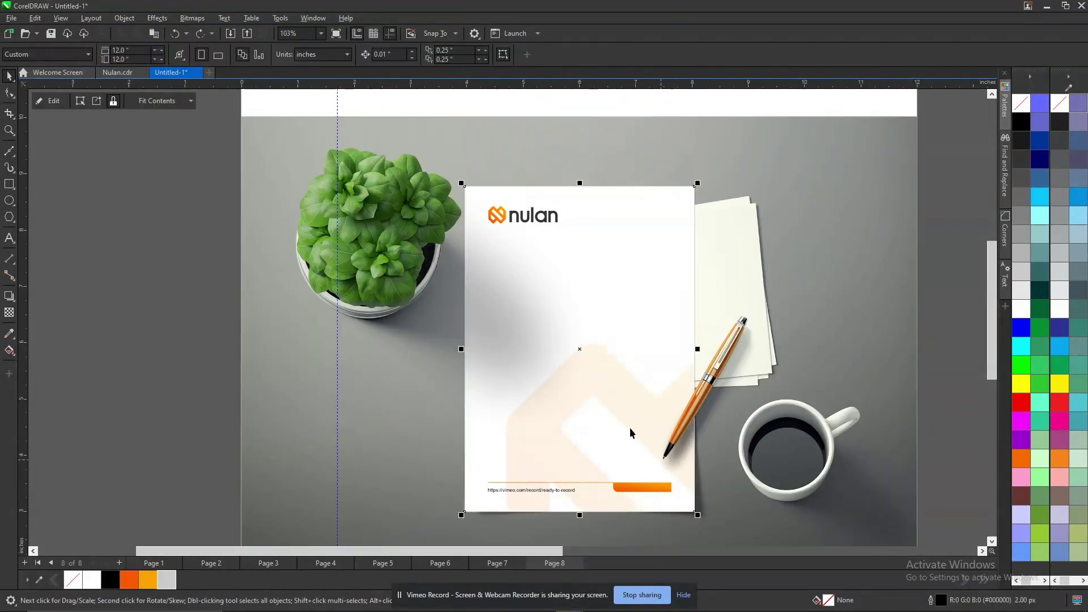
Reselect the shadow bitmap clipped inside the letterhead.
{"action": "left_click", "coordinate": [144, 325]}
{"action": "left_click", "coordinate": [563, 327]}
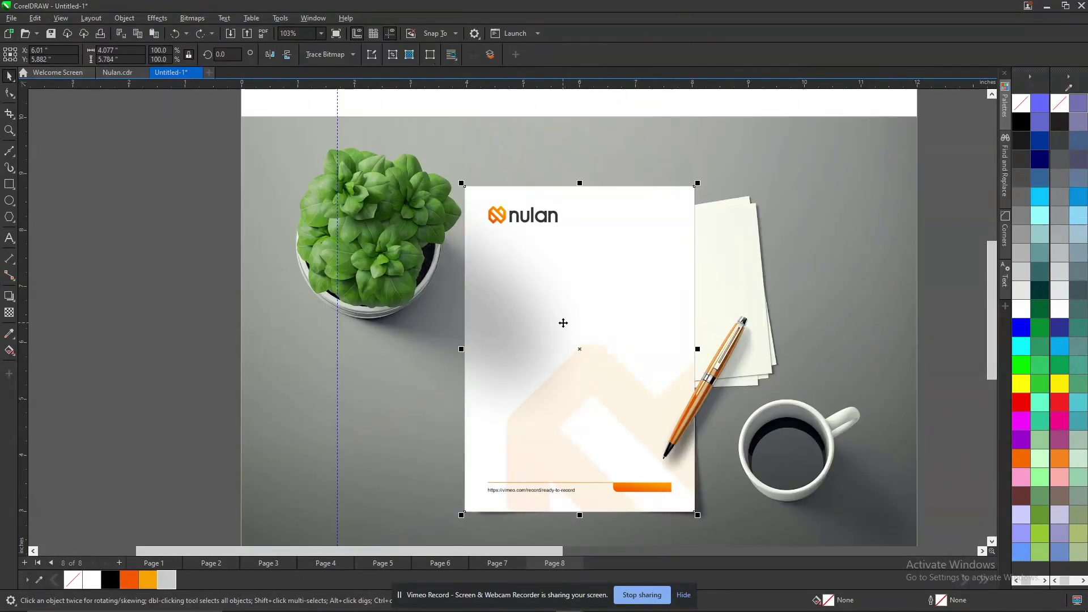
{"action": "double_click", "coordinate": [562, 326]}
{"action": "left_click", "coordinate": [563, 325], "text": "ctrl"}
{"action": "left_click", "coordinate": [521, 347]}
{"action": "left_click", "coordinate": [505, 361]}
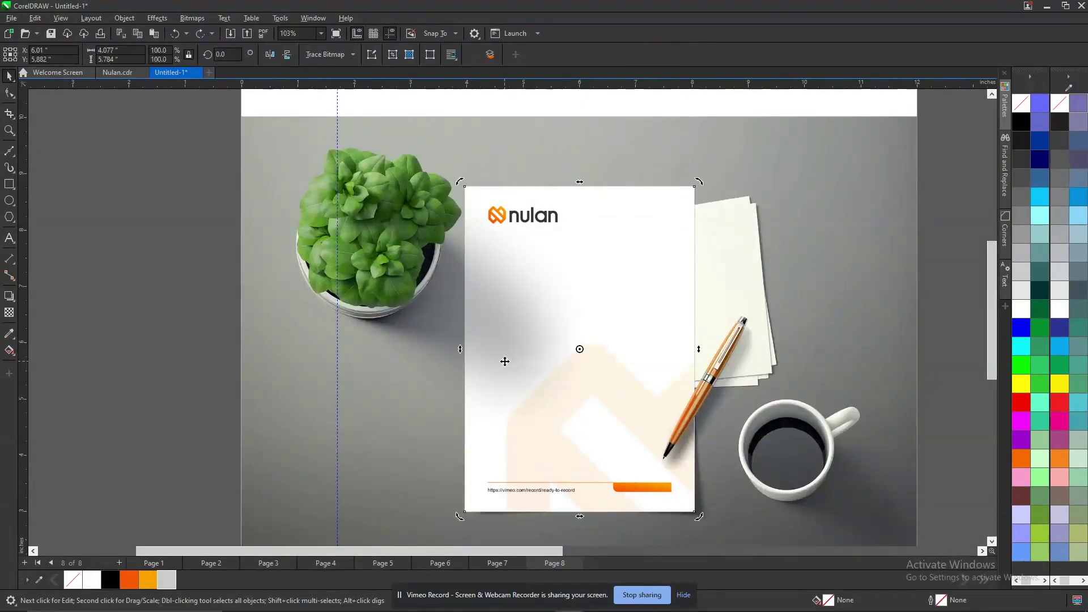
Try a downward linear transparency on the shadow bitmap and a shift of it toward the plant.
{"action": "left_click", "coordinate": [10, 316]}
{"action": "left_click_drag", "start_coordinate": [485, 329], "coordinate": [486, 392]}
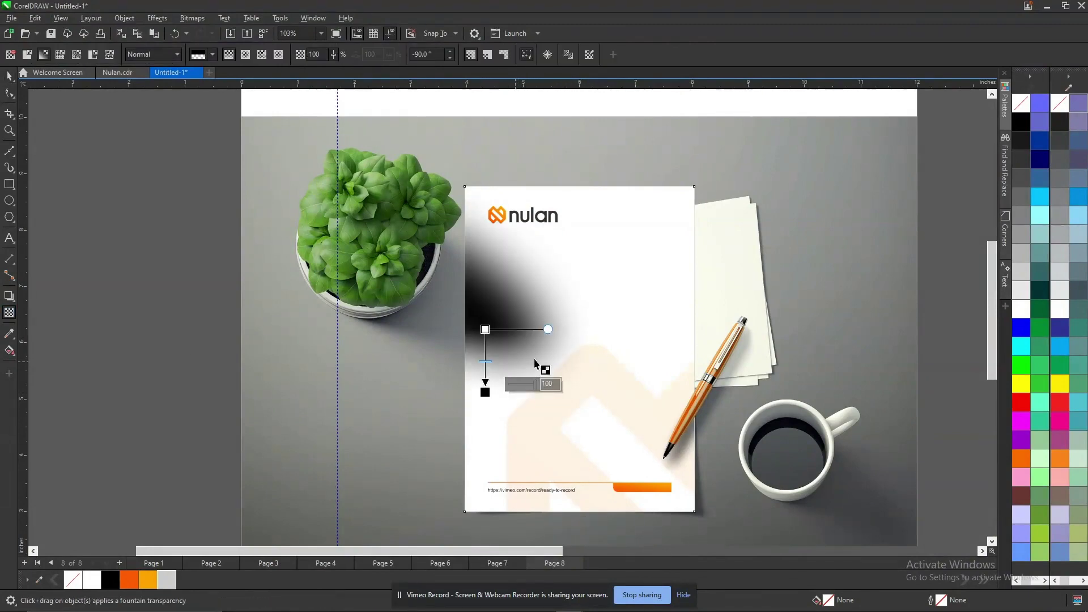
{"action": "key", "text": "ctrl+z"}
{"action": "key", "text": "space"}
{"action": "left_click_drag", "start_coordinate": [485, 314], "coordinate": [404, 303]}
{"action": "key", "text": "ctrl+z"}
Convert the shadow to a 500 dpi RGB Color (24-bit) bitmap with anti-aliasing and a transparent background.
{"action": "left_click", "coordinate": [191, 20]}
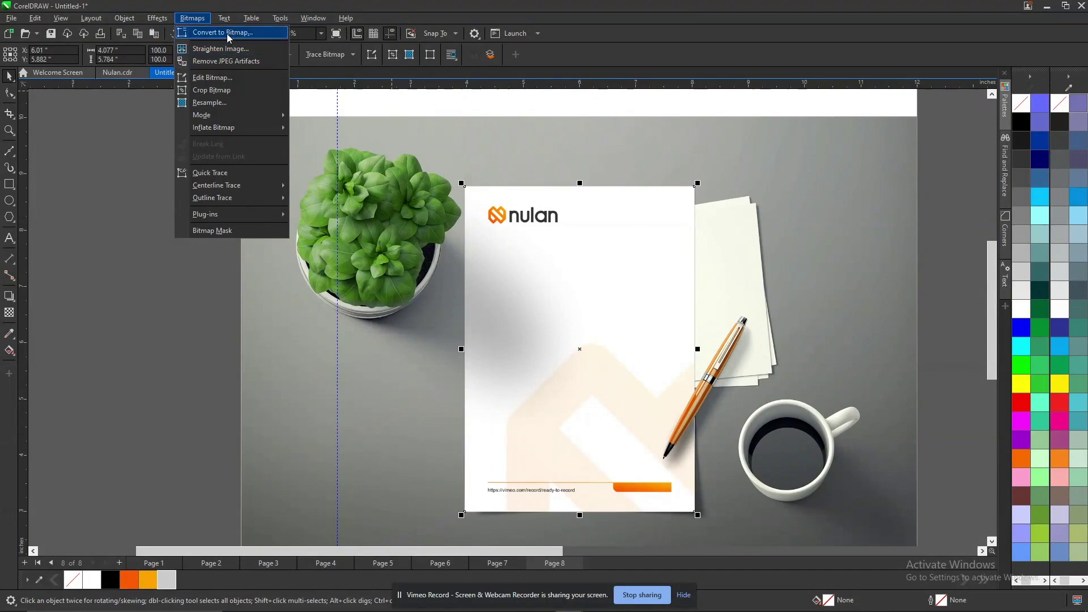
{"action": "left_click", "coordinate": [227, 32]}
{"action": "left_click", "coordinate": [469, 339]}
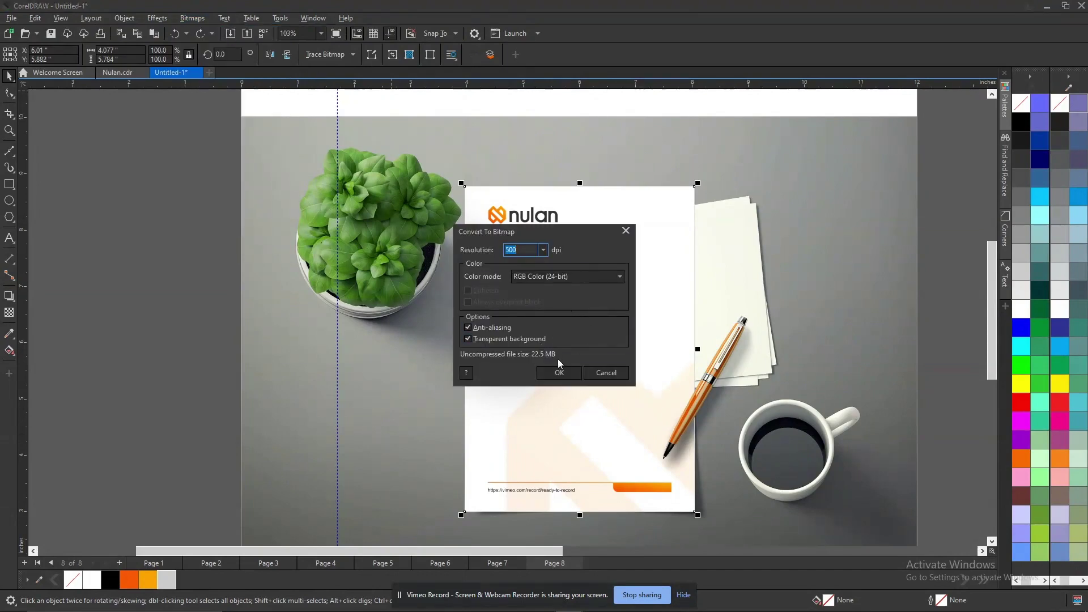
{"action": "left_click", "coordinate": [559, 374]}
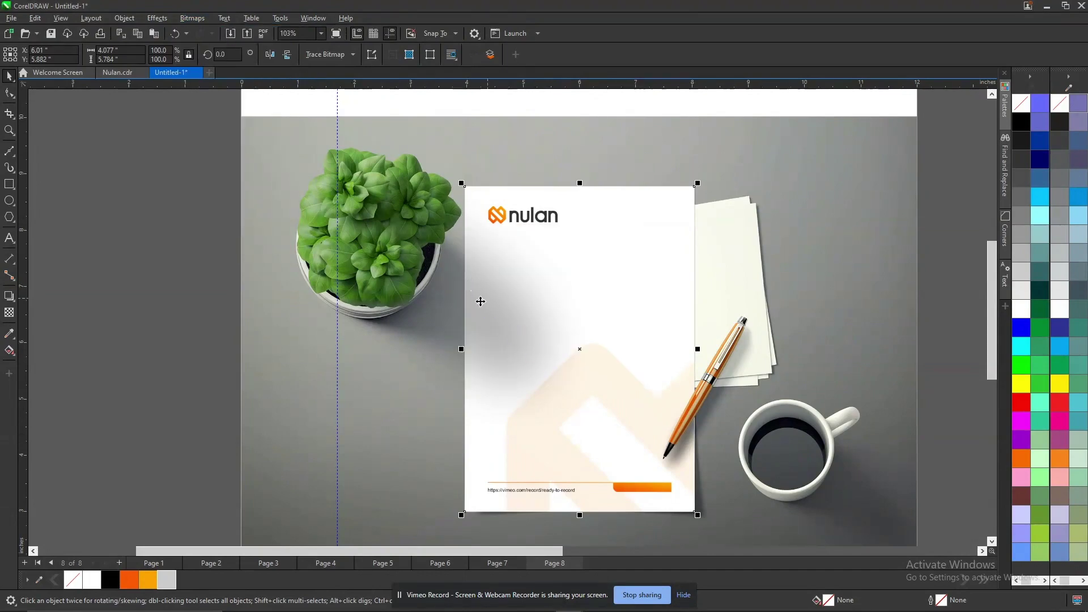
Apply a linear transparency to the shadow bitmap that fades it out downward at its lower edge.
{"action": "left_click", "coordinate": [9, 312]}
{"action": "left_click_drag", "start_coordinate": [484, 326], "coordinate": [487, 390]}
{"action": "mouse_move", "coordinate": [485, 326]}
{"action": "left_mouse_down"}
{"action": "mouse_move", "coordinate": [485, 302]}
{"action": "mouse_move", "coordinate": [479, 326]}
{"action": "left_mouse_up"}
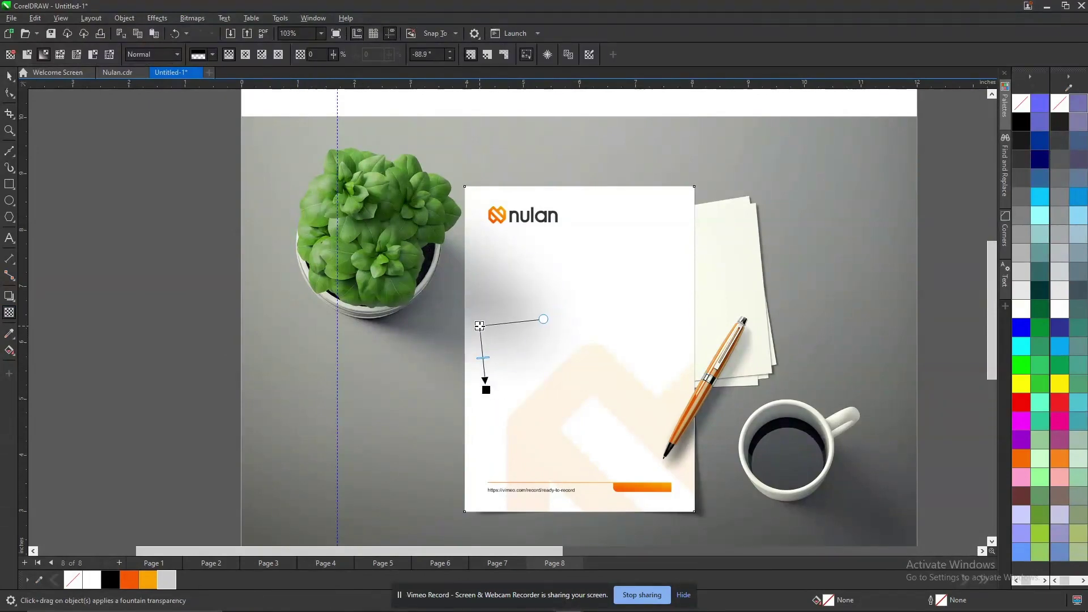
{"action": "left_click_drag", "start_coordinate": [487, 390], "coordinate": [519, 389]}
{"action": "key", "text": "ctrl+z"}
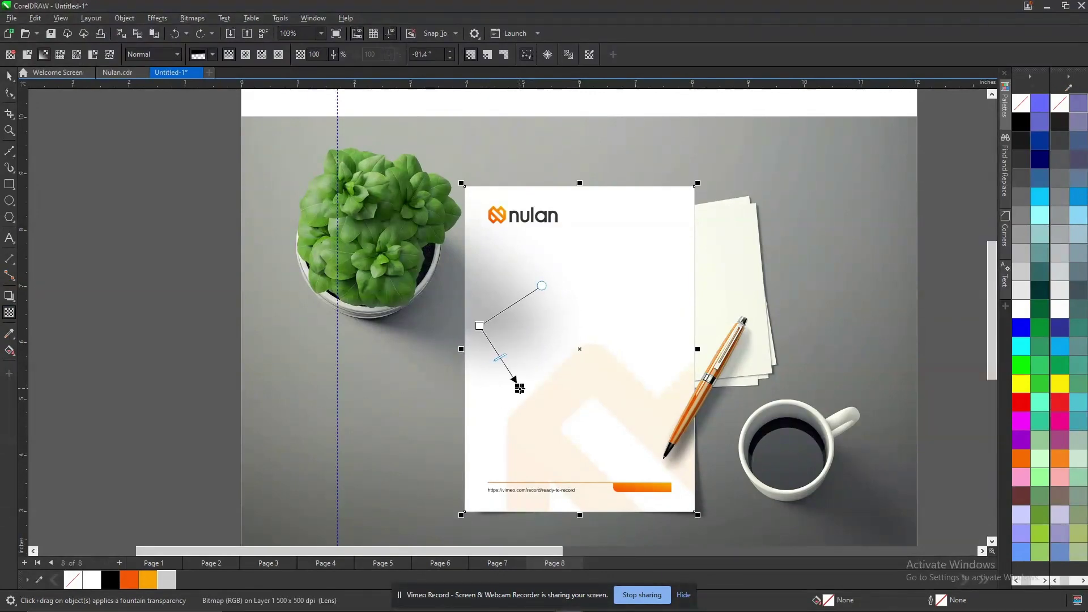
{"action": "key", "text": "ctrl+z"}
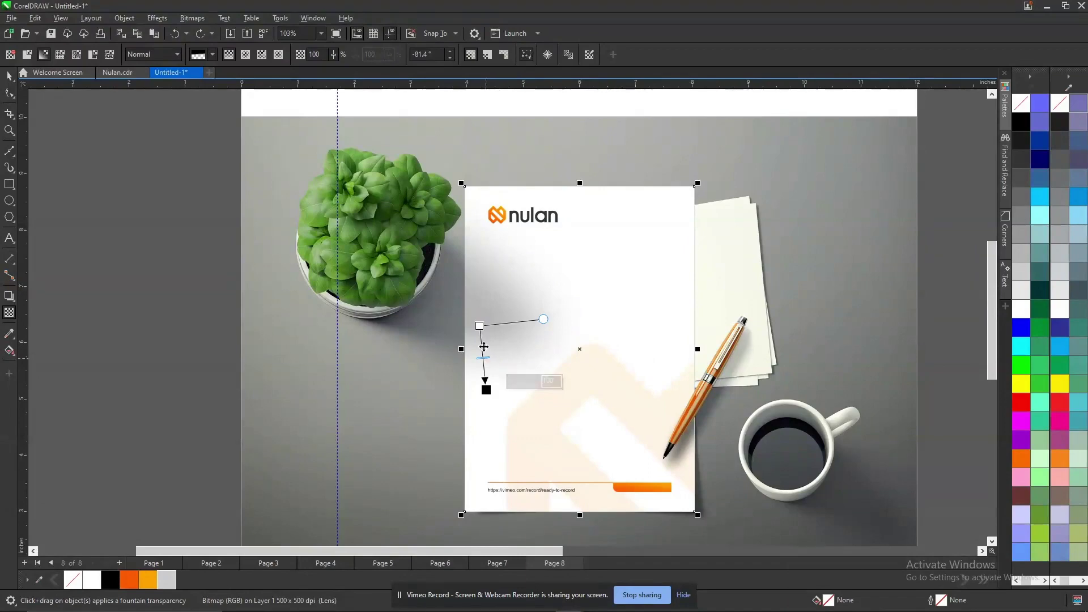
{"action": "left_click_drag", "start_coordinate": [480, 326], "coordinate": [481, 320]}
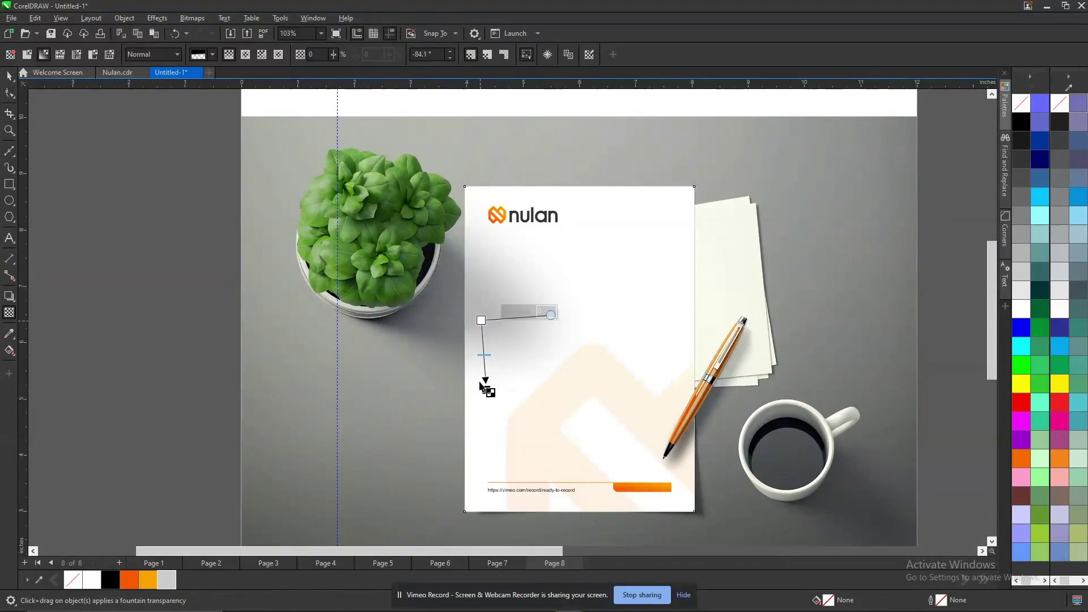
{"action": "left_click_drag", "start_coordinate": [486, 390], "coordinate": [485, 379]}
{"action": "key", "text": "ctrl+z"}
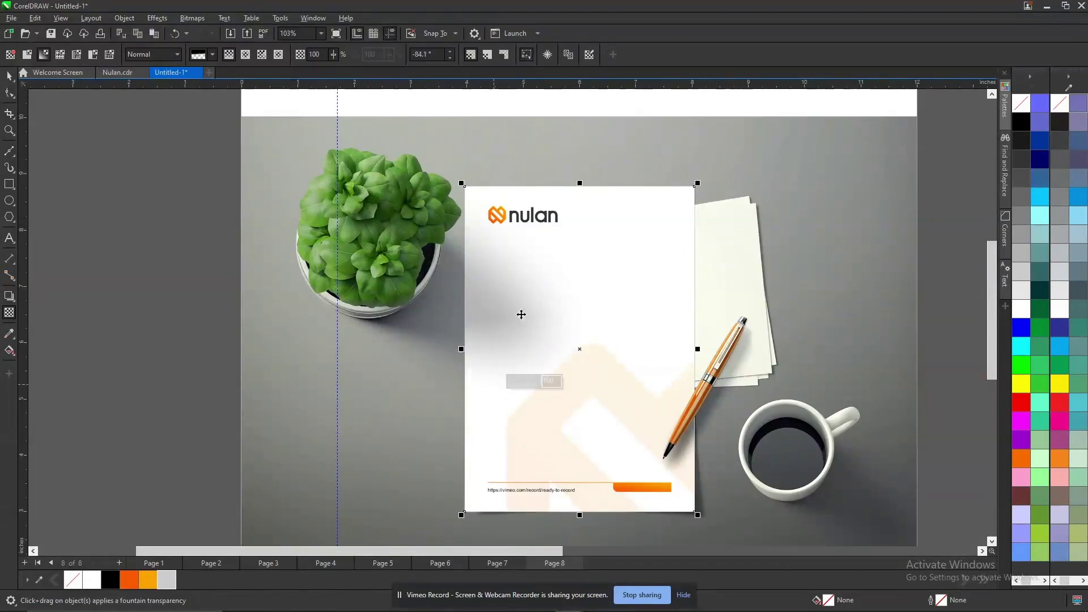
{"action": "key", "text": "space"}
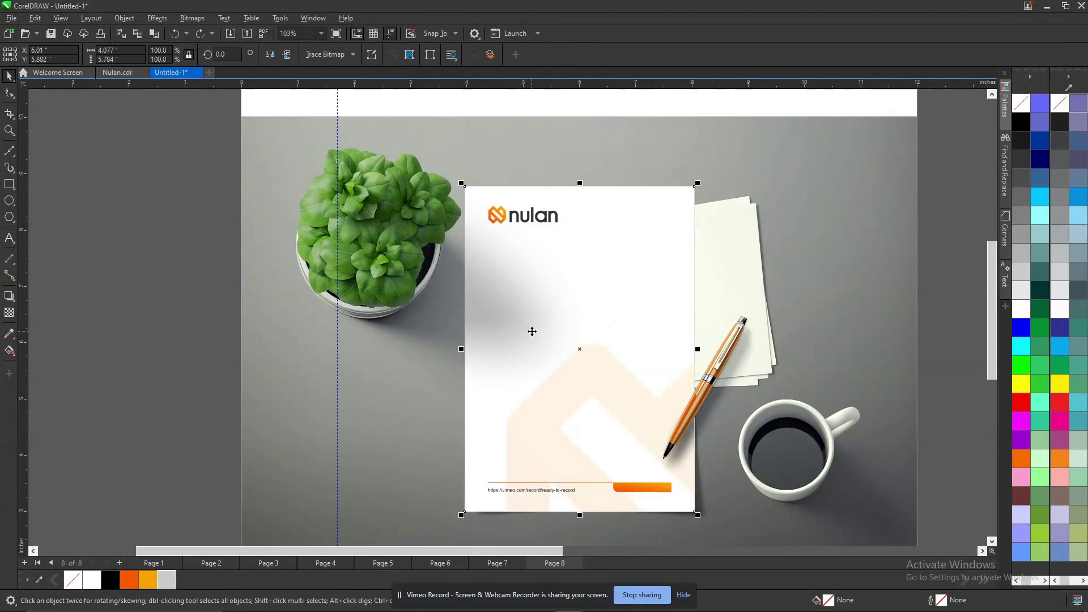
Apply a diagonal linear transparency to the shadow bitmap, fading it from the letterhead's plant-side edge up toward the nulan logo.
{"action": "key", "text": "space"}
{"action": "left_click_drag", "start_coordinate": [482, 275], "coordinate": [562, 230]}
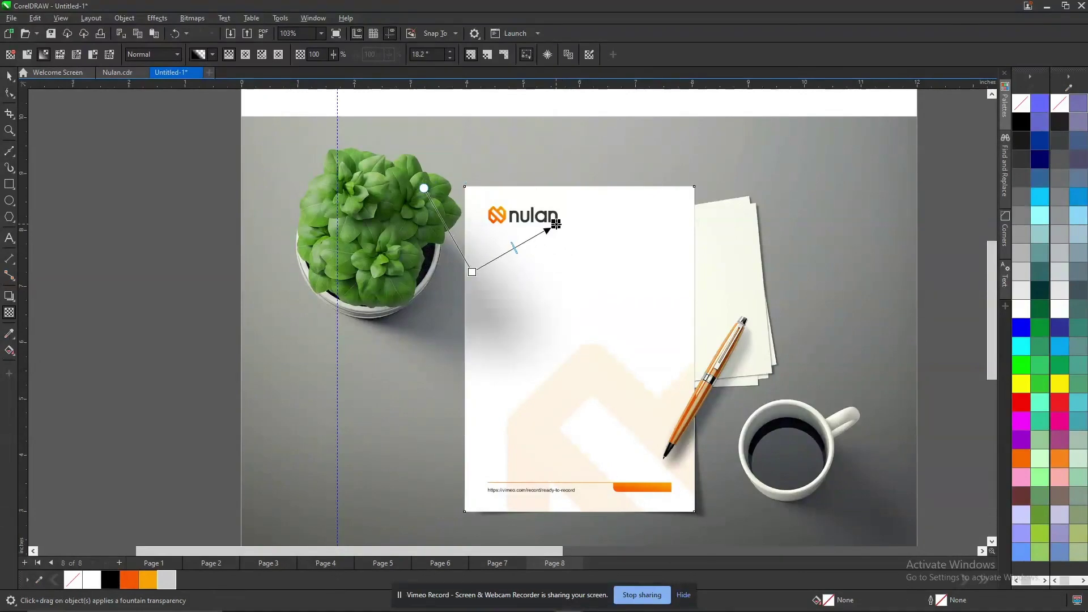
{"action": "left_click_drag", "start_coordinate": [472, 272], "coordinate": [465, 288]}
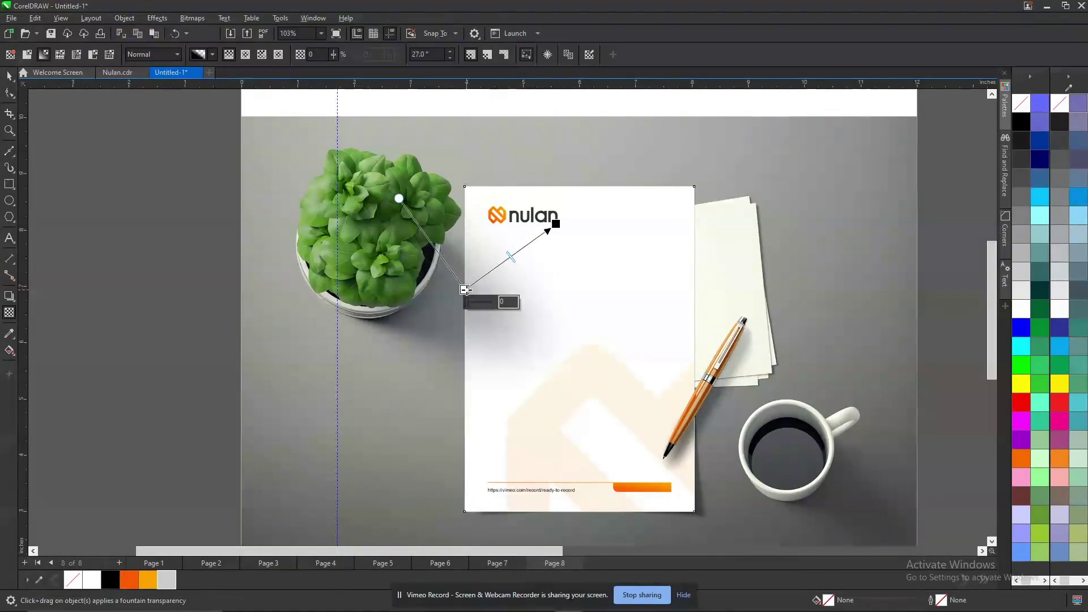
{"action": "key", "text": "space"}
{"action": "left_click", "coordinate": [539, 326]}
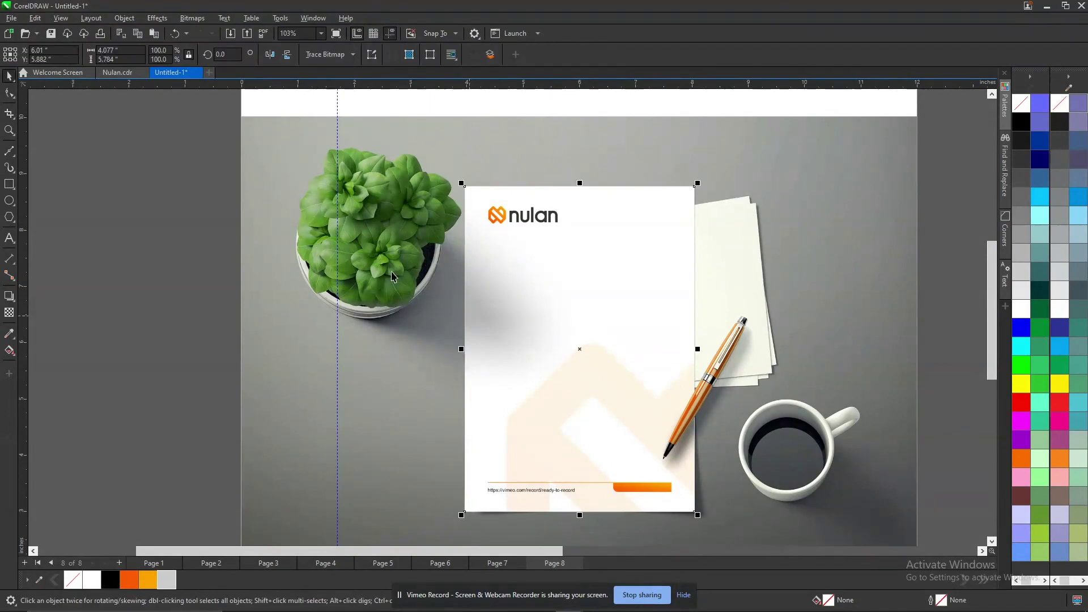
{"action": "scroll", "coordinate": [714, 456], "scroll_direction": "down", "scroll_amount": 1}
{"action": "key", "text": "F4"}
{"action": "left_click", "coordinate": [558, 278]}
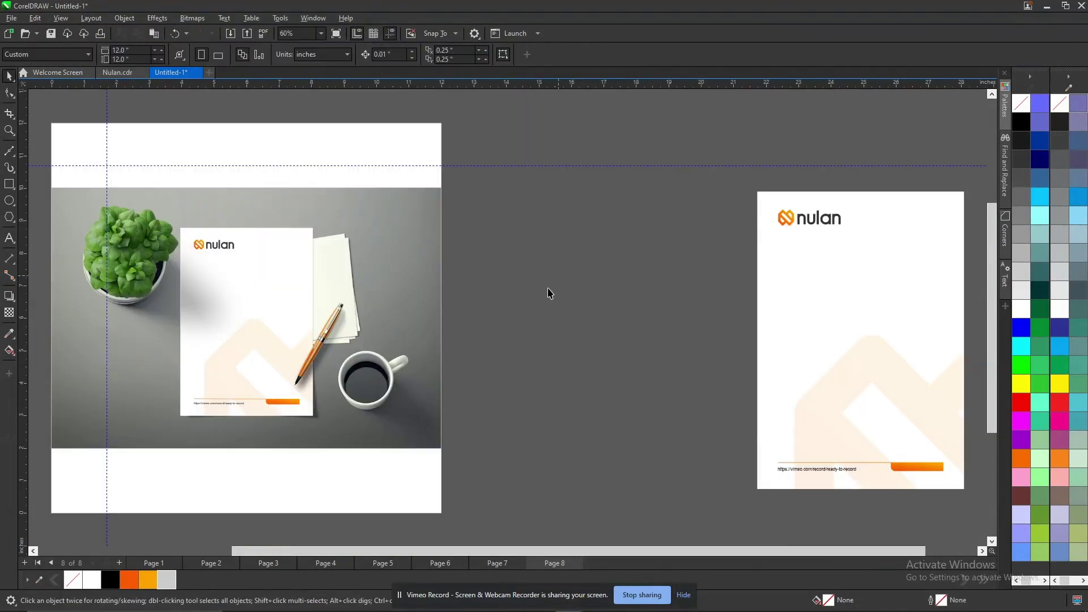
Group all the desk mockup elements and PowerClip the group inside the white 12-inch square.
{"action": "left_click_drag", "start_coordinate": [474, 175], "coordinate": [88, 476]}
{"action": "left_click_drag", "start_coordinate": [94, 146], "coordinate": [594, 475]}
{"action": "key", "text": "ctrl+g"}
{"action": "left_click_drag", "start_coordinate": [163, 333], "coordinate": [379, 272]}
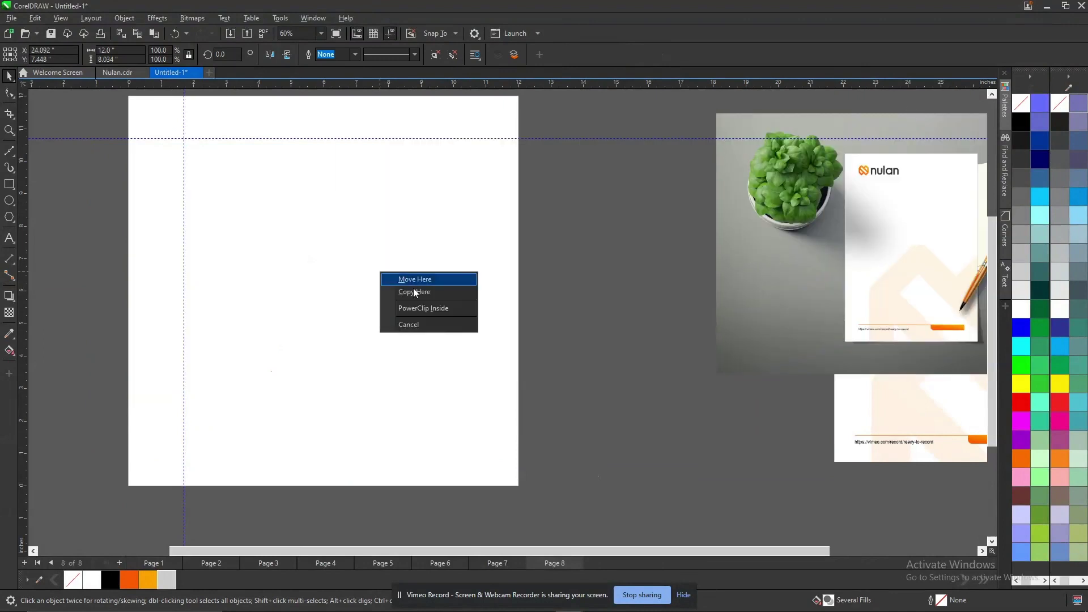
{"action": "left_click", "coordinate": [447, 308]}
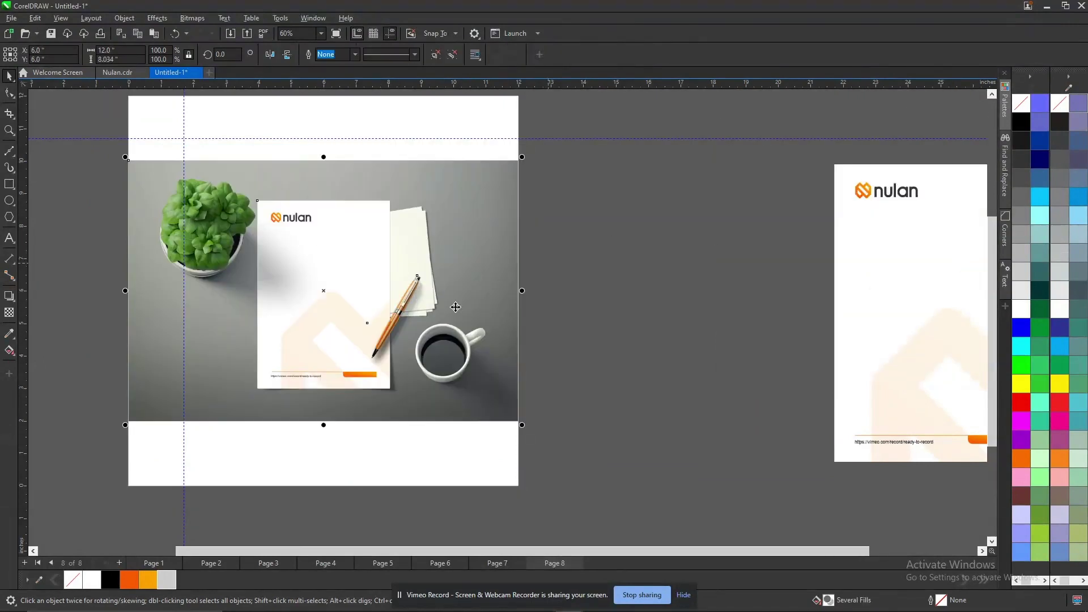
Scale the clipped mockup group from its centre to about 151 percent to fill the square.
{"action": "left_click_drag", "start_coordinate": [522, 157], "coordinate": [620, 155]}
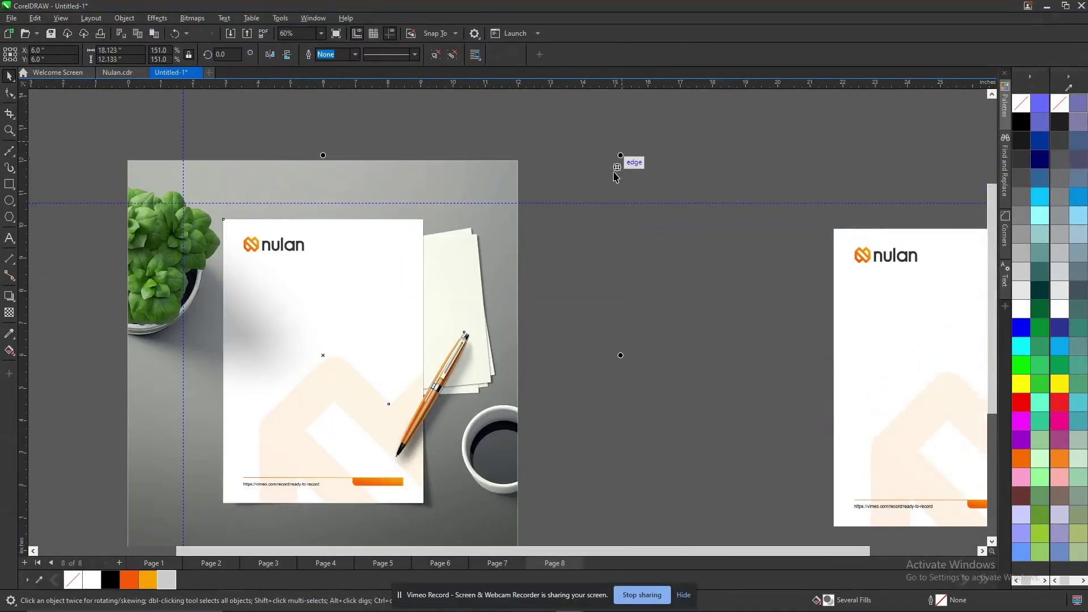
{"action": "key", "text": "F4"}
{"action": "left_click", "coordinate": [392, 113]}
Shift the mockup group horizontally inside the square frame to about X 6.77 in, revealing more of the plant.
{"action": "left_click", "coordinate": [390, 331]}
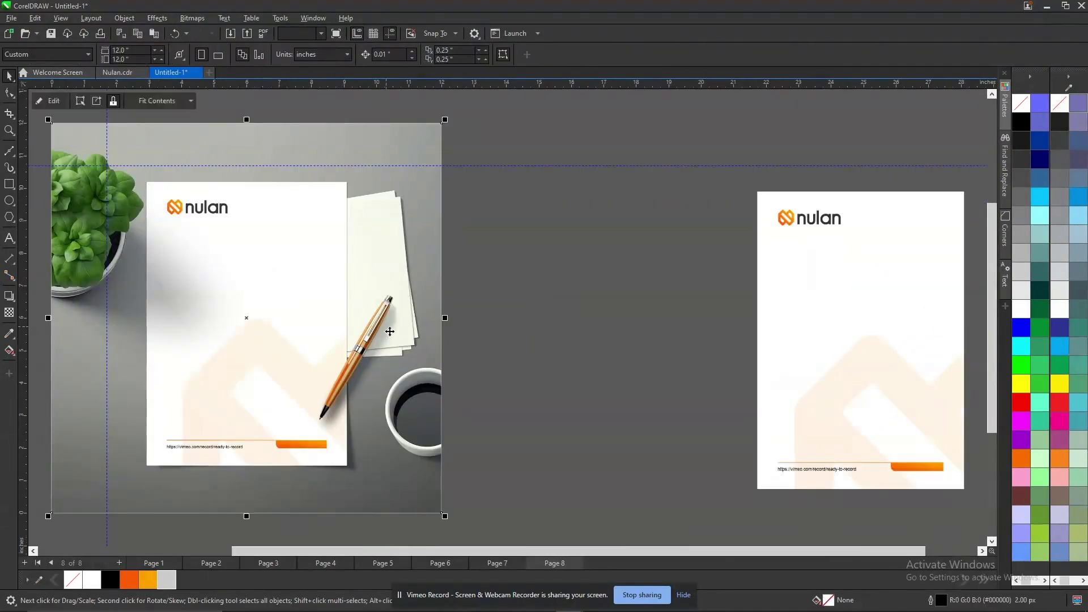
{"action": "left_click", "coordinate": [350, 348], "text": "ctrl"}
{"action": "left_click_drag", "start_coordinate": [299, 379], "coordinate": [324, 381]}
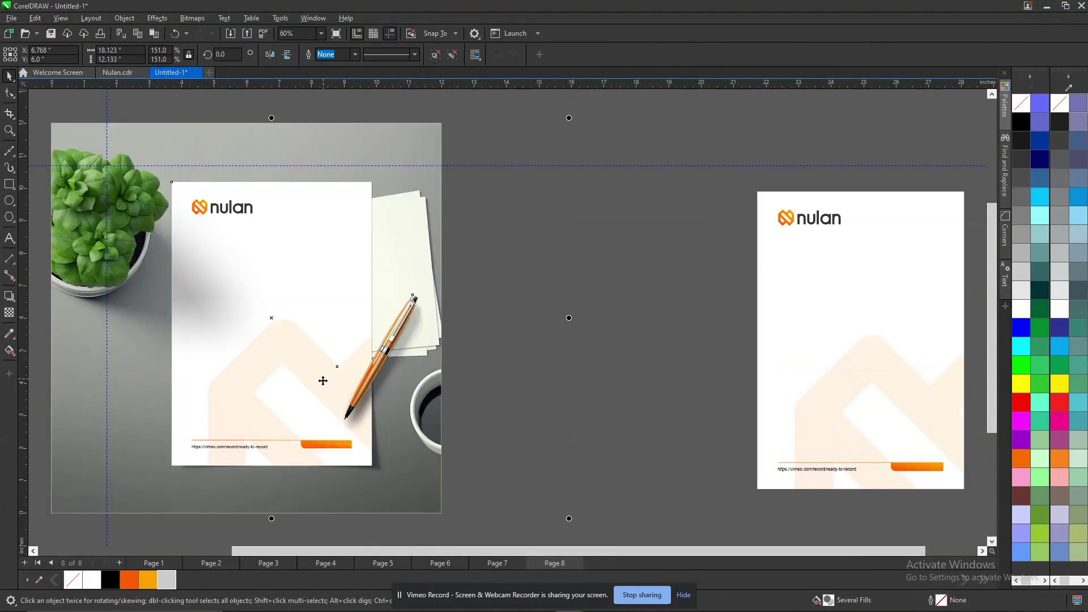
{"action": "left_click", "coordinate": [553, 361]}
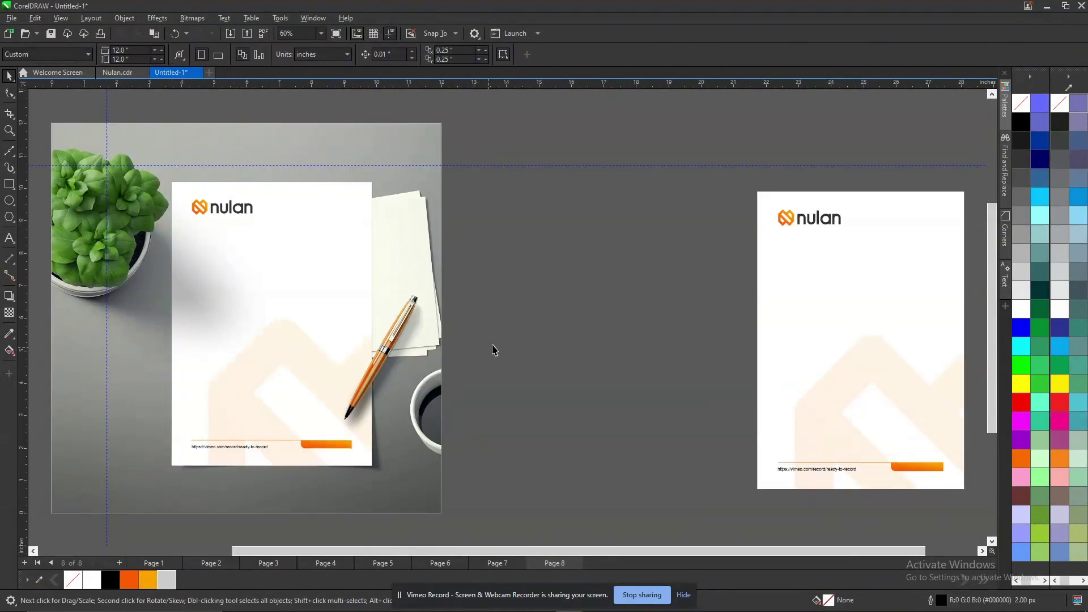
{"action": "left_click", "coordinate": [277, 319]}
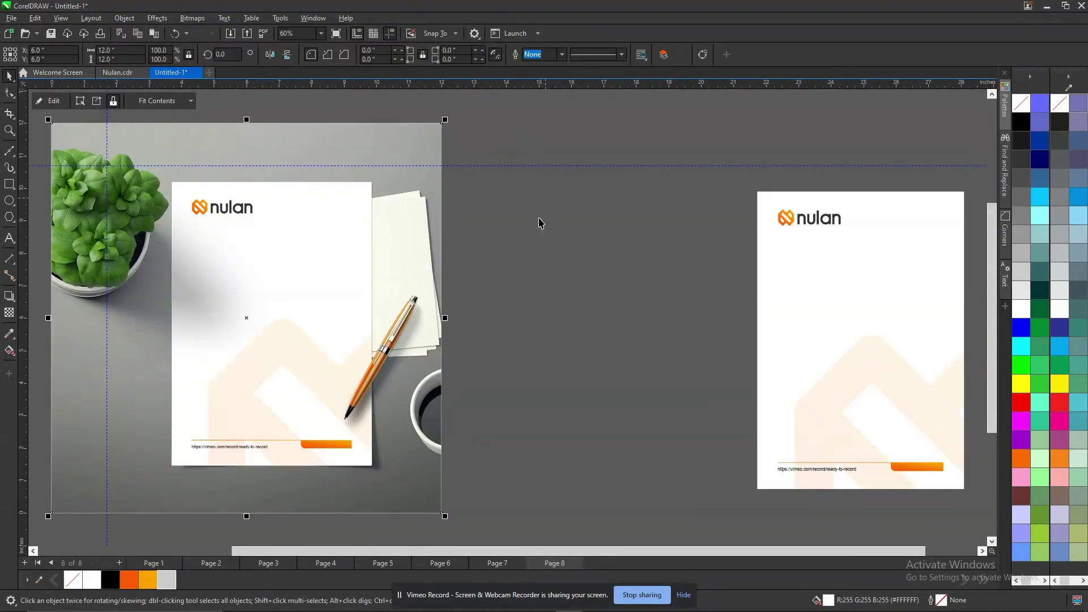
{"action": "left_click", "coordinate": [548, 127]}
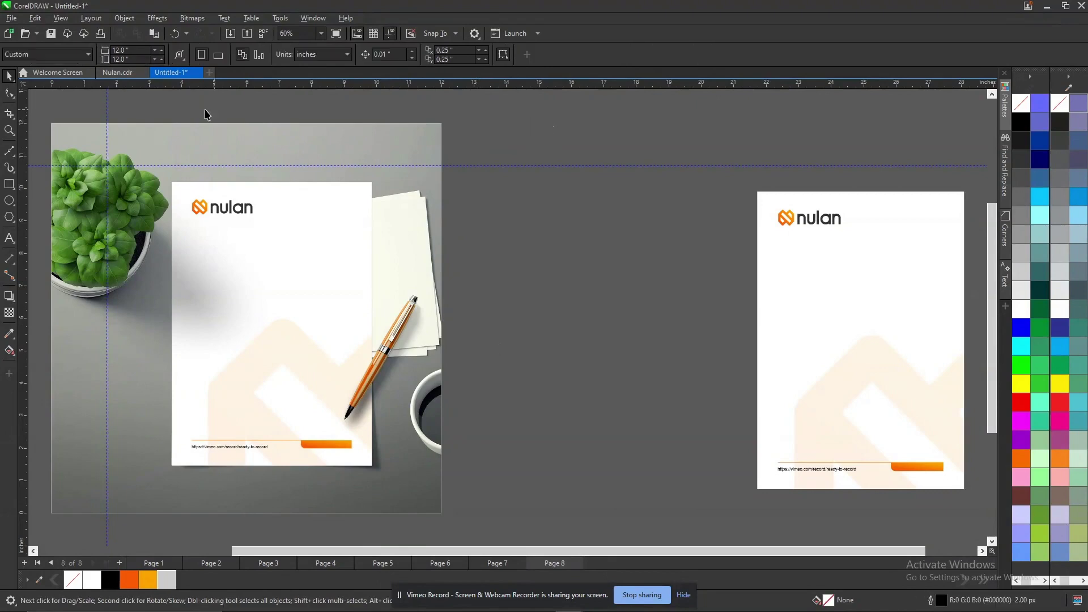
Switch to Nulan.cdr and copy the underground station photo from inside the billboard mockup on page 8.
{"action": "left_click", "coordinate": [118, 73]}
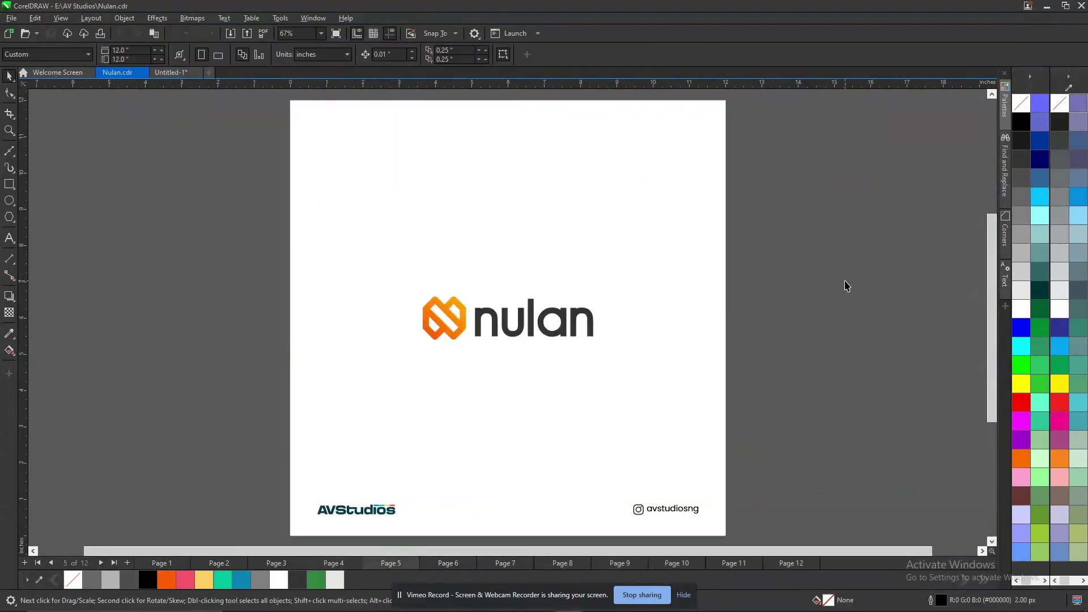
{"action": "key", "text": "Page_Down"}
{"action": "key", "text": "Page_Down"}
{"action": "key", "text": "Page_Down"}
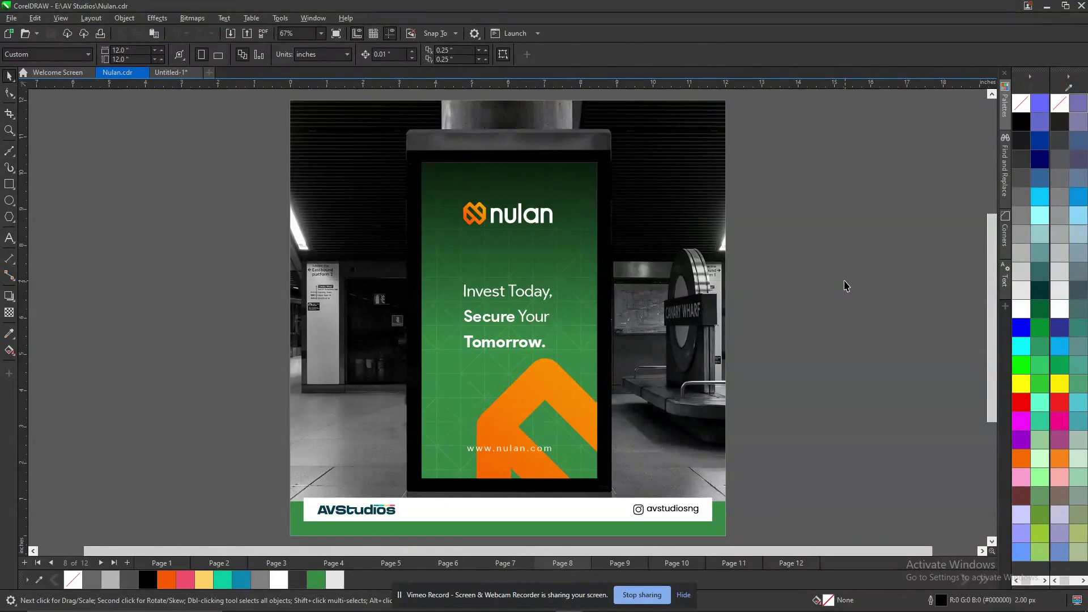
{"action": "left_click", "coordinate": [647, 283]}
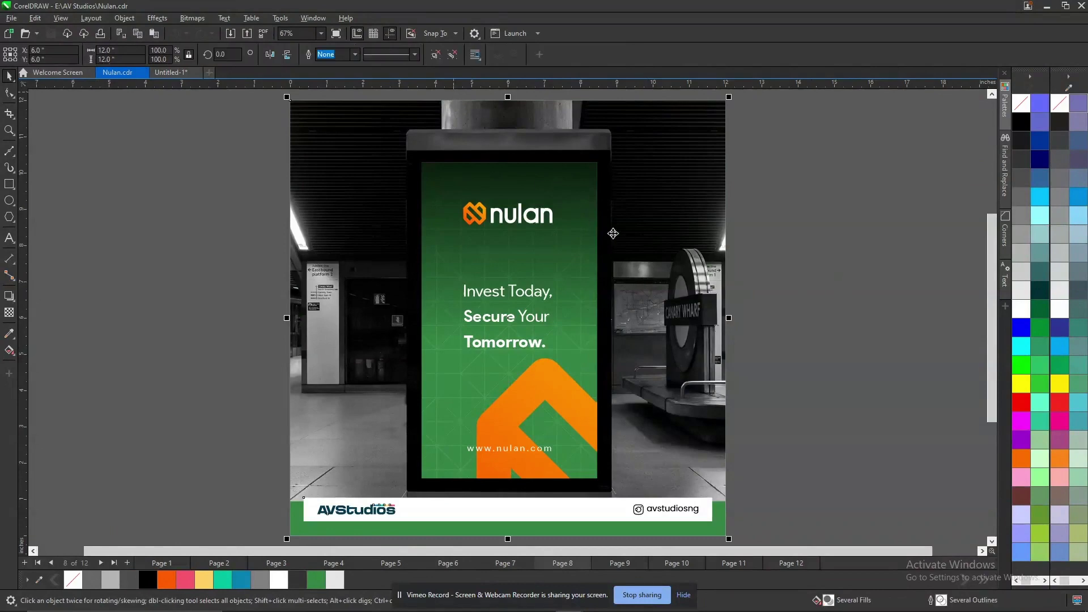
{"action": "left_click", "coordinate": [680, 266], "text": "ctrl"}
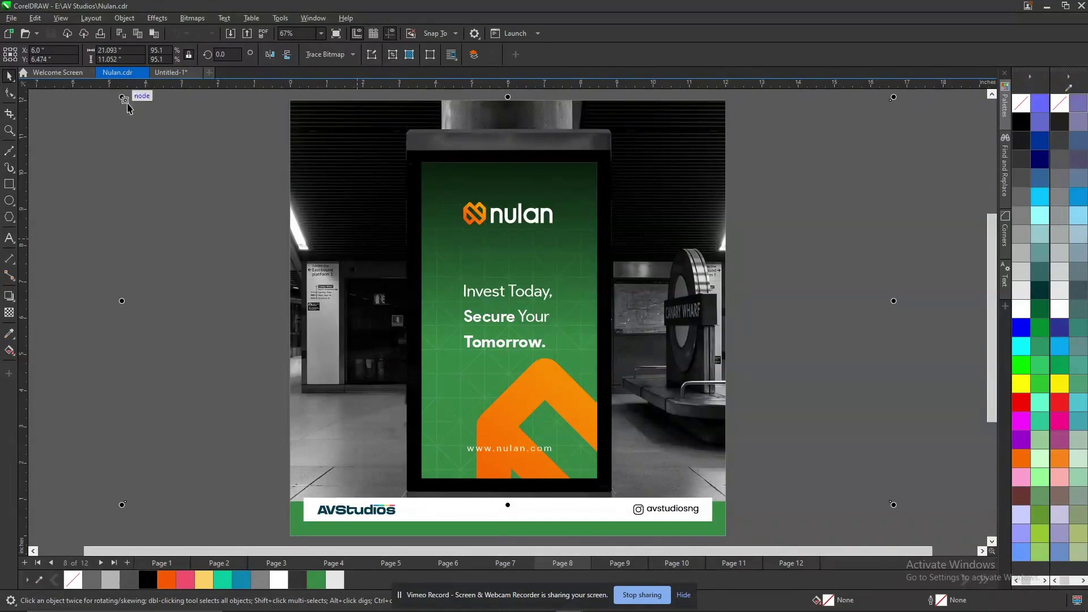
Paste the station photo onto a new page 9 in Untitled-1 and move it to about X 5.87, Y 5.89 in.
{"action": "left_click", "coordinate": [171, 72]}
{"action": "key", "text": "Page_Down"}
{"action": "key", "text": "ctrl+v"}
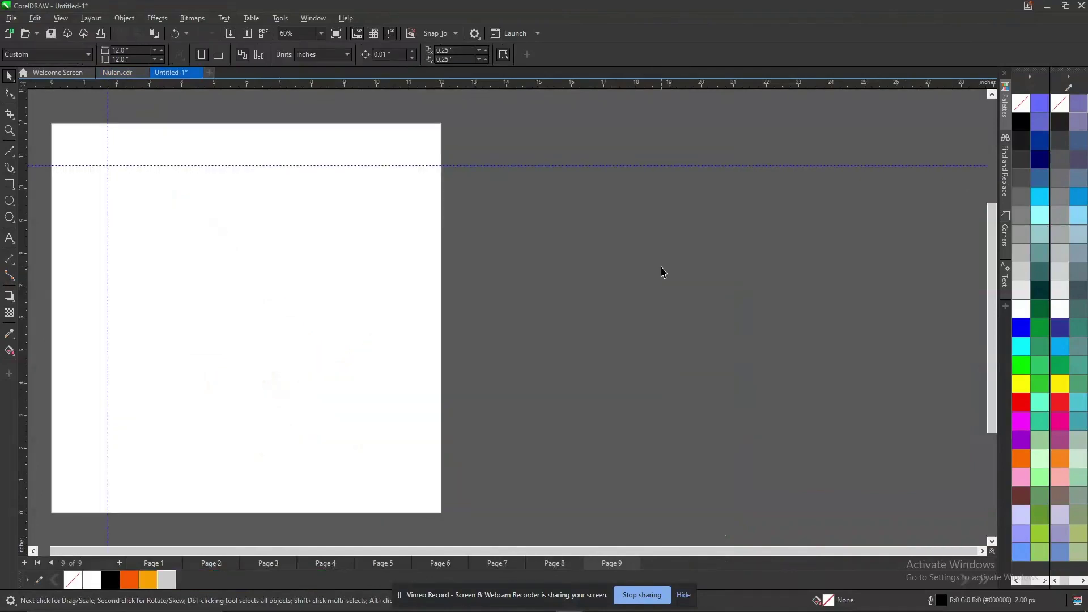
{"action": "scroll", "coordinate": [530, 331], "scroll_direction": "down", "scroll_amount": 1}
{"action": "key", "text": "shift+F2"}
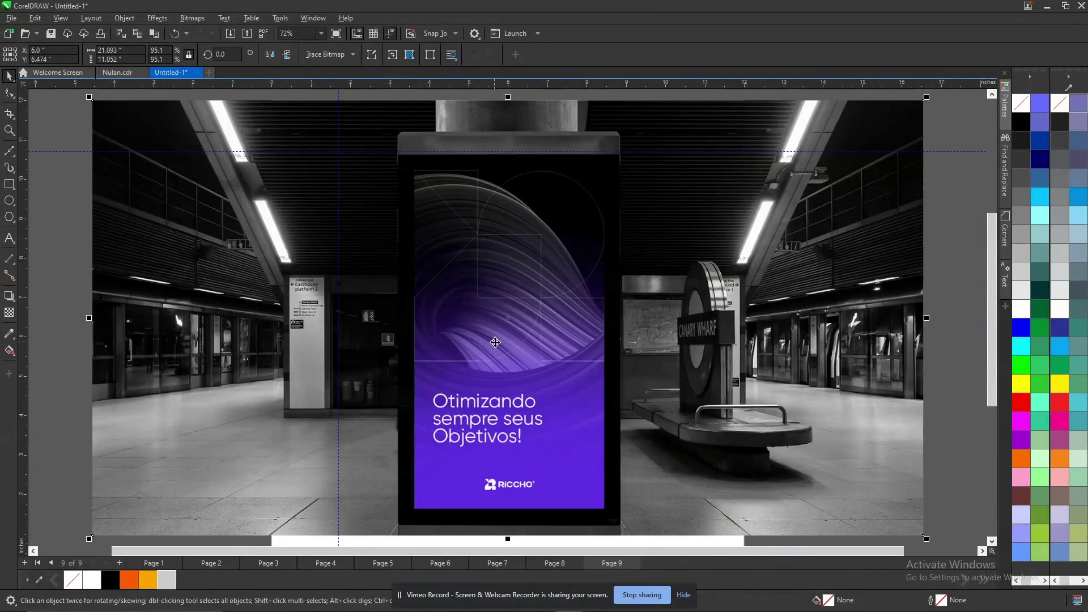
{"action": "left_click_drag", "start_coordinate": [508, 318], "coordinate": [503, 342]}
{"action": "key", "text": "shift+F2"}
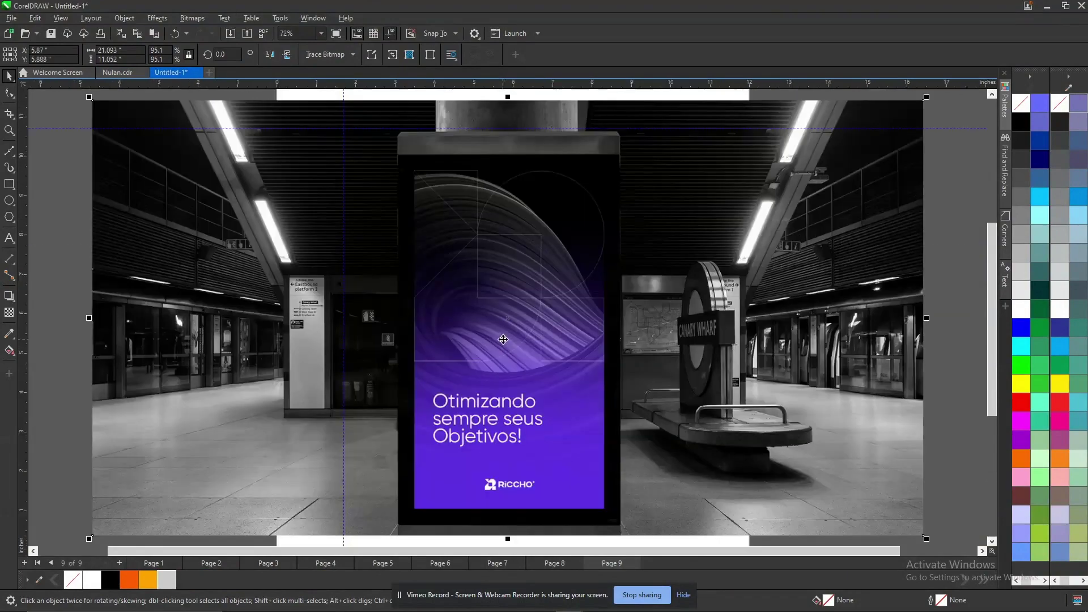
Draw a rectangle over the billboard's poster area and fit its corners to the edges, about 4.824 by 8.665 in.
{"action": "key", "text": "z"}
{"action": "left_click_drag", "start_coordinate": [368, 116], "coordinate": [625, 525]}
{"action": "left_click", "coordinate": [9, 183]}
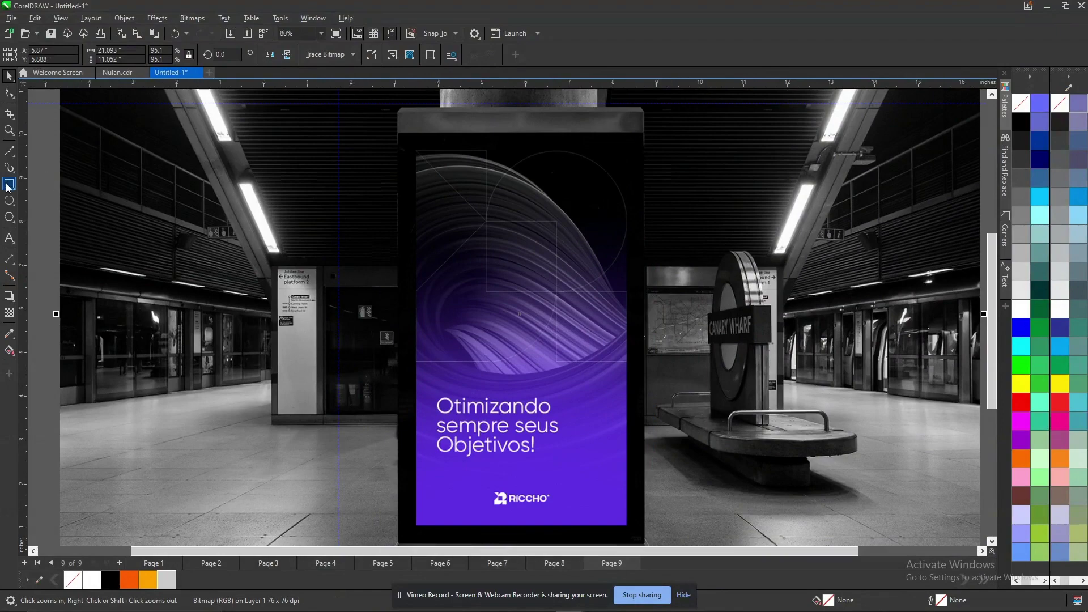
{"action": "left_click_drag", "start_coordinate": [419, 148], "coordinate": [627, 526]}
{"action": "key", "text": "space"}
{"action": "scroll", "coordinate": [416, 524], "scroll_direction": "up", "scroll_amount": 4}
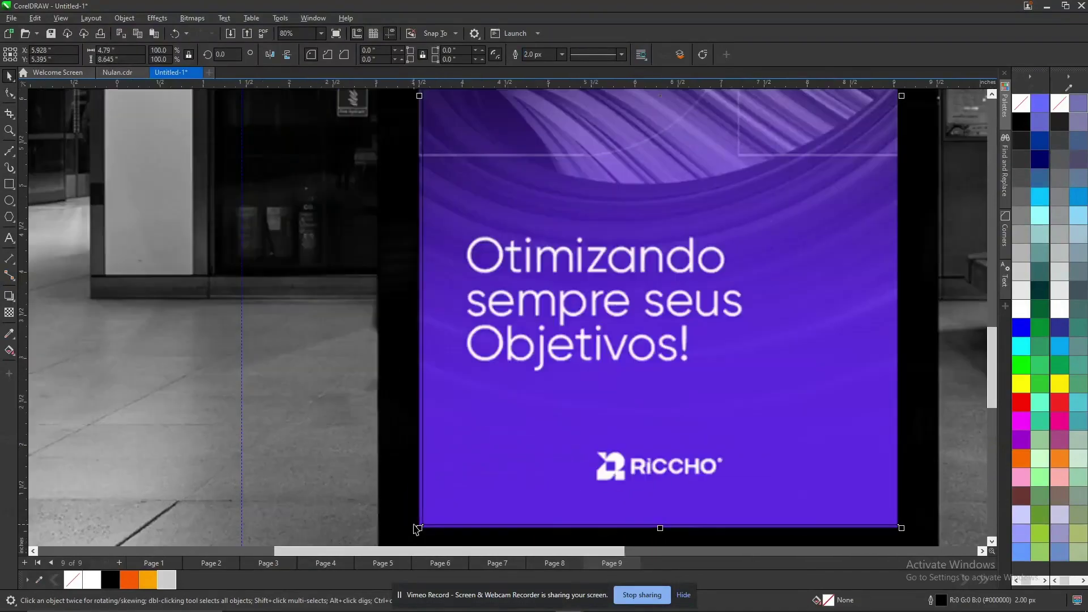
{"action": "left_click_drag", "start_coordinate": [427, 531], "coordinate": [420, 494]}
{"action": "left_click_drag", "start_coordinate": [882, 478], "coordinate": [882, 469]}
{"action": "scroll", "coordinate": [340, 481], "scroll_direction": "down", "scroll_amount": 5}
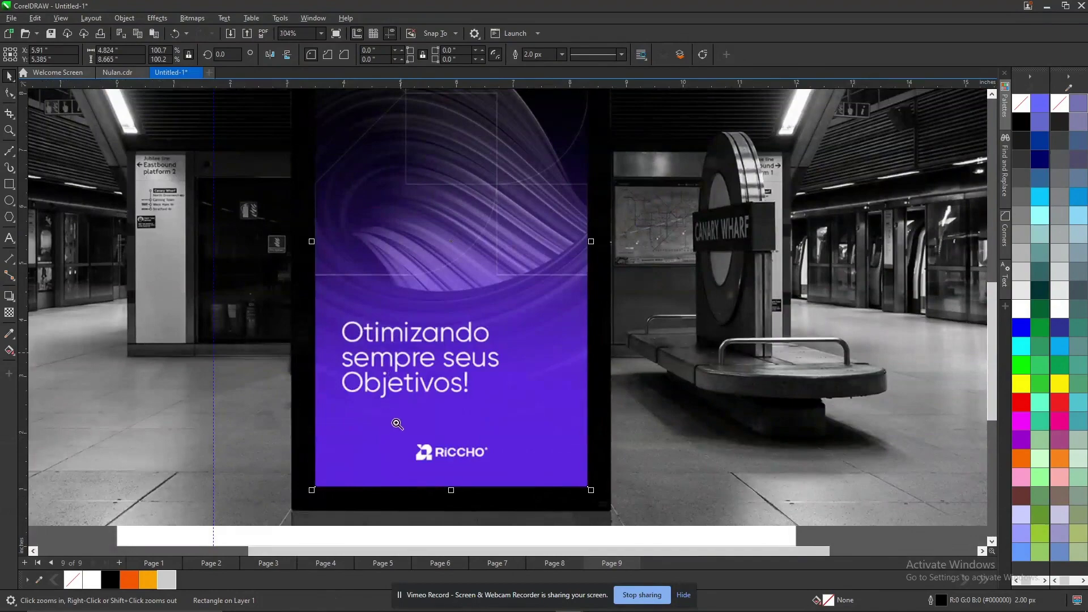
Check the rectangle against the poster's upper edge and group it with the station photo.
{"action": "right_click", "coordinate": [418, 420]}
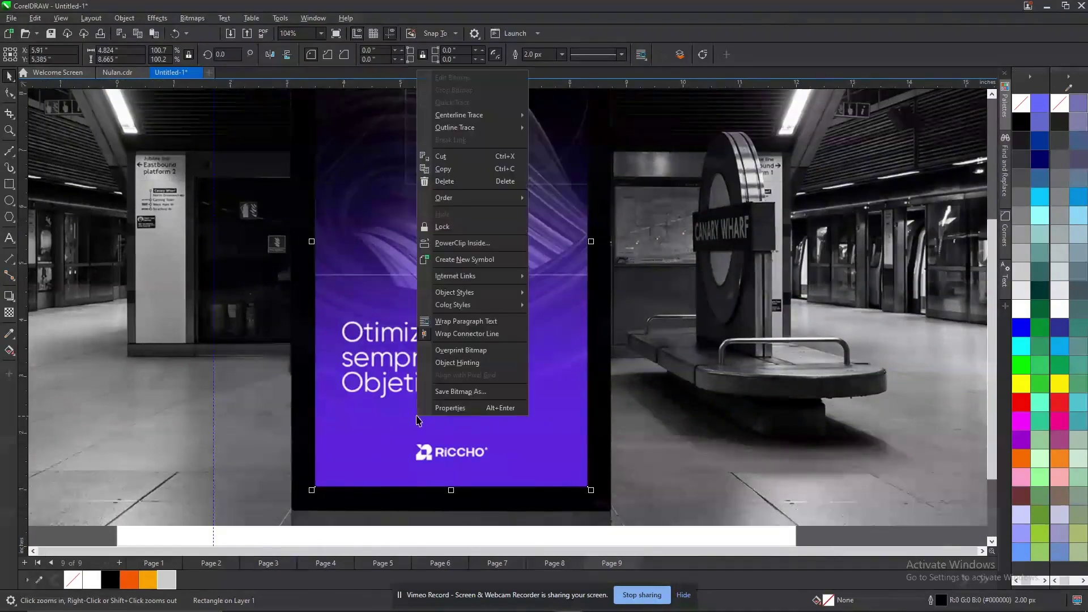
{"action": "left_click", "coordinate": [669, 416]}
{"action": "key", "text": "F2"}
{"action": "left_click_drag", "start_coordinate": [362, 117], "coordinate": [595, 196]}
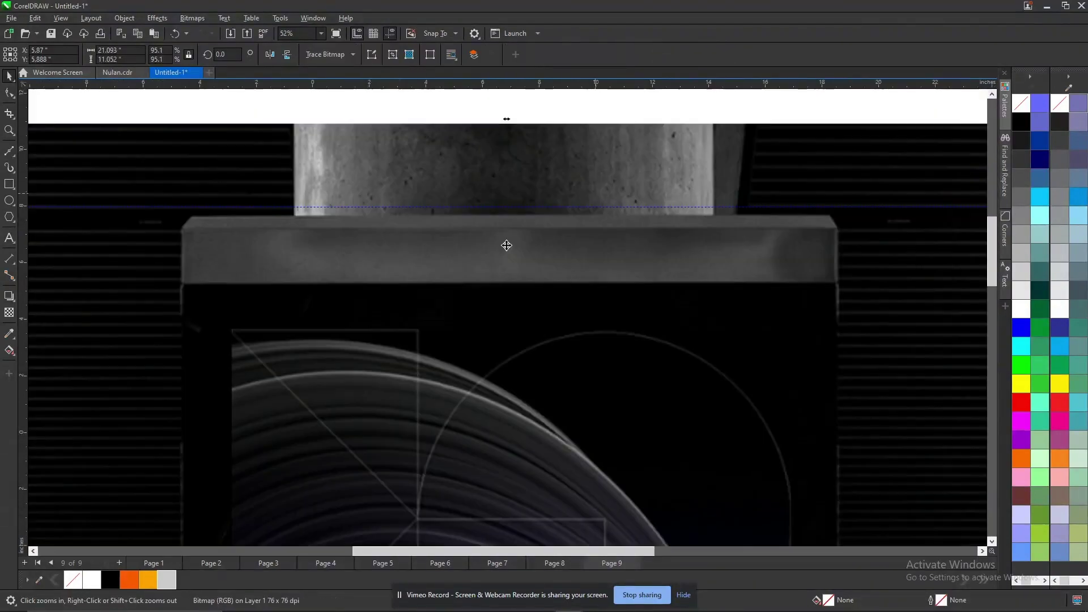
{"action": "left_click", "coordinate": [420, 356]}
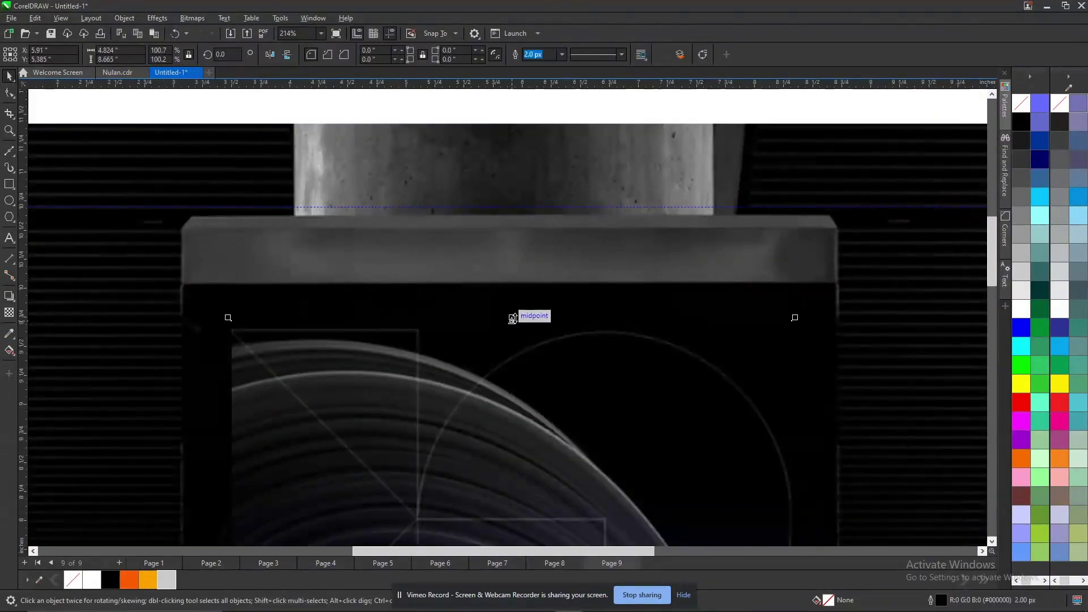
{"action": "scroll", "coordinate": [513, 319], "scroll_direction": "down", "scroll_amount": 3}
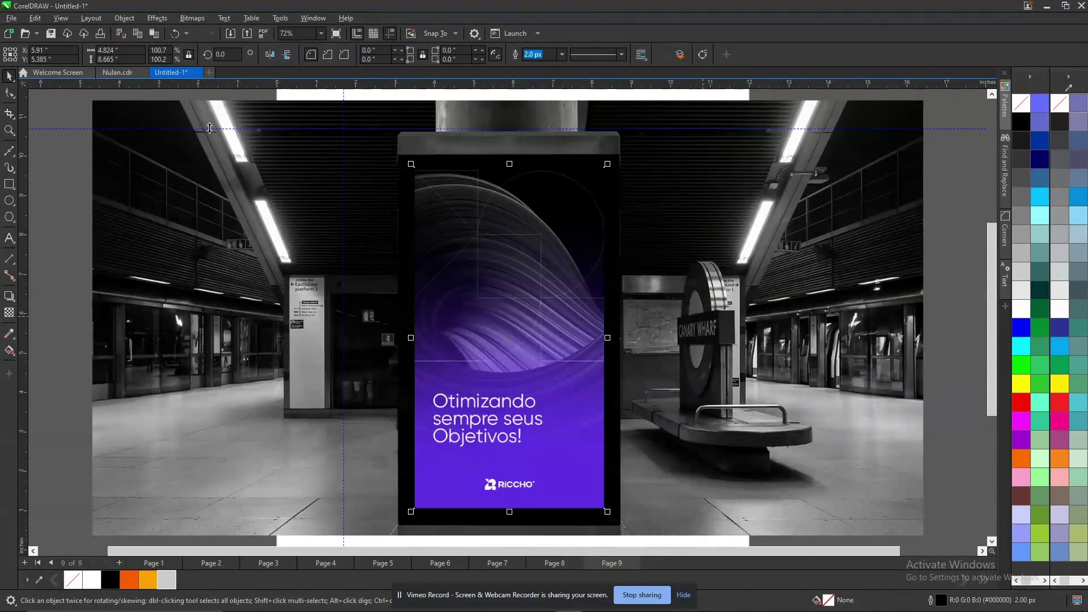
{"action": "left_click", "coordinate": [562, 339]}
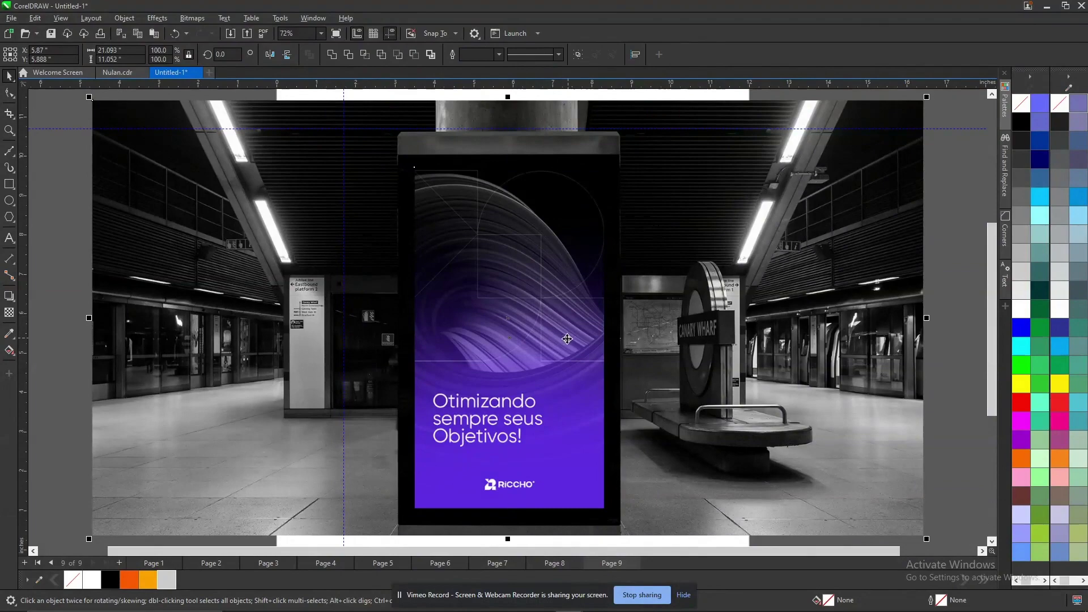
{"action": "scroll", "coordinate": [568, 338], "scroll_direction": "down", "scroll_amount": 3}
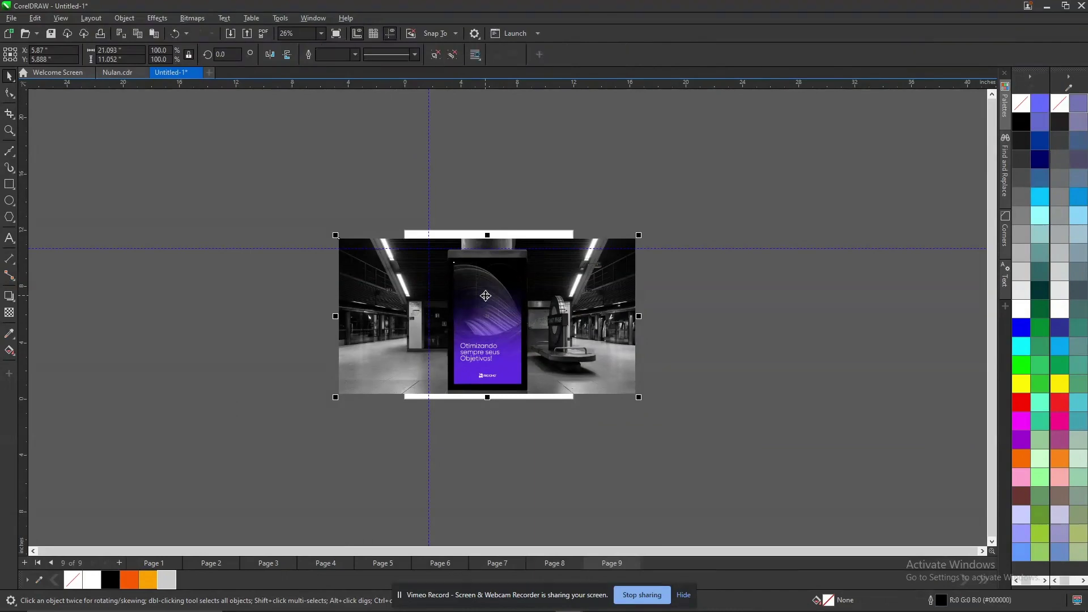
{"action": "scroll", "coordinate": [485, 301], "scroll_direction": "up", "scroll_amount": 3}
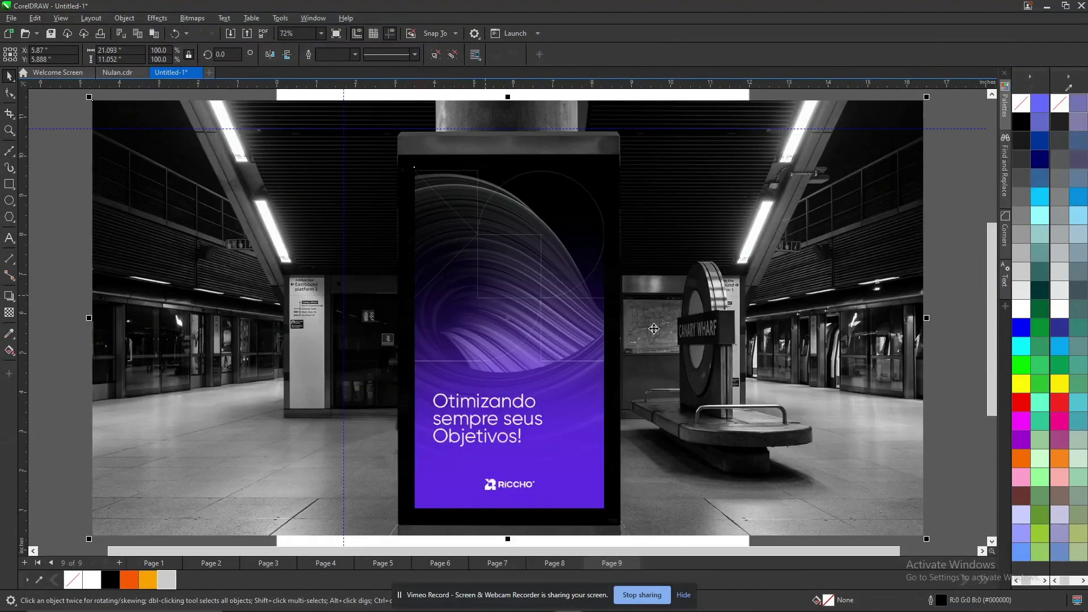
Switch to the Chrome window with the letterhead mockup search and open Behance in a new tab.
{"action": "mouse_move", "coordinate": [625, 602]}
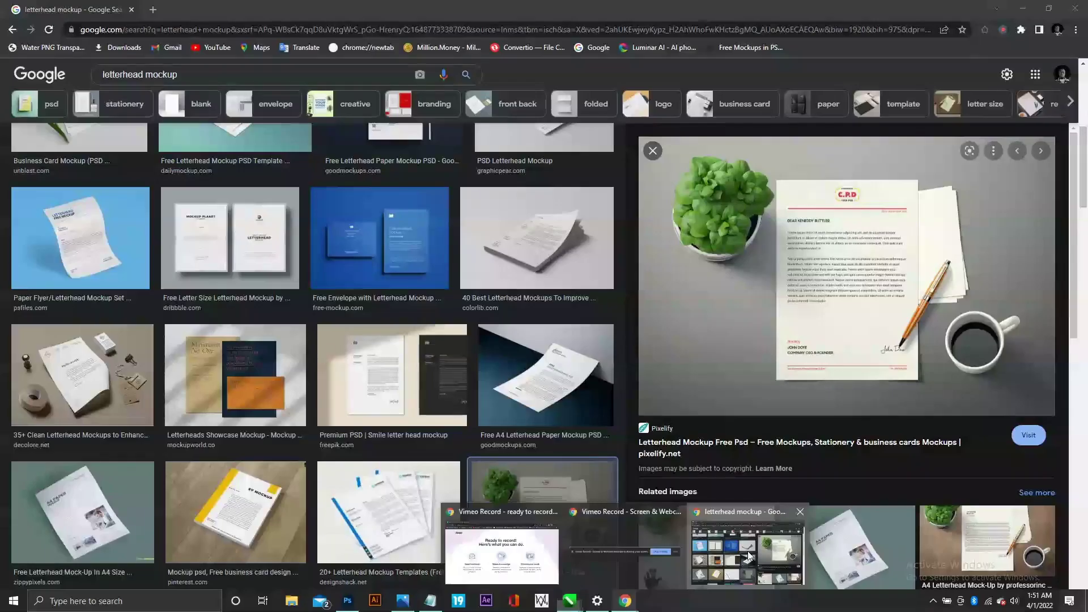
{"action": "left_click", "coordinate": [747, 551]}
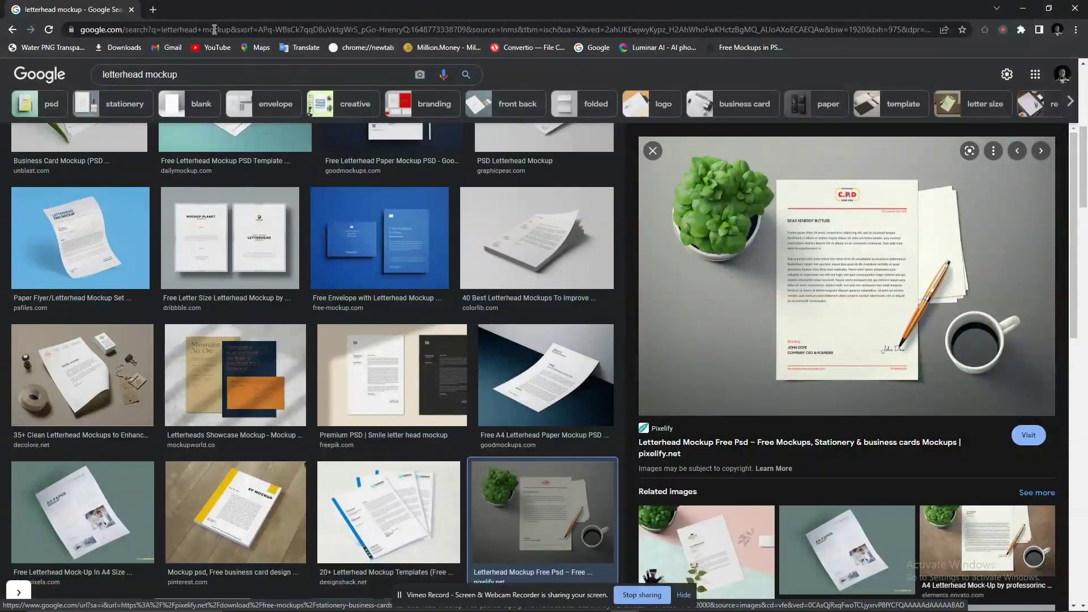
{"action": "left_click", "coordinate": [163, 17]}
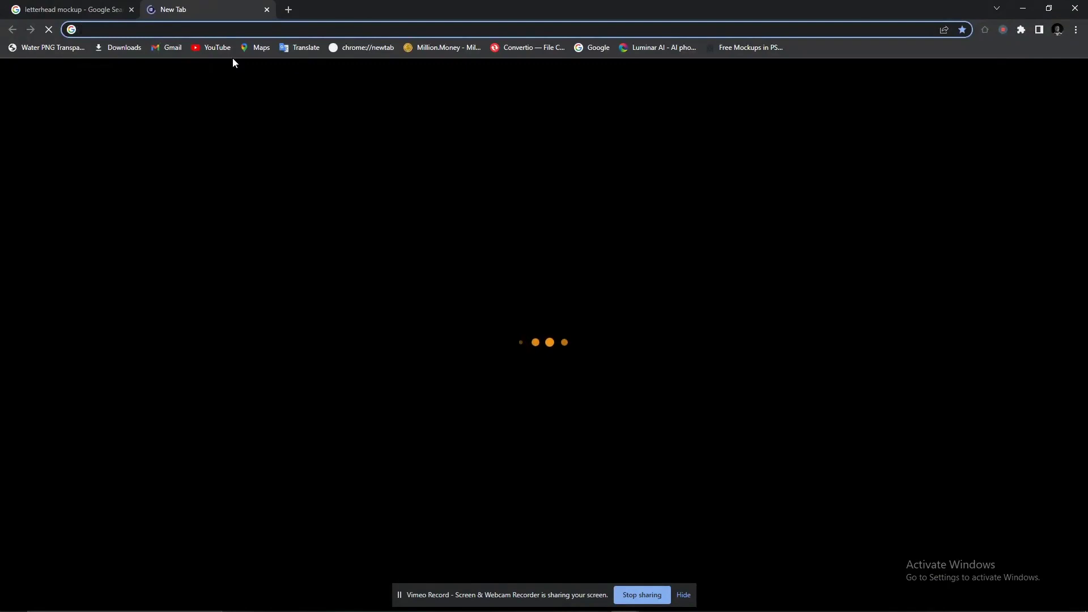
{"action": "type", "text": "beha"}
{"action": "key", "text": "Return"}
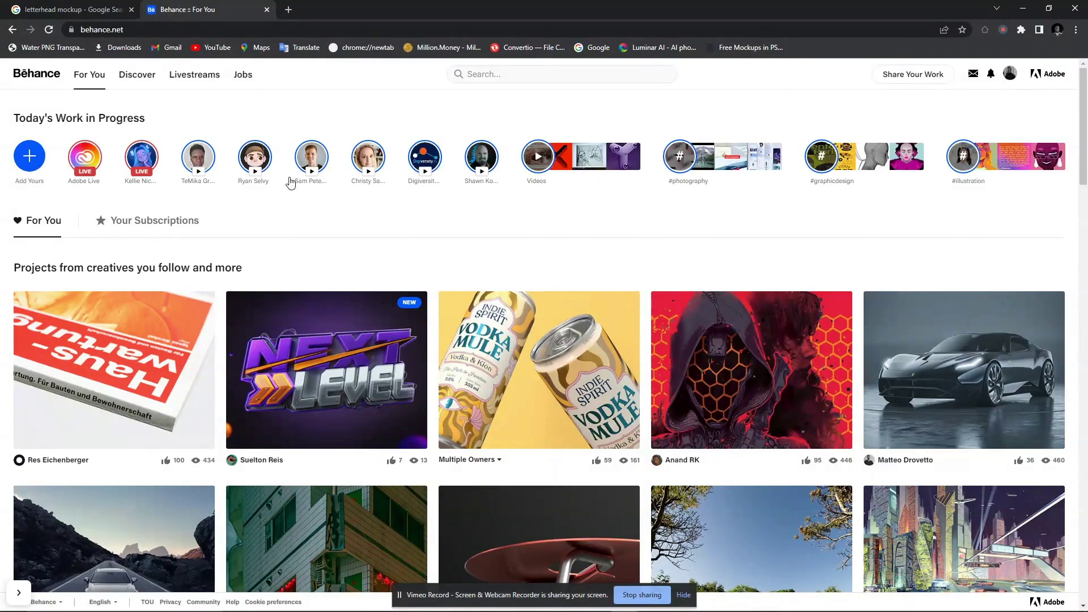
{"action": "left_click", "coordinate": [527, 75]}
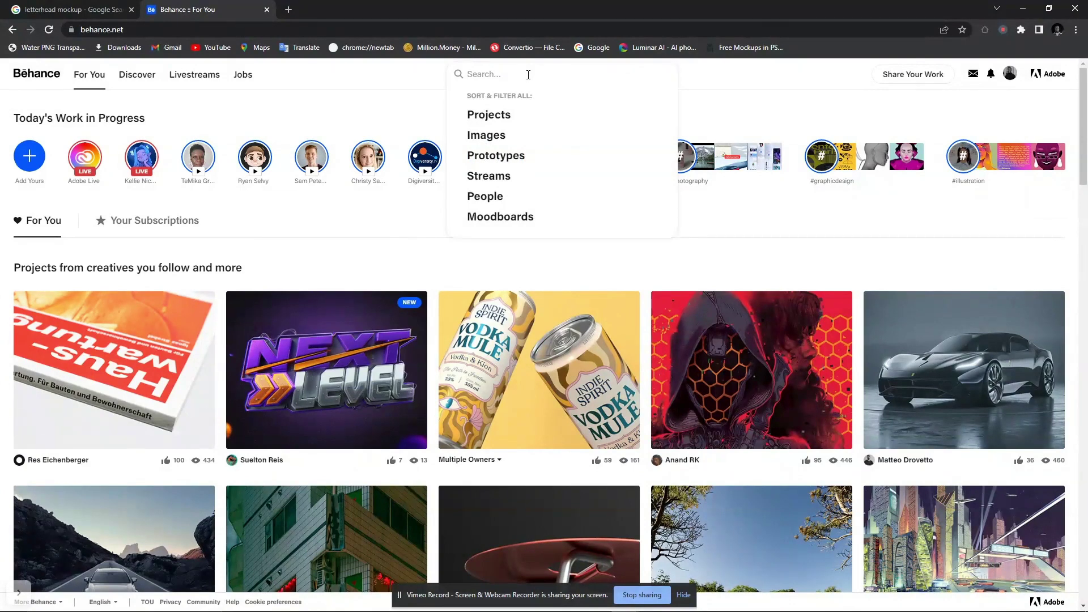
{"action": "scroll", "coordinate": [579, 102], "scroll_direction": "down", "scroll_amount": 9}
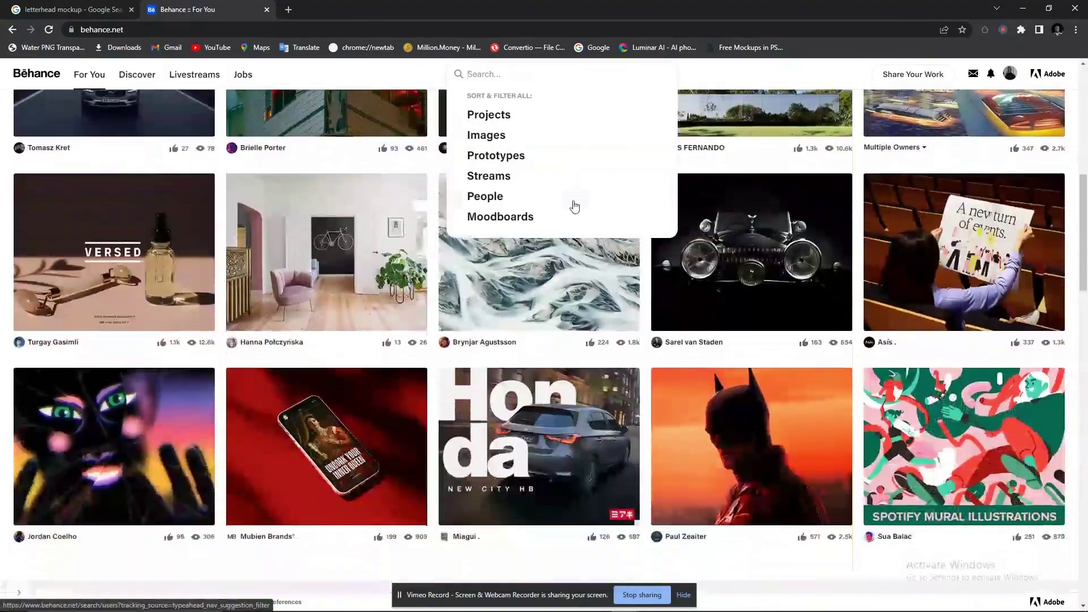
Switch to CorelDRAW and review the finished letterhead mockup on page 8.
{"action": "key", "text": "alt+Tab"}
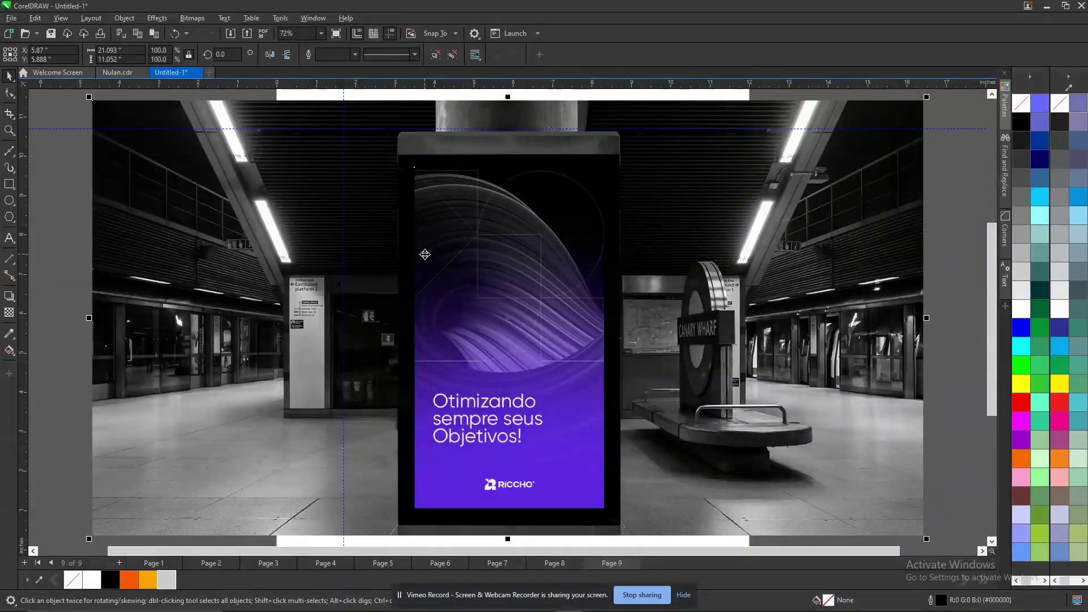
{"action": "key", "text": "Page_Up"}
{"action": "key", "text": "Page_Up"}
{"action": "key", "text": "Page_Down"}
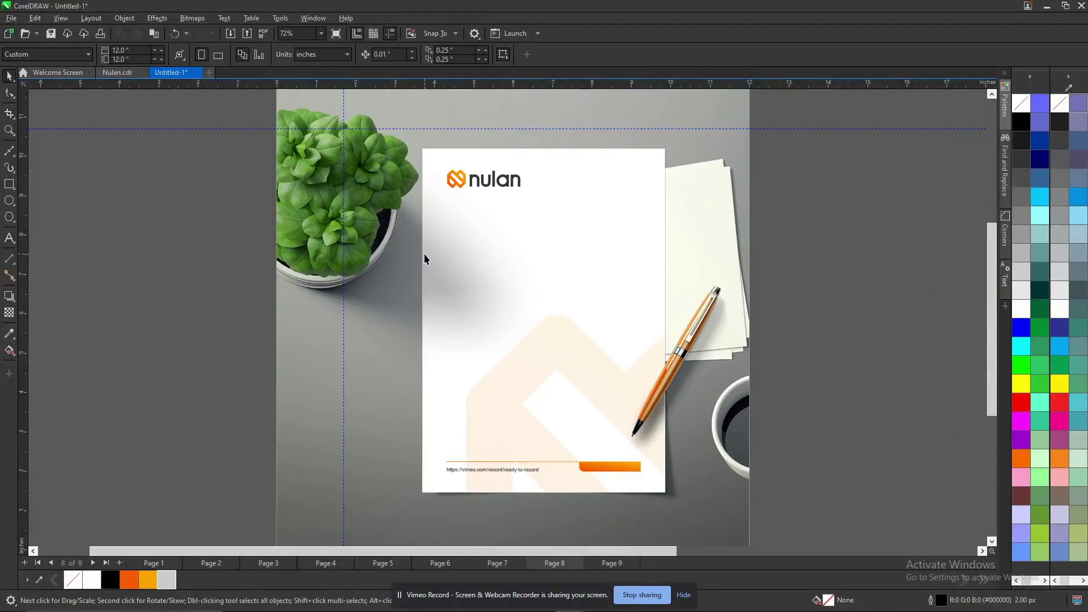
Return to Behance in Chrome and search its projects for Bank Branding.
{"action": "key", "text": "alt+Tab"}
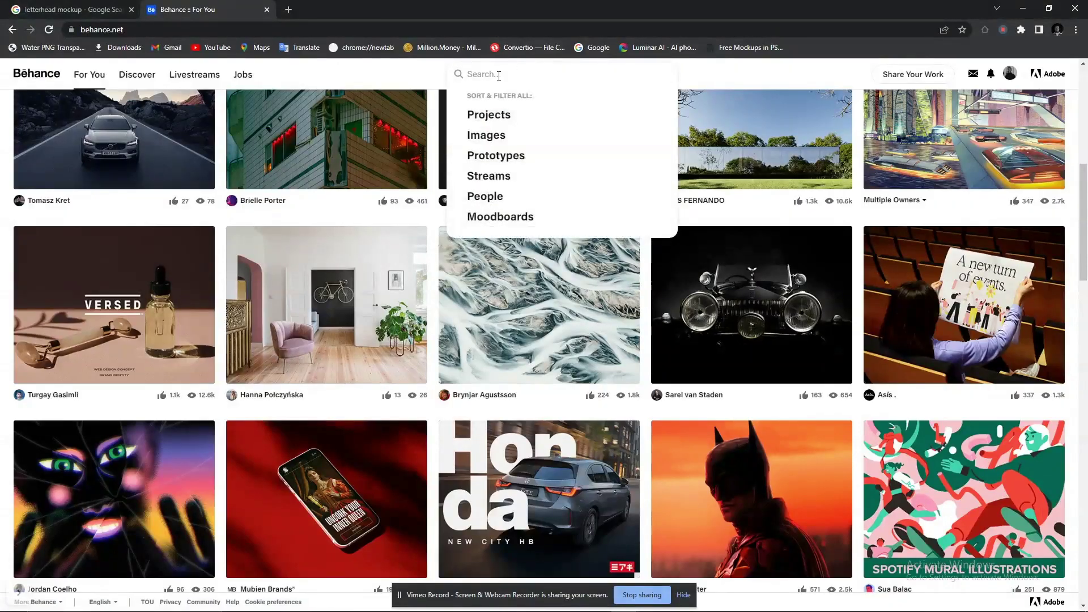
{"action": "type", "text": "Branding"}
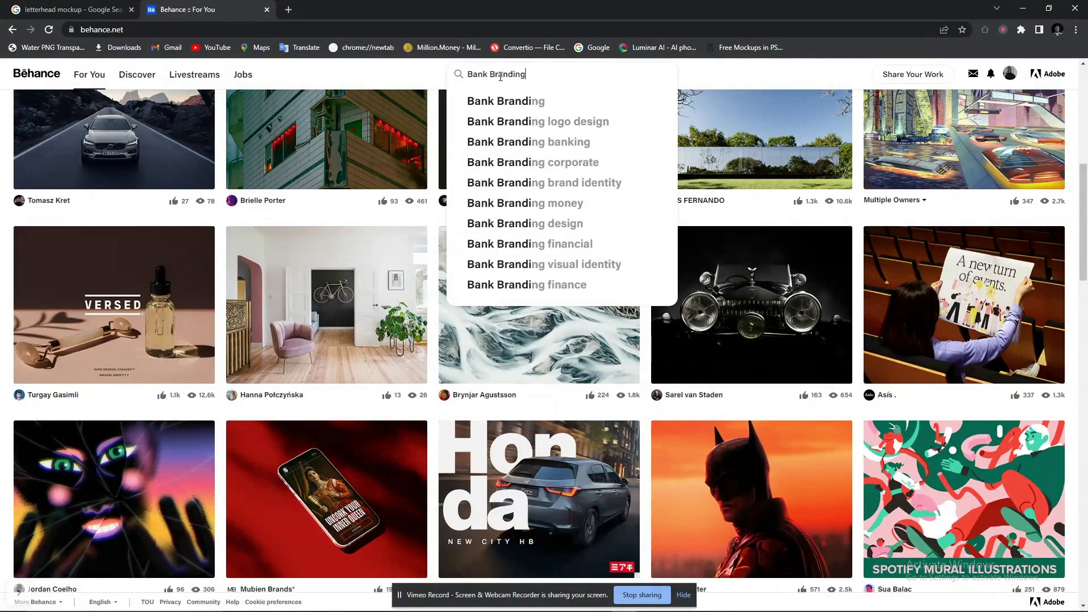
{"action": "key", "text": "Return"}
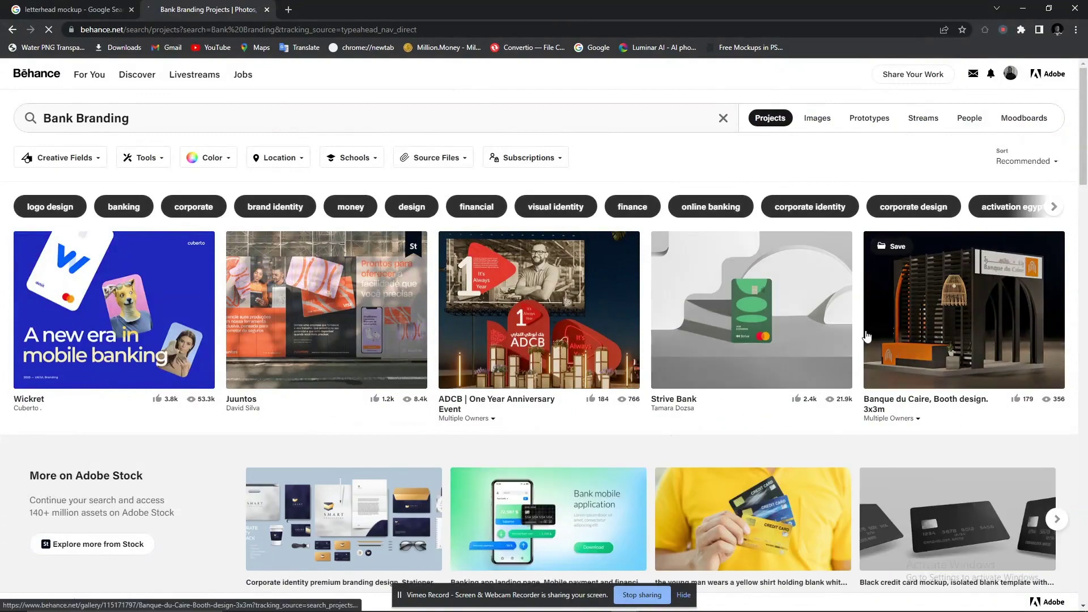
Browse the bank branding projects for mockup references and open the Mkoba Brand Identity project.
{"action": "scroll", "coordinate": [696, 393], "scroll_direction": "down", "scroll_amount": 7}
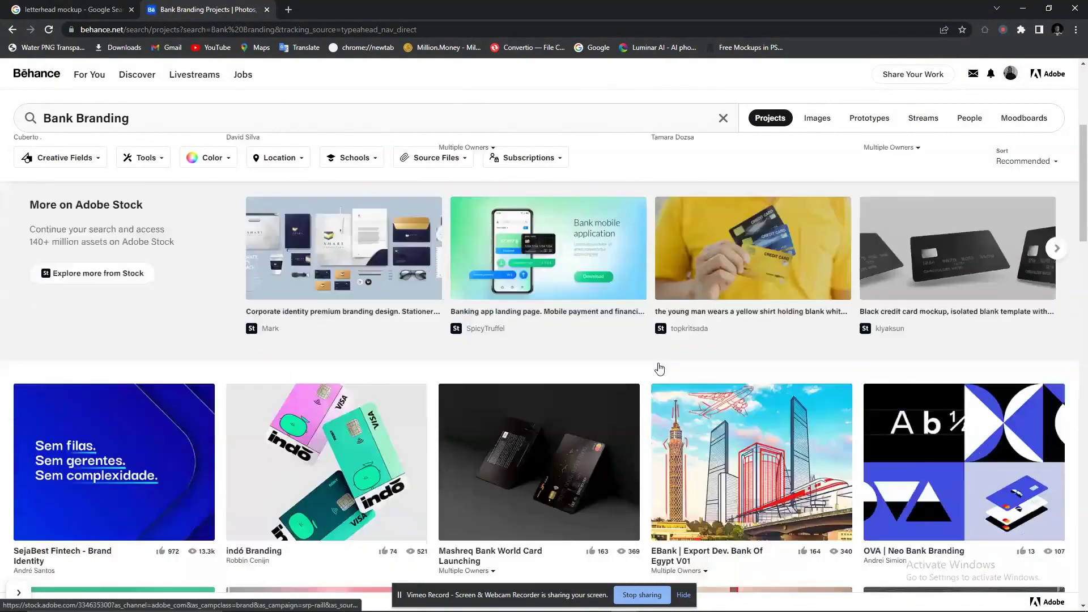
{"action": "scroll", "coordinate": [738, 360], "scroll_direction": "down", "scroll_amount": 4}
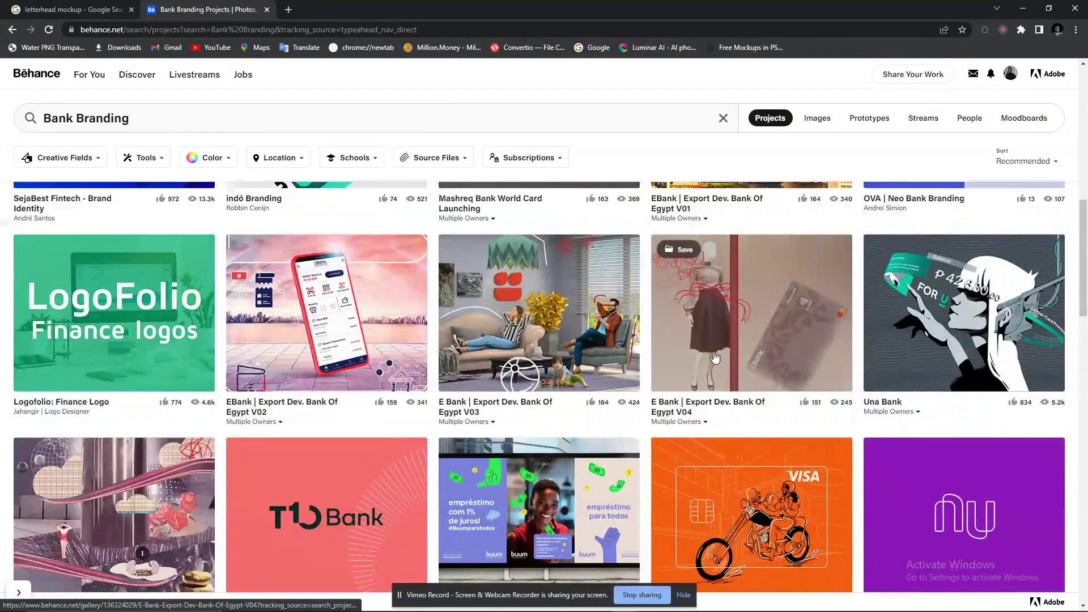
{"action": "scroll", "coordinate": [500, 348], "scroll_direction": "down", "scroll_amount": 3}
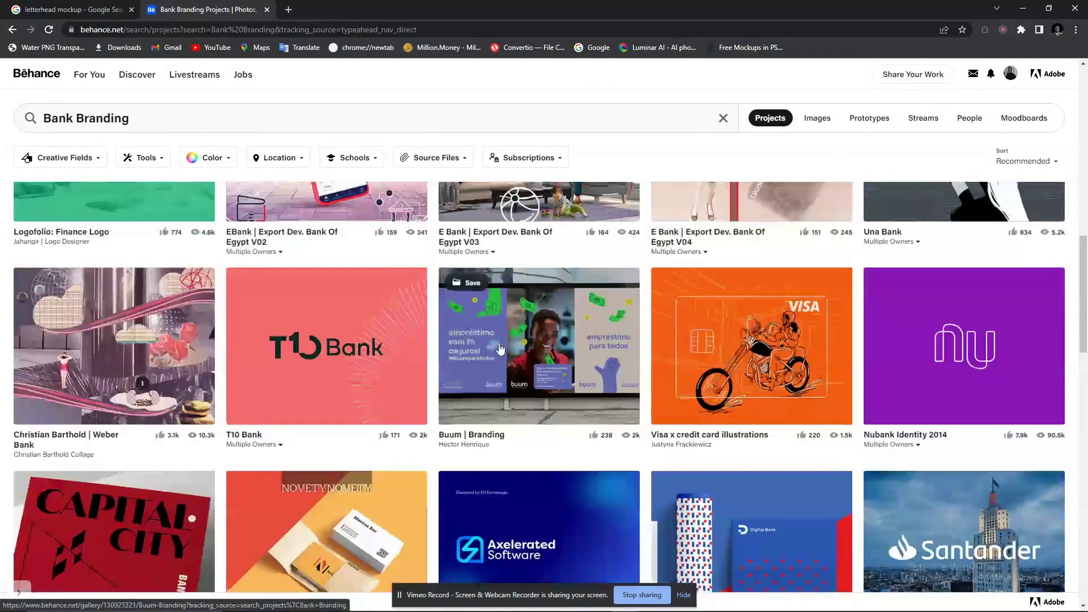
{"action": "scroll", "coordinate": [499, 347], "scroll_direction": "down", "scroll_amount": 3}
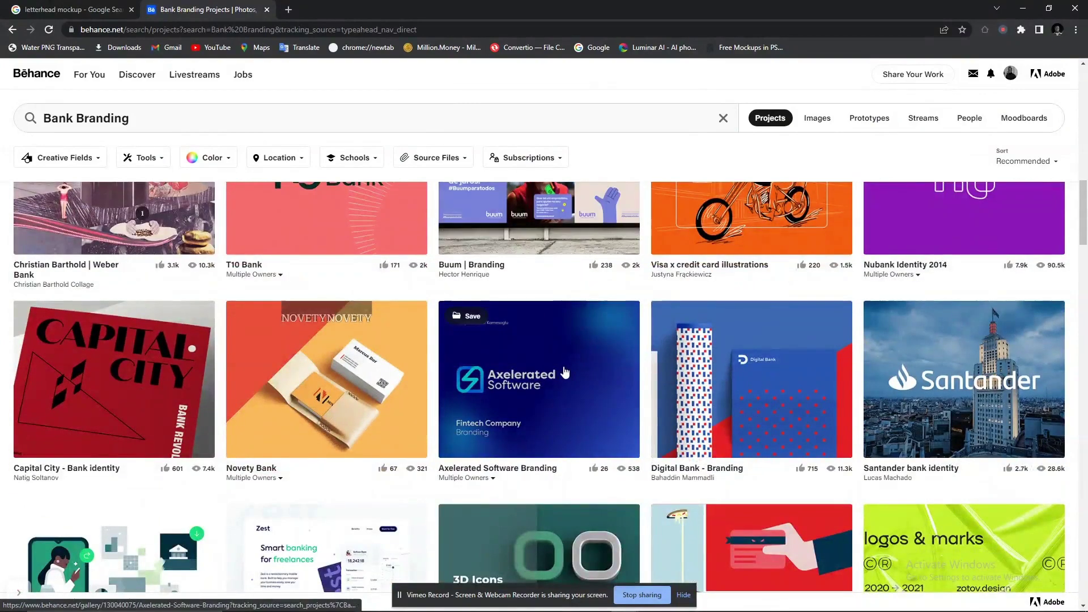
{"action": "scroll", "coordinate": [567, 362], "scroll_direction": "down", "scroll_amount": 7}
{"action": "scroll", "coordinate": [566, 368], "scroll_direction": "up", "scroll_amount": 5}
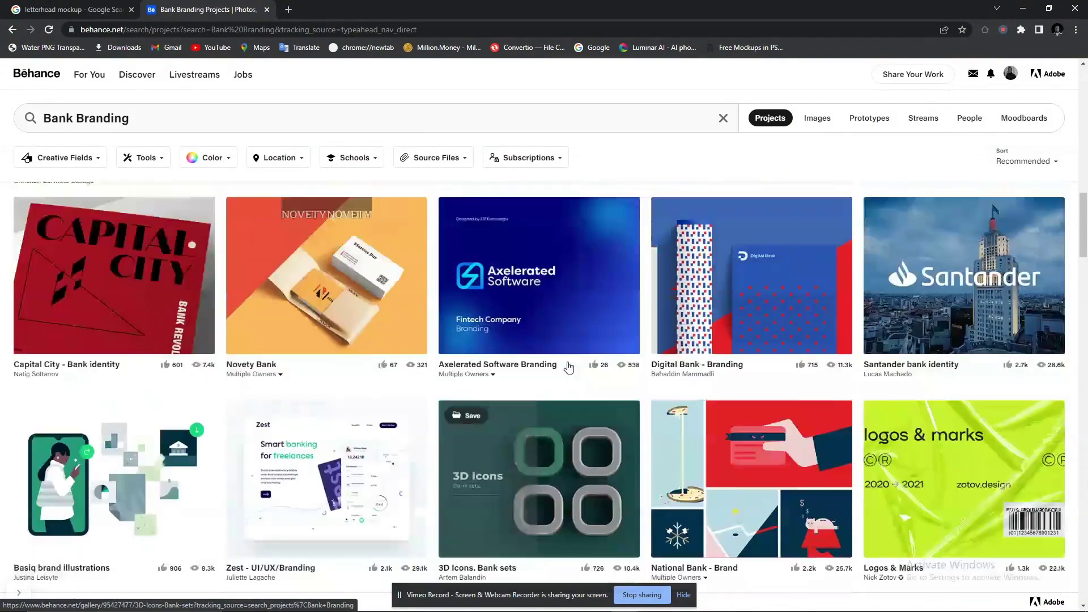
{"action": "scroll", "coordinate": [559, 364], "scroll_direction": "down", "scroll_amount": 5}
{"action": "scroll", "coordinate": [555, 364], "scroll_direction": "up", "scroll_amount": 1}
{"action": "left_click", "coordinate": [543, 374]}
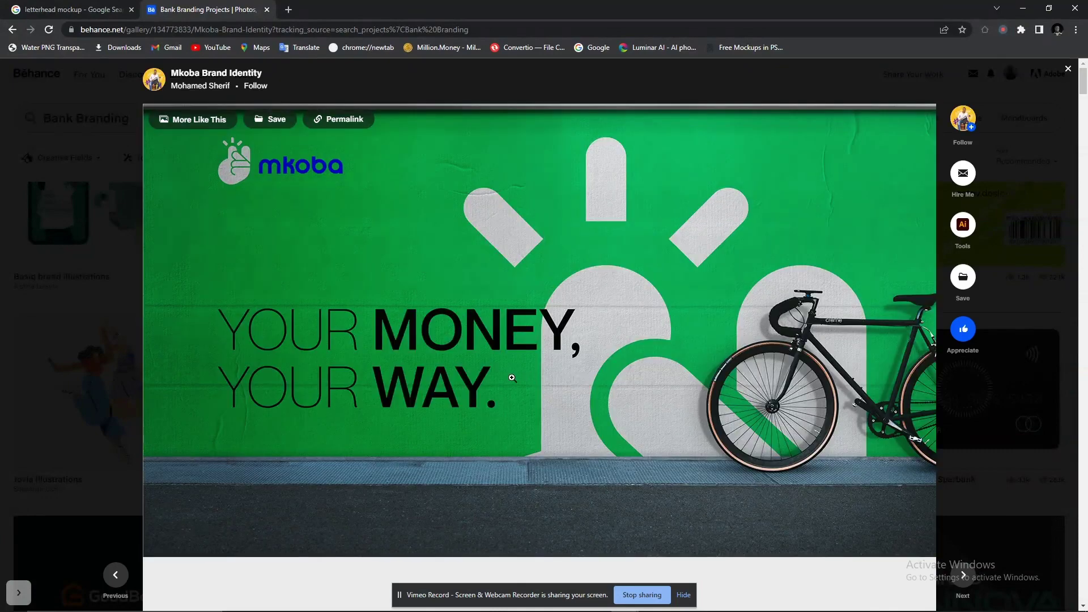
Find the project's image with the phone and smartwatch mockups and open it enlarged.
{"action": "scroll", "coordinate": [513, 378], "scroll_direction": "down", "scroll_amount": 15}
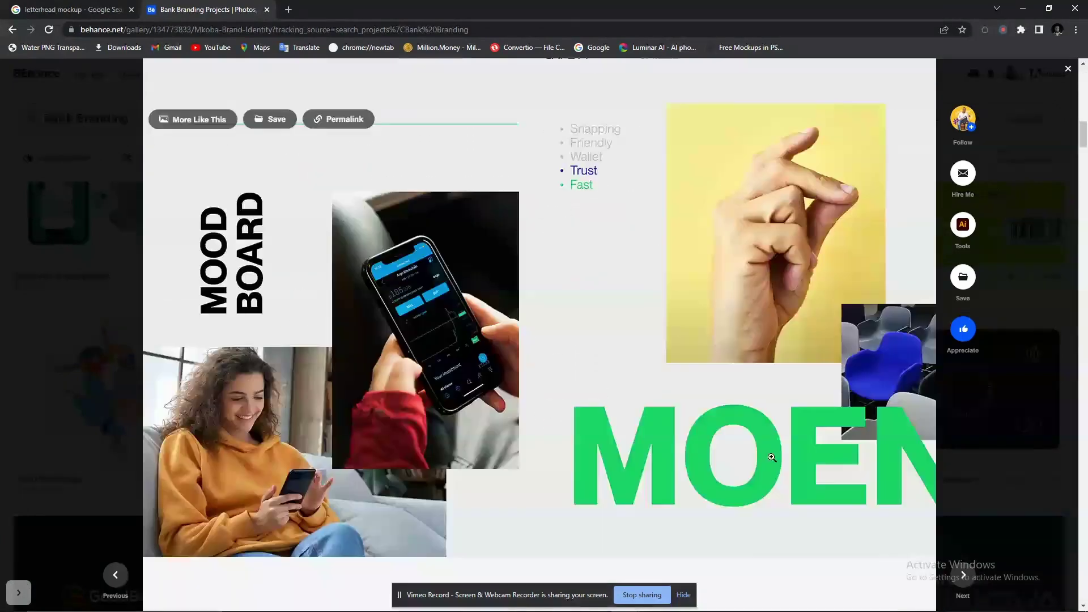
{"action": "scroll", "coordinate": [772, 458], "scroll_direction": "down", "scroll_amount": 9}
{"action": "scroll", "coordinate": [678, 463], "scroll_direction": "down", "scroll_amount": 12}
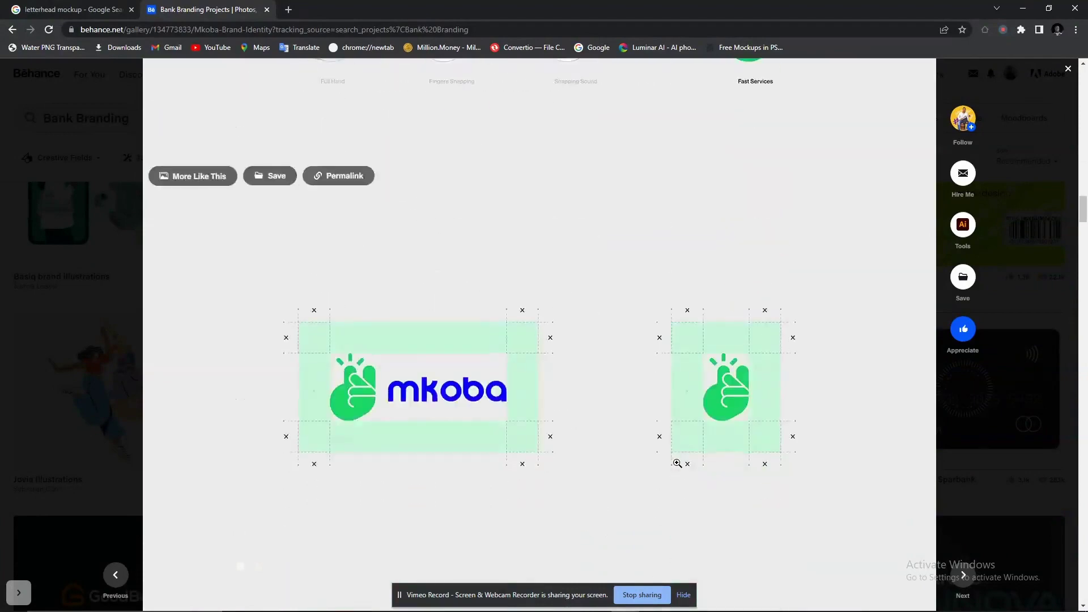
{"action": "scroll", "coordinate": [677, 463], "scroll_direction": "down", "scroll_amount": 10}
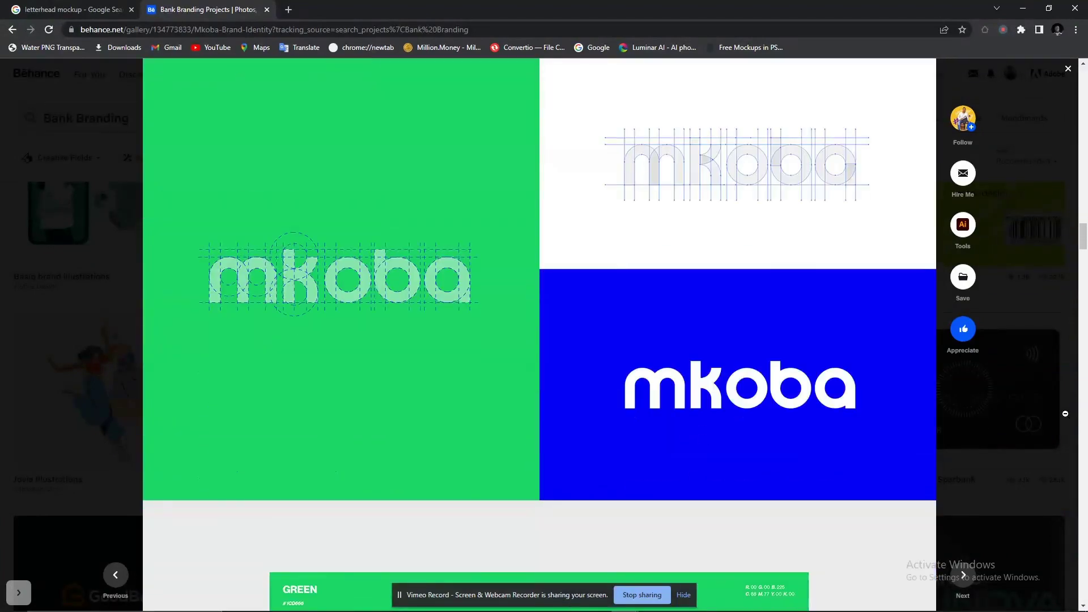
{"action": "left_click_drag", "start_coordinate": [1084, 244], "coordinate": [1077, 340]}
{"action": "mouse_move", "coordinate": [757, 290]}
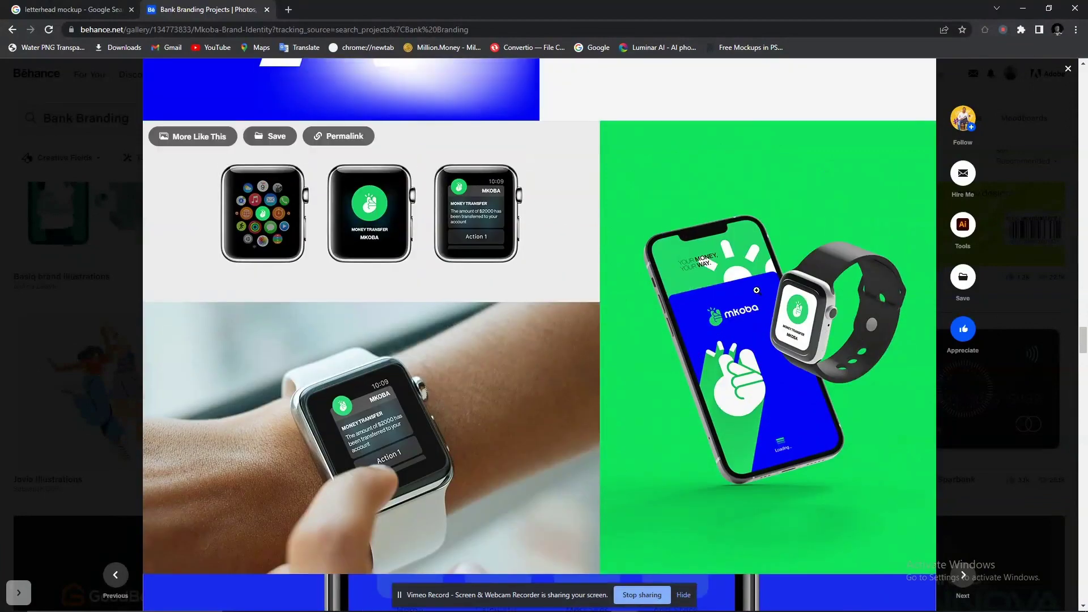
{"action": "left_click", "coordinate": [737, 289]}
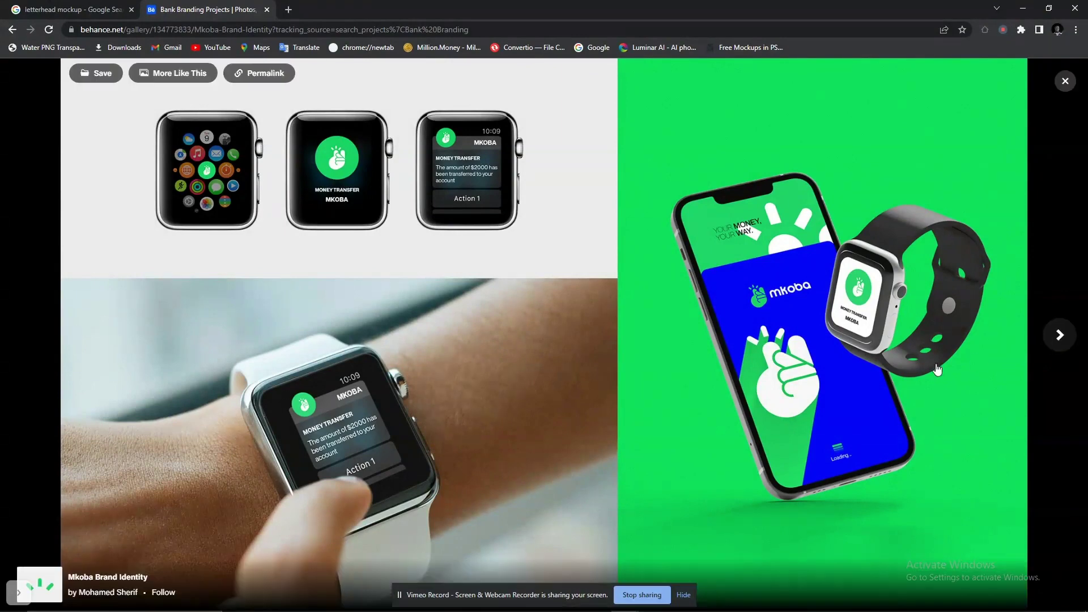
Switch to CorelDRAW, add page 10 to Untitled-1 and paste the screen capture of the phone and smartwatch mockups.
{"action": "key", "text": "alt+Tab"}
{"action": "key", "text": "Page_Down"}
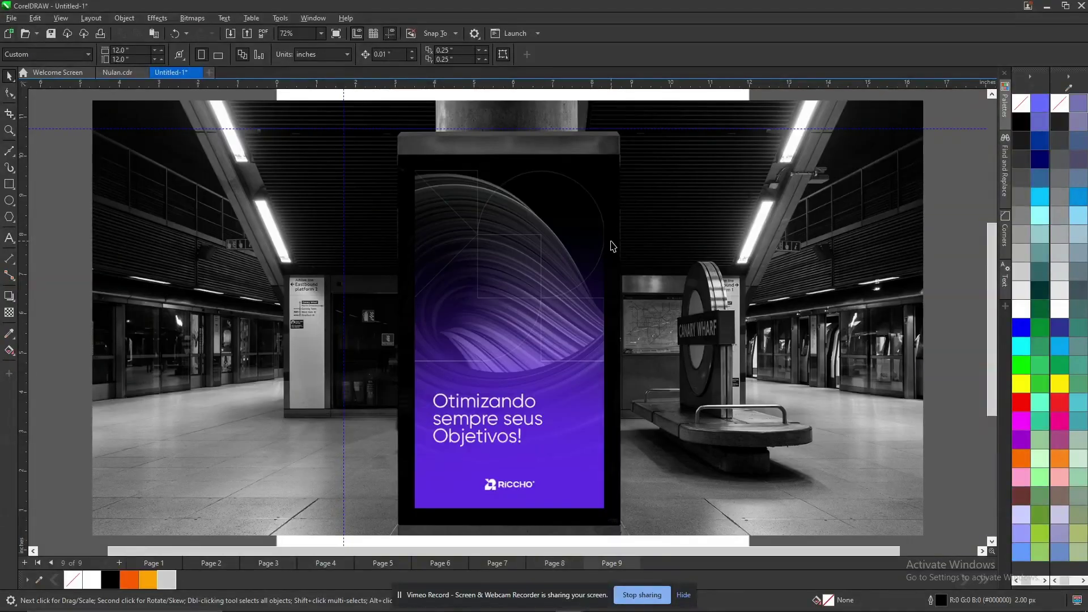
{"action": "key", "text": "Page_Down"}
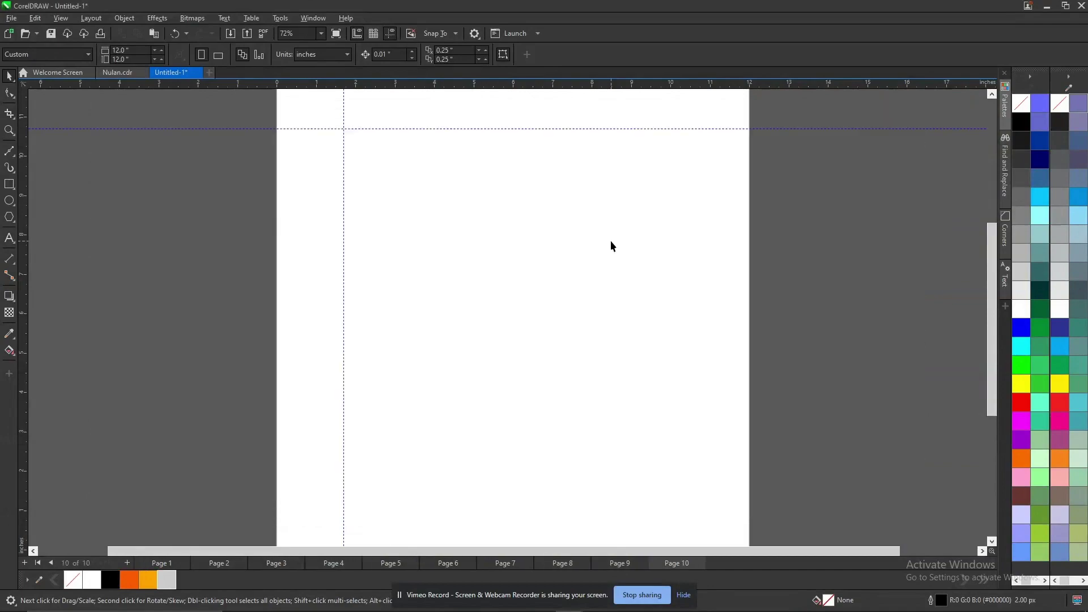
{"action": "key", "text": "ctrl+v"}
{"action": "key", "text": "F4"}
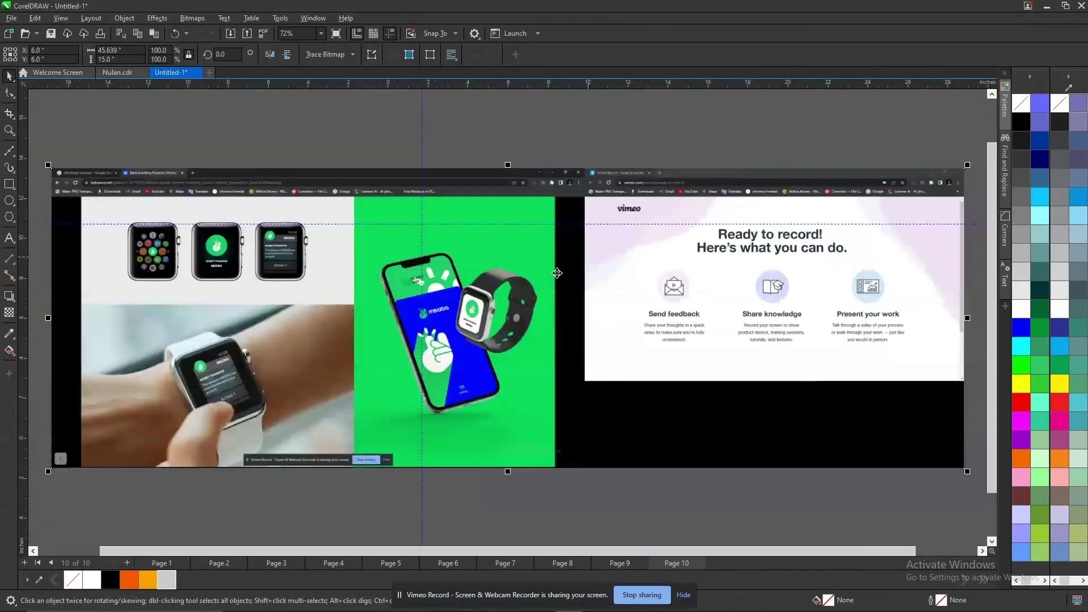
Examine the phone and smartwatch mockups in the pasted capture on page 10 against the full logo on page 6.
{"action": "scroll", "coordinate": [526, 436], "scroll_direction": "up", "scroll_amount": 1}
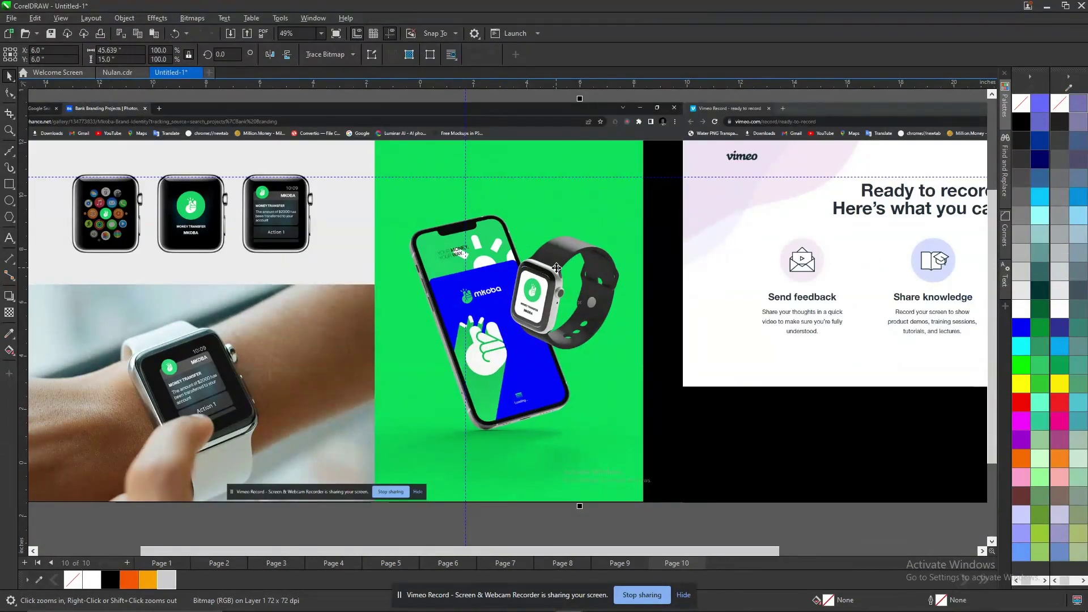
{"action": "key", "text": "Page_Up"}
{"action": "key", "text": "Page_Up"}
{"action": "key", "text": "Page_Up"}
{"action": "key", "text": "Page_Up"}
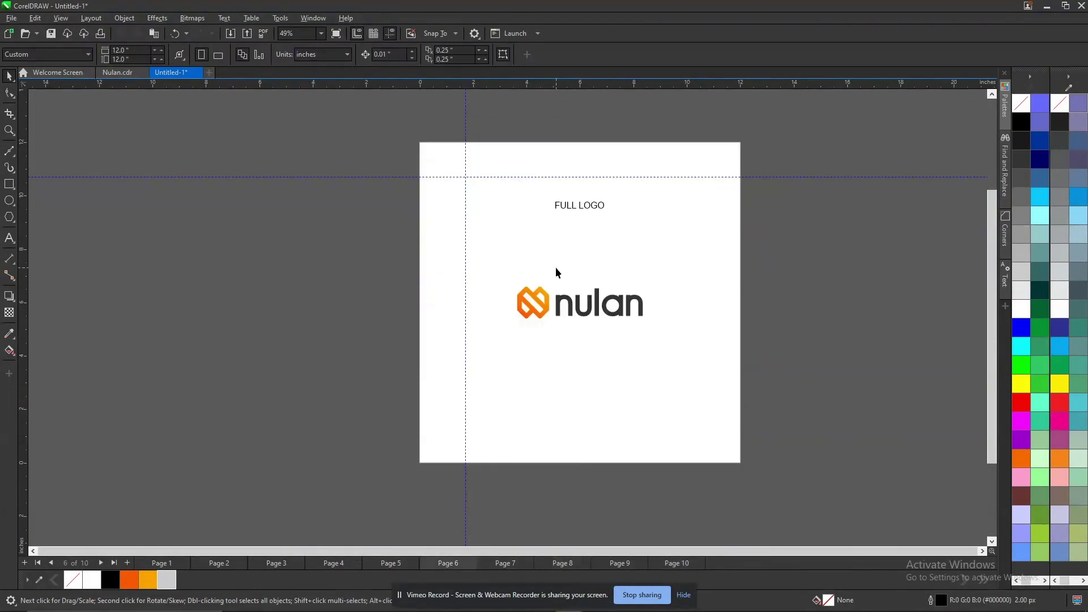
{"action": "key", "text": "Page_Down"}
{"action": "key", "text": "Page_Down"}
{"action": "key", "text": "Page_Down"}
{"action": "key", "text": "Page_Down"}
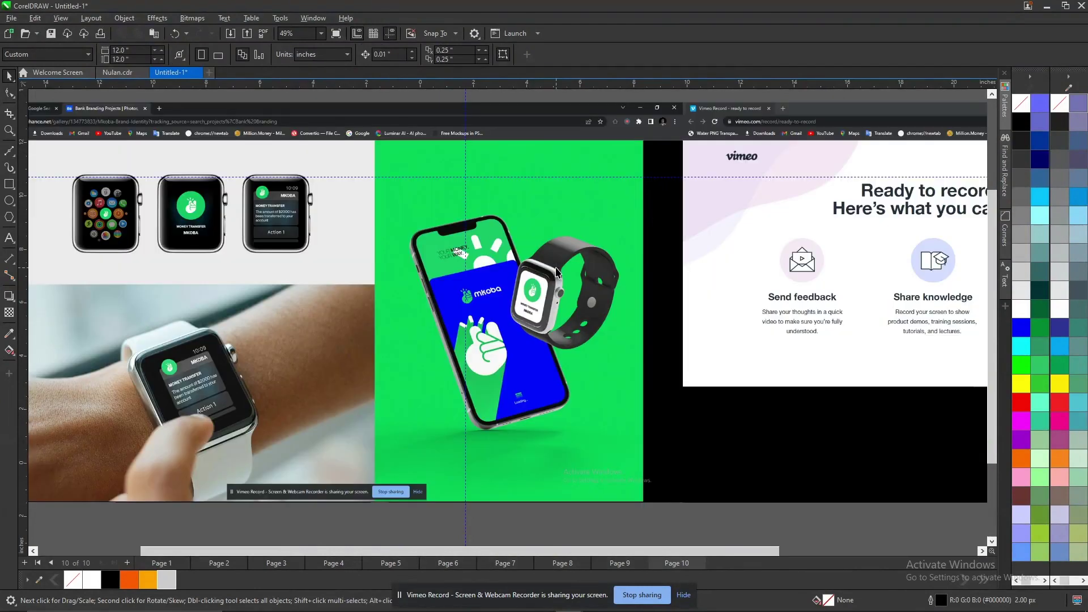
{"action": "key", "text": "z"}
{"action": "left_click_drag", "start_coordinate": [445, 263], "coordinate": [663, 456]}
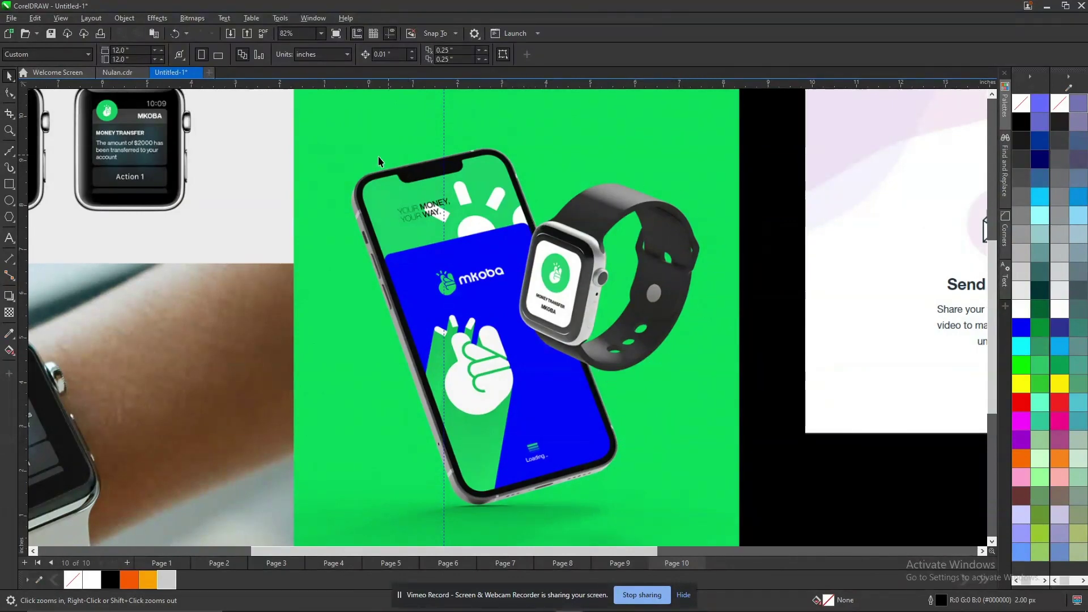
{"action": "scroll", "coordinate": [475, 279], "scroll_direction": "down", "scroll_amount": 3}
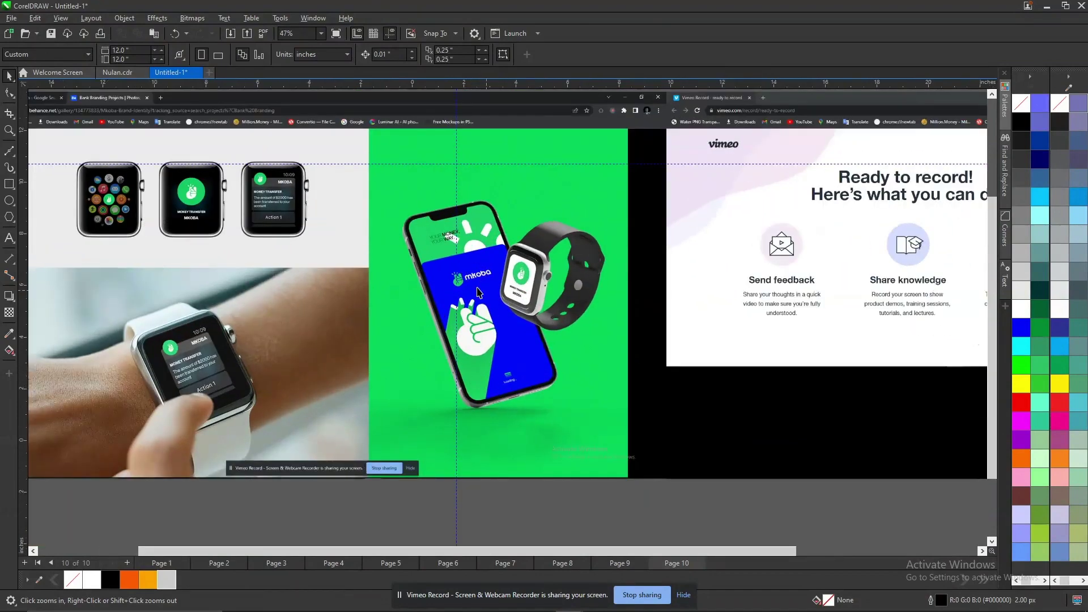
Crop the pasted capture to the mockups by intersecting it with a rectangle about 23.5 × 12.4 in, and centre the result on the page.
{"action": "key", "text": "space"}
{"action": "left_click", "coordinate": [486, 257]}
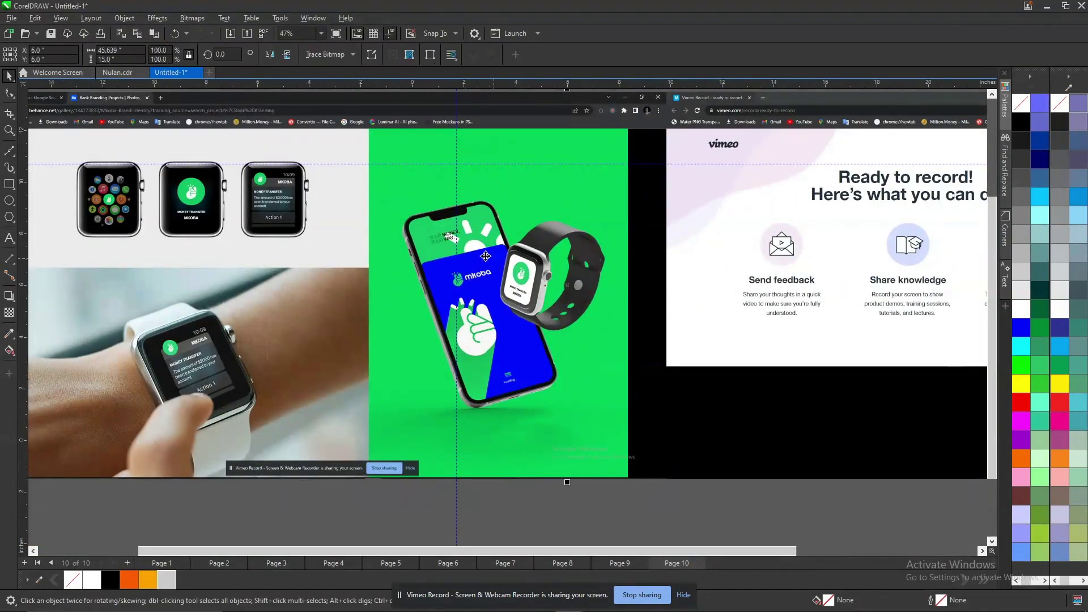
{"action": "scroll", "coordinate": [419, 267], "scroll_direction": "down", "scroll_amount": 3}
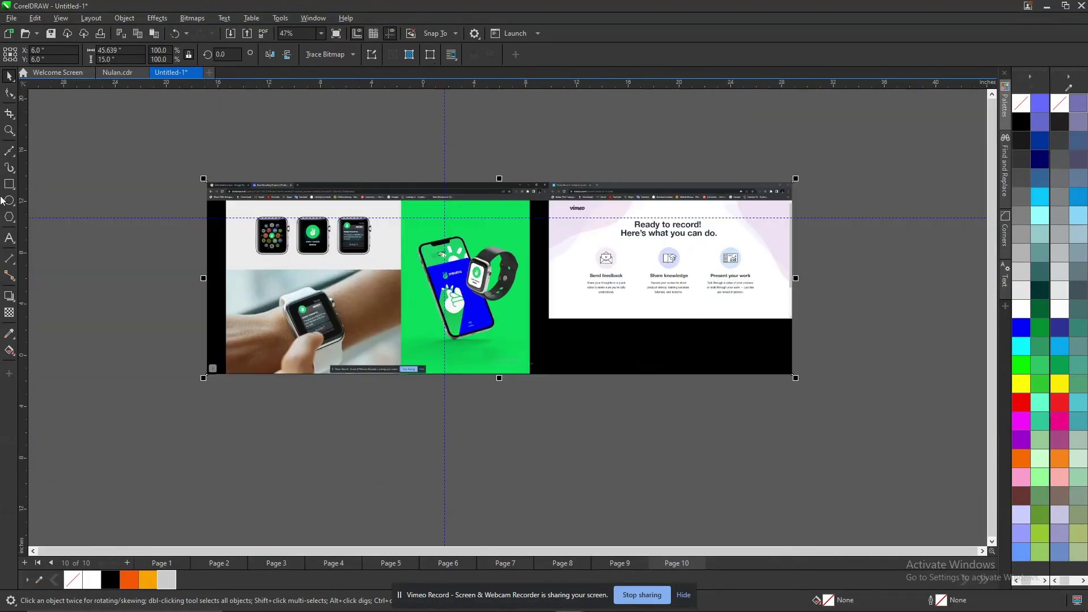
{"action": "key", "text": "F6"}
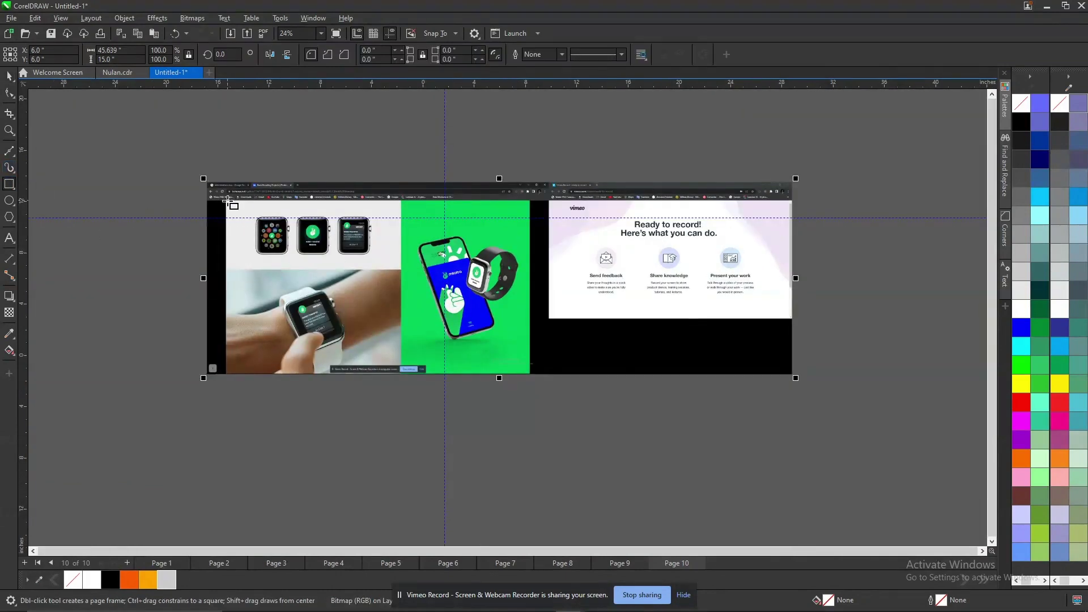
{"action": "left_click_drag", "start_coordinate": [227, 200], "coordinate": [530, 359]}
{"action": "key", "text": "space"}
{"action": "left_click", "coordinate": [597, 339], "text": "shift"}
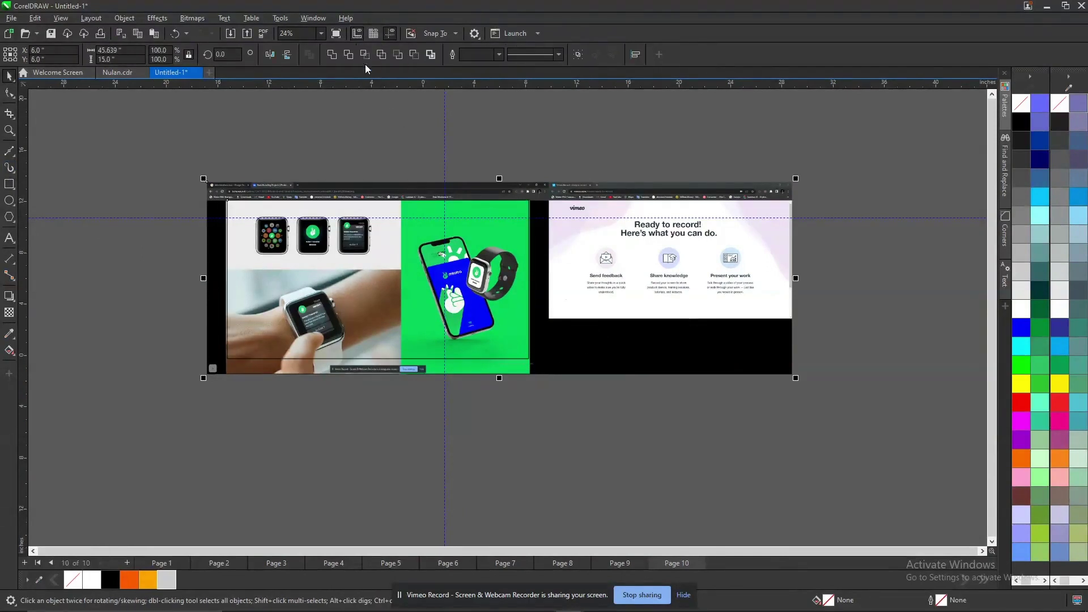
{"action": "left_click", "coordinate": [367, 57]}
{"action": "key", "text": "Escape"}
{"action": "left_click", "coordinate": [422, 292]}
{"action": "key", "text": "p"}
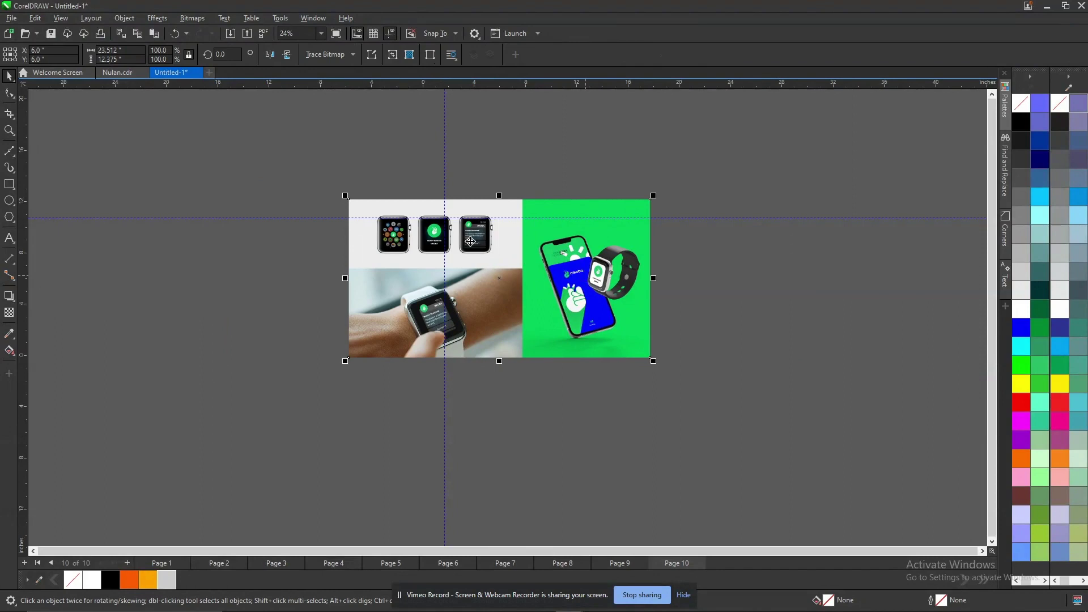
Scale the cropped mockup image proportionally about its centre to about 11.4 in wide so it fits within the page.
{"action": "key", "text": "z"}
{"action": "left_click_drag", "start_coordinate": [267, 146], "coordinate": [707, 390]}
{"action": "left_click_drag", "start_coordinate": [812, 188], "coordinate": [711, 161]}
{"action": "left_click_drag", "start_coordinate": [713, 238], "coordinate": [669, 203]}
{"action": "key", "text": "F2"}
{"action": "left_click_drag", "start_coordinate": [355, 245], "coordinate": [697, 447]}
{"action": "left_click_drag", "start_coordinate": [206, 117], "coordinate": [544, 300]}
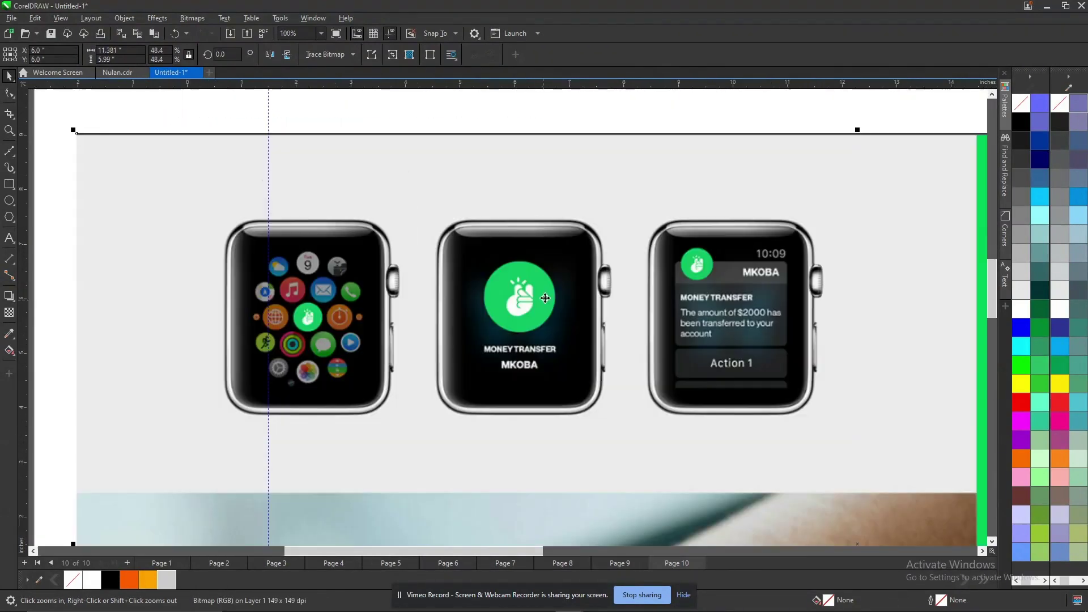
{"action": "left_click", "coordinate": [307, 318]}
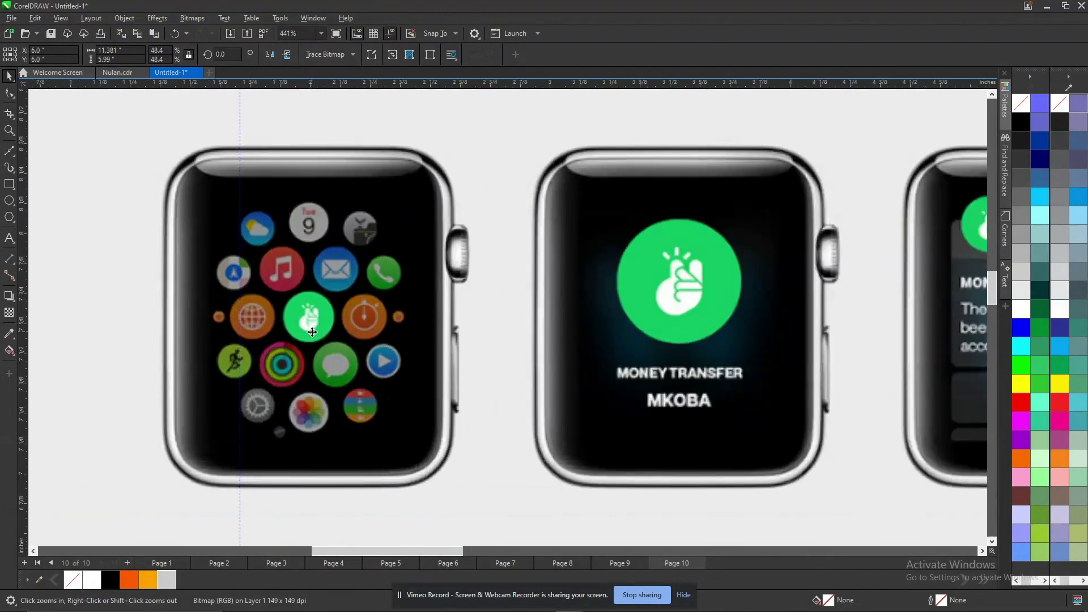
{"action": "key", "text": "Page_Up"}
{"action": "key", "text": "F4"}
{"action": "key", "text": "Page_Up"}
{"action": "key", "text": "Page_Up"}
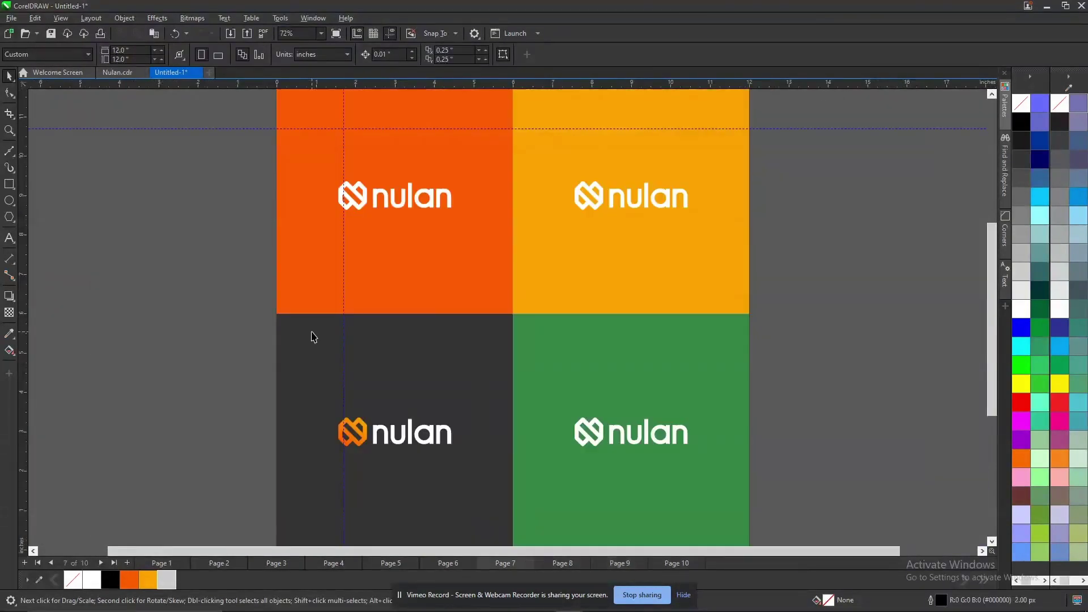
{"action": "key", "text": "Page_Down"}
{"action": "double_click", "coordinate": [457, 183]}
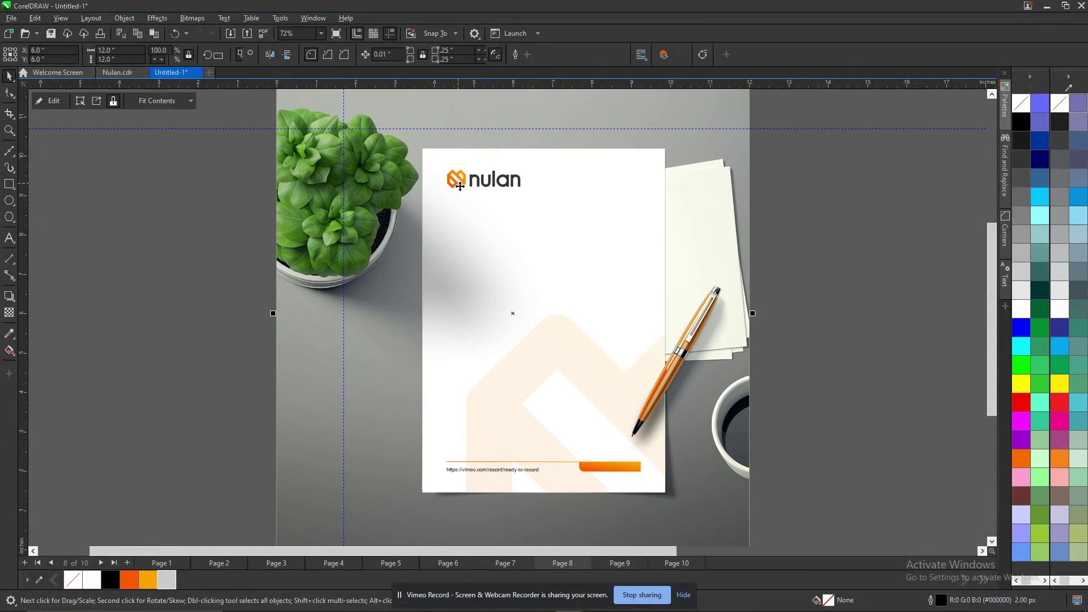
{"action": "left_click", "coordinate": [125, 279], "text": "ctrl"}
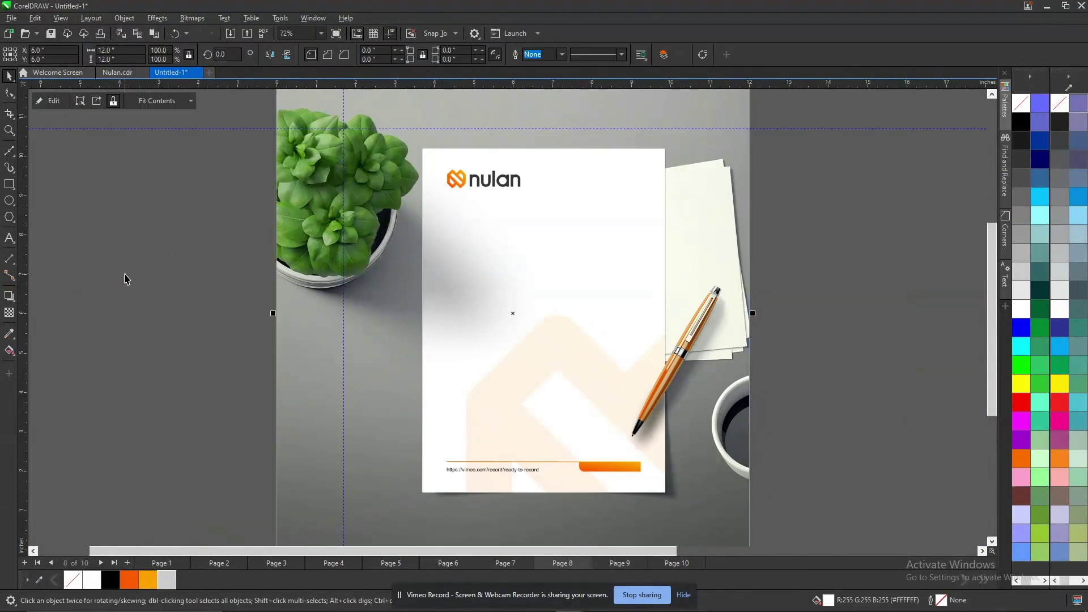
Copy the nulan logo icon and wordmark from page 6 to page 10 and place them above the mockup image.
{"action": "key", "text": "Page_Up"}
{"action": "key", "text": "Page_Up"}
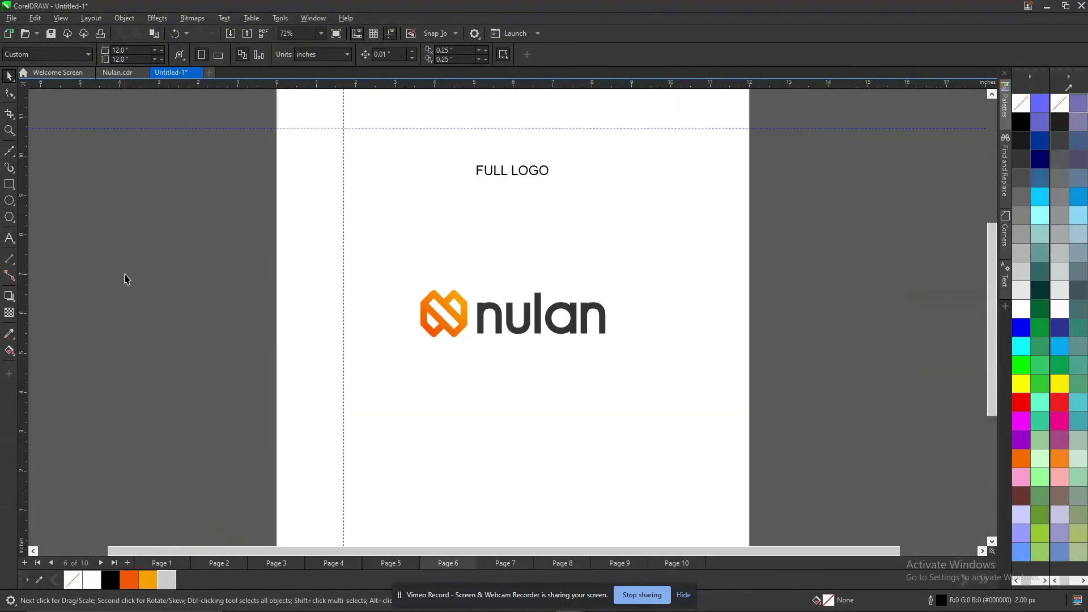
{"action": "left_click", "coordinate": [446, 318]}
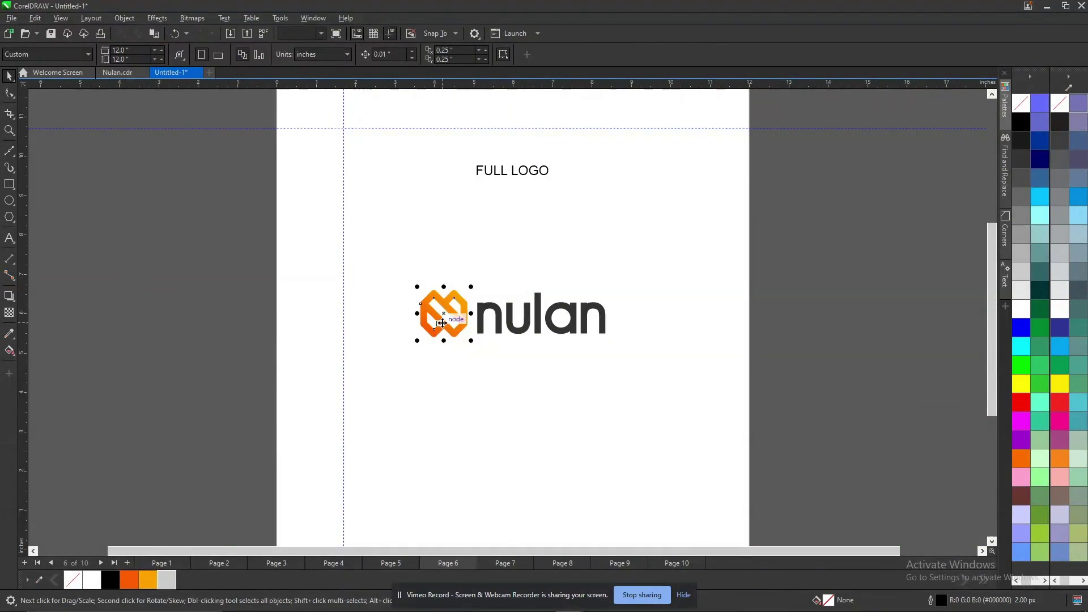
{"action": "left_click", "coordinate": [482, 317], "text": "shift"}
{"action": "key", "text": "Page_Down"}
{"action": "key", "text": "Page_Down"}
{"action": "key", "text": "Page_Down"}
{"action": "key", "text": "Page_Down"}
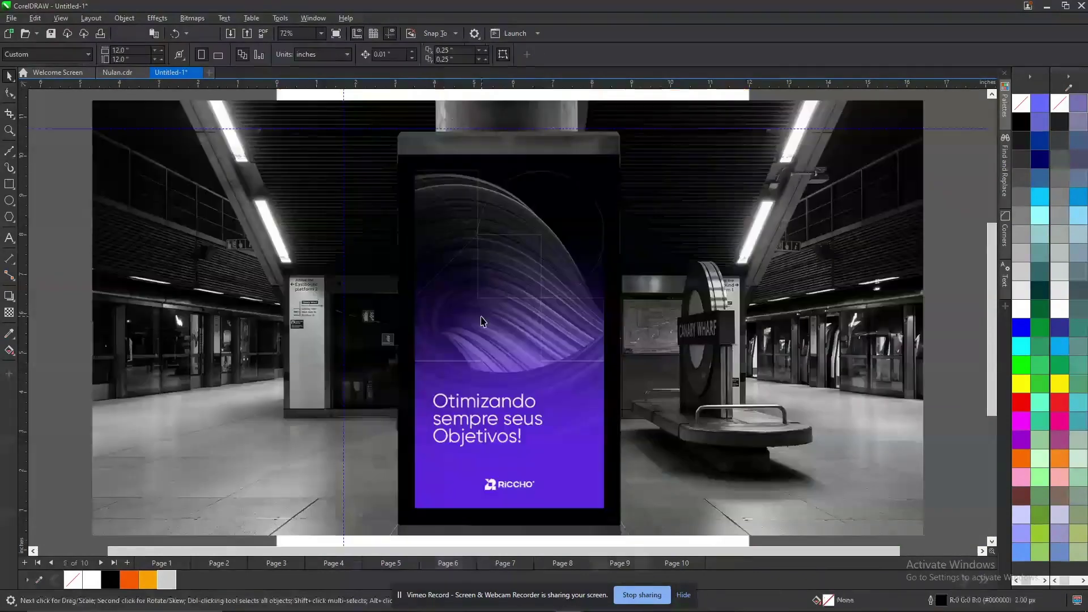
{"action": "key", "text": "ctrl+v"}
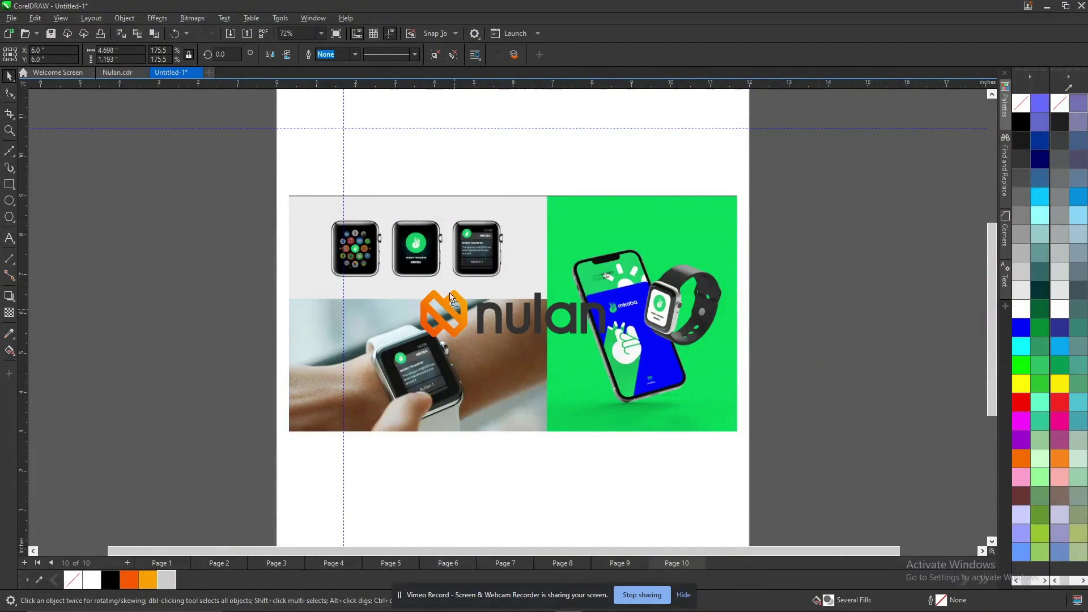
{"action": "left_click_drag", "start_coordinate": [482, 321], "coordinate": [484, 168]}
Draw a circle about 0.53 in across and fit it over the green badge on the middle watch screen.
{"action": "left_click_drag", "start_coordinate": [564, 304], "coordinate": [572, 310]}
{"action": "scroll", "coordinate": [493, 392], "scroll_direction": "down", "scroll_amount": 1}
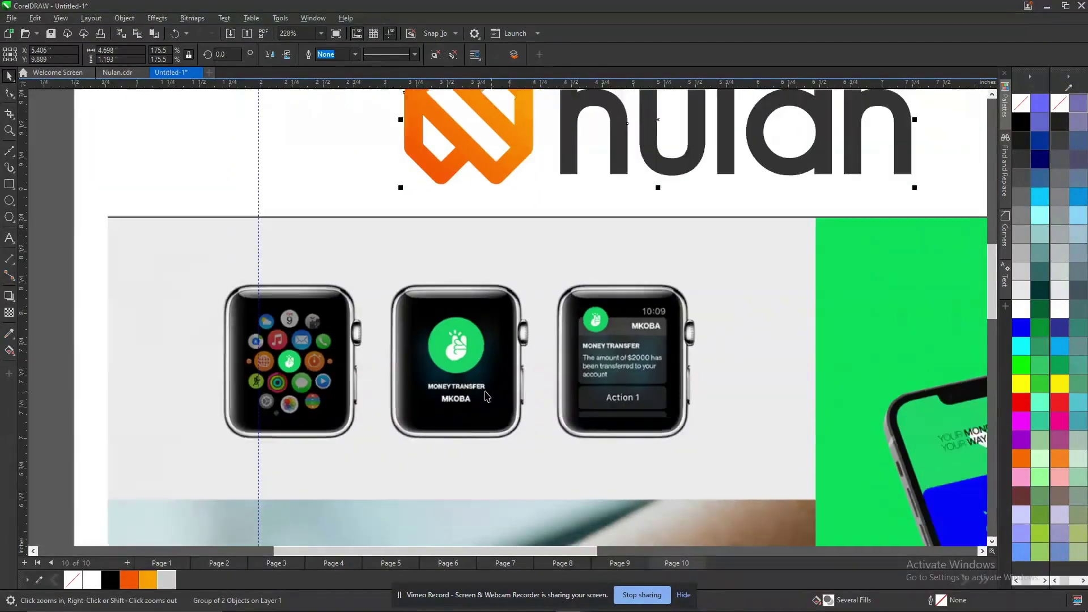
{"action": "scroll", "coordinate": [486, 392], "scroll_direction": "up", "scroll_amount": 9}
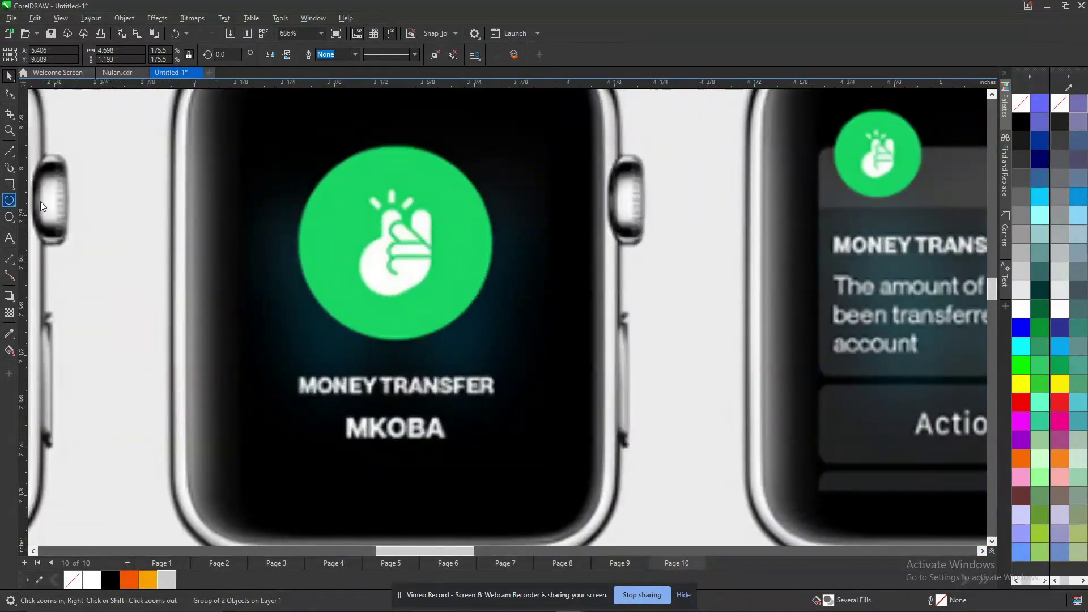
{"action": "mouse_move", "coordinate": [301, 137]}
{"action": "left_mouse_down"}
{"action": "mouse_move", "coordinate": [522, 323]}
{"action": "mouse_move", "coordinate": [498, 311]}
{"action": "left_mouse_up"}
{"action": "key", "text": "space"}
{"action": "left_click_drag", "start_coordinate": [435, 254], "coordinate": [427, 262]}
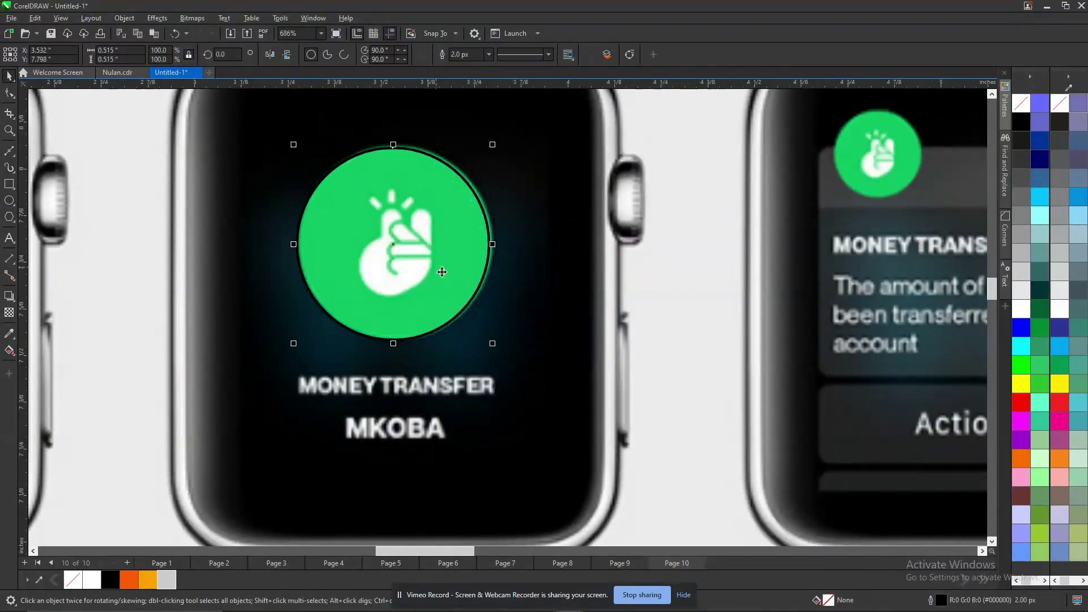
{"action": "left_click_drag", "start_coordinate": [494, 145], "coordinate": [497, 140]}
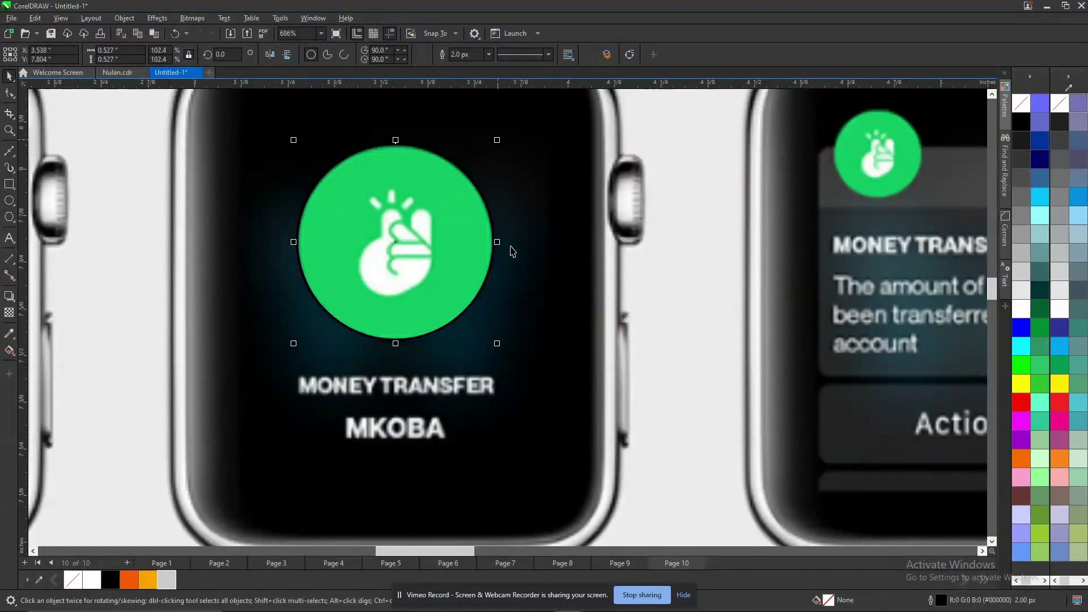
Copy all properties of the orange nulan icon onto the circle on the middle watch.
{"action": "scroll", "coordinate": [497, 339], "scroll_direction": "down", "scroll_amount": 6}
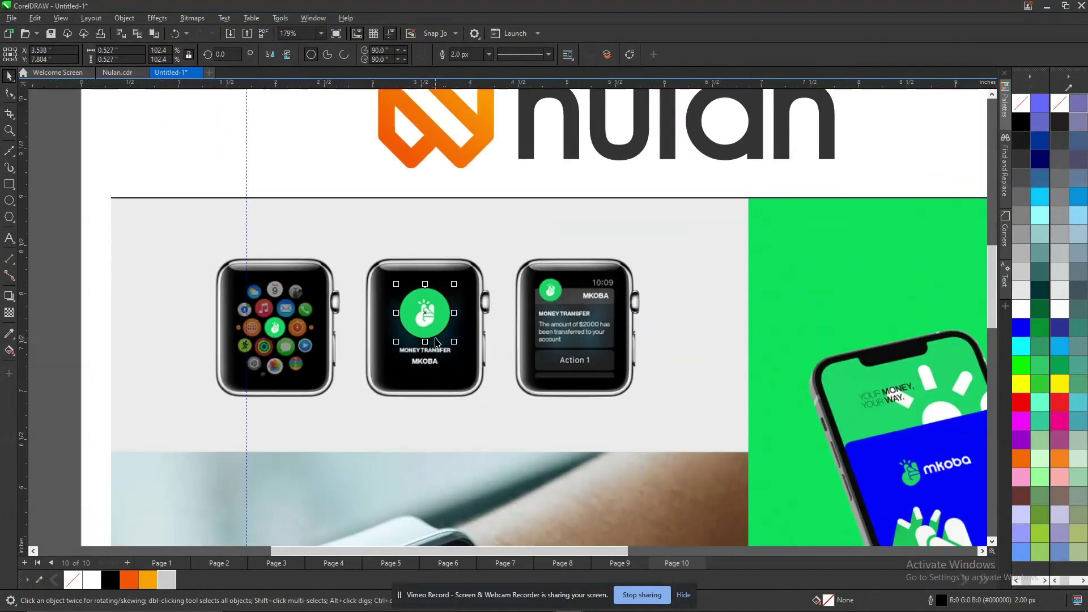
{"action": "key", "text": "F2"}
{"action": "left_click_drag", "start_coordinate": [345, 398], "coordinate": [534, 1]}
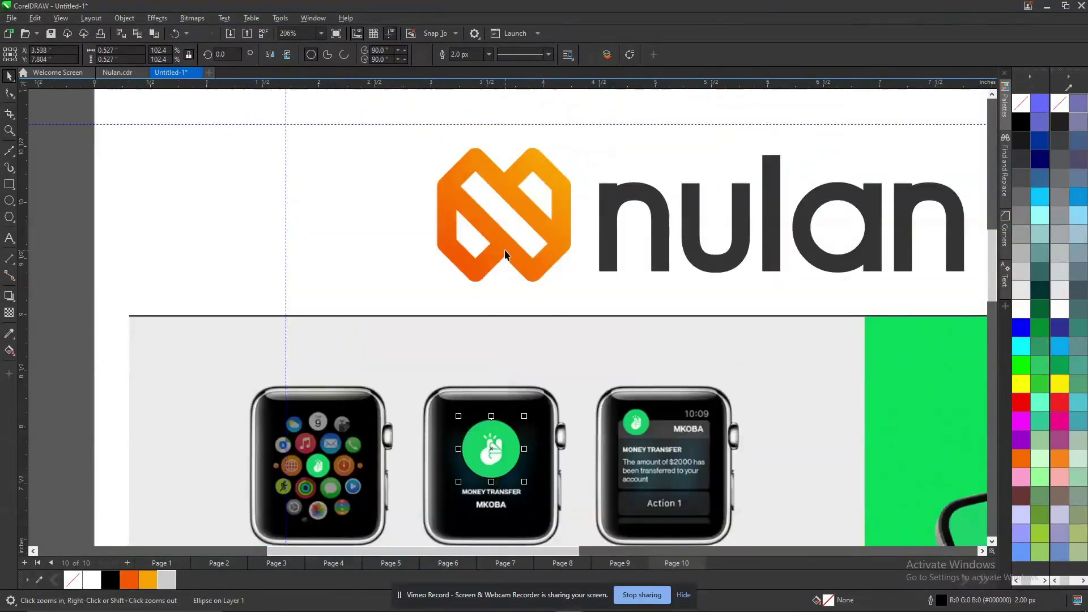
{"action": "left_click", "coordinate": [504, 248]}
{"action": "left_click_drag", "start_coordinate": [504, 248], "coordinate": [504, 433]}
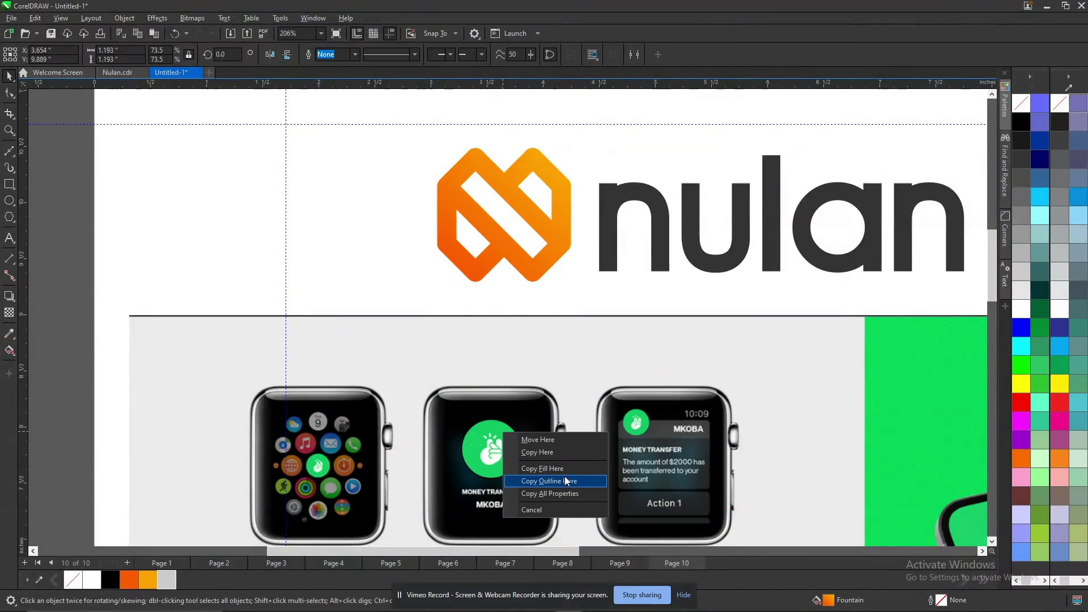
{"action": "left_click", "coordinate": [572, 492]}
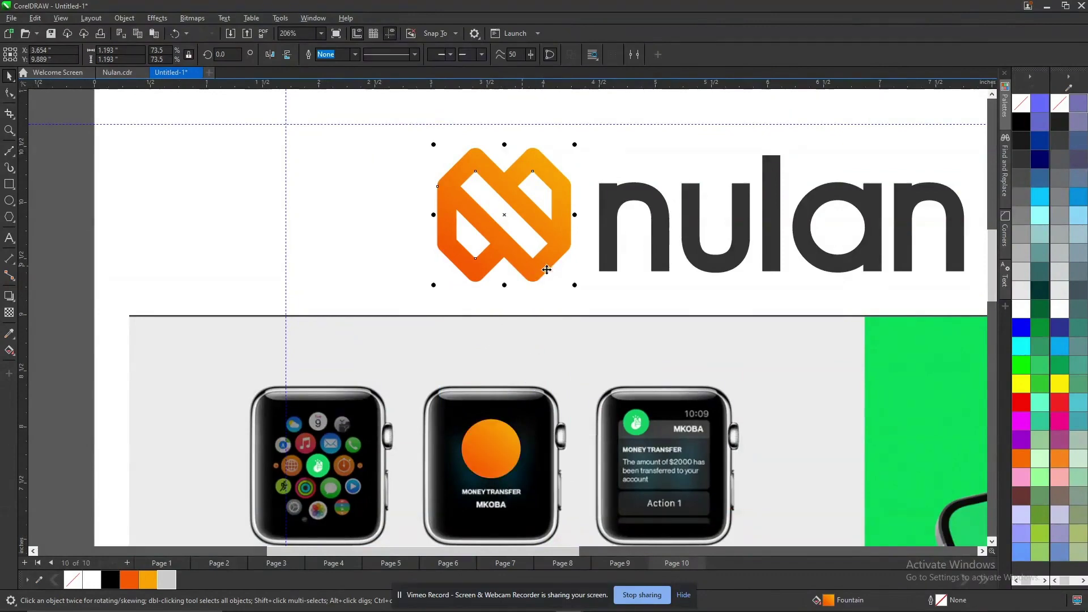
Make a white copy of the nulan icon about 0.38 in wide and centre it on the middle watch's orange circle.
{"action": "left_click_drag", "start_coordinate": [575, 284], "coordinate": [528, 302]}
{"action": "left_click", "coordinate": [1019, 309]}
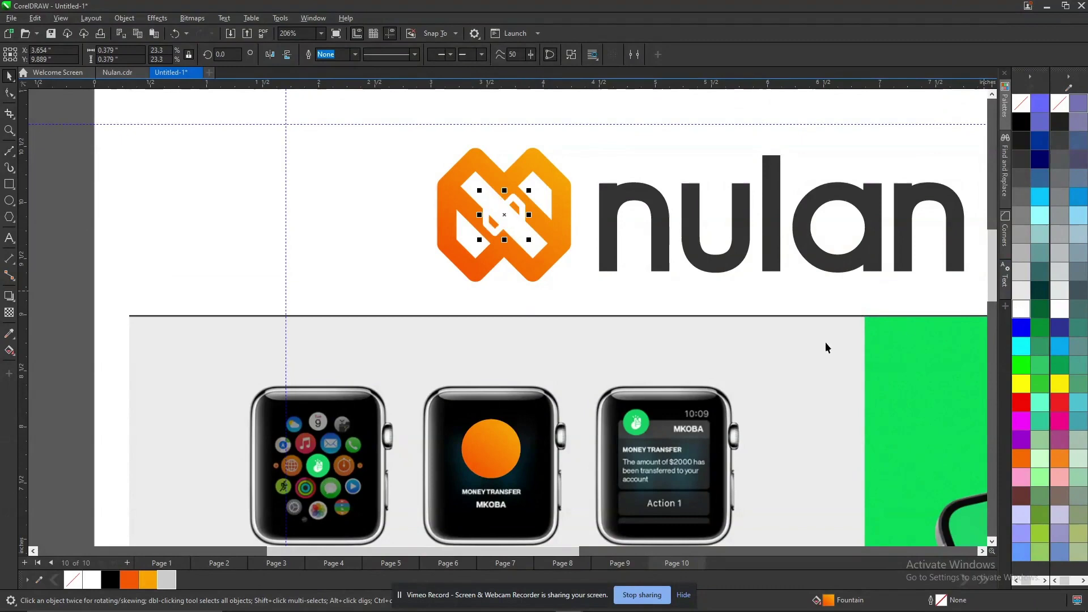
{"action": "left_click", "coordinate": [514, 447], "text": "shift"}
{"action": "key", "text": "e"}
{"action": "left_click", "coordinate": [558, 352]}
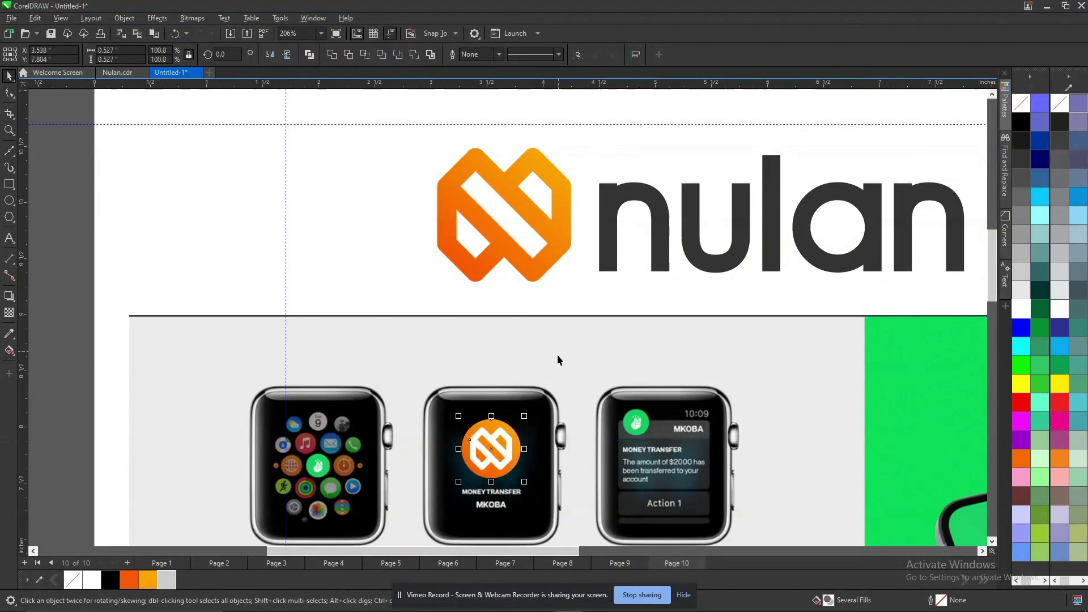
{"action": "left_click", "coordinate": [502, 452]}
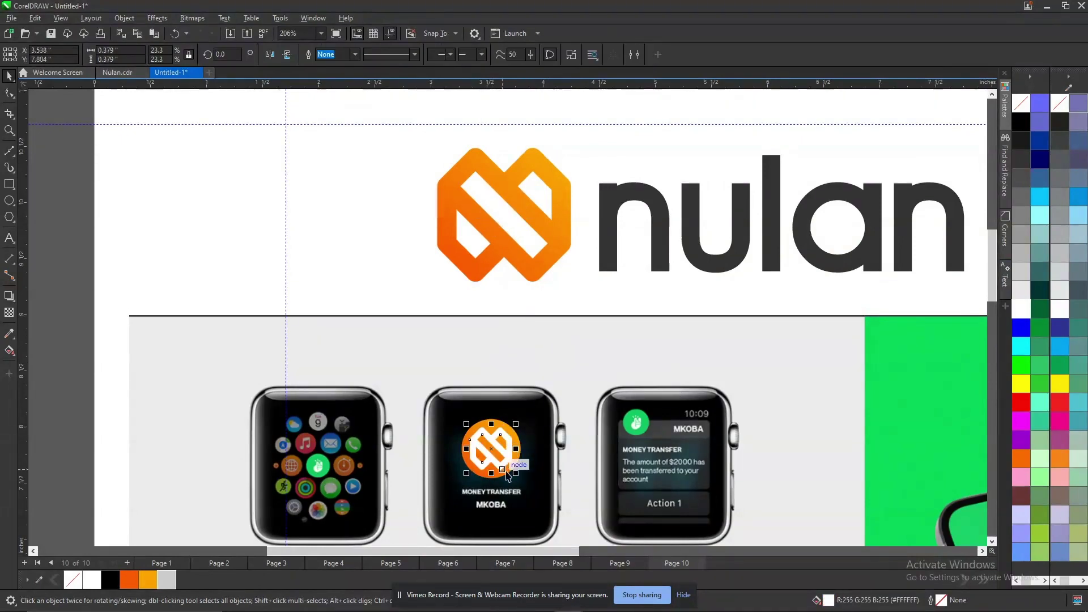
{"action": "left_click", "coordinate": [521, 378]}
{"action": "key", "text": "Escape"}
Group the orange circle with its white icon and place a copy about 0.23 in wide over the third watch's green badge.
{"action": "scroll", "coordinate": [430, 438], "scroll_direction": "down", "scroll_amount": 2}
{"action": "key", "text": "F2"}
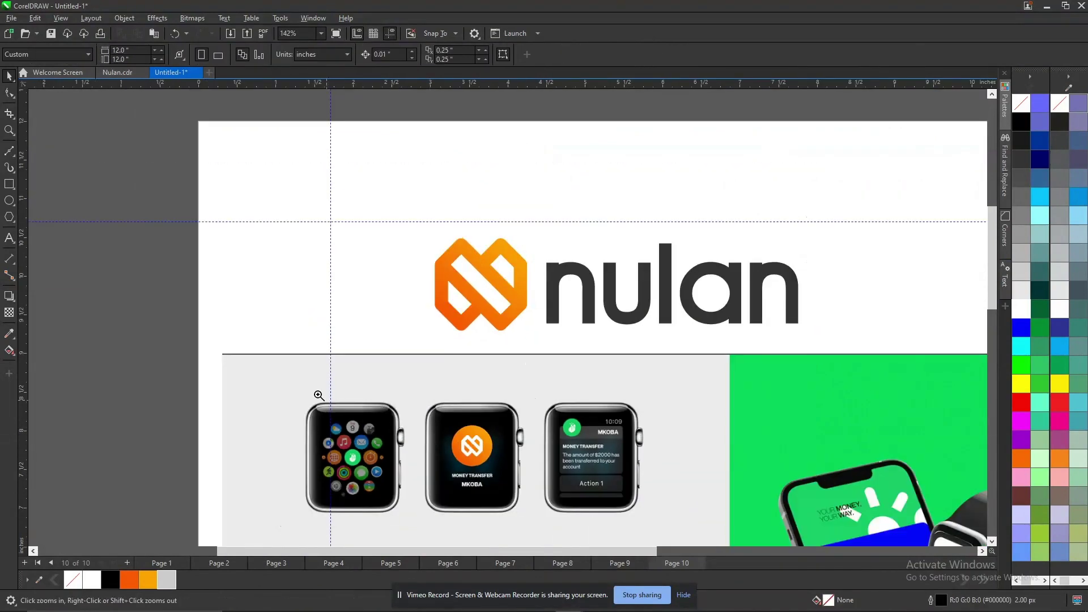
{"action": "left_click_drag", "start_coordinate": [698, 533], "coordinate": [699, 534]}
{"action": "left_click_drag", "start_coordinate": [394, 250], "coordinate": [574, 407]}
{"action": "left_click_drag", "start_coordinate": [490, 335], "coordinate": [726, 443]}
{"action": "left_click_drag", "start_coordinate": [703, 309], "coordinate": [703, 271]}
{"action": "scroll", "coordinate": [703, 270], "scroll_direction": "up", "scroll_amount": 1}
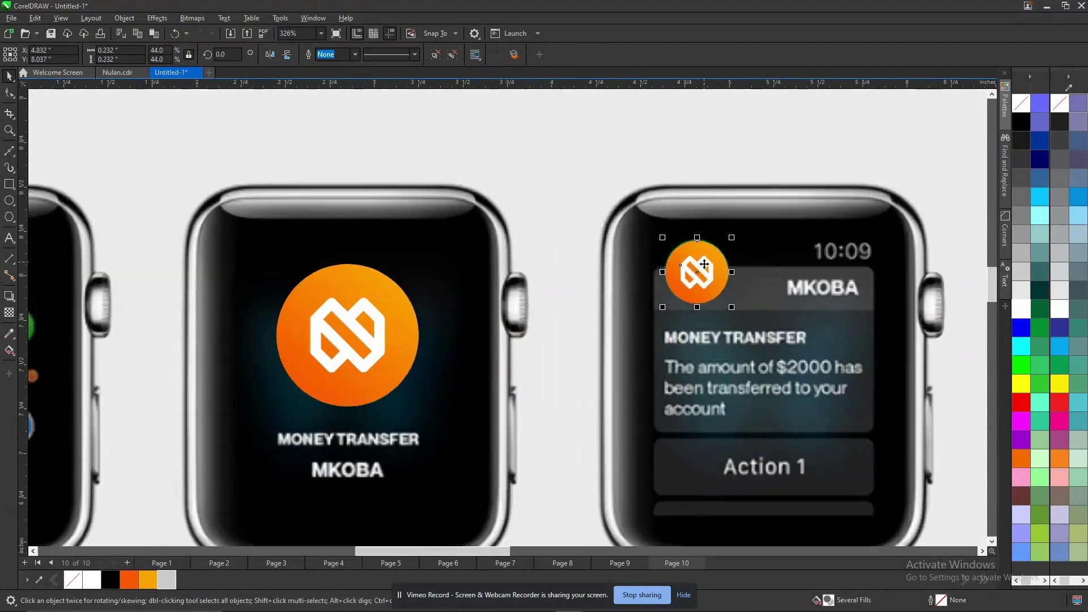
Enlarge the orange badge on the third watch slightly so it fully covers the green circle beneath.
{"action": "key", "text": "z"}
{"action": "left_click", "coordinate": [703, 269]}
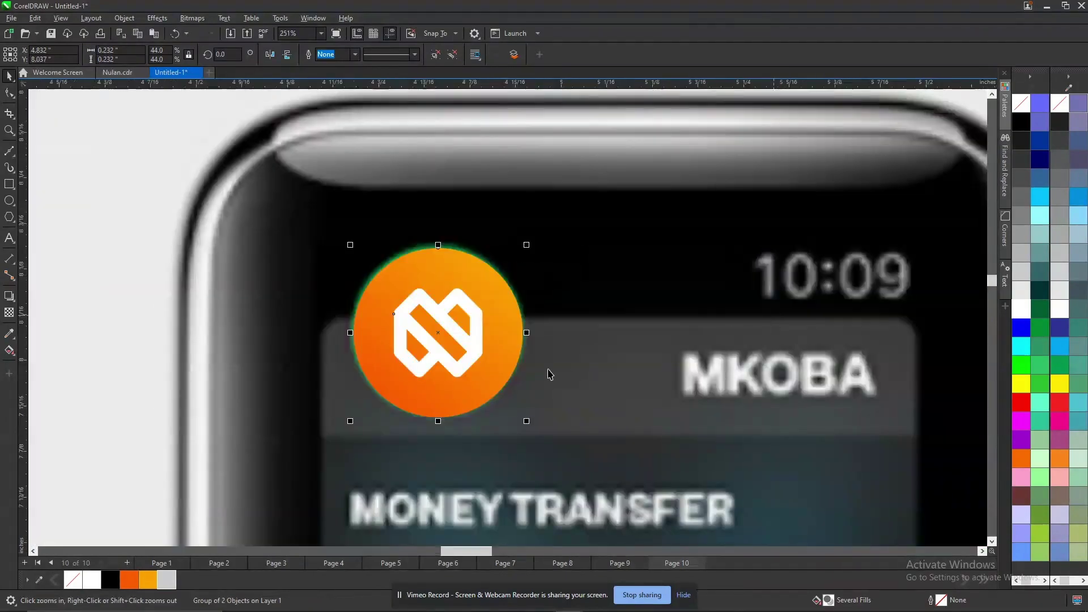
{"action": "left_click_drag", "start_coordinate": [530, 245], "coordinate": [533, 239]}
{"action": "left_click", "coordinate": [567, 375]}
{"action": "scroll", "coordinate": [592, 385], "scroll_direction": "down", "scroll_amount": 2}
{"action": "scroll", "coordinate": [594, 388], "scroll_direction": "down", "scroll_amount": 3}
{"action": "key", "text": "z"}
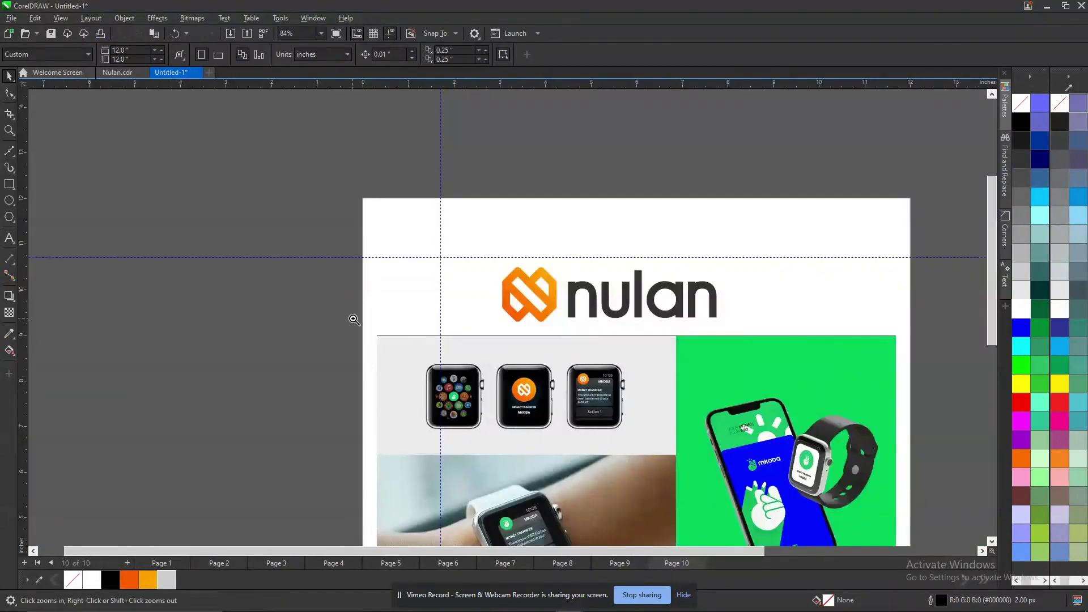
{"action": "left_click", "coordinate": [683, 467]}
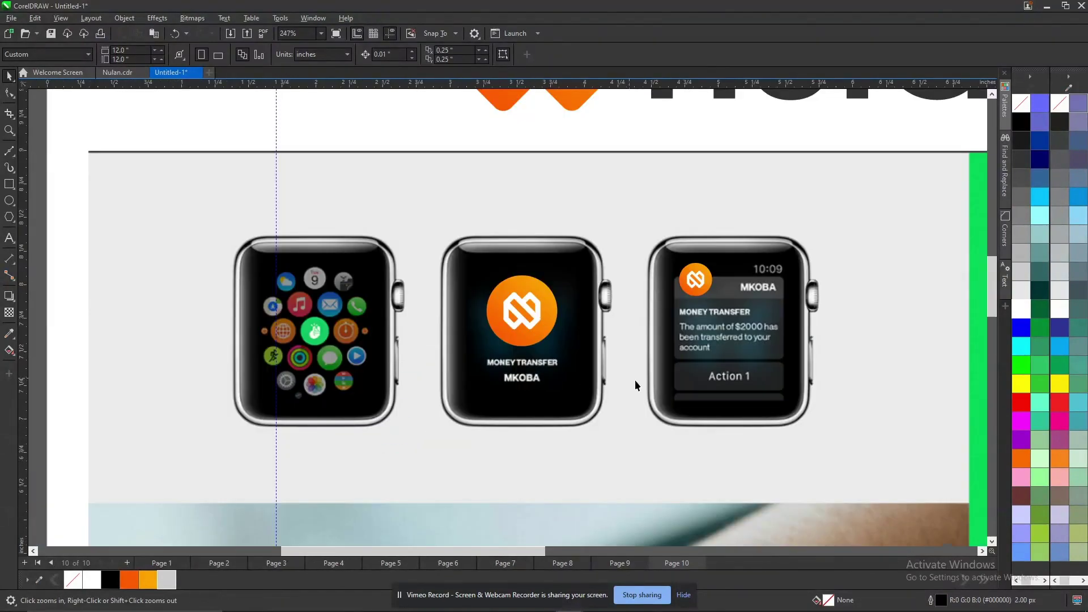
Draw a rectangle about 0.79 by 0.45 in over the third watch's message text and round its corners to 0.025 in.
{"action": "left_click_drag", "start_coordinate": [506, 226], "coordinate": [836, 434]}
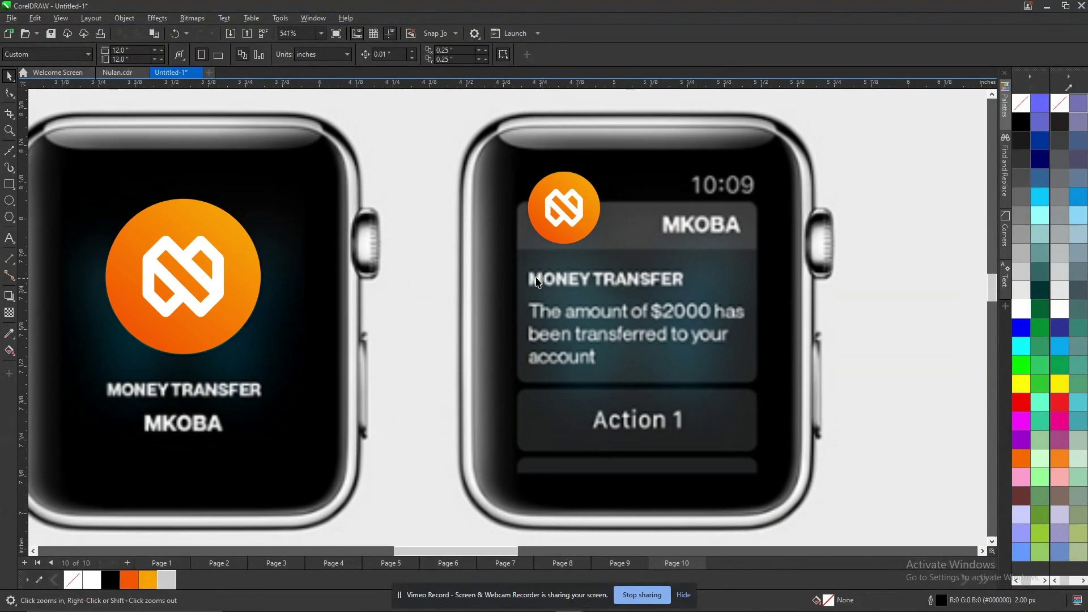
{"action": "left_click", "coordinate": [9, 184]}
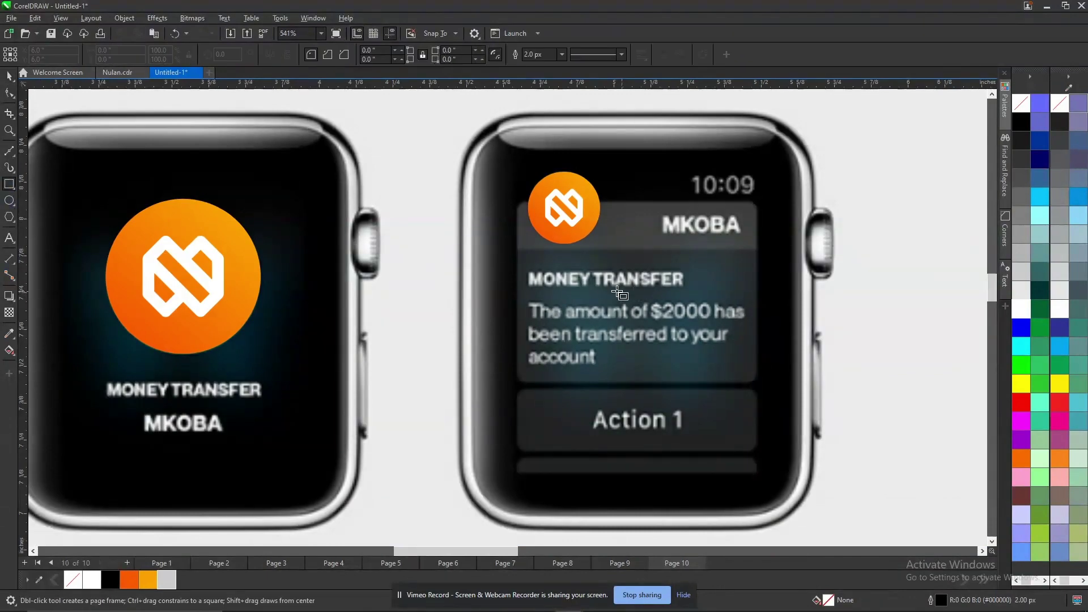
{"action": "left_click_drag", "start_coordinate": [522, 253], "coordinate": [760, 379]}
{"action": "key", "text": "F10"}
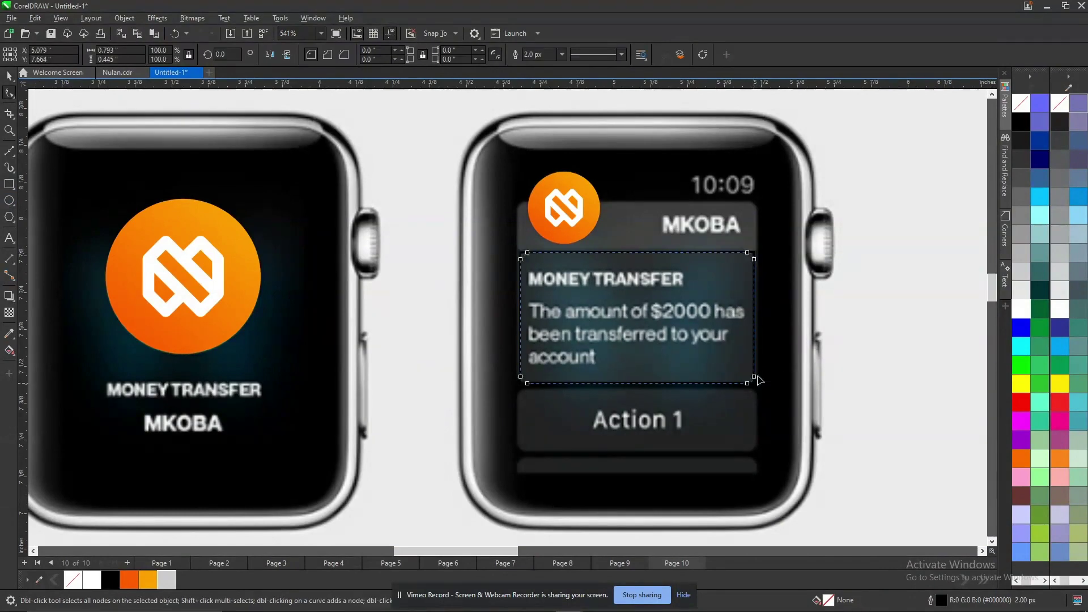
{"action": "key", "text": "space"}
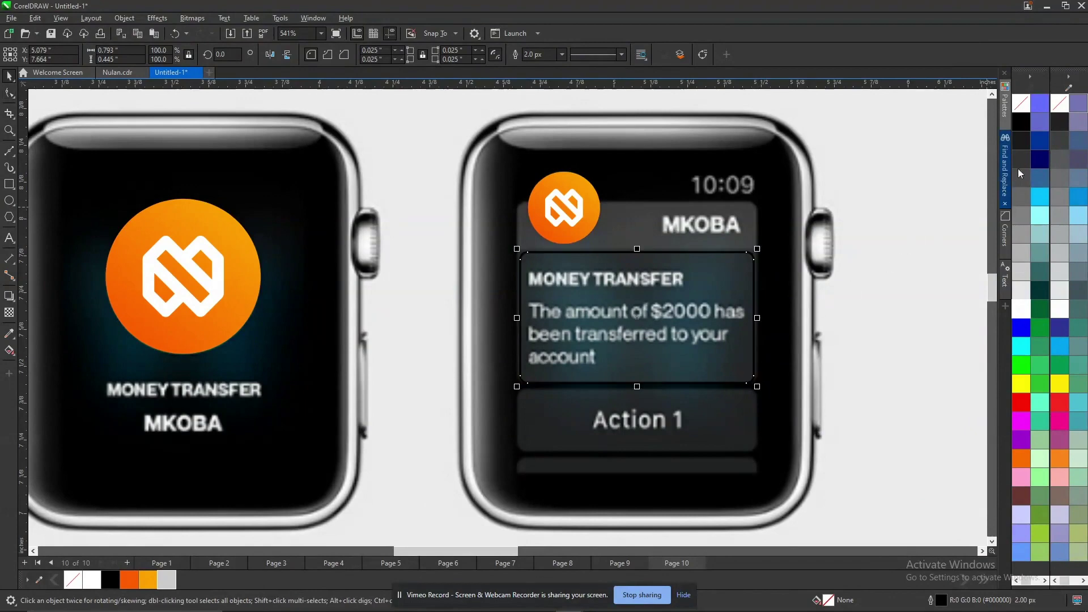
Fill the rounded rectangle with dark grey #222224 sampled from the third watch's screen and remove its outline.
{"action": "left_click", "coordinate": [39, 579]}
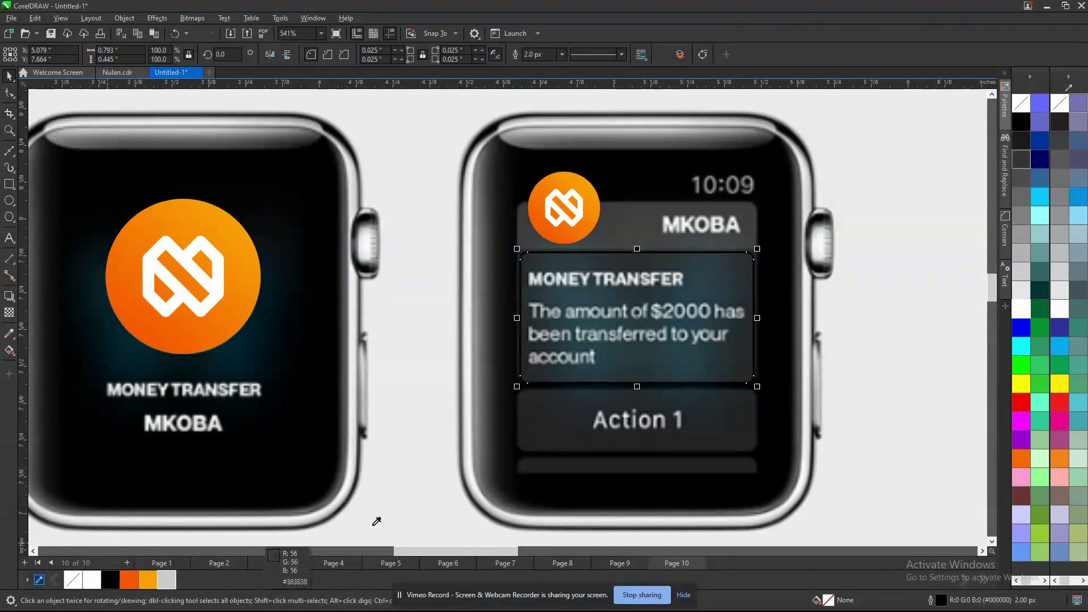
{"action": "left_click", "coordinate": [744, 433]}
{"action": "left_click", "coordinate": [729, 376]}
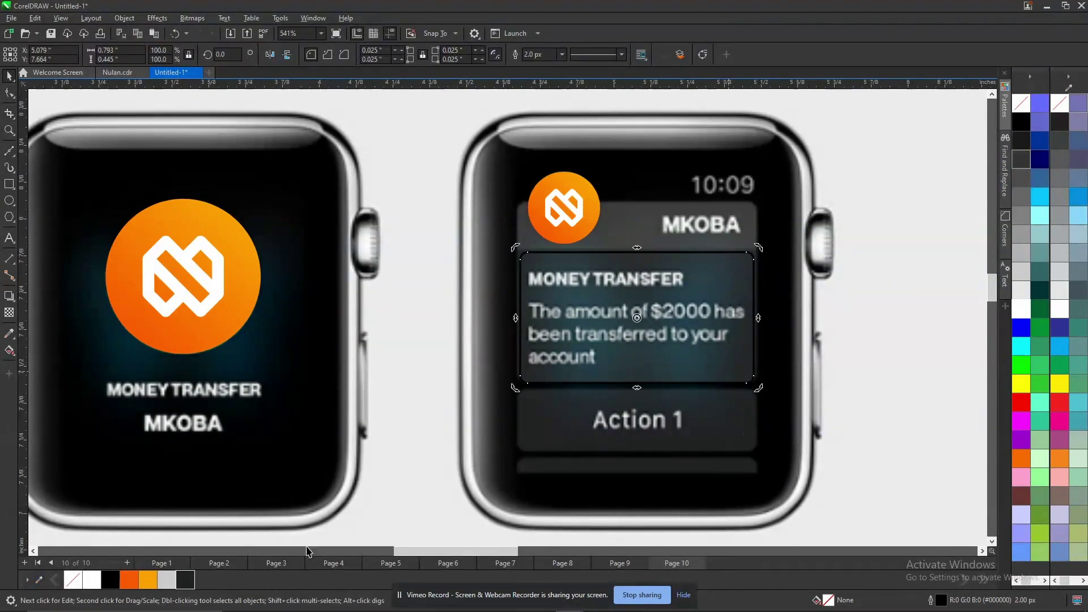
{"action": "left_click", "coordinate": [185, 587]}
{"action": "right_click", "coordinate": [1022, 103]}
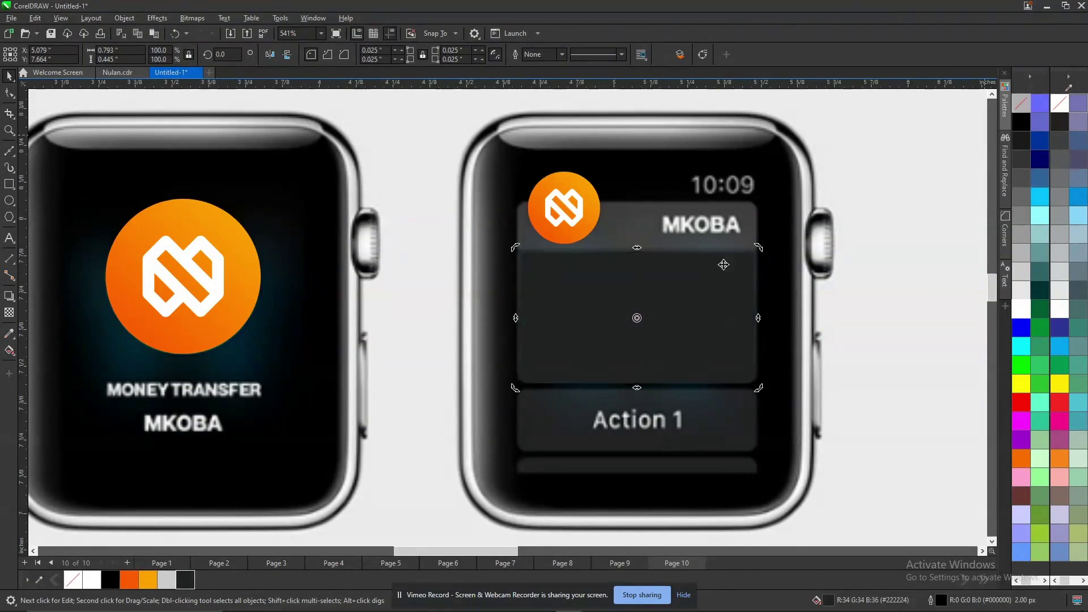
Widen the dark rectangle evenly about its centre to about 0.81 in so it covers the message panel's full width.
{"action": "scroll", "coordinate": [751, 328], "scroll_direction": "up", "scroll_amount": 2}
{"action": "scroll", "coordinate": [751, 328], "scroll_direction": "up", "scroll_amount": 1}
{"action": "left_click", "coordinate": [734, 305]}
{"action": "left_click_drag", "start_coordinate": [764, 301], "coordinate": [769, 323], "text": "shift"}
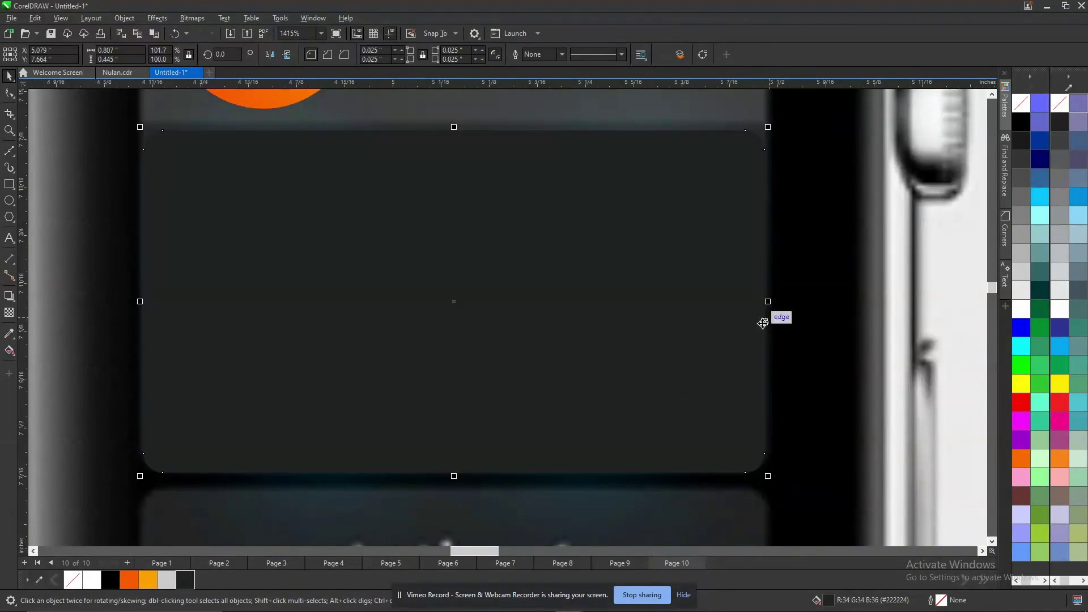
{"action": "key", "text": "Escape"}
{"action": "scroll", "coordinate": [674, 340], "scroll_direction": "down", "scroll_amount": 7}
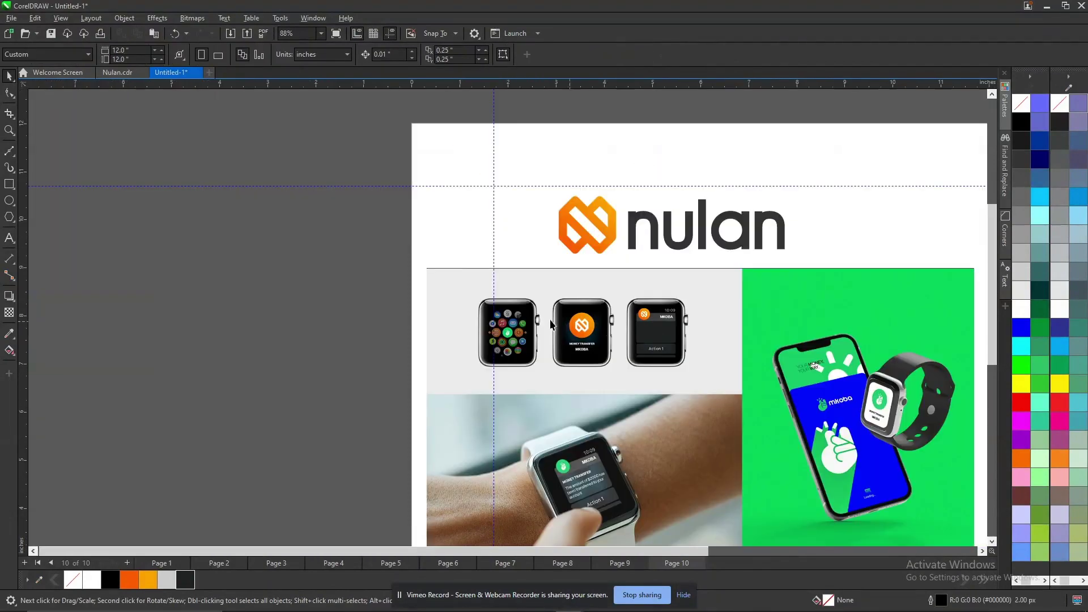
Place a copy of the third watch's orange nulan badge over the green app icon in the centre of the first watch.
{"action": "key", "text": "F2"}
{"action": "left_click_drag", "start_coordinate": [409, 262], "coordinate": [724, 412]}
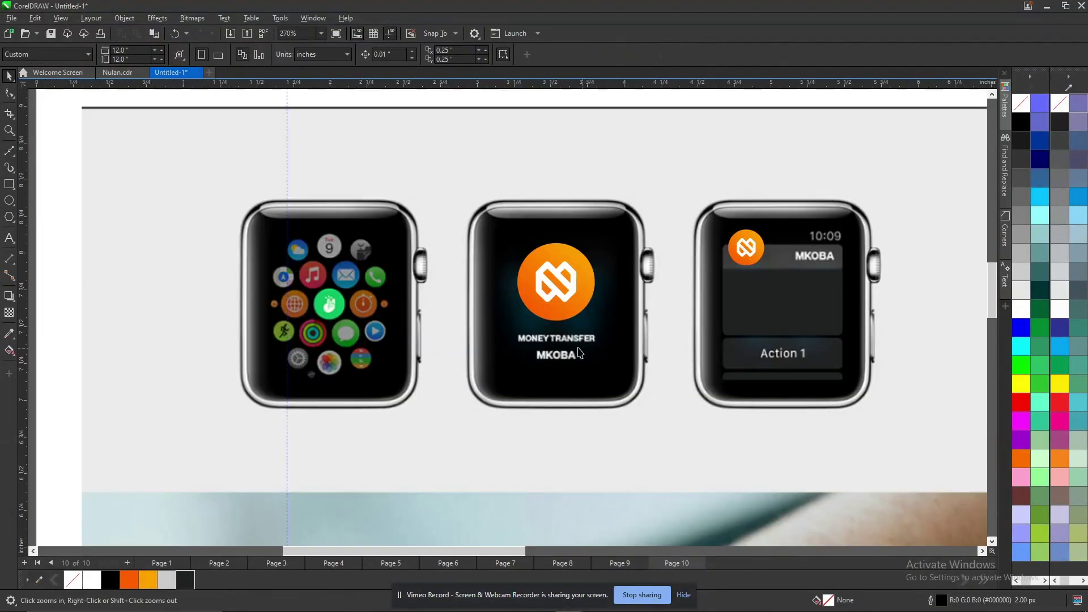
{"action": "left_click", "coordinate": [581, 277]}
{"action": "left_click_drag", "start_coordinate": [712, 214], "coordinate": [801, 306]}
{"action": "left_click_drag", "start_coordinate": [755, 248], "coordinate": [334, 321]}
{"action": "scroll", "coordinate": [335, 321], "scroll_direction": "up", "scroll_amount": 3}
{"action": "scroll", "coordinate": [436, 372], "scroll_direction": "up", "scroll_amount": 4}
{"action": "left_click_drag", "start_coordinate": [522, 344], "coordinate": [479, 325]}
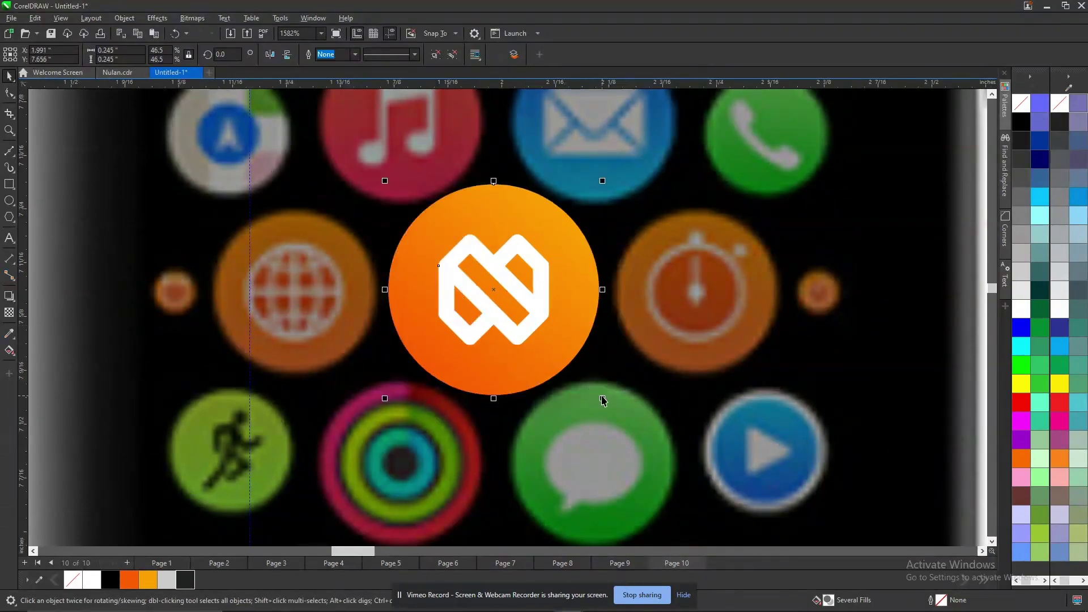
Shrink the orange badge on the first watch and adjust its corners until it just covers the green app icon.
{"action": "left_click_drag", "start_coordinate": [594, 397], "coordinate": [572, 414]}
{"action": "left_click_drag", "start_coordinate": [569, 365], "coordinate": [589, 386]}
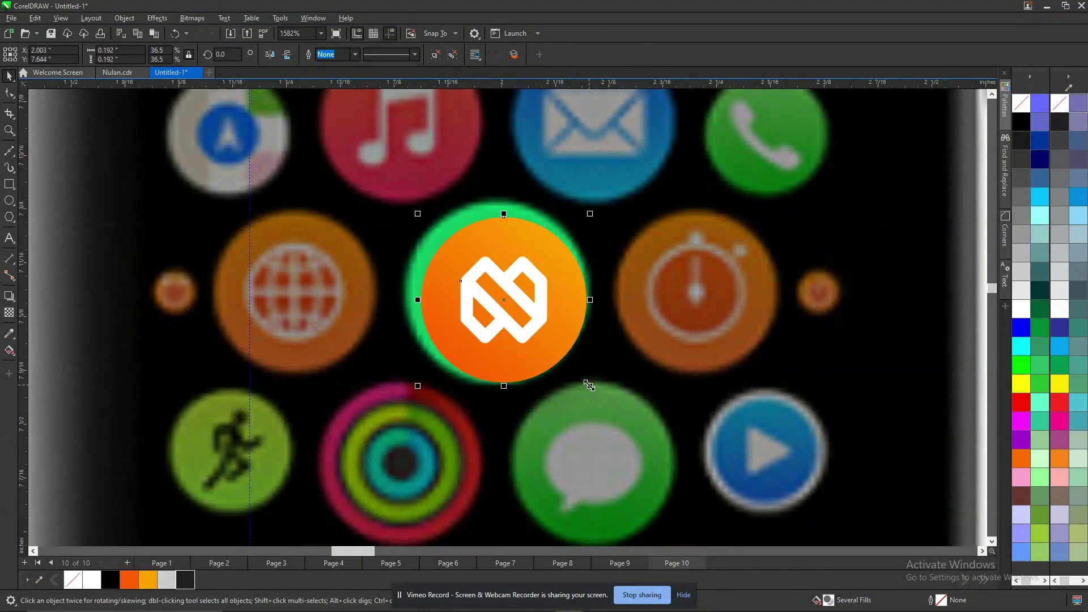
{"action": "left_click_drag", "start_coordinate": [419, 214], "coordinate": [402, 198]}
{"action": "left_click_drag", "start_coordinate": [593, 199], "coordinate": [594, 197]}
{"action": "left_click_drag", "start_coordinate": [592, 388], "coordinate": [592, 387]}
{"action": "left_click", "coordinate": [573, 389]}
{"action": "scroll", "coordinate": [577, 388], "scroll_direction": "down", "scroll_amount": 1}
{"action": "scroll", "coordinate": [578, 392], "scroll_direction": "down", "scroll_amount": 3}
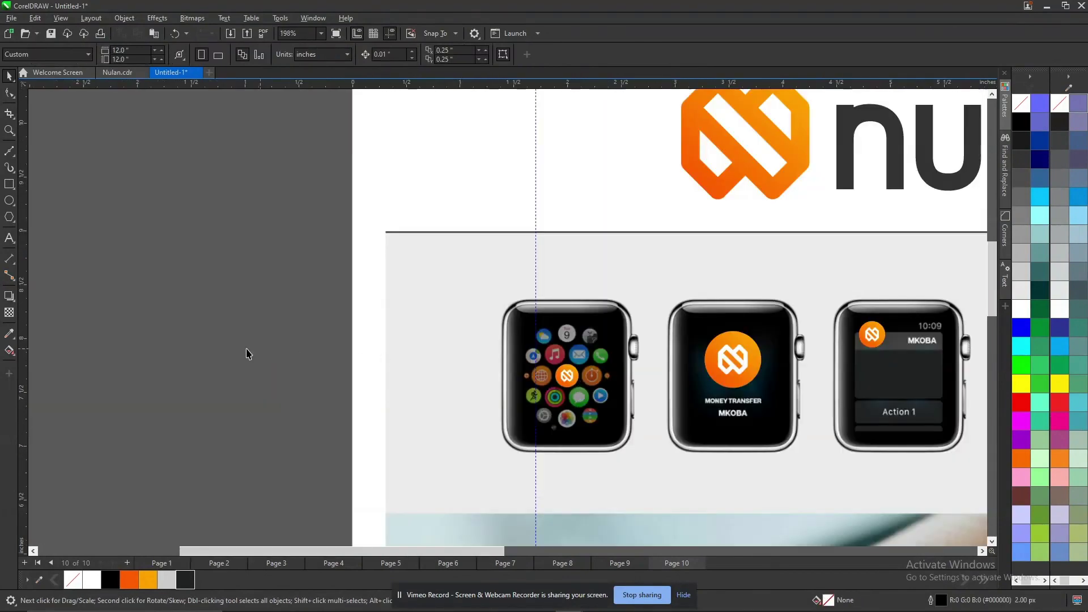
Switch to Chrome and search Google Images for "picture stand" in a new tab.
{"action": "key", "text": "F4"}
{"action": "key", "text": "z"}
{"action": "left_click_drag", "start_coordinate": [141, 166], "coordinate": [853, 520]}
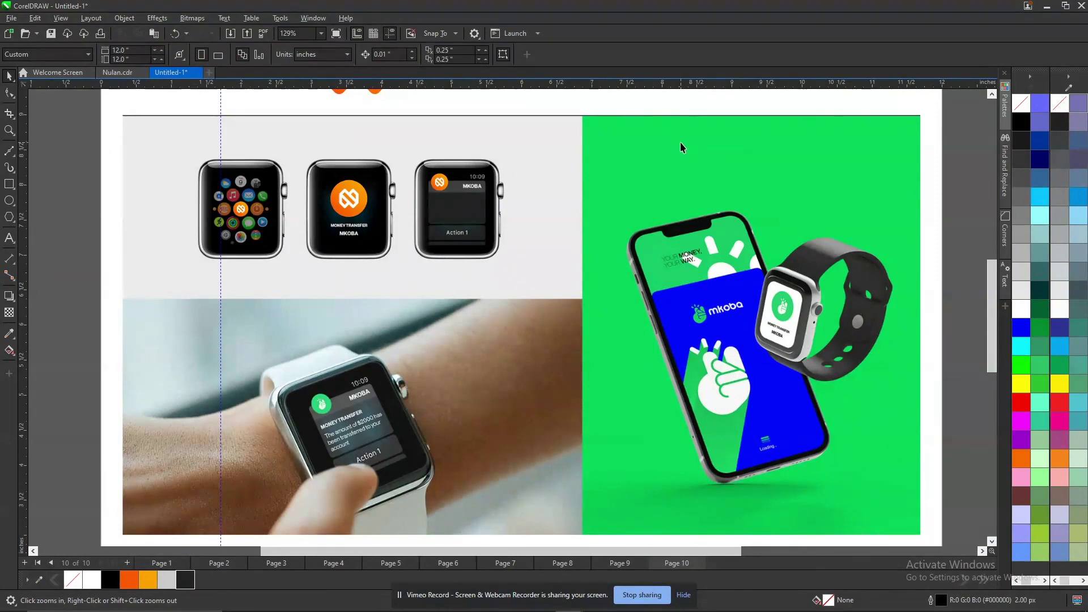
{"action": "key", "text": "alt+Tab"}
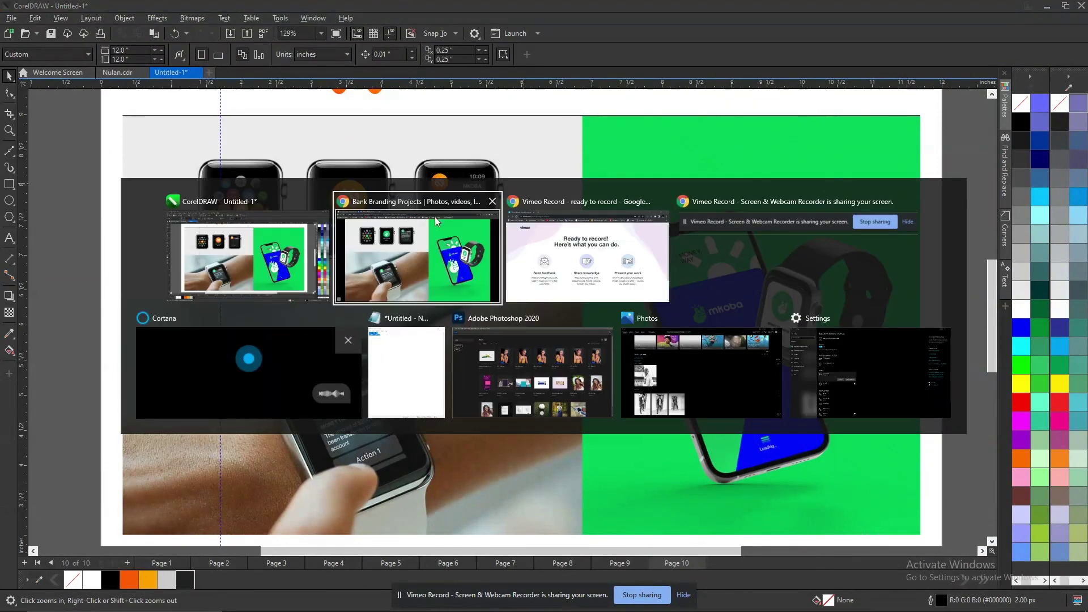
{"action": "left_click", "coordinate": [413, 262]}
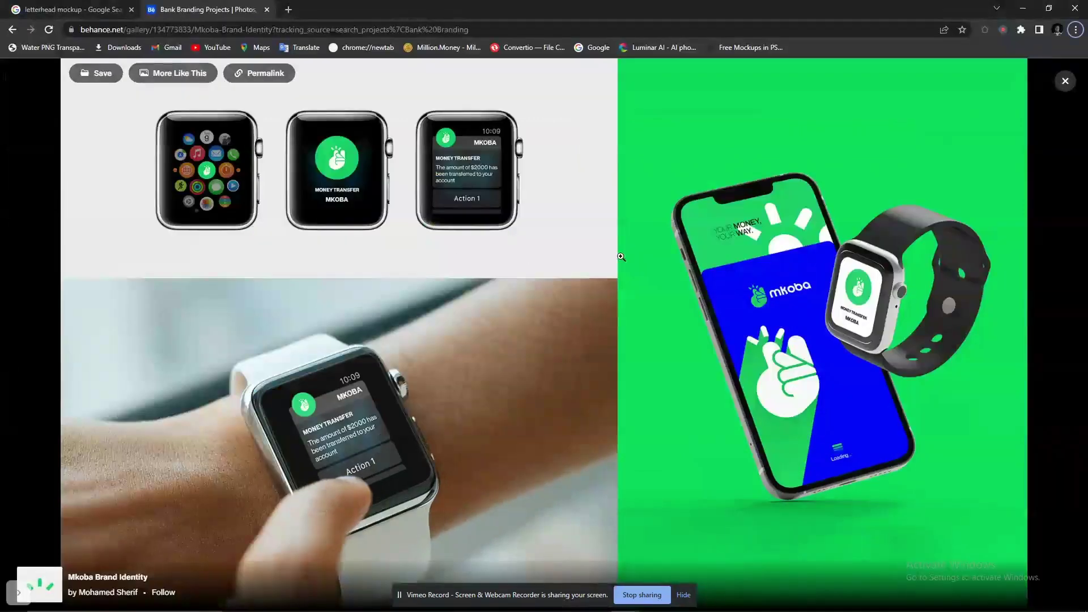
{"action": "left_click", "coordinate": [288, 10]}
{"action": "left_click", "coordinate": [339, 26]}
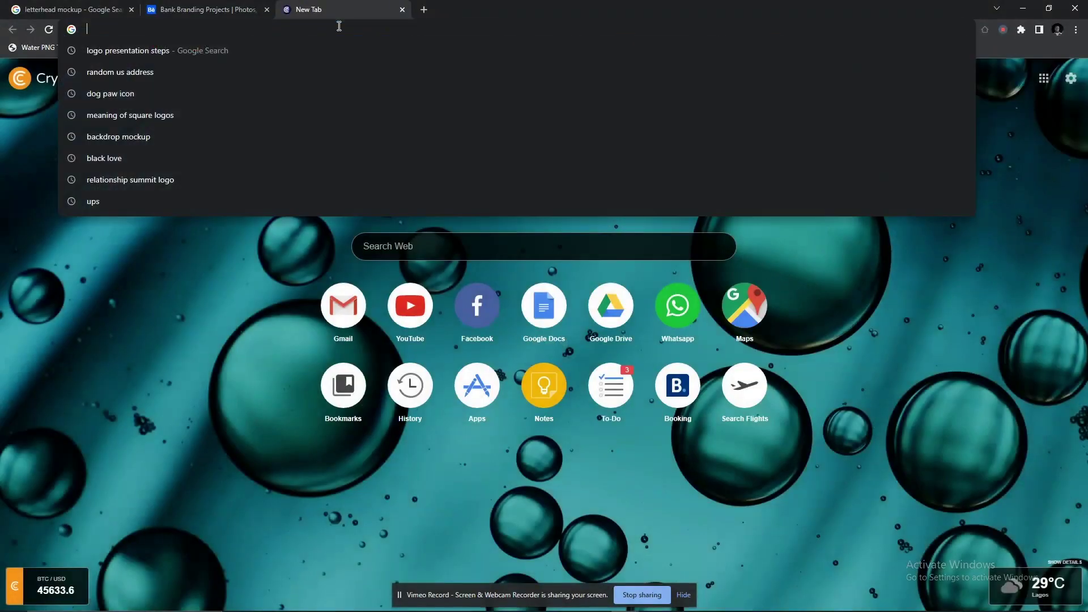
{"action": "type", "text": "pict"}
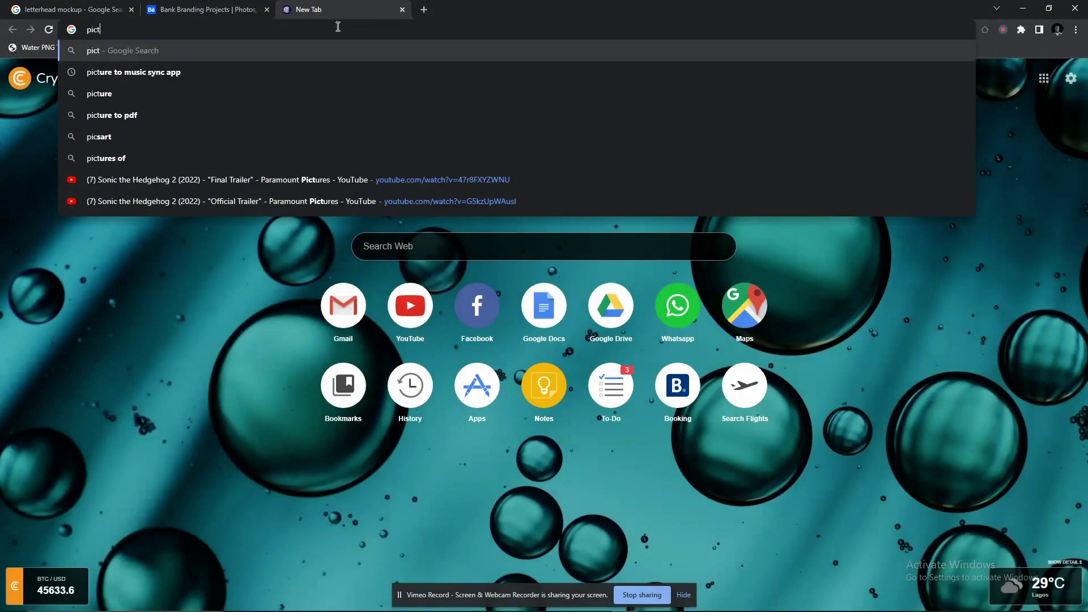
{"action": "type", "text": "urestand"}
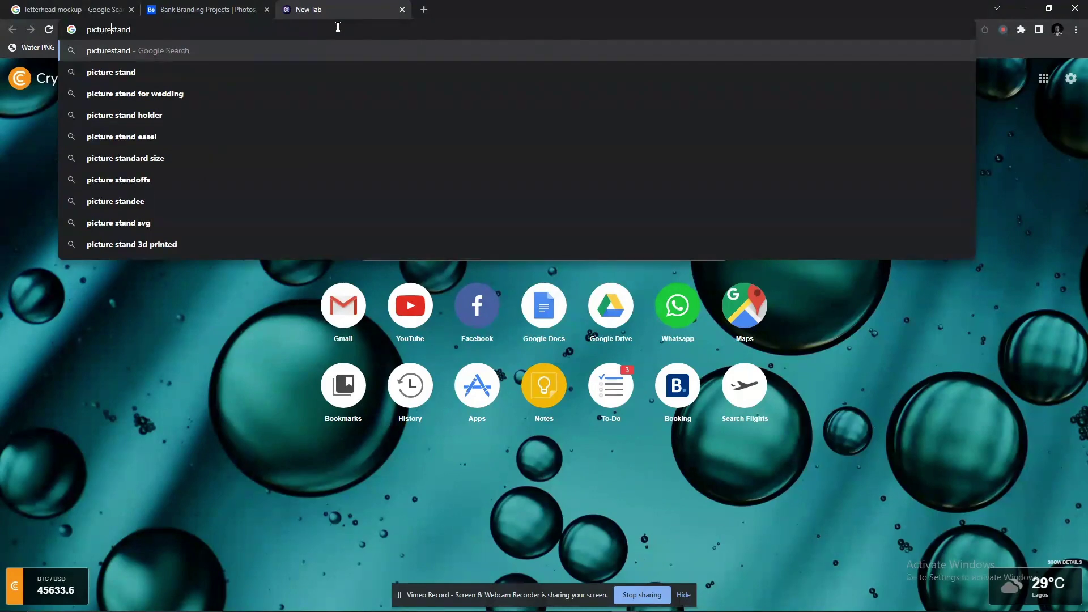
{"action": "key", "text": "Return"}
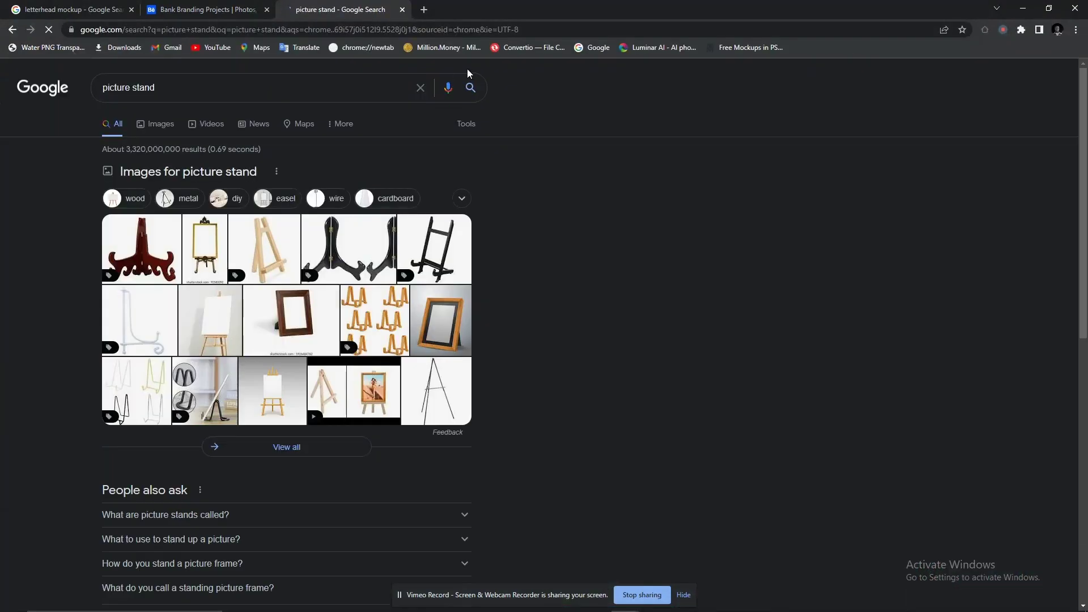
{"action": "left_click", "coordinate": [156, 124]}
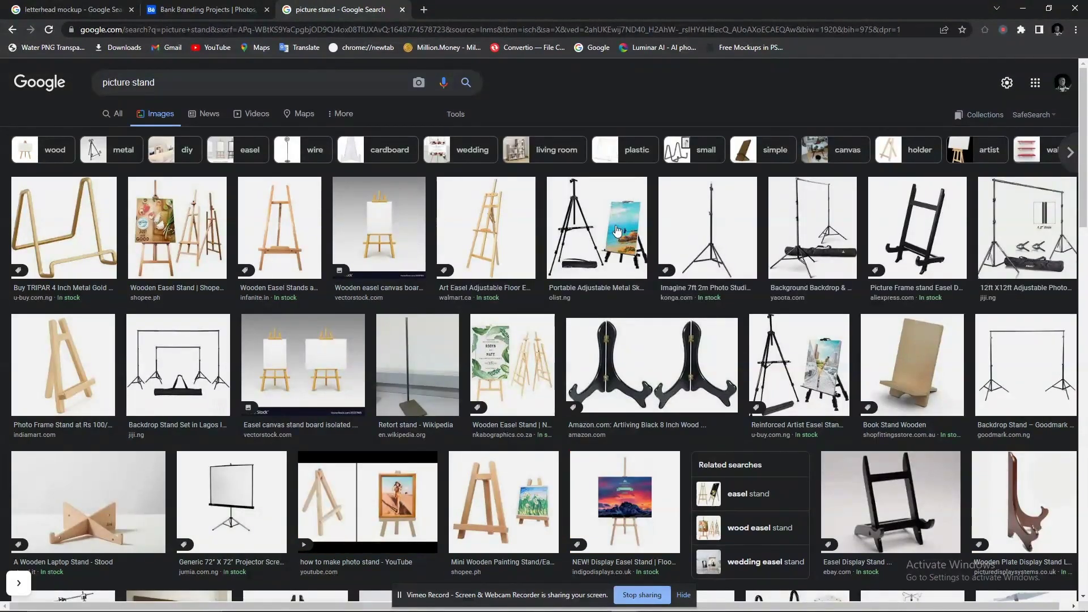
Open the portable adjustable metal sketch easel result, browse its related images, and copy the enlarged easel image.
{"action": "left_click", "coordinate": [612, 230]}
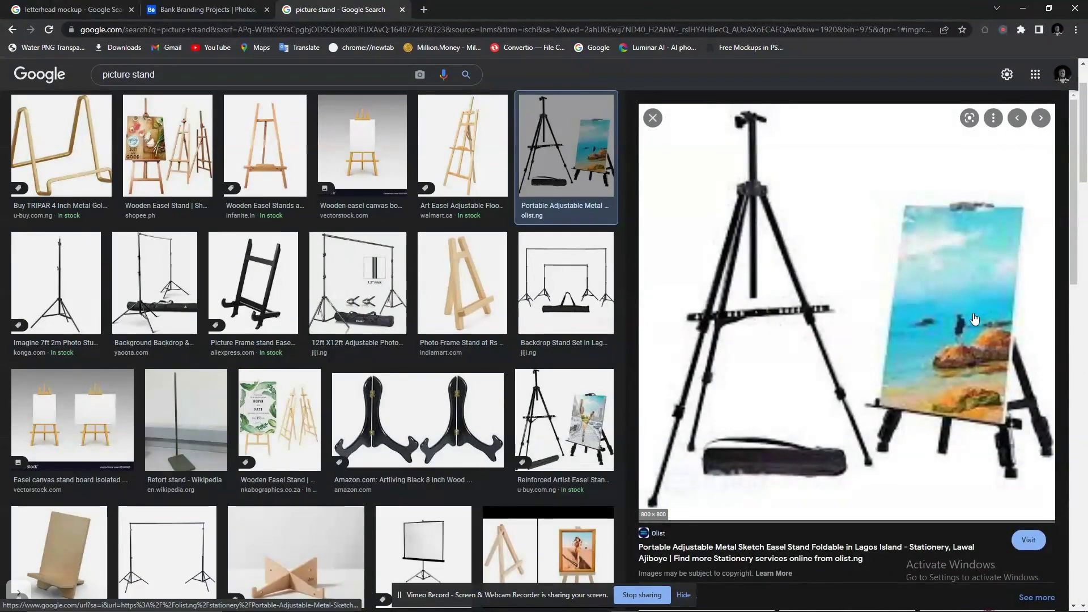
{"action": "scroll", "coordinate": [926, 308], "scroll_direction": "down", "scroll_amount": 15}
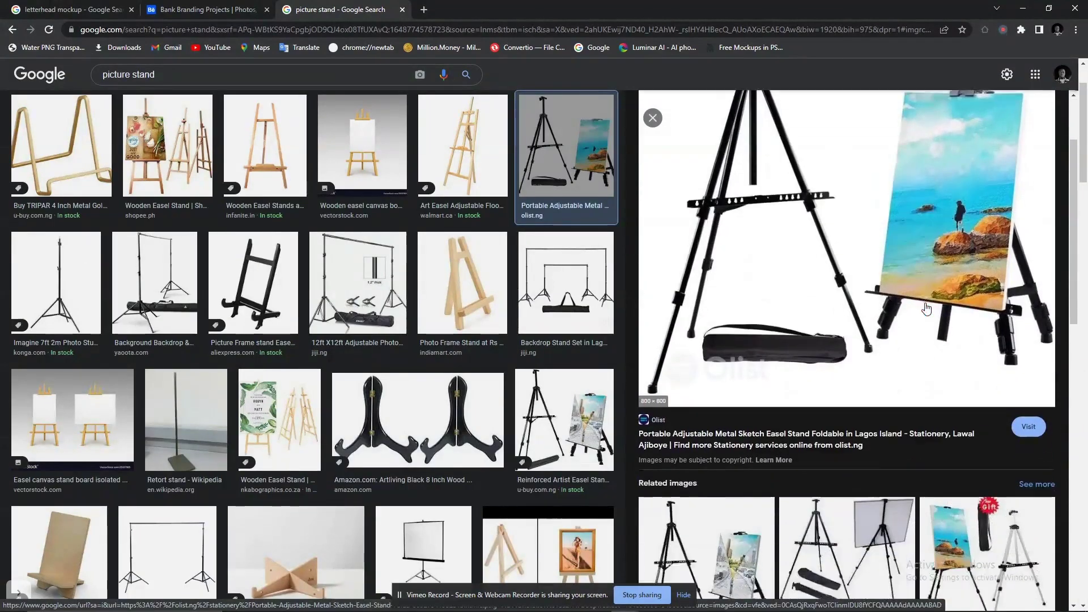
{"action": "scroll", "coordinate": [926, 311], "scroll_direction": "down", "scroll_amount": 5}
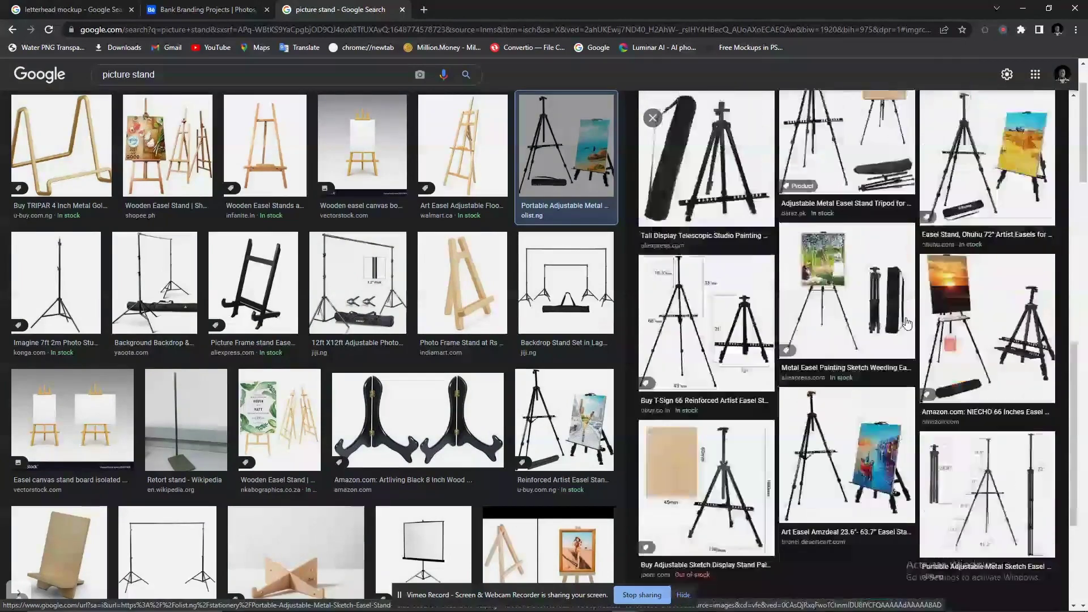
{"action": "scroll", "coordinate": [897, 321], "scroll_direction": "up", "scroll_amount": 20}
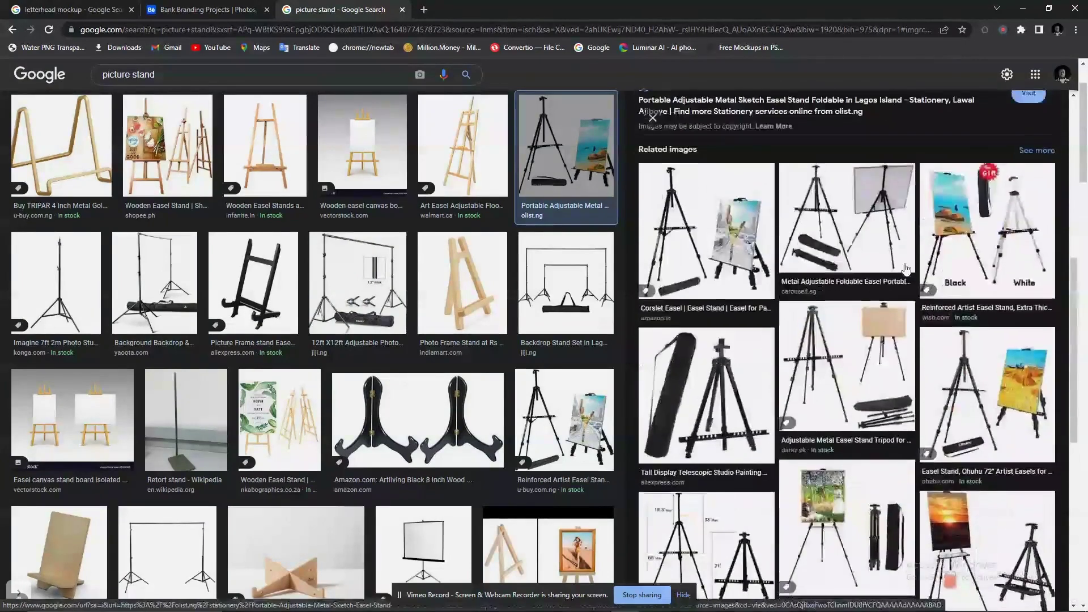
{"action": "right_click", "coordinate": [945, 252]}
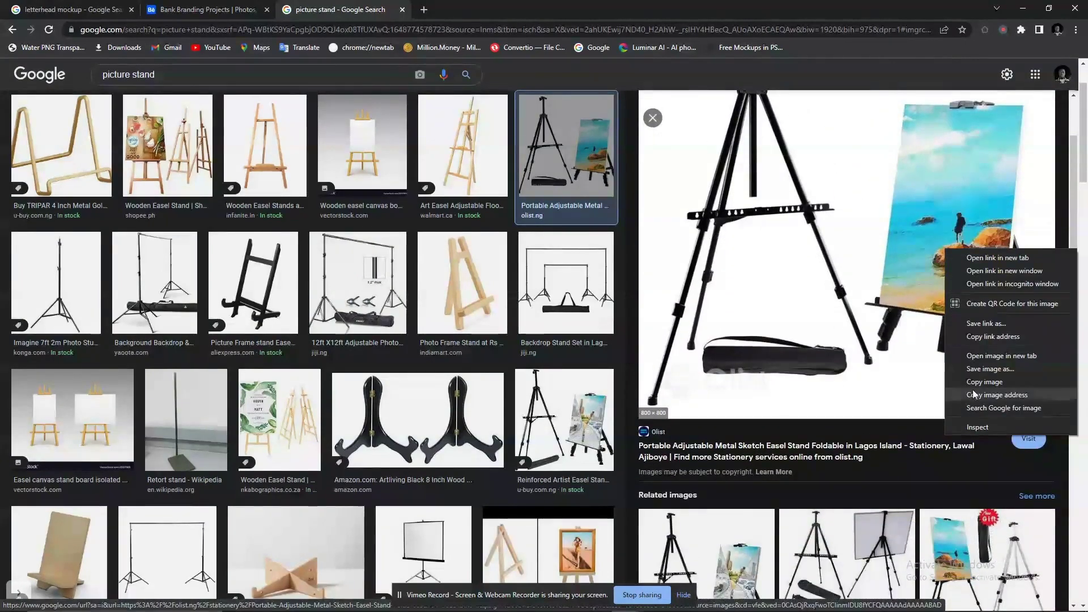
{"action": "left_click", "coordinate": [989, 384]}
Return to CorelDRAW, paste the easel image, place it on the empty area beside page 10, and inspect the easel.
{"action": "key", "text": "alt+Tab"}
{"action": "left_click", "coordinate": [430, 265]}
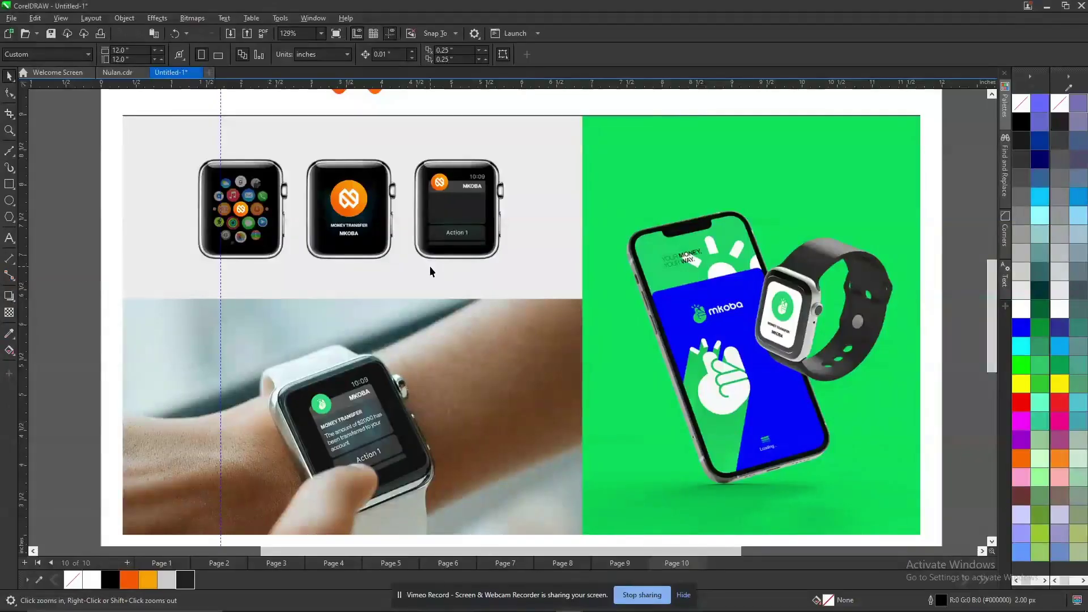
{"action": "scroll", "coordinate": [430, 266], "scroll_direction": "down", "scroll_amount": 1}
{"action": "key", "text": "F4"}
{"action": "scroll", "coordinate": [406, 340], "scroll_direction": "down", "scroll_amount": 3}
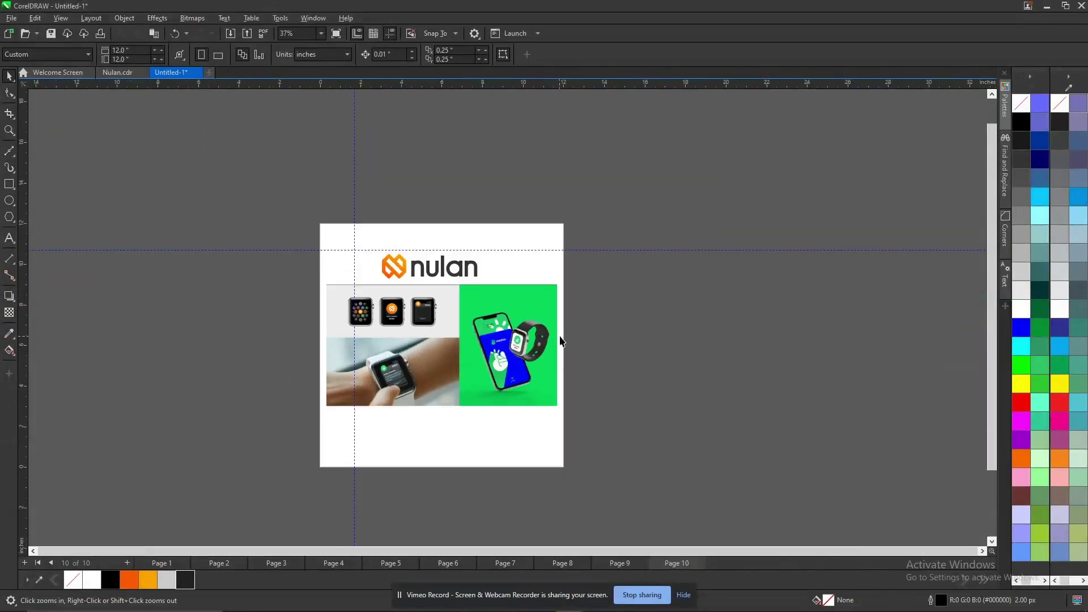
{"action": "key", "text": "ctrl+v"}
{"action": "left_click_drag", "start_coordinate": [472, 310], "coordinate": [781, 317]}
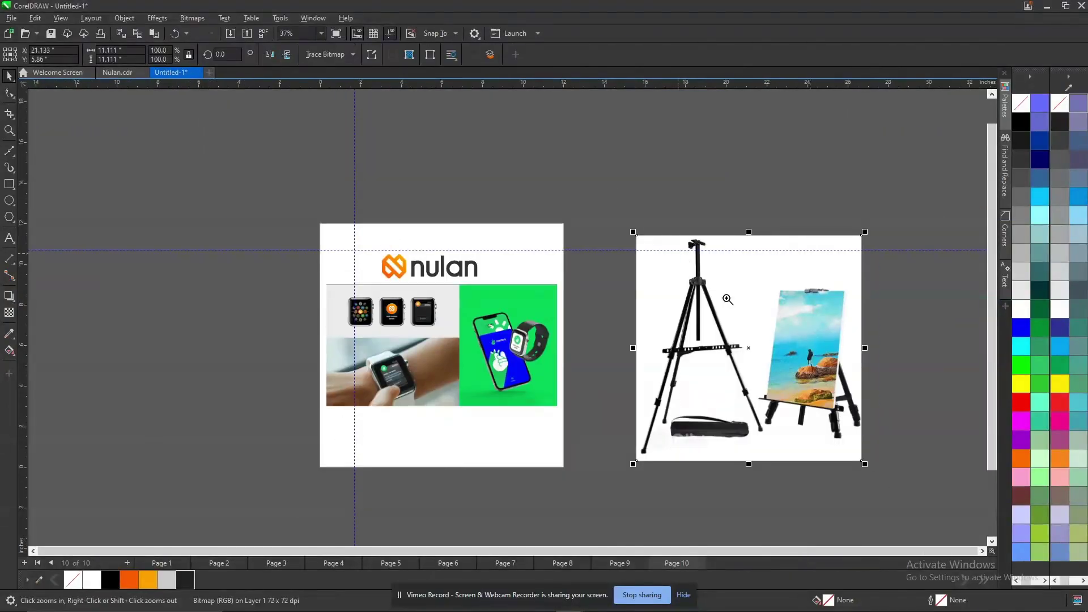
{"action": "scroll", "coordinate": [881, 433], "scroll_direction": "up", "scroll_amount": 3}
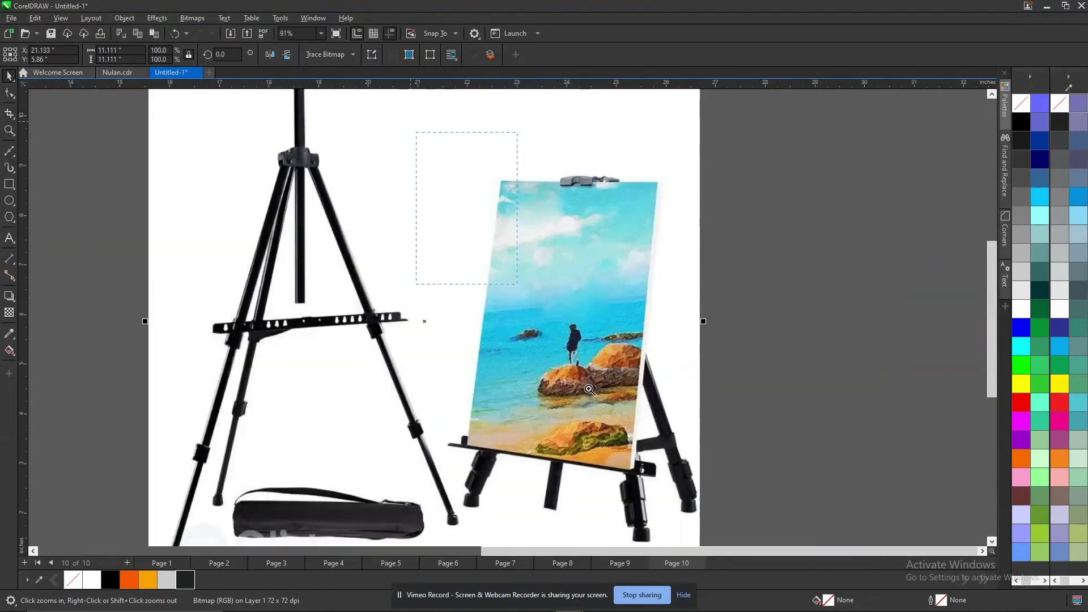
{"action": "scroll", "coordinate": [675, 499], "scroll_direction": "up", "scroll_amount": 1}
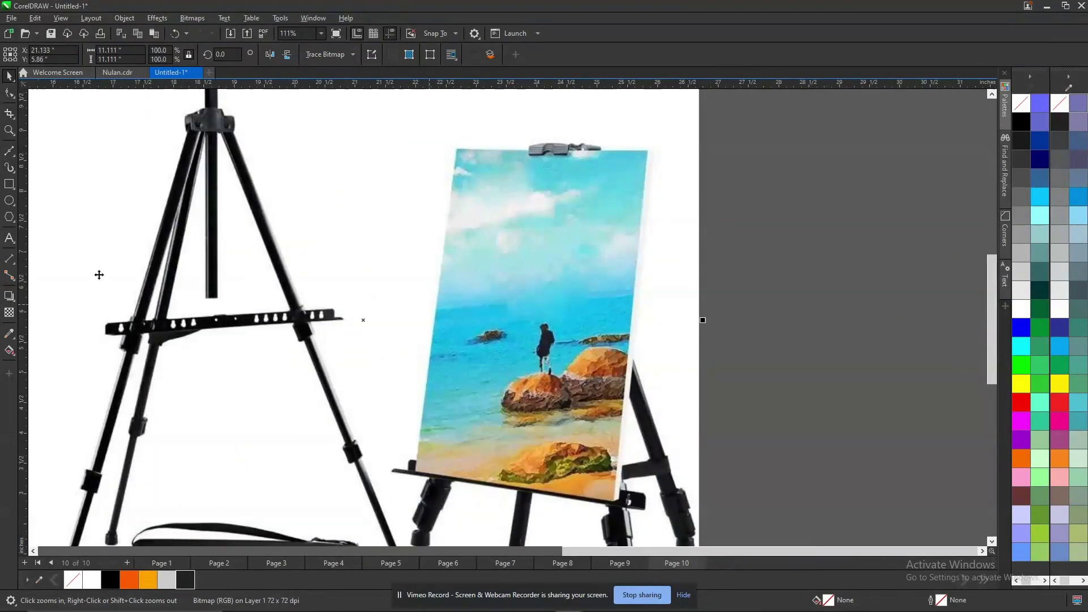
{"action": "scroll", "coordinate": [607, 352], "scroll_direction": "down", "scroll_amount": 5}
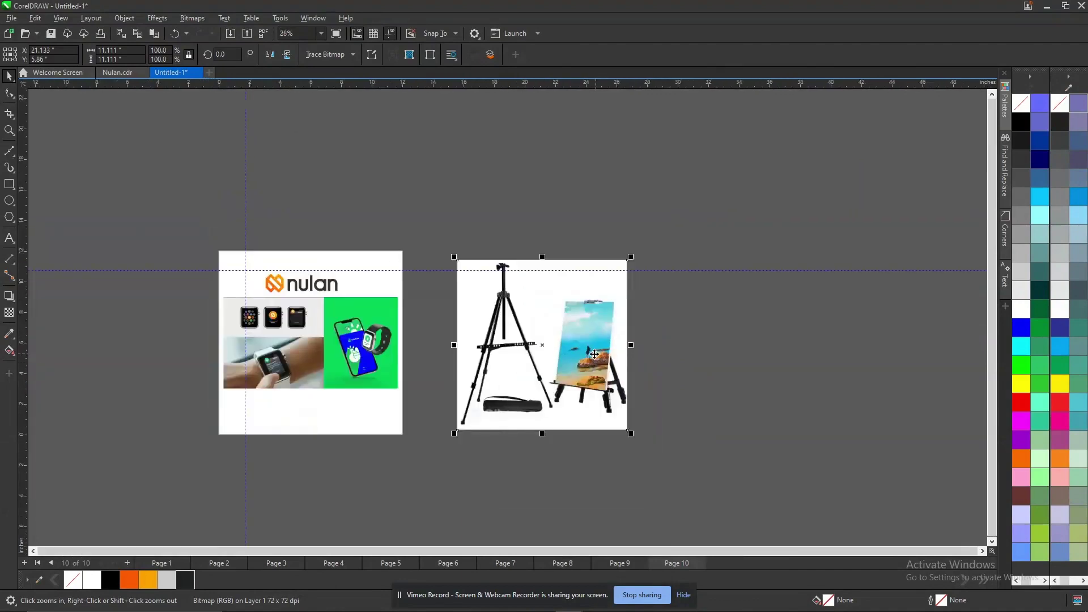
Copy the letterhead's shadow overlay from the mockup on page 8 and paste it onto page 10.
{"action": "key", "text": "F4"}
{"action": "key", "text": "Page_Up"}
{"action": "key", "text": "Page_Up"}
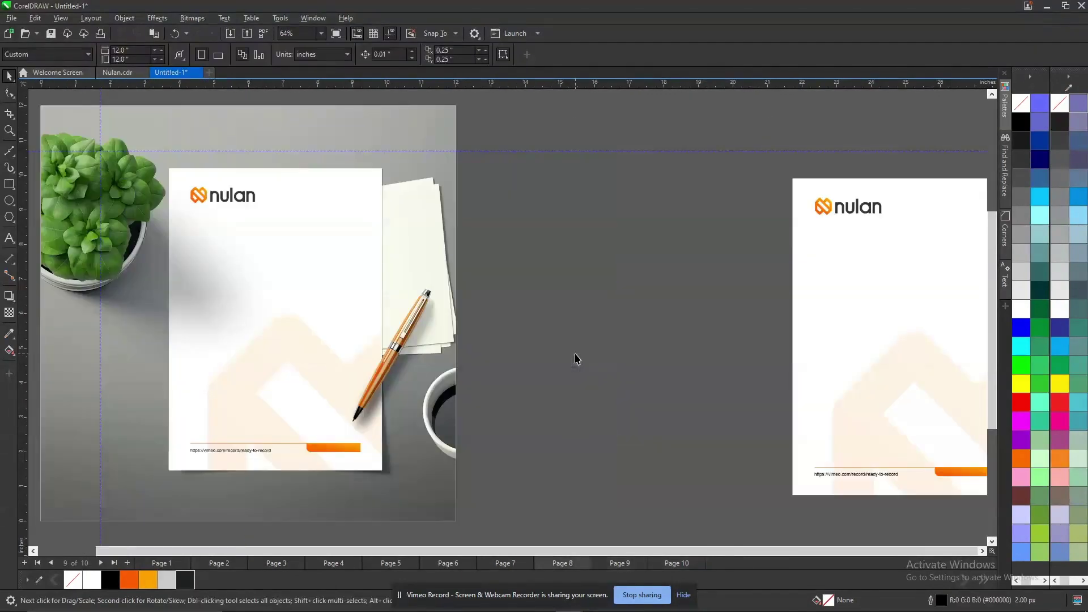
{"action": "left_click", "coordinate": [298, 424]}
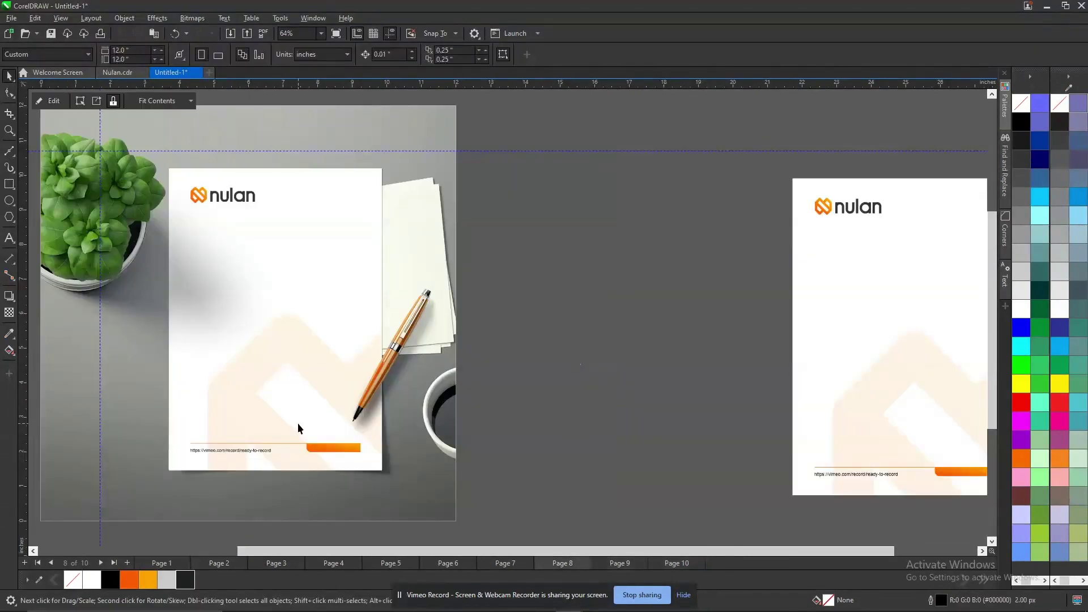
{"action": "key", "text": "Page_Down"}
{"action": "key", "text": "Page_Down"}
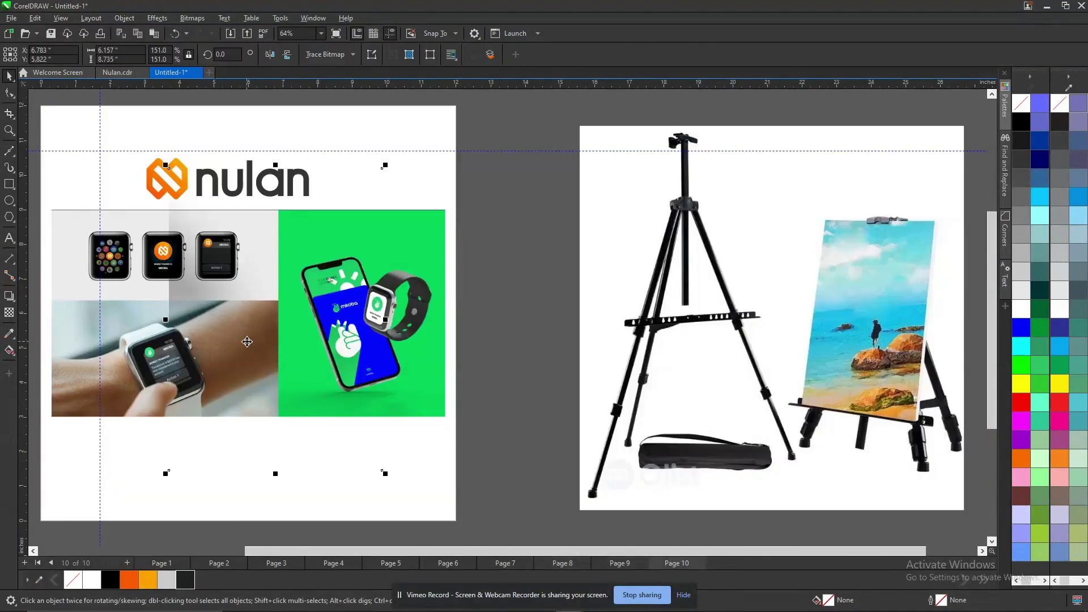
Return to page 8 and open the letterhead mockup's PowerClip frame to edit its contents.
{"action": "key", "text": "Escape"}
{"action": "key", "text": "Page_Up"}
{"action": "key", "text": "Page_Up"}
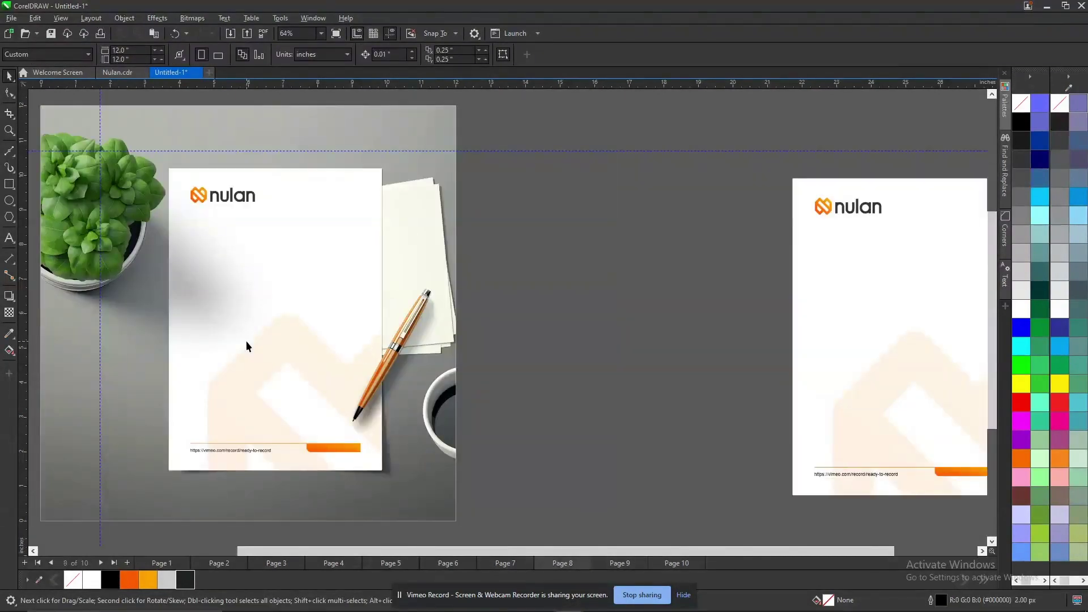
{"action": "left_click", "coordinate": [246, 341]}
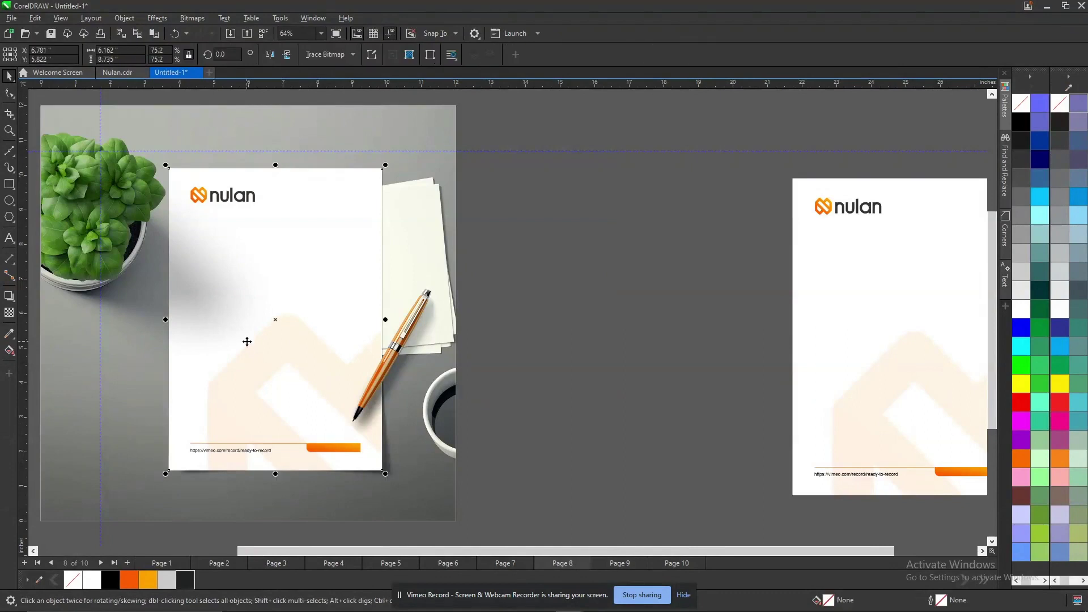
{"action": "left_click", "coordinate": [266, 392]}
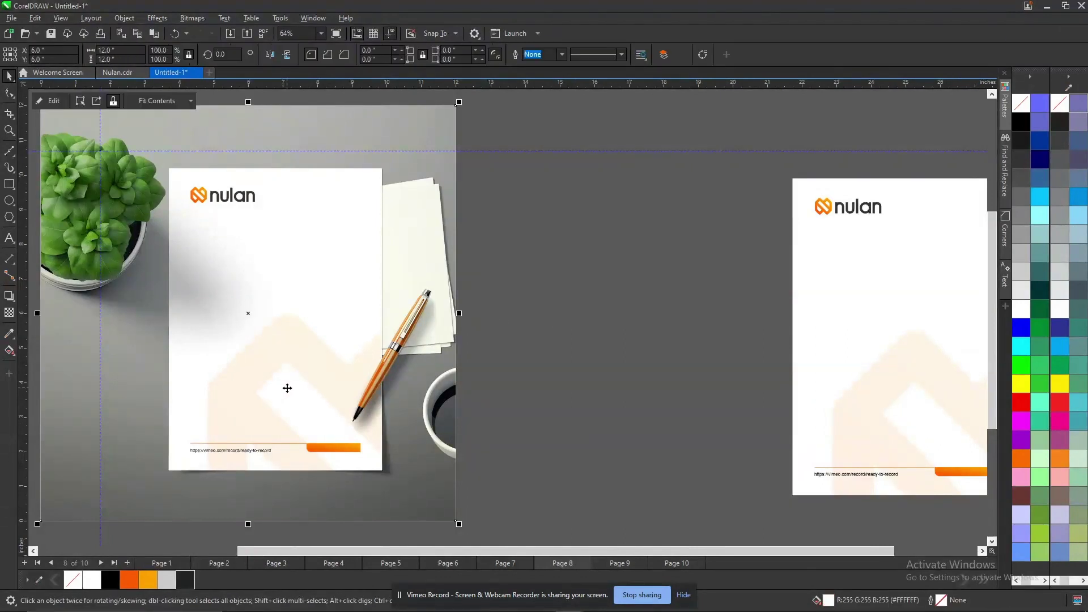
{"action": "double_click", "coordinate": [332, 384]}
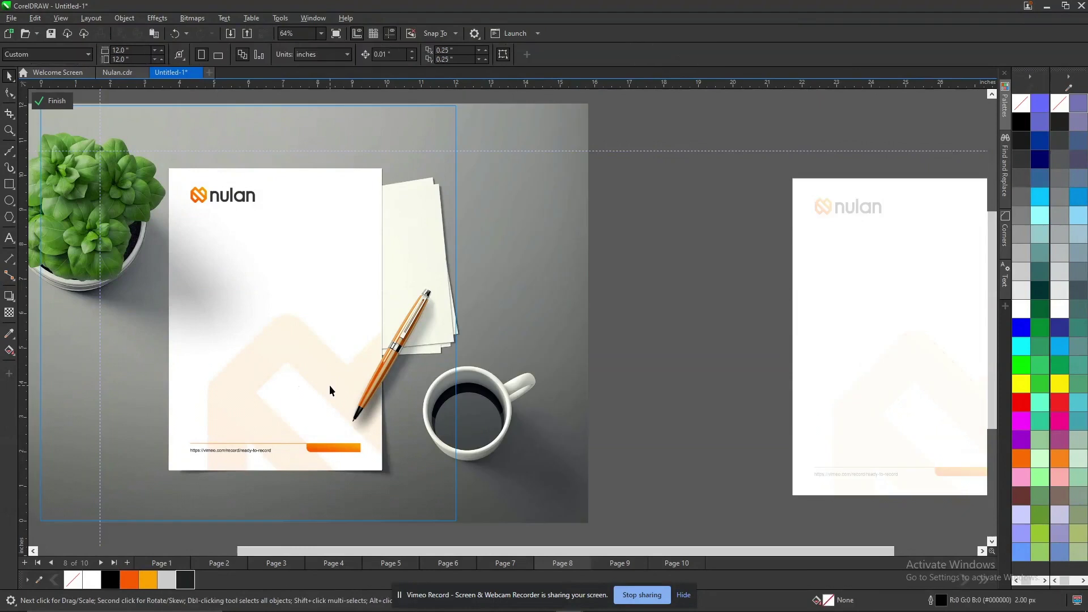
Open the letterhead's nested PowerClip frame, copy the letterhead bitmap inside it, and finish editing the mockup's frames.
{"action": "left_click", "coordinate": [263, 416]}
{"action": "left_click", "coordinate": [263, 414], "text": "alt"}
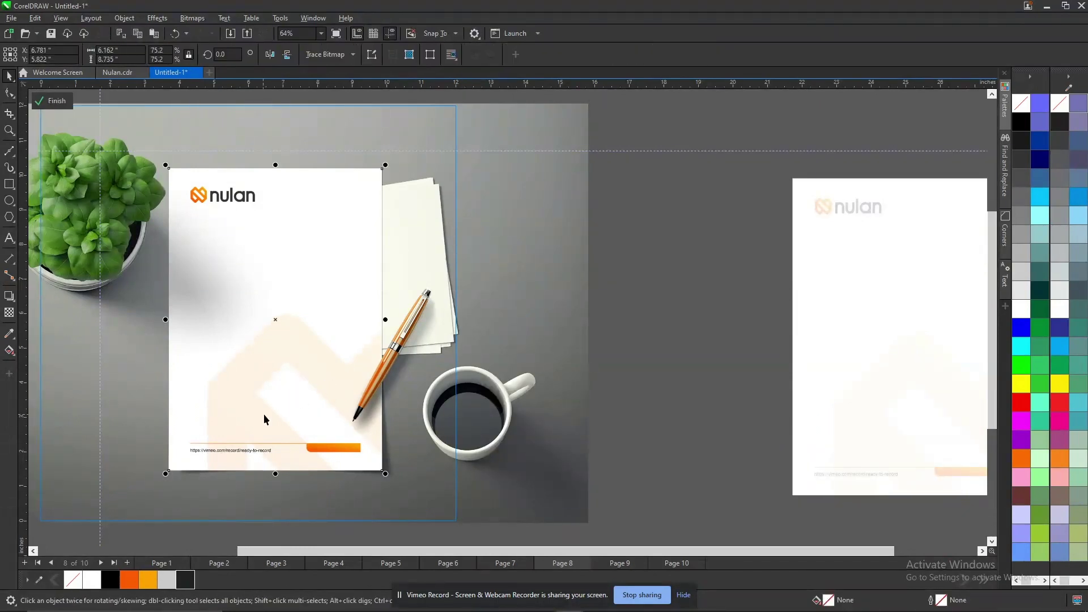
{"action": "left_click", "coordinate": [252, 392]}
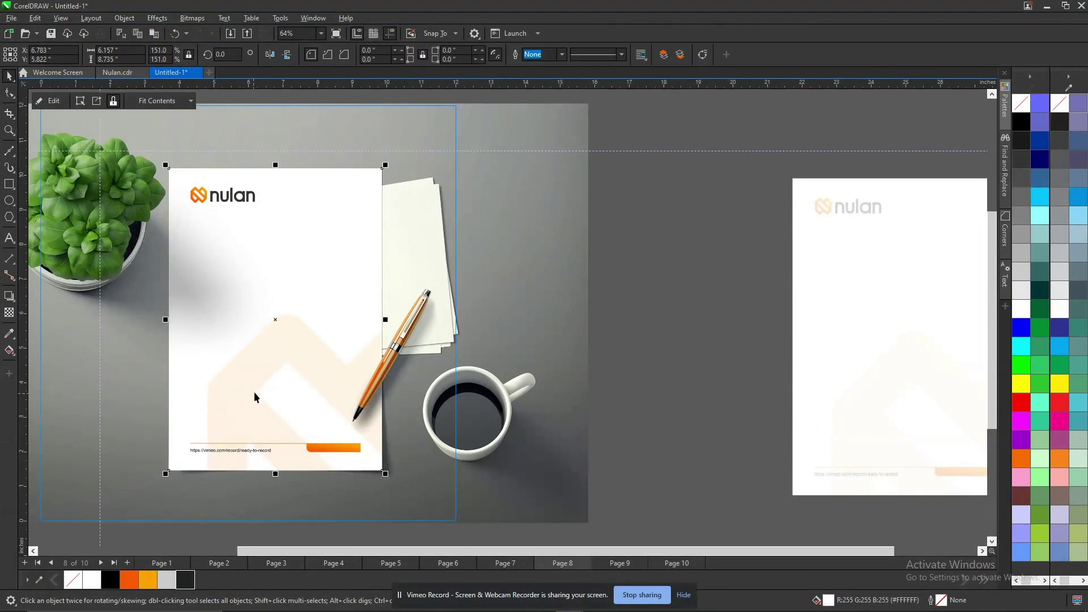
{"action": "left_click", "coordinate": [33, 101]}
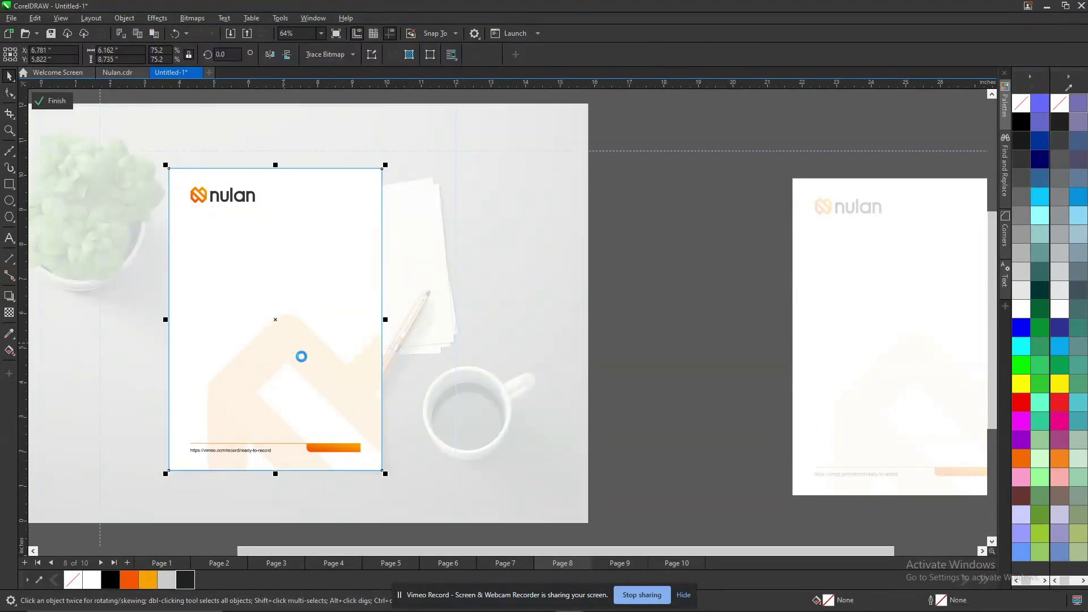
{"action": "left_click", "coordinate": [716, 415]}
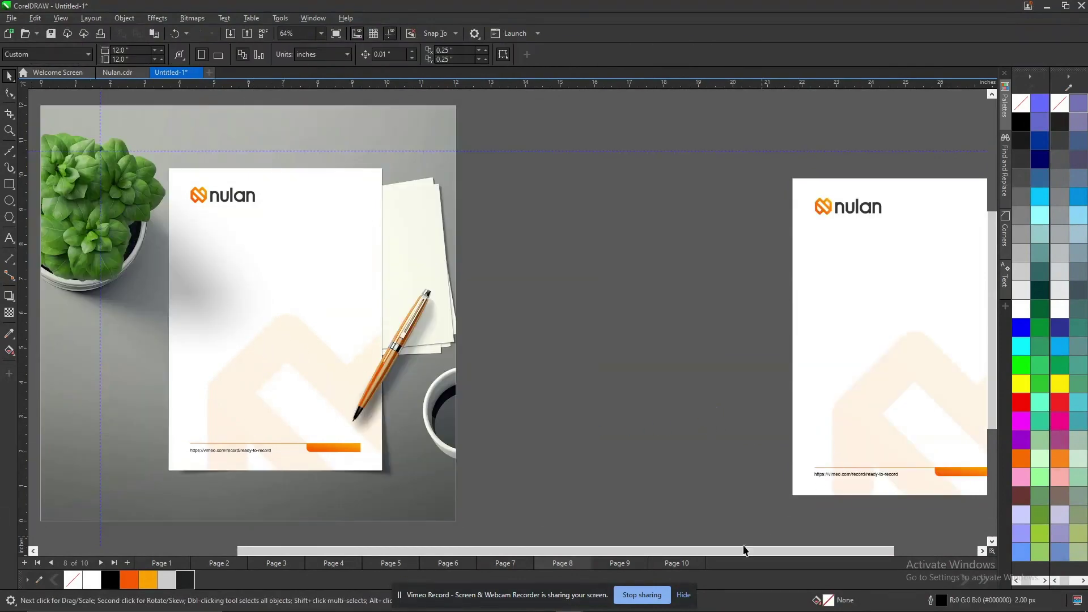
Paste the letterhead bitmap onto page 10 and move it over to the easel image beside the page.
{"action": "left_click", "coordinate": [681, 563]}
{"action": "key", "text": "ctrl+v"}
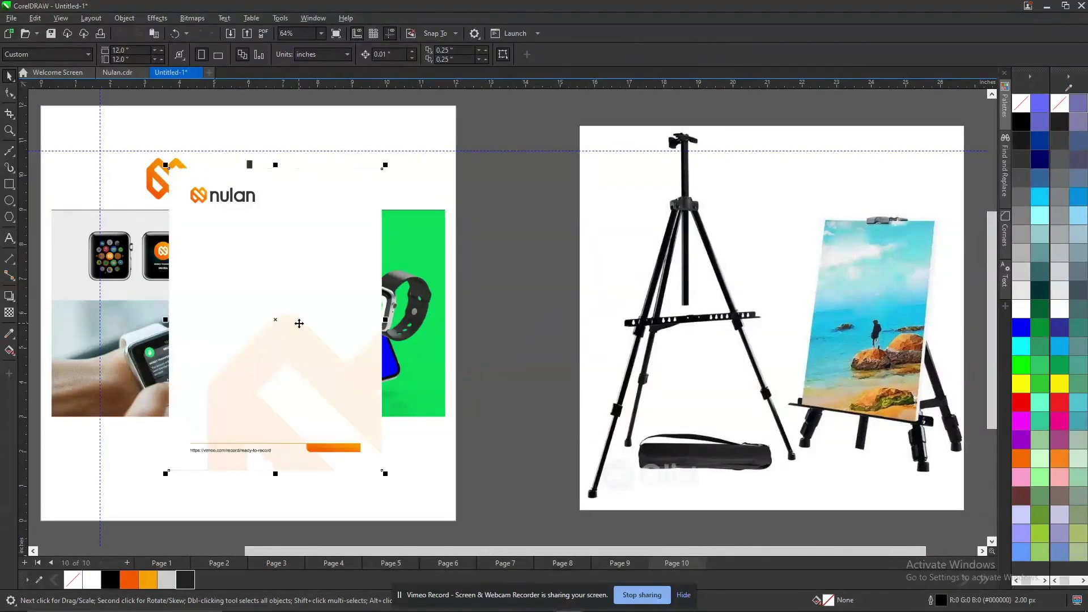
{"action": "left_click_drag", "start_coordinate": [296, 321], "coordinate": [652, 328]}
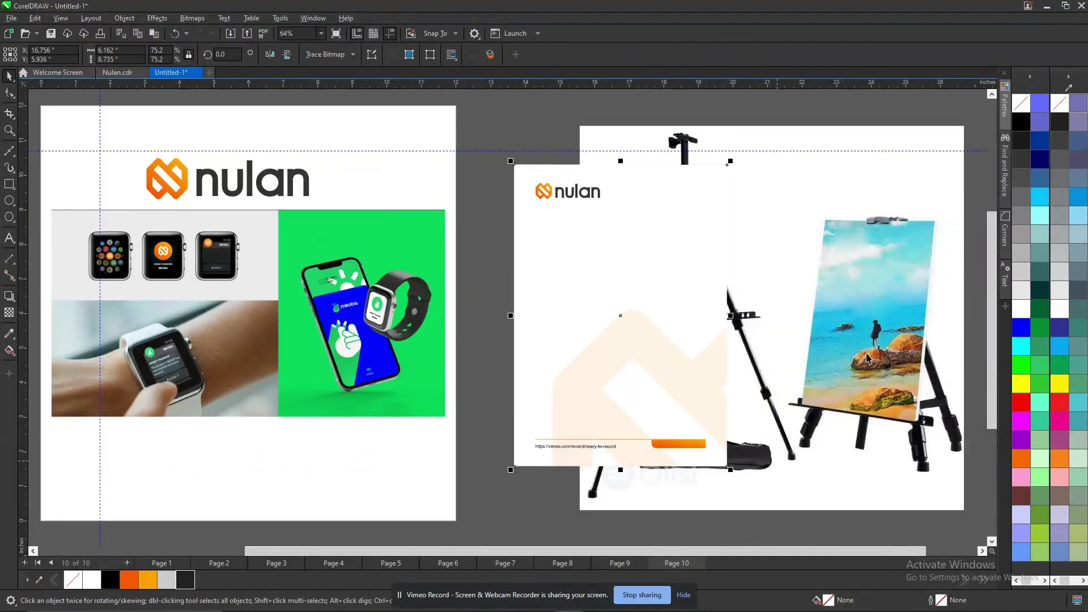
Draw two straight Bézier lines along the top and bottom edges of the seascape picture on the easel.
{"action": "left_click_drag", "start_coordinate": [743, 185], "coordinate": [941, 448]}
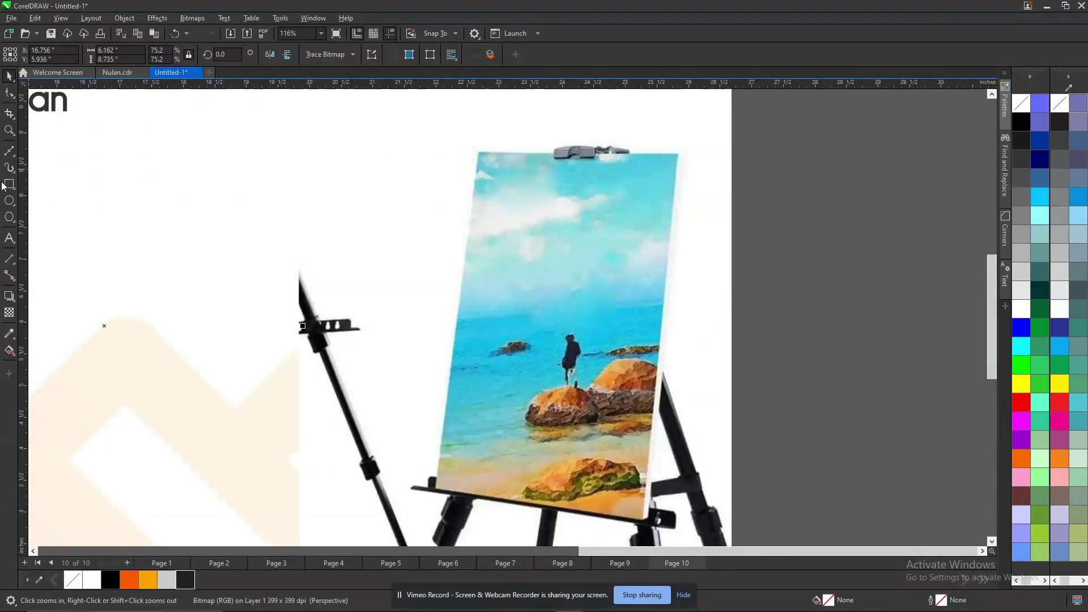
{"action": "key", "text": "F5"}
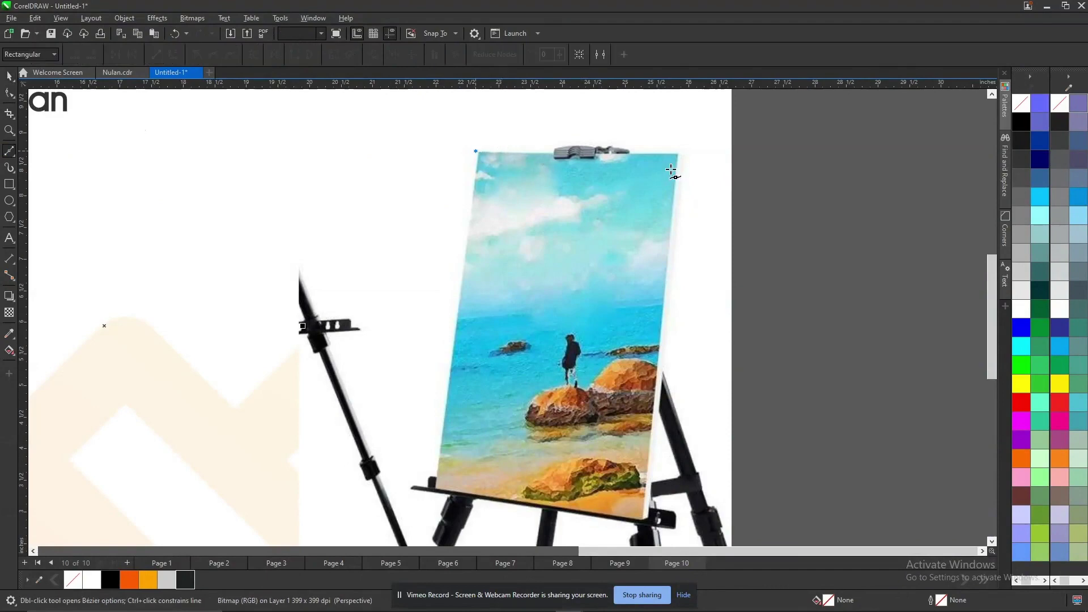
{"action": "left_click", "coordinate": [678, 154]}
{"action": "left_click", "coordinate": [437, 487]}
{"action": "left_click", "coordinate": [646, 522]}
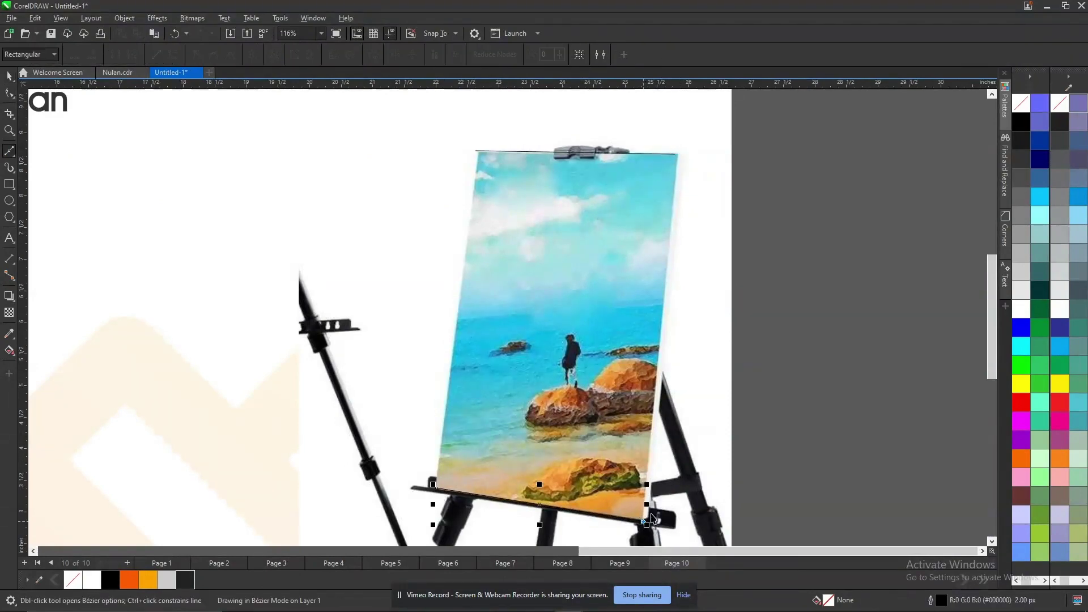
Extend the top and bottom guide lines well beyond the seascape picture's corners by scaling them.
{"action": "scroll", "coordinate": [665, 325], "scroll_direction": "down", "scroll_amount": 4}
{"action": "key", "text": "space"}
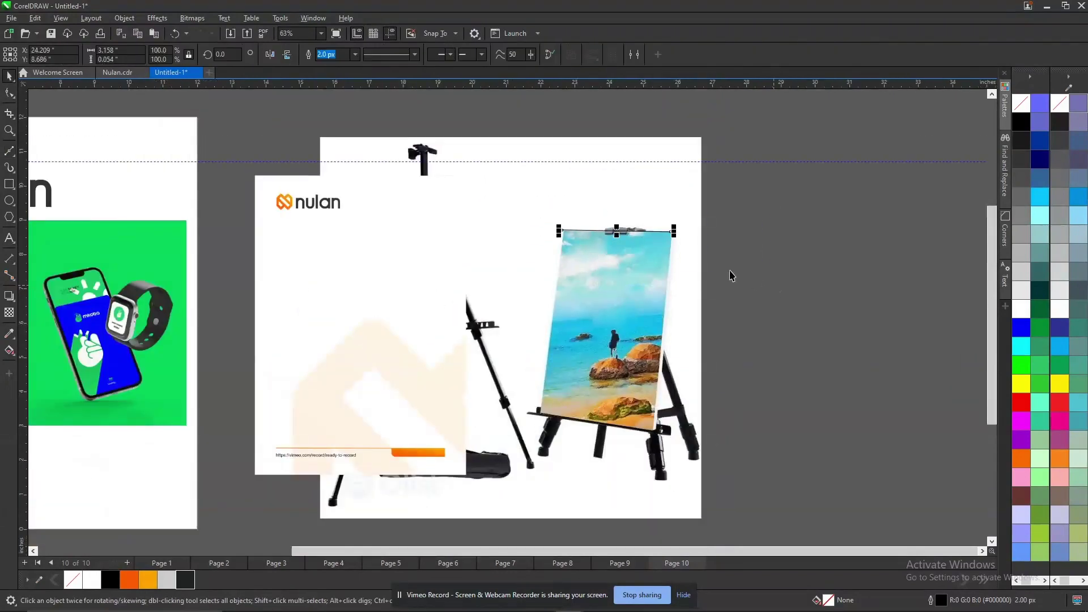
{"action": "left_click_drag", "start_coordinate": [675, 238], "coordinate": [726, 259]}
{"action": "left_click_drag", "start_coordinate": [503, 369], "coordinate": [741, 482]}
{"action": "left_click_drag", "start_coordinate": [657, 435], "coordinate": [725, 451]}
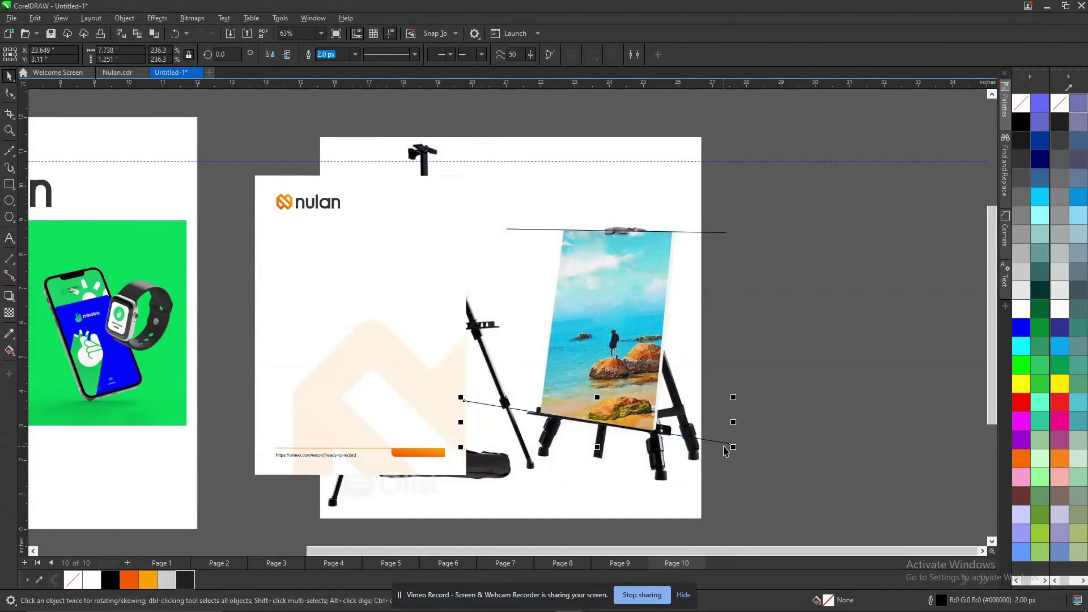
Draw straight guide lines along the picture's right and left edges and extend both past its corners.
{"action": "key", "text": "F5"}
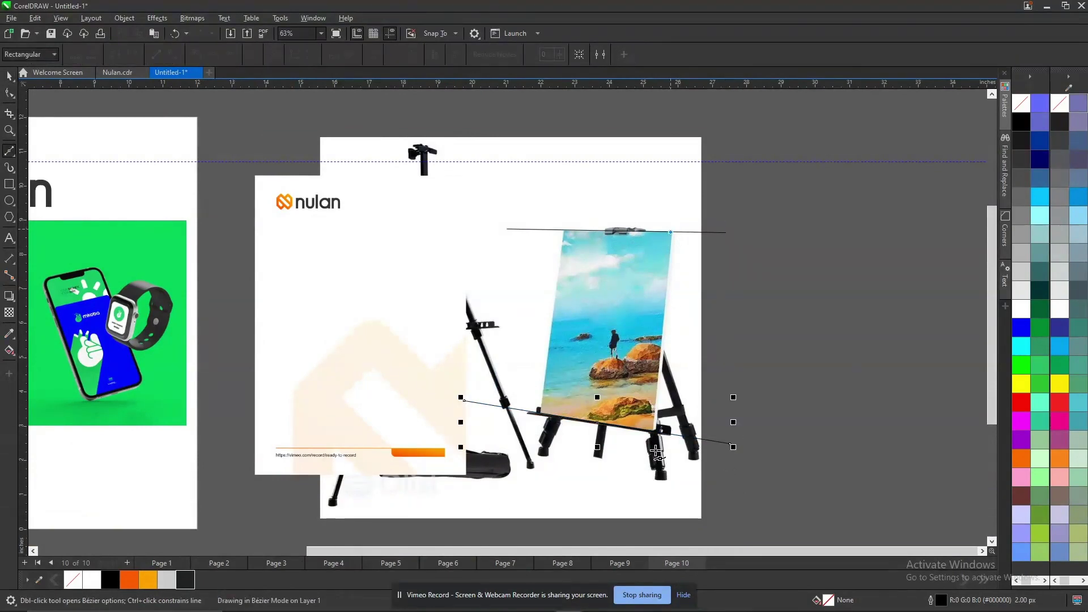
{"action": "left_click", "coordinate": [654, 432]}
{"action": "left_click", "coordinate": [673, 202]}
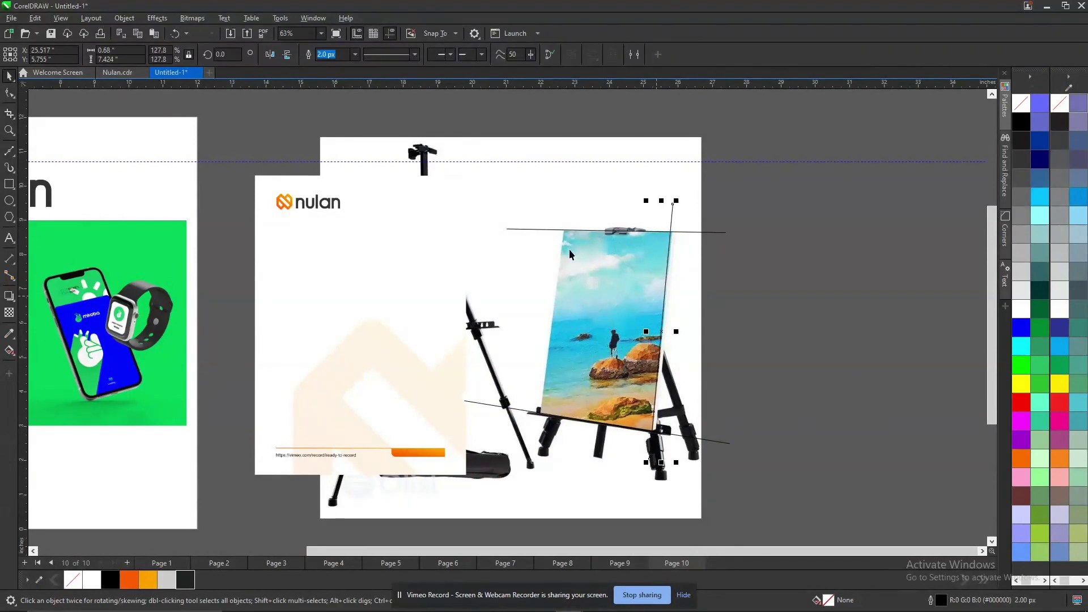
{"action": "key", "text": "F5"}
{"action": "left_click", "coordinate": [563, 230]}
{"action": "left_click", "coordinate": [539, 412]}
{"action": "key", "text": "space"}
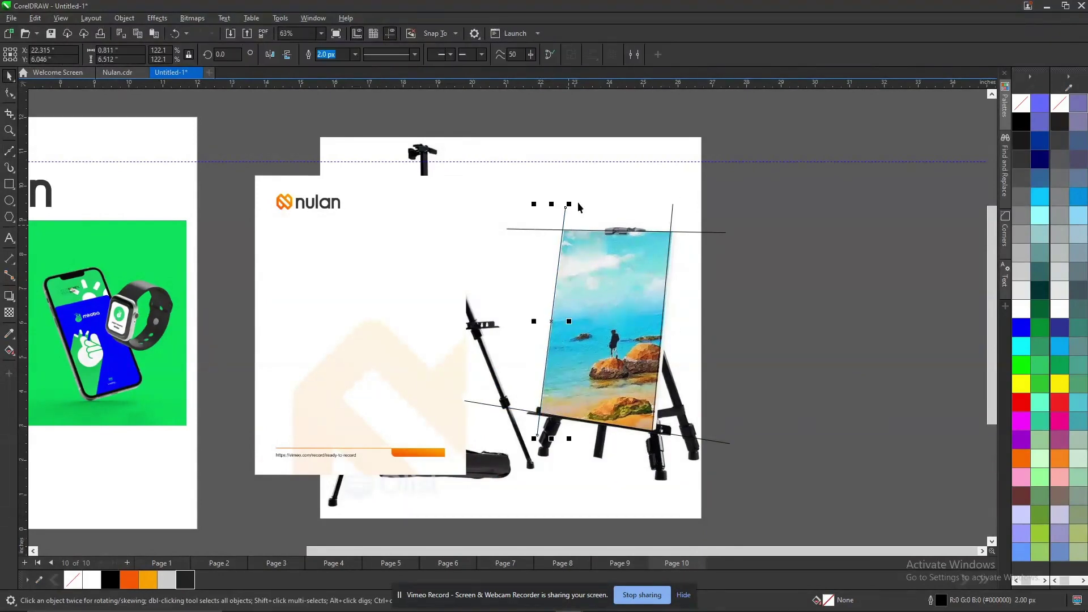
Fine-tune the upper end nodes of the left and right guide lines to match the picture's slanted edges.
{"action": "scroll", "coordinate": [564, 229], "scroll_direction": "up", "scroll_amount": 4}
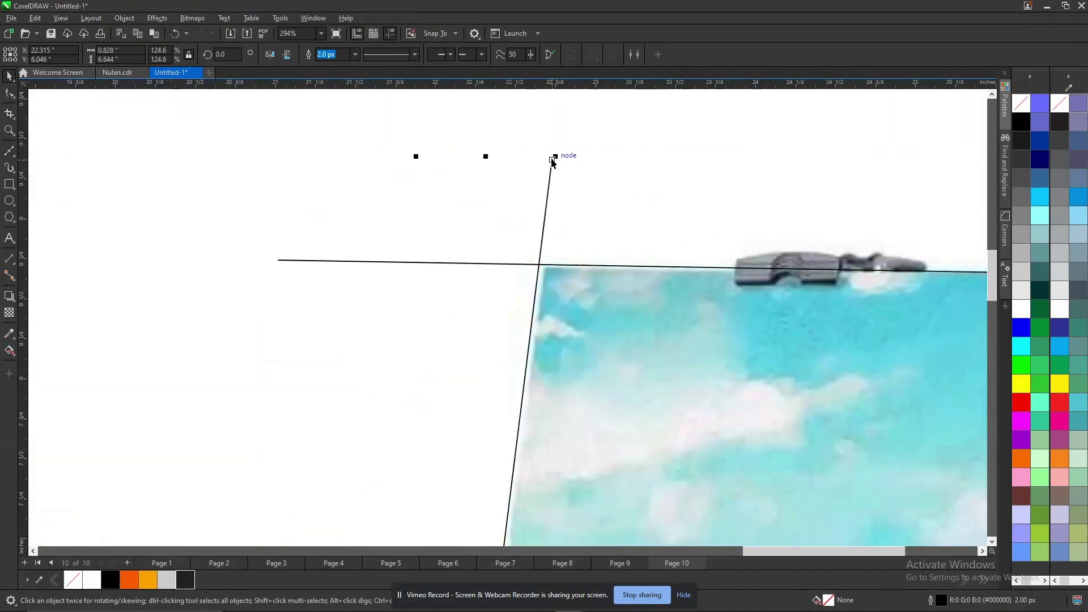
{"action": "key", "text": "F10"}
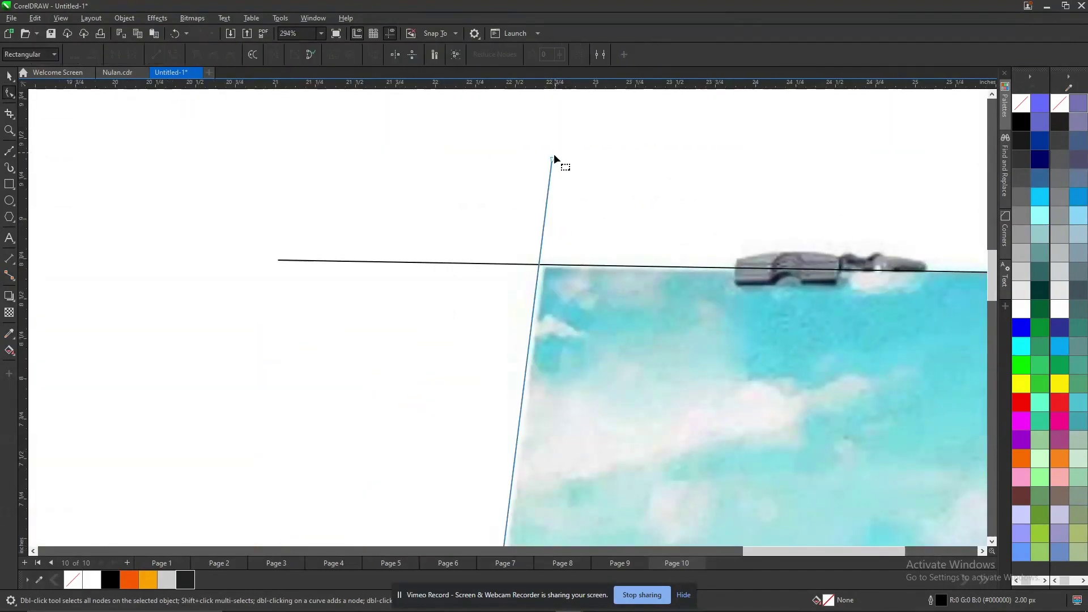
{"action": "left_click_drag", "start_coordinate": [555, 161], "coordinate": [562, 165]}
{"action": "scroll", "coordinate": [573, 249], "scroll_direction": "down", "scroll_amount": 4}
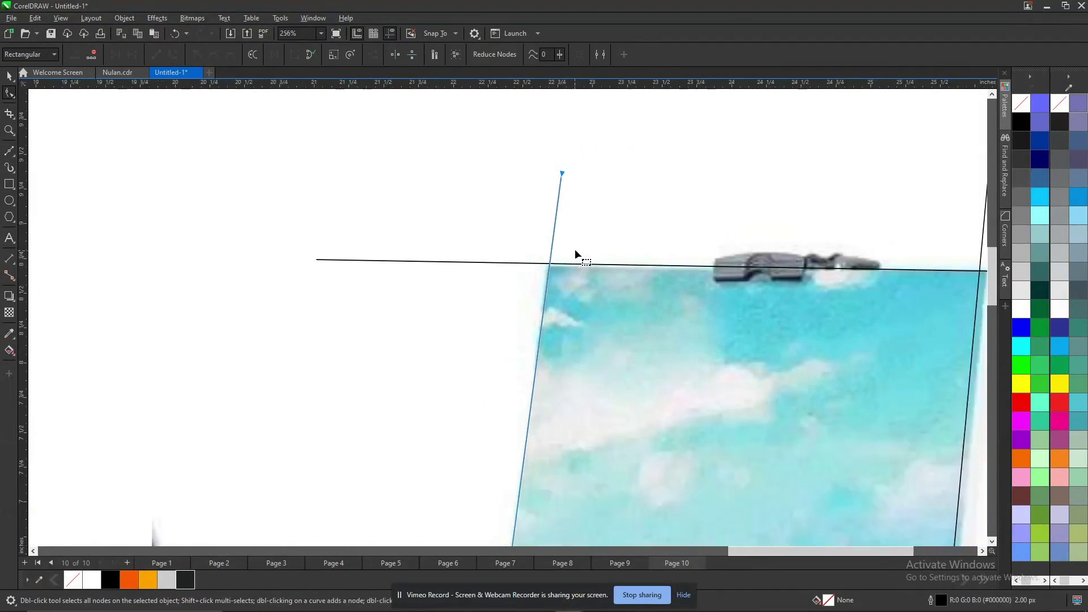
{"action": "scroll", "coordinate": [574, 250], "scroll_direction": "down", "scroll_amount": 4}
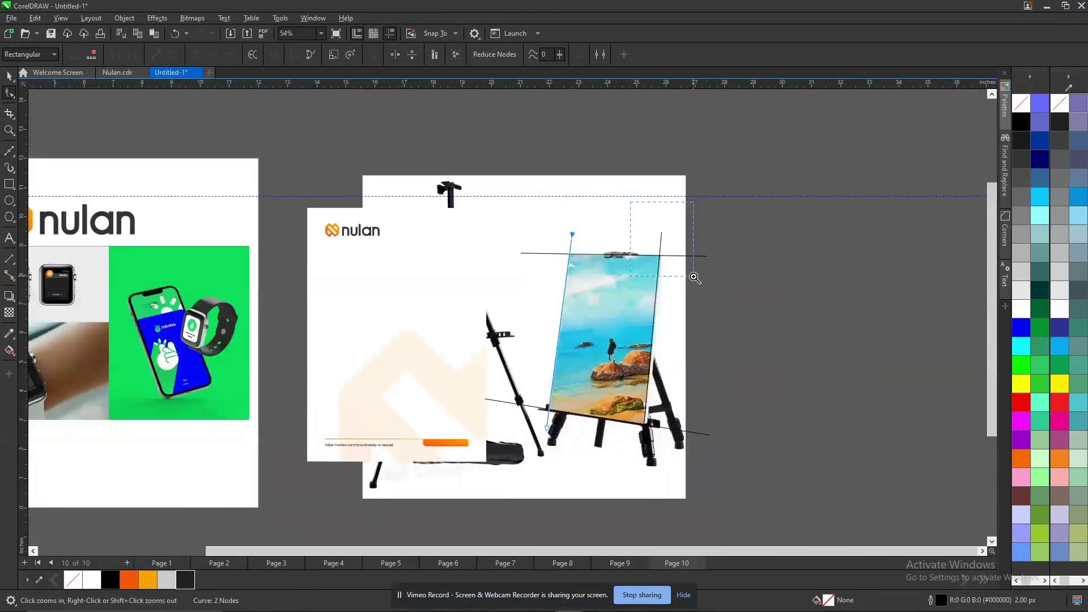
{"action": "scroll", "coordinate": [572, 299], "scroll_direction": "up", "scroll_amount": 8}
{"action": "left_click_drag", "start_coordinate": [510, 277], "coordinate": [520, 275]}
{"action": "scroll", "coordinate": [573, 319], "scroll_direction": "down", "scroll_amount": 10}
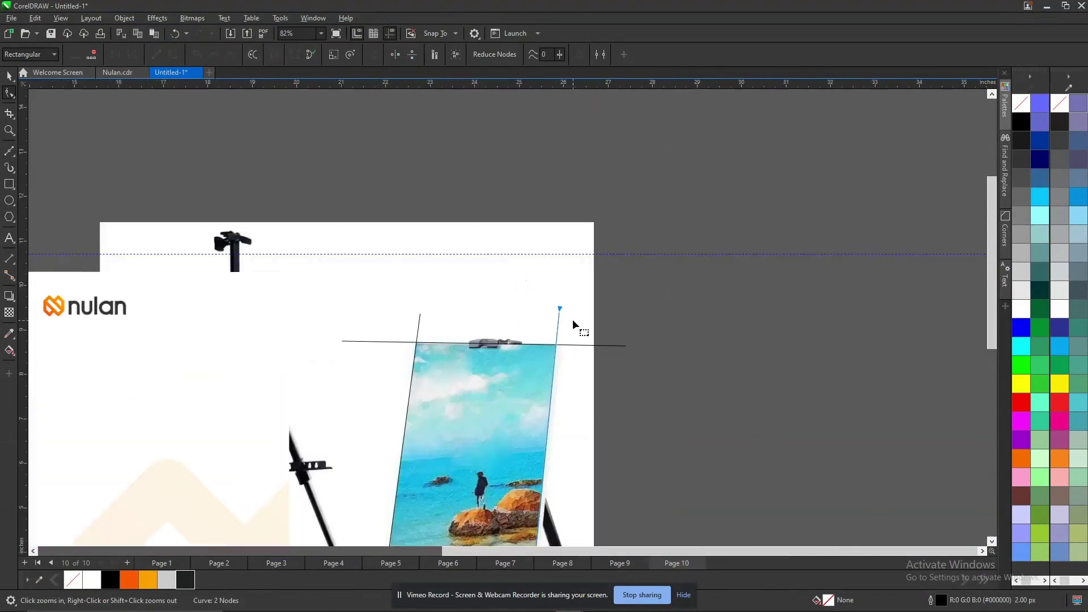
{"action": "key", "text": "space"}
{"action": "left_click", "coordinate": [611, 356]}
Move the letterhead to the empty area beyond the easel image and convert it to a bitmap.
{"action": "key", "text": "F2"}
{"action": "left_click_drag", "start_coordinate": [444, 282], "coordinate": [616, 444]}
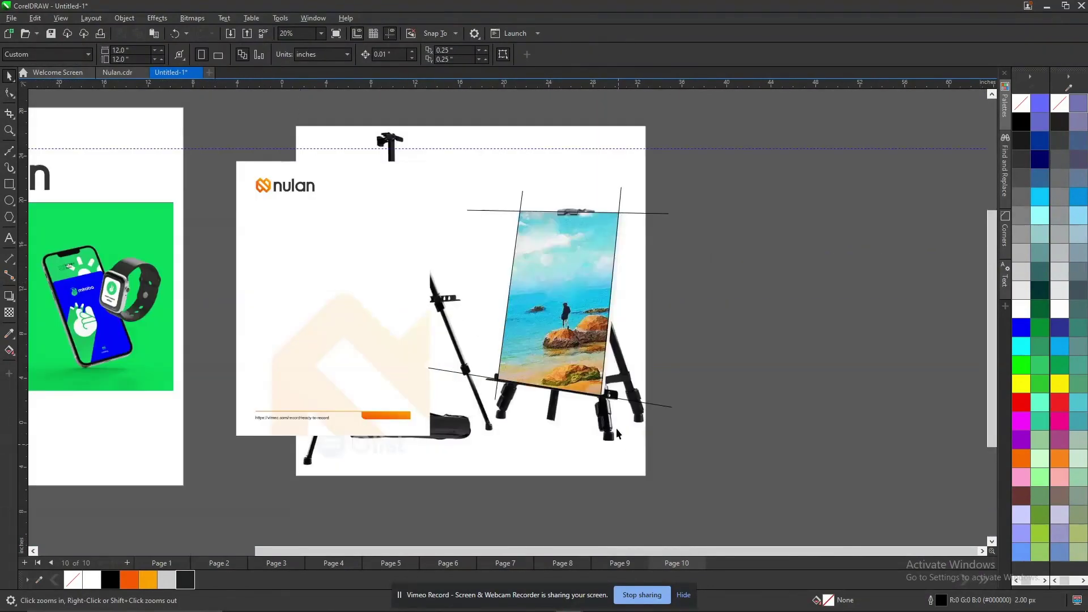
{"action": "left_click", "coordinate": [317, 251]}
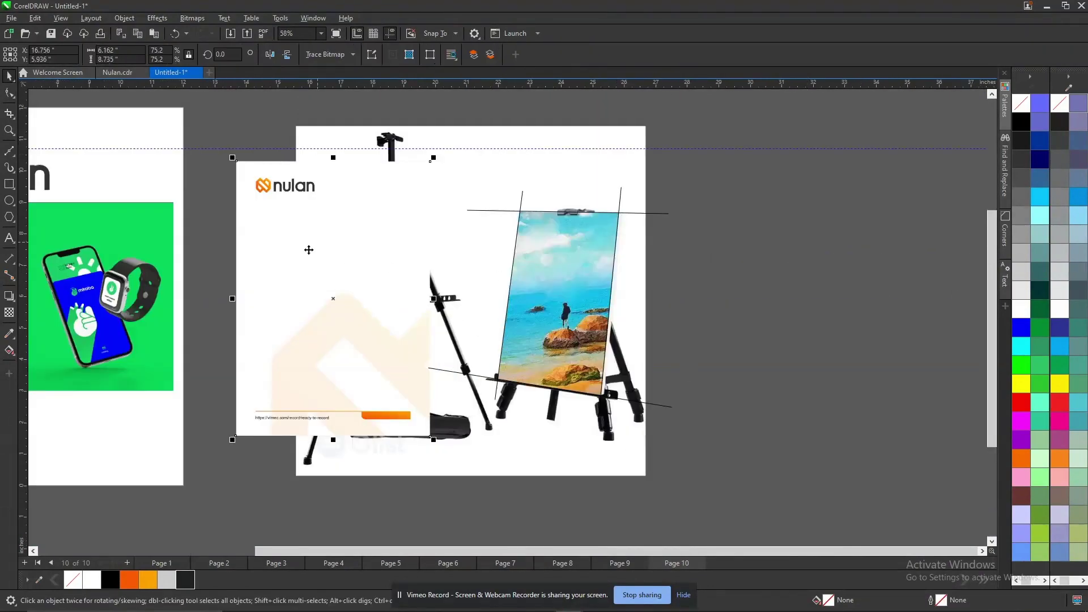
{"action": "left_click", "coordinate": [124, 18]}
{"action": "mouse_move", "coordinate": [169, 292]}
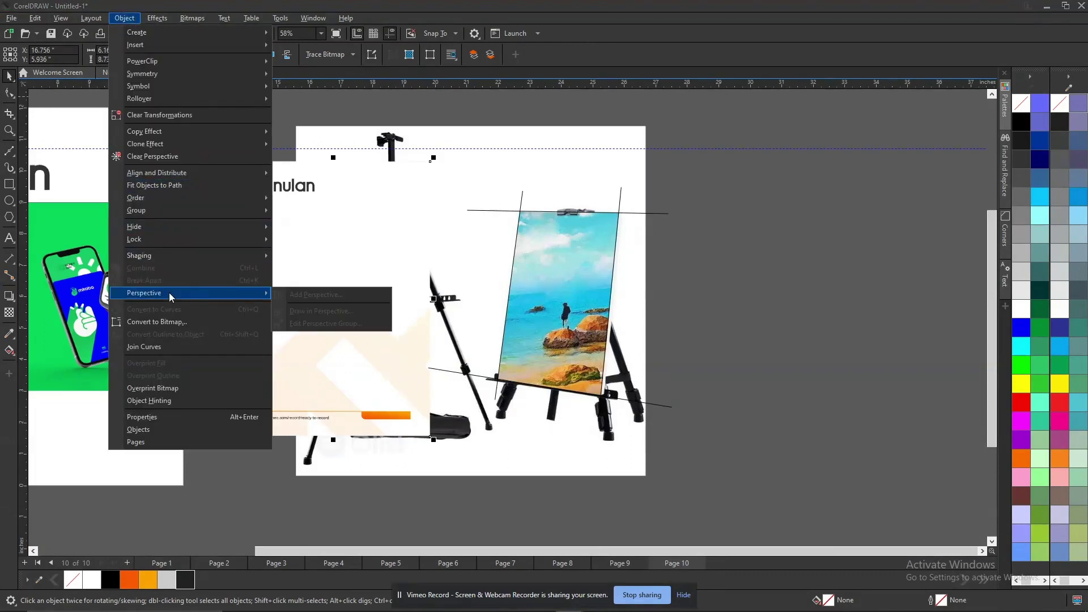
{"action": "left_click", "coordinate": [357, 381]}
{"action": "left_click_drag", "start_coordinate": [328, 367], "coordinate": [824, 369]}
{"action": "key", "text": "alt+b"}
{"action": "key", "text": "Return"}
{"action": "key", "text": "Return"}
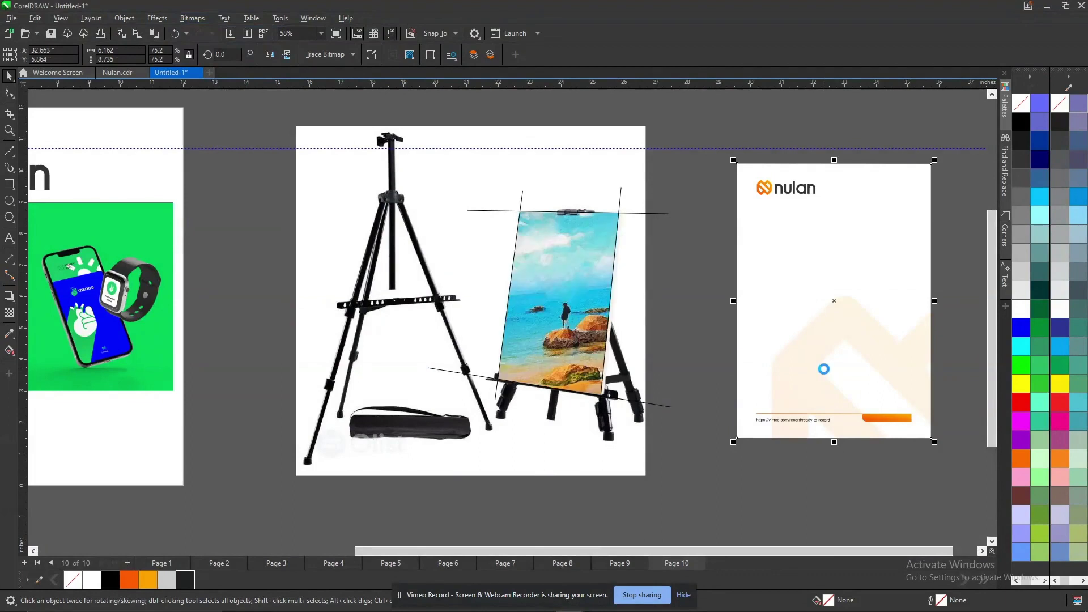
Scale the letterhead down to about 3.15 by 4.47 inches and place it right beside the easel's picture.
{"action": "left_click", "coordinate": [132, 22]}
{"action": "left_click", "coordinate": [836, 318]}
{"action": "left_click", "coordinate": [879, 366]}
{"action": "left_click_drag", "start_coordinate": [936, 445], "coordinate": [904, 373]}
{"action": "left_click_drag", "start_coordinate": [793, 328], "coordinate": [675, 328]}
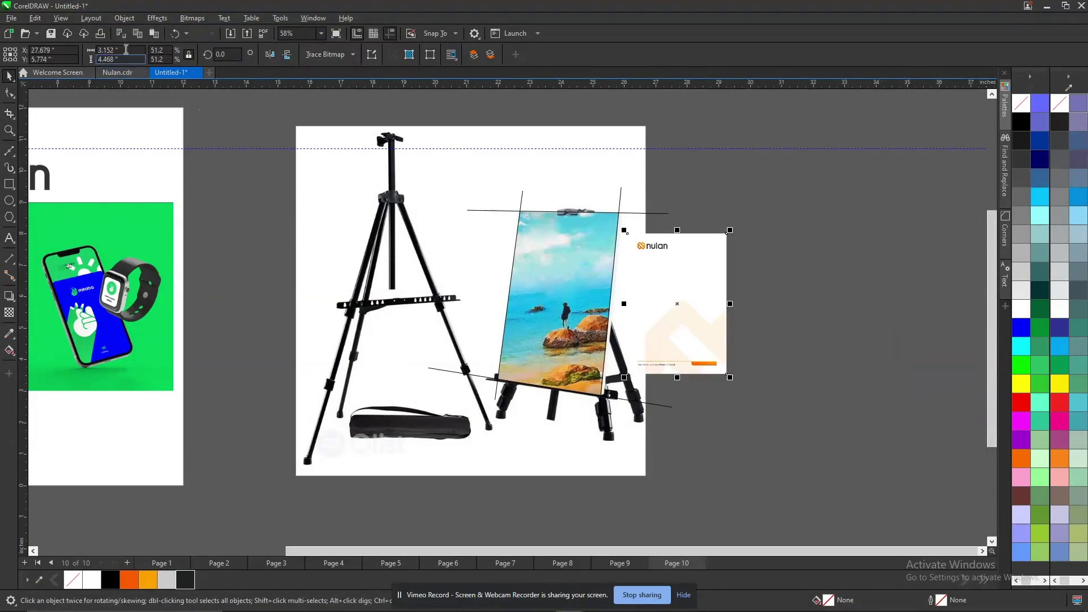
Add an editable perspective to the reduced letterhead bitmap.
{"action": "left_click", "coordinate": [125, 18]}
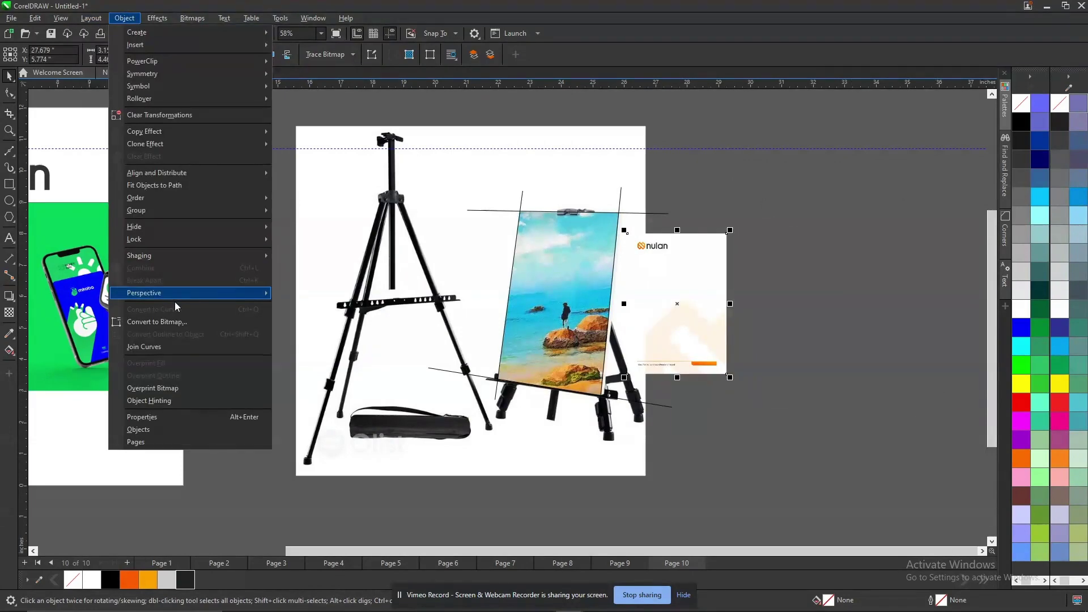
{"action": "mouse_move", "coordinate": [176, 293]}
{"action": "left_click", "coordinate": [289, 295]}
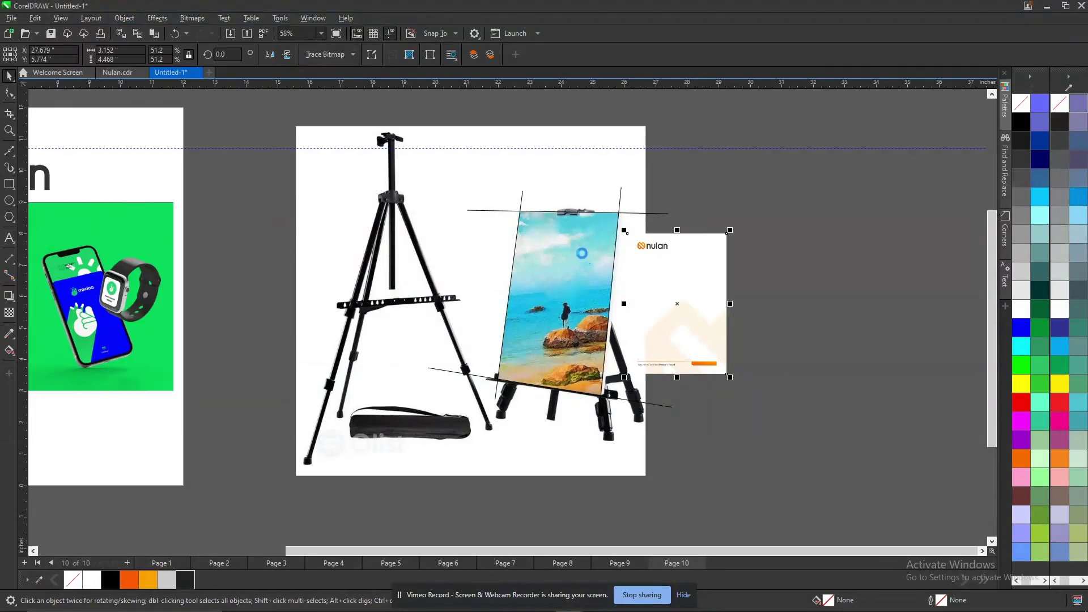
Fit the letterhead's four perspective corners to the guide line intersections so it covers the seascape picture on the easel.
{"action": "key", "text": "F2"}
{"action": "left_click_drag", "start_coordinate": [437, 173], "coordinate": [761, 428]}
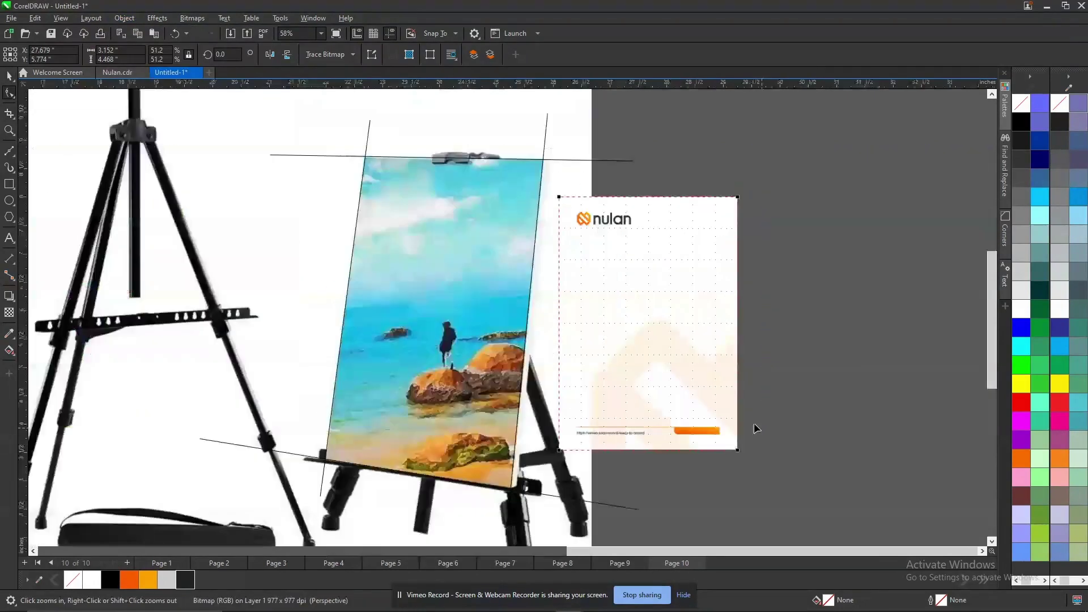
{"action": "left_click_drag", "start_coordinate": [559, 197], "coordinate": [364, 157]}
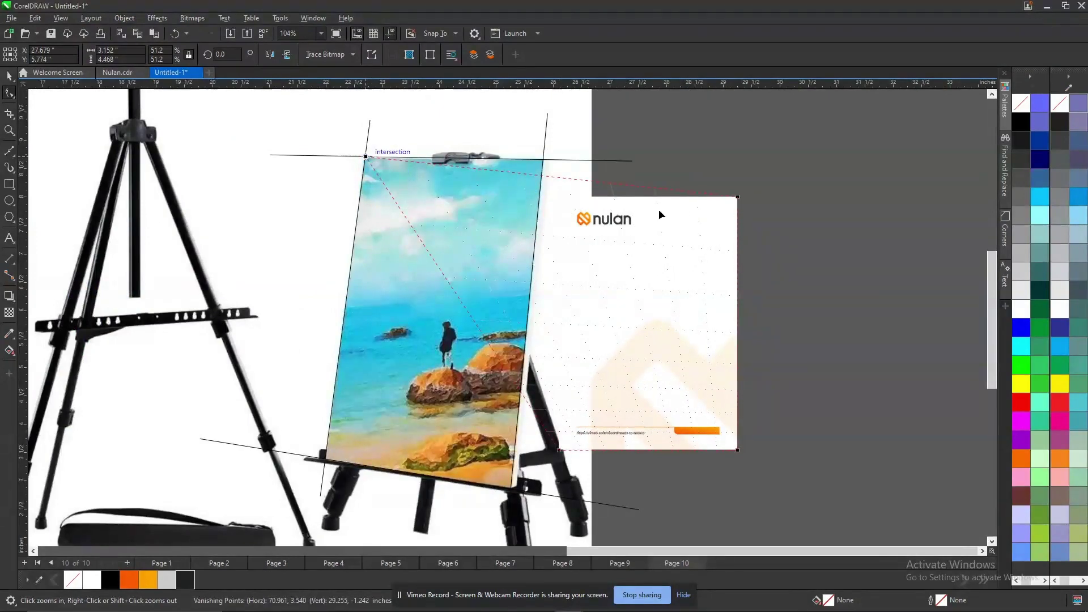
{"action": "left_click_drag", "start_coordinate": [737, 197], "coordinate": [544, 162]}
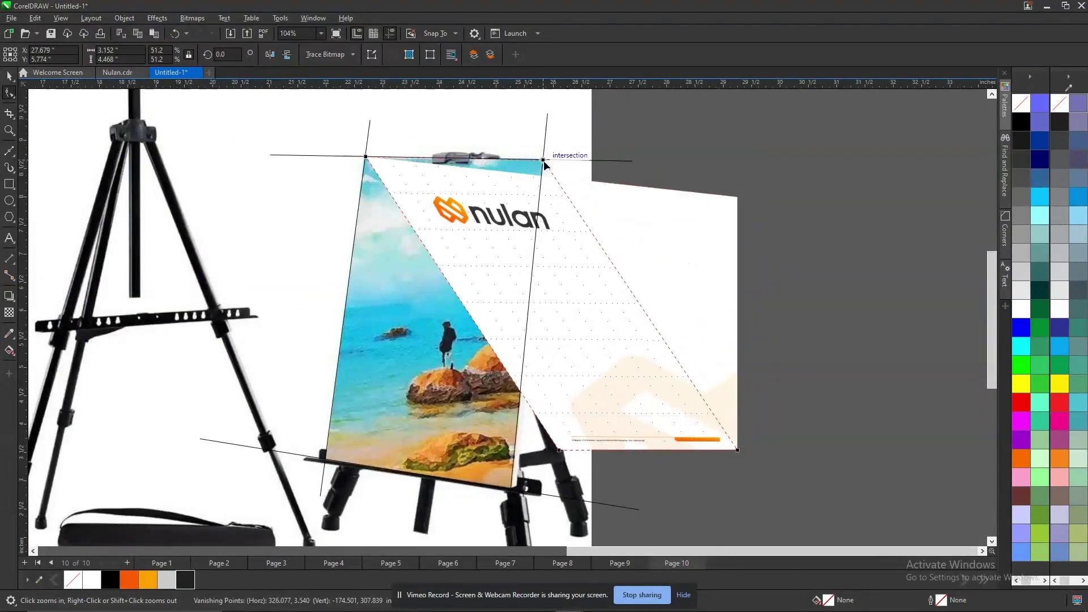
{"action": "left_click_drag", "start_coordinate": [560, 449], "coordinate": [327, 460]}
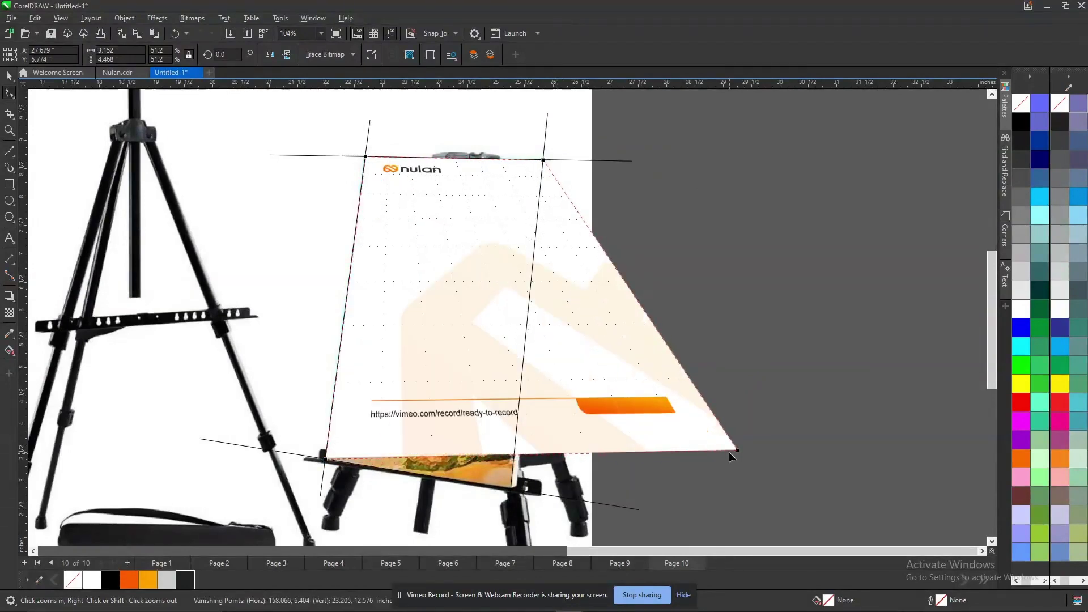
{"action": "left_click_drag", "start_coordinate": [518, 488], "coordinate": [511, 491]}
{"action": "key", "text": "space"}
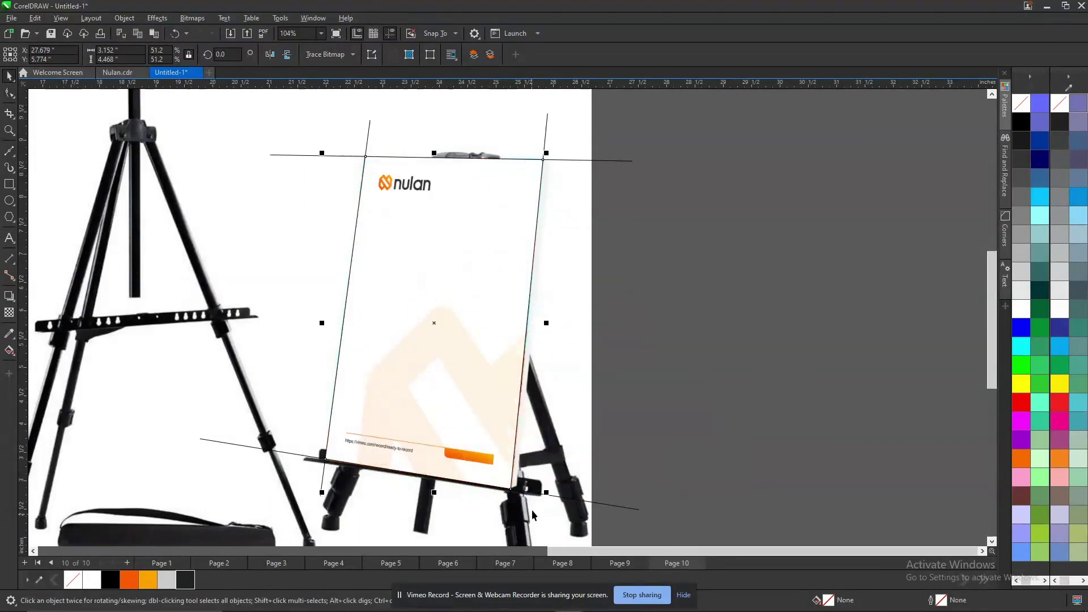
Delete the two nearly horizontal guide lines above and below the letterhead on the easel.
{"action": "left_click", "coordinate": [473, 320]}
{"action": "scroll", "coordinate": [365, 161], "scroll_direction": "down", "scroll_amount": 3}
{"action": "left_click_drag", "start_coordinate": [320, 160], "coordinate": [575, 246]}
{"action": "key", "text": "Delete"}
{"action": "left_click_drag", "start_coordinate": [698, 306], "coordinate": [82, 376]}
{"action": "key", "text": "Delete"}
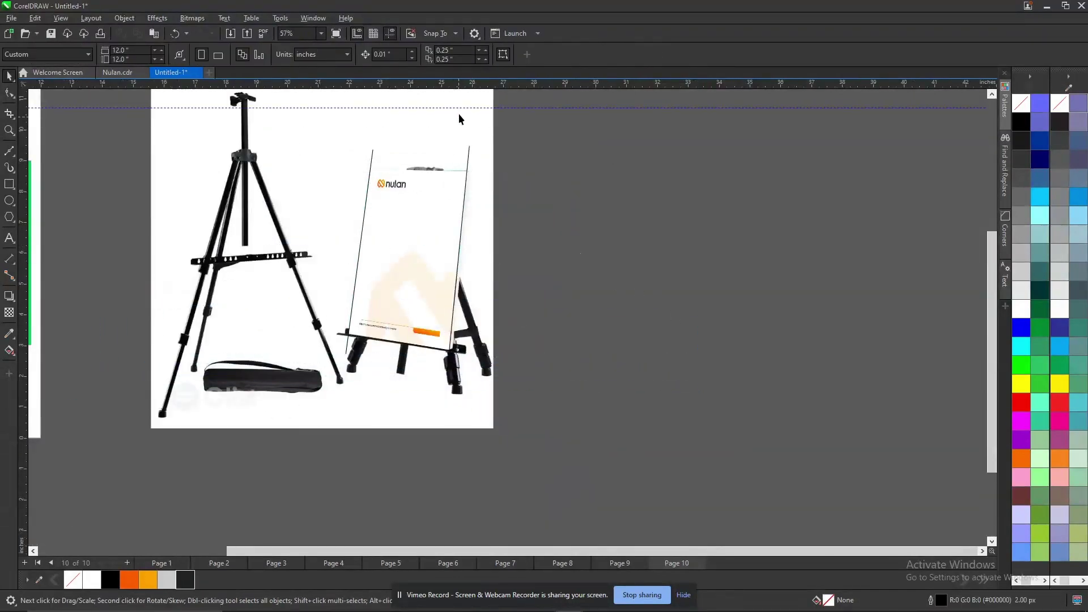
Delete the two slanted upright guide lines along the sides of the easel letterhead.
{"action": "left_click_drag", "start_coordinate": [565, 120], "coordinate": [281, 421]}
{"action": "left_click_drag", "start_coordinate": [294, 369], "coordinate": [378, 376]}
{"action": "key", "text": "Delete"}
{"action": "left_click_drag", "start_coordinate": [410, 115], "coordinate": [410, 116]}
{"action": "key", "text": "Delete"}
{"action": "scroll", "coordinate": [392, 229], "scroll_direction": "up", "scroll_amount": 4}
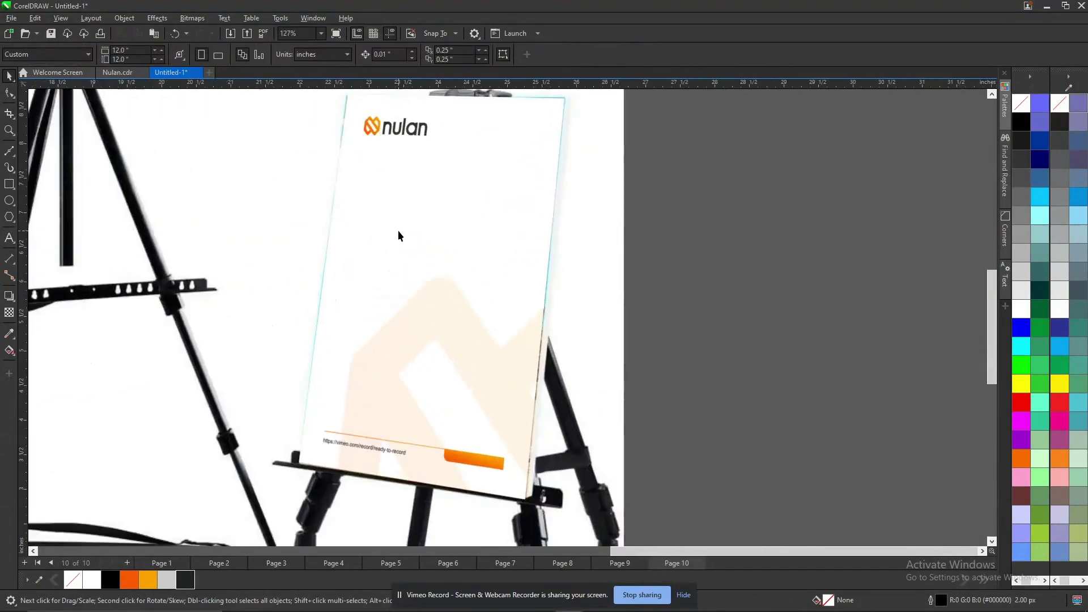
{"action": "scroll", "coordinate": [410, 240], "scroll_direction": "down", "scroll_amount": 2}
Duplicate the nulan logo heading page 10 and reduce the copy to about 1.66 by 0.42 inches.
{"action": "key", "text": "F4"}
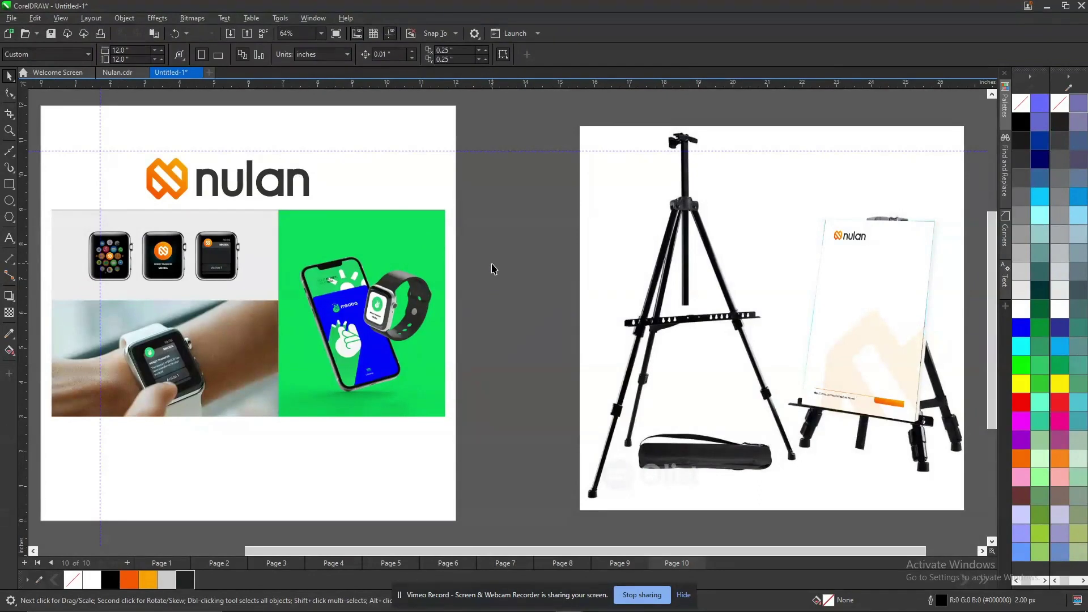
{"action": "key", "text": "z"}
{"action": "left_click_drag", "start_coordinate": [467, 367], "coordinate": [467, 368]}
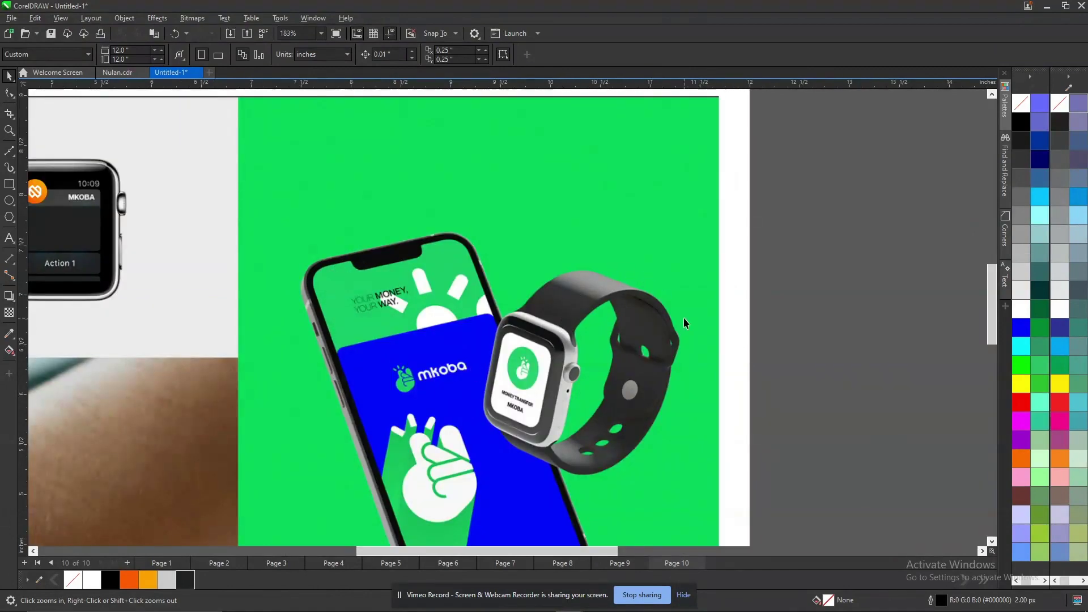
{"action": "scroll", "coordinate": [606, 319], "scroll_direction": "down", "scroll_amount": 2}
{"action": "left_click", "coordinate": [467, 238]}
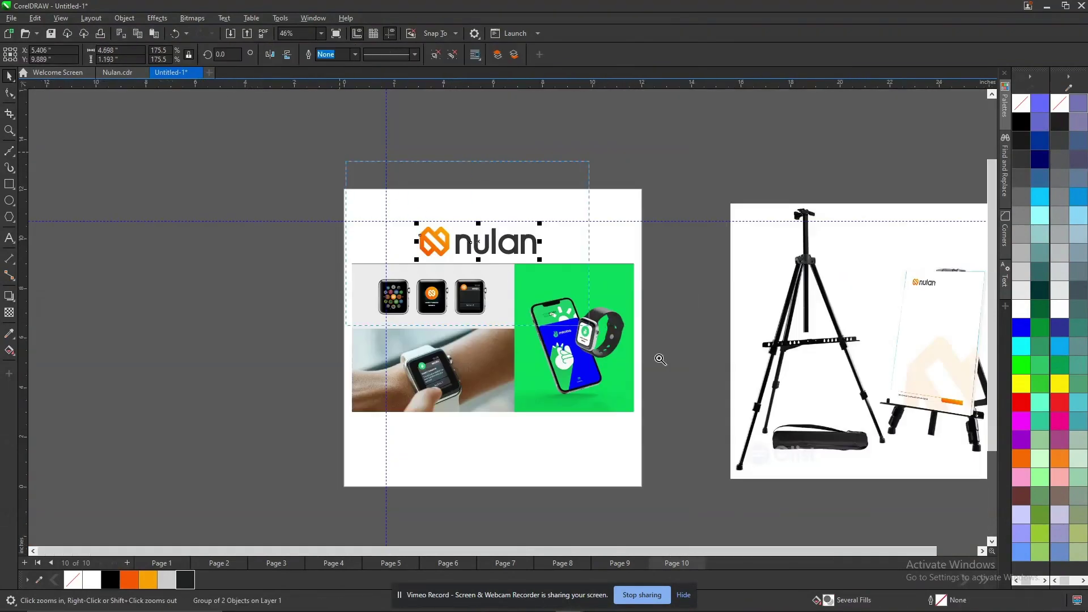
{"action": "scroll", "coordinate": [656, 360], "scroll_direction": "up", "scroll_amount": 2}
{"action": "left_click_drag", "start_coordinate": [756, 404], "coordinate": [758, 328]}
{"action": "left_click_drag", "start_coordinate": [882, 353], "coordinate": [808, 375]}
Recolor the small logo white and reduce it to about 0.91 by 0.23 inches above the watch in the green picture.
{"action": "key", "text": "z"}
{"action": "left_click_drag", "start_coordinate": [546, 255], "coordinate": [799, 473]}
{"action": "left_click_drag", "start_coordinate": [570, 211], "coordinate": [416, 307]}
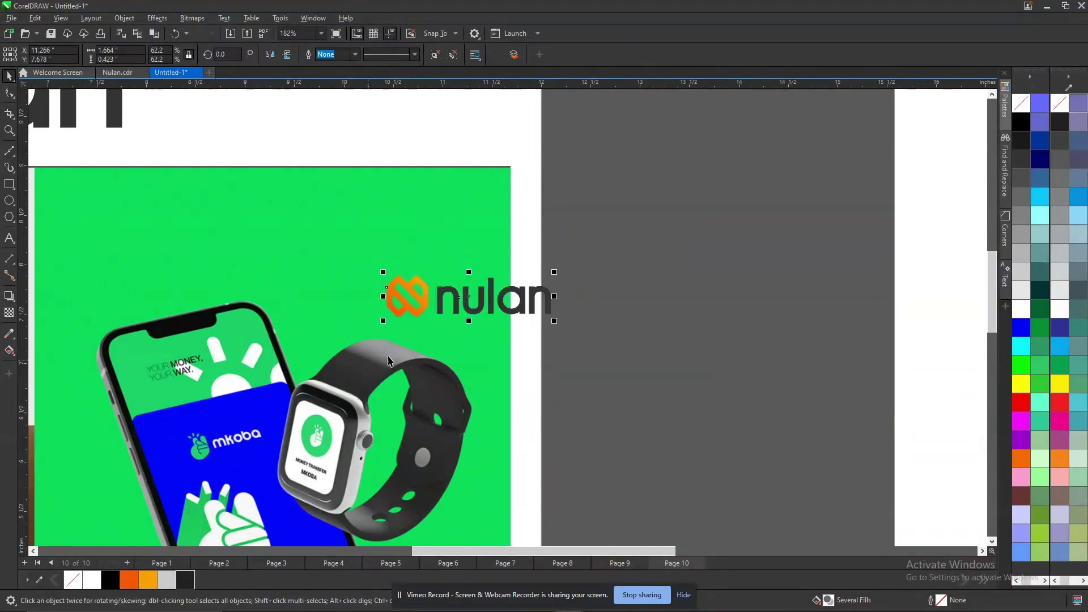
{"action": "left_click", "coordinate": [1021, 309]}
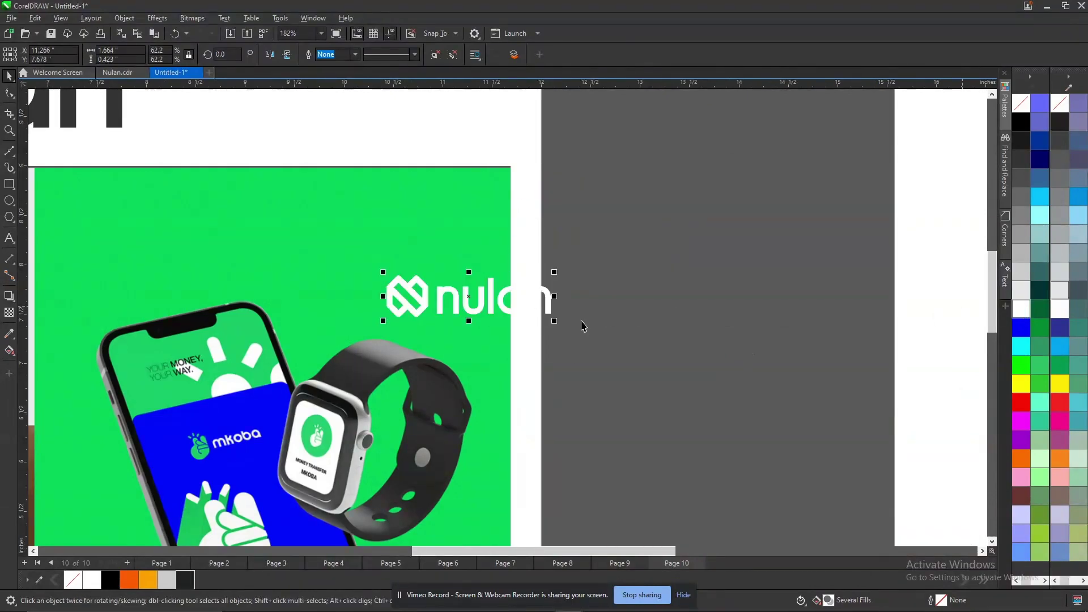
{"action": "left_click_drag", "start_coordinate": [553, 316], "coordinate": [476, 345]}
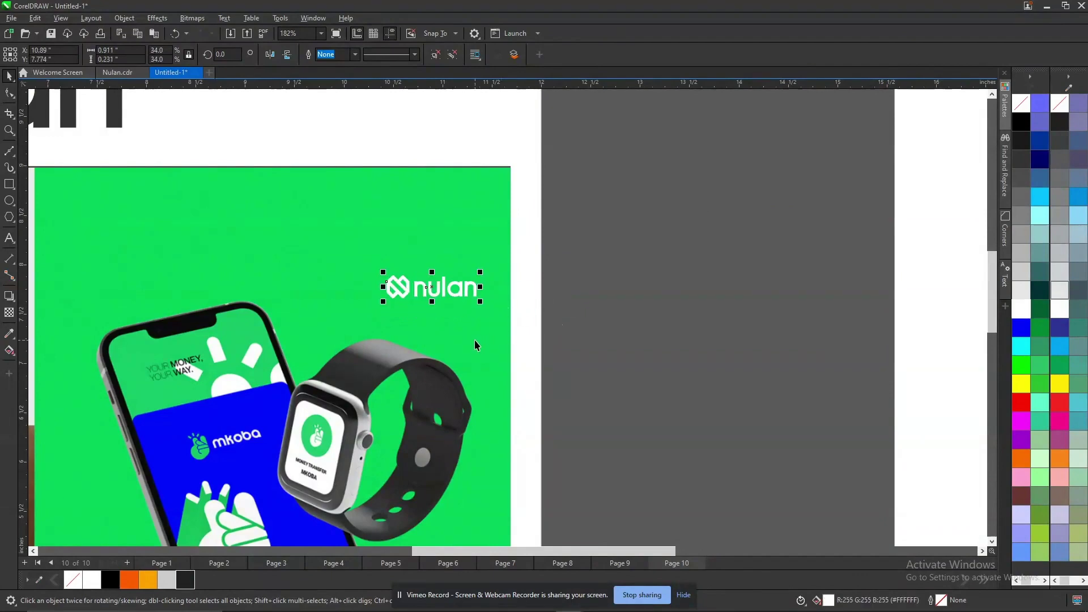
Move the white logo onto the curved upper part of the watch strap and activate the Envelope tool on it.
{"action": "key", "text": "z"}
{"action": "left_click_drag", "start_coordinate": [223, 221], "coordinate": [533, 439]}
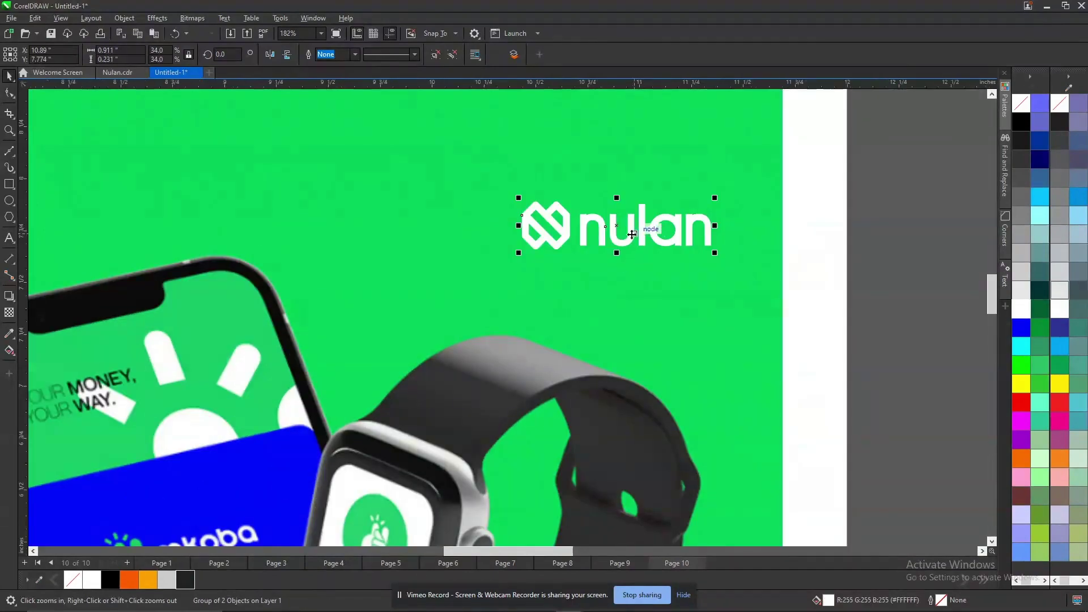
{"action": "left_click_drag", "start_coordinate": [627, 243], "coordinate": [537, 367]}
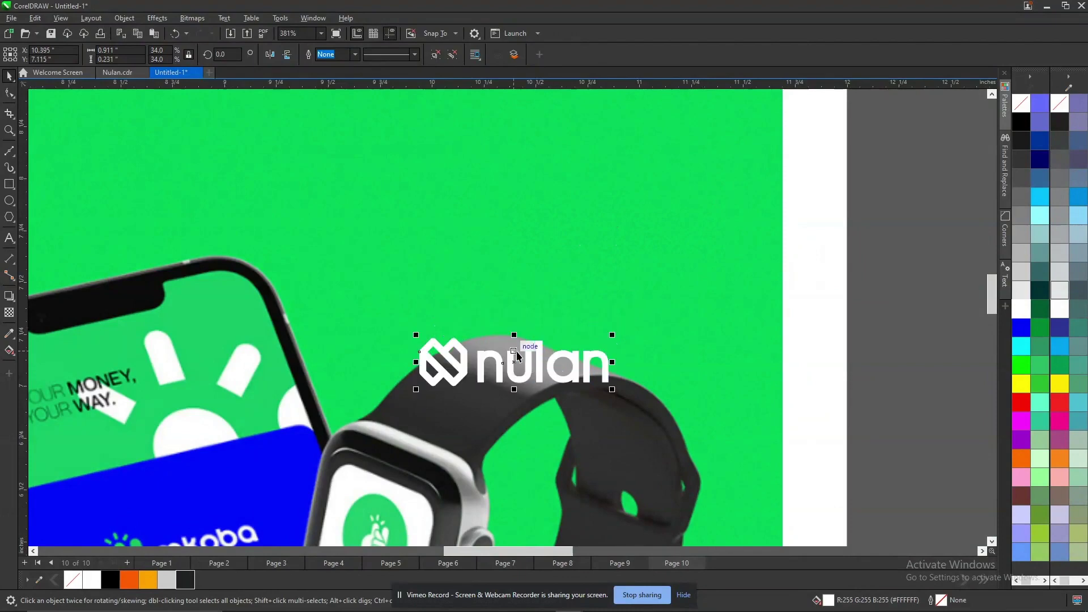
{"action": "left_click", "coordinate": [15, 305]}
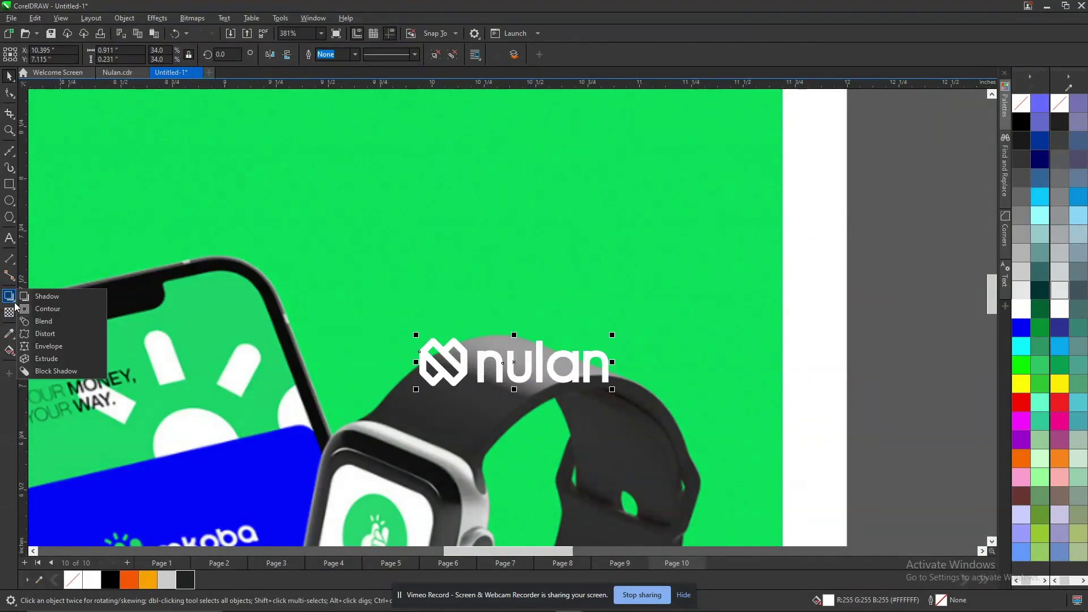
{"action": "left_click", "coordinate": [55, 347]}
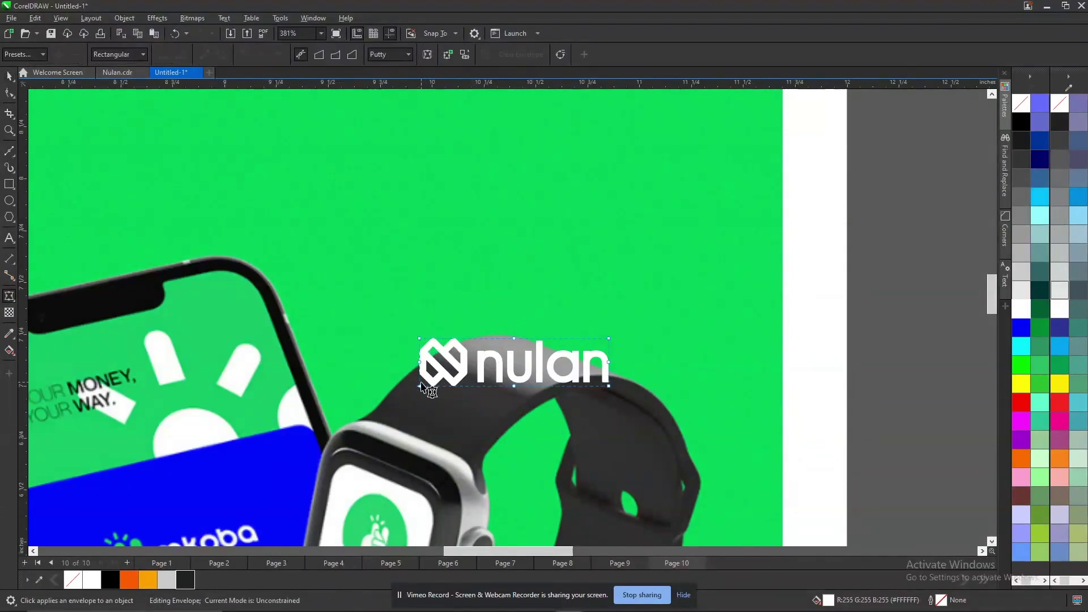
Try to bend the logo along the watch strap by moving its envelope nodes at the symbol end.
{"action": "left_click_drag", "start_coordinate": [421, 386], "coordinate": [429, 422]}
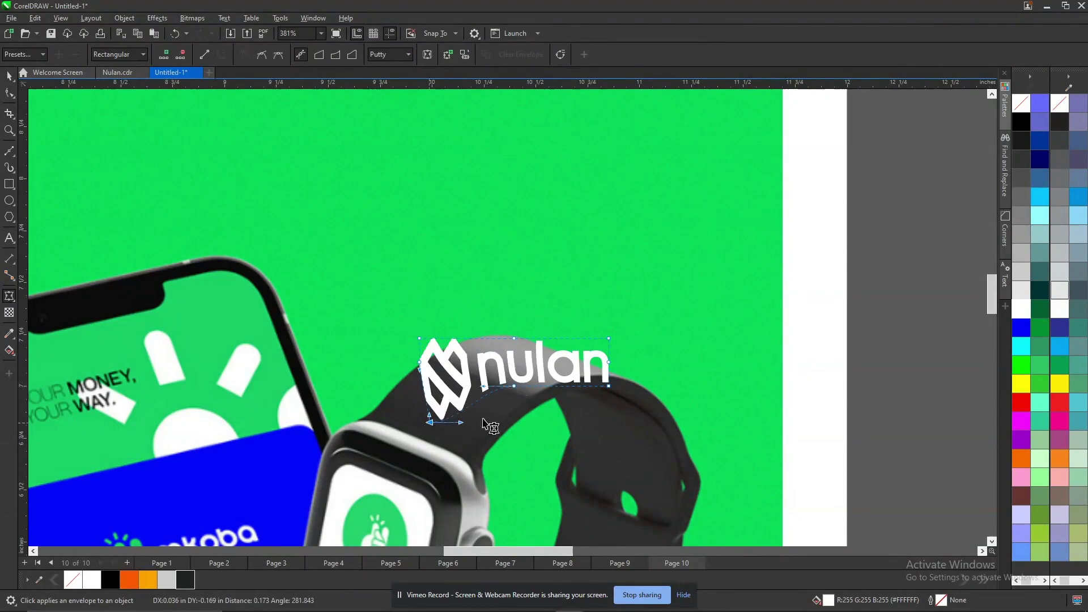
{"action": "left_click_drag", "start_coordinate": [514, 386], "coordinate": [514, 366]}
{"action": "key", "text": "ctrl+z"}
{"action": "key", "text": "ctrl+z"}
{"action": "key", "text": "ctrl+z"}
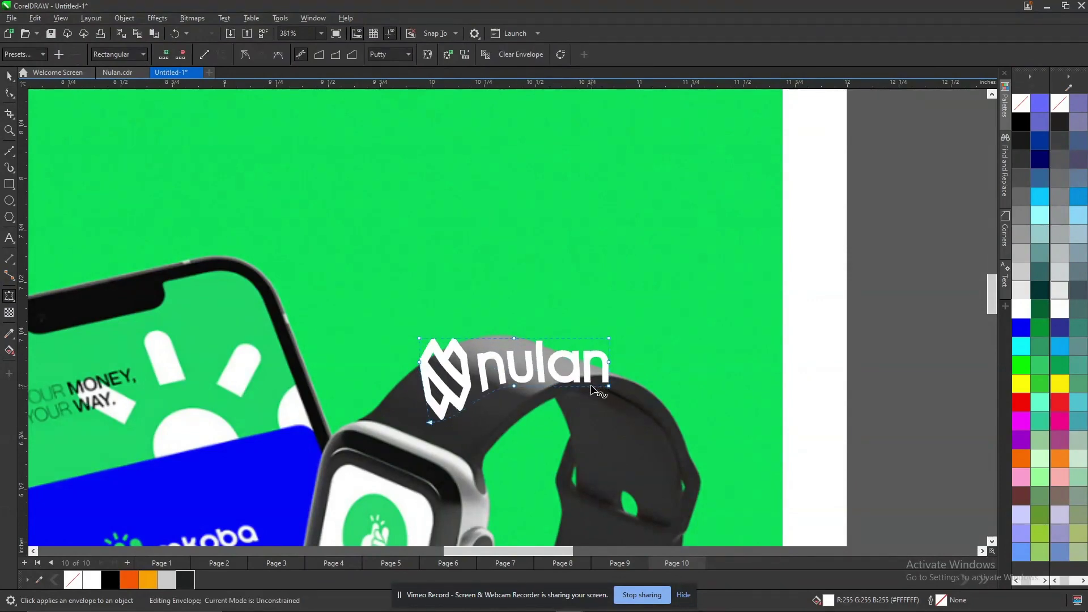
{"action": "key", "text": "z"}
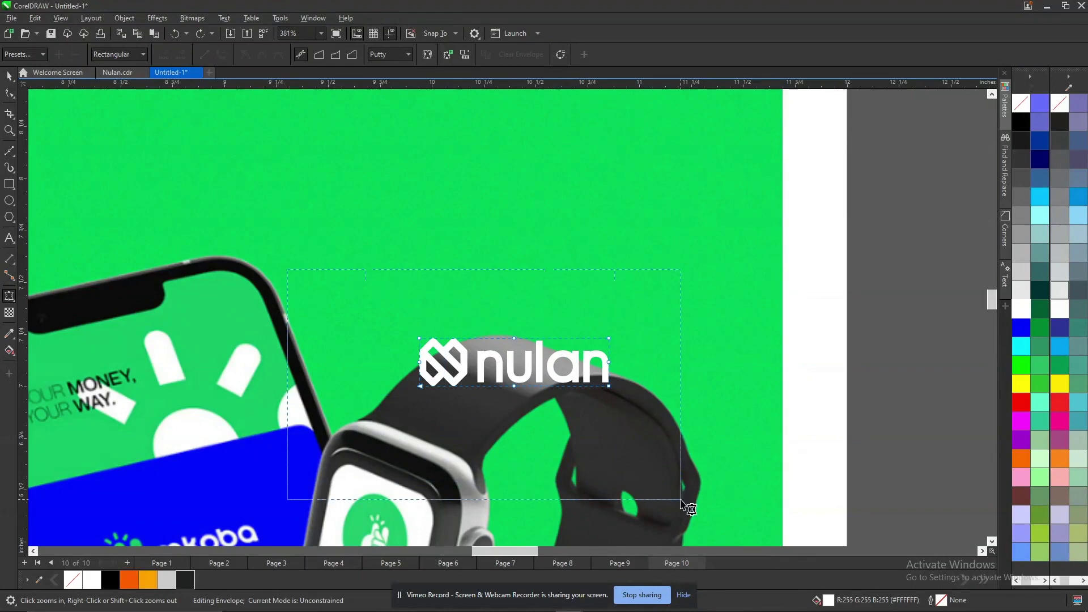
{"action": "left_click", "coordinate": [484, 383]}
{"action": "left_click_drag", "start_coordinate": [341, 195], "coordinate": [440, 367]}
{"action": "left_click_drag", "start_coordinate": [382, 322], "coordinate": [417, 402]}
{"action": "key", "text": "ctrl+z"}
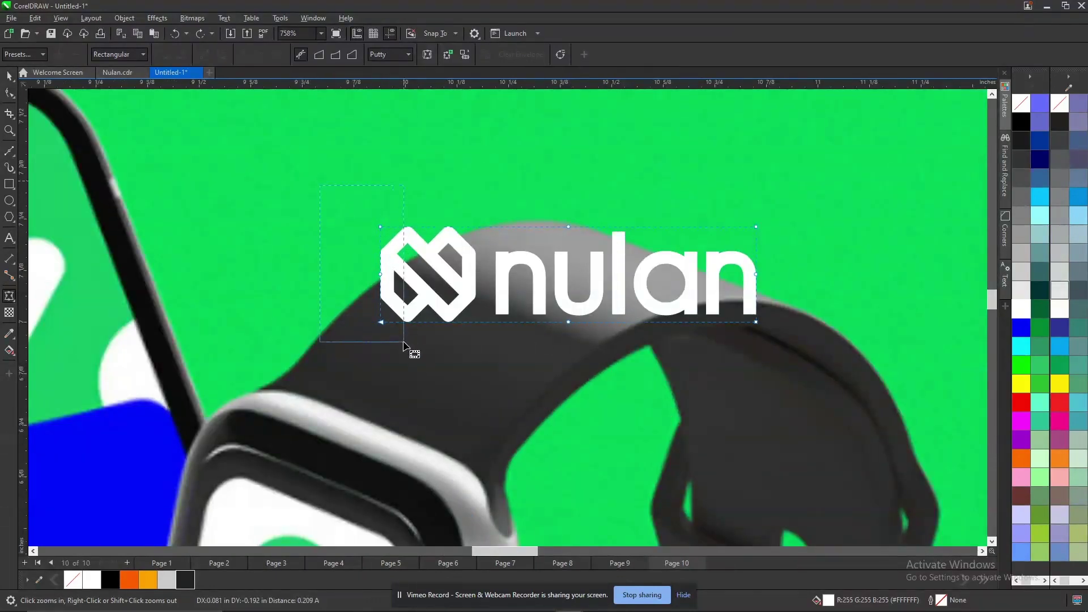
Lower the envelope's symbol end and raise its opposite end to slant the logo along the strap.
{"action": "left_click_drag", "start_coordinate": [341, 195], "coordinate": [412, 410]}
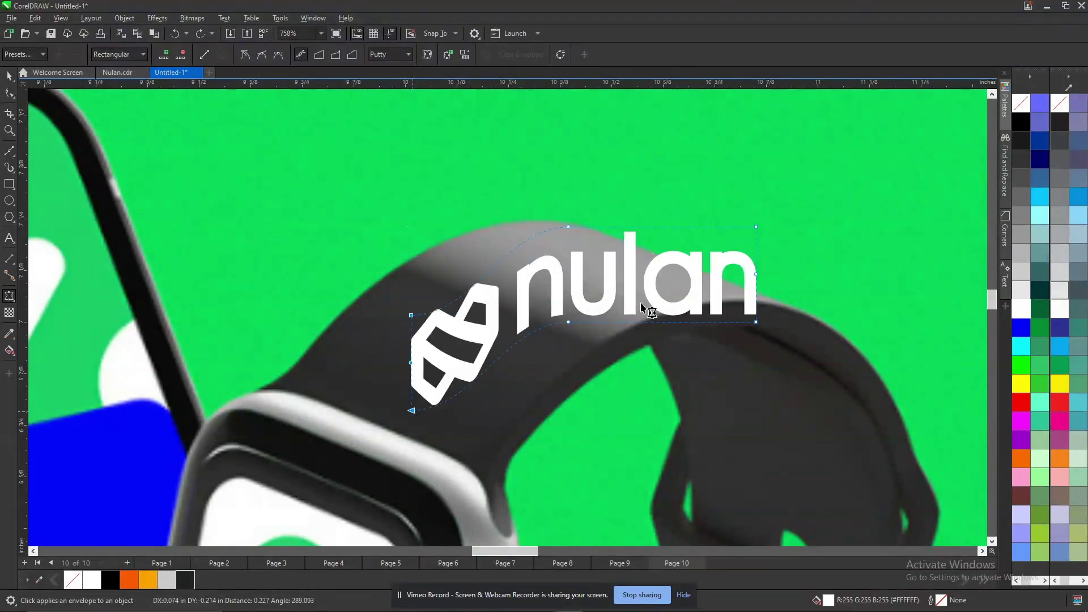
{"action": "left_click_drag", "start_coordinate": [756, 321], "coordinate": [756, 272]}
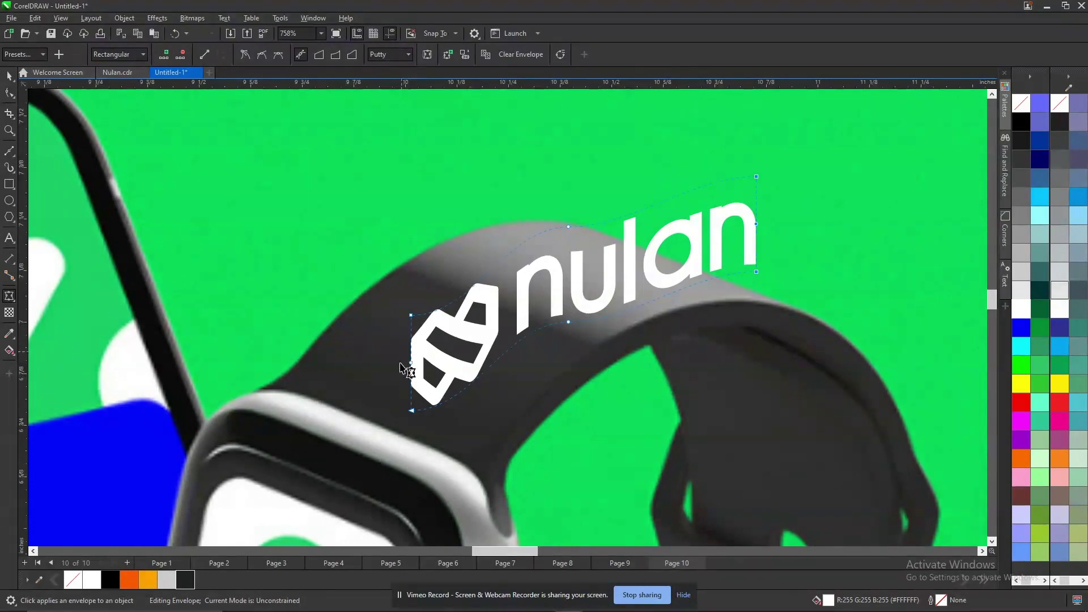
Draw a guide line across the strap along the watch case edge, lengthen it slightly, and copy it across the strap's far upper part.
{"action": "left_click", "coordinate": [10, 151]}
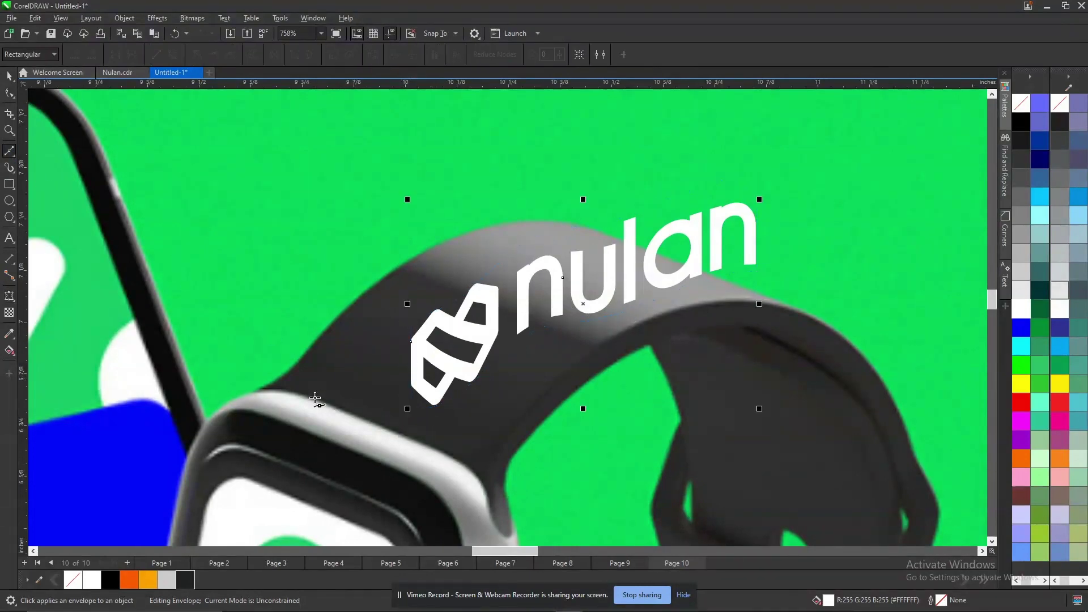
{"action": "left_click", "coordinate": [471, 464]}
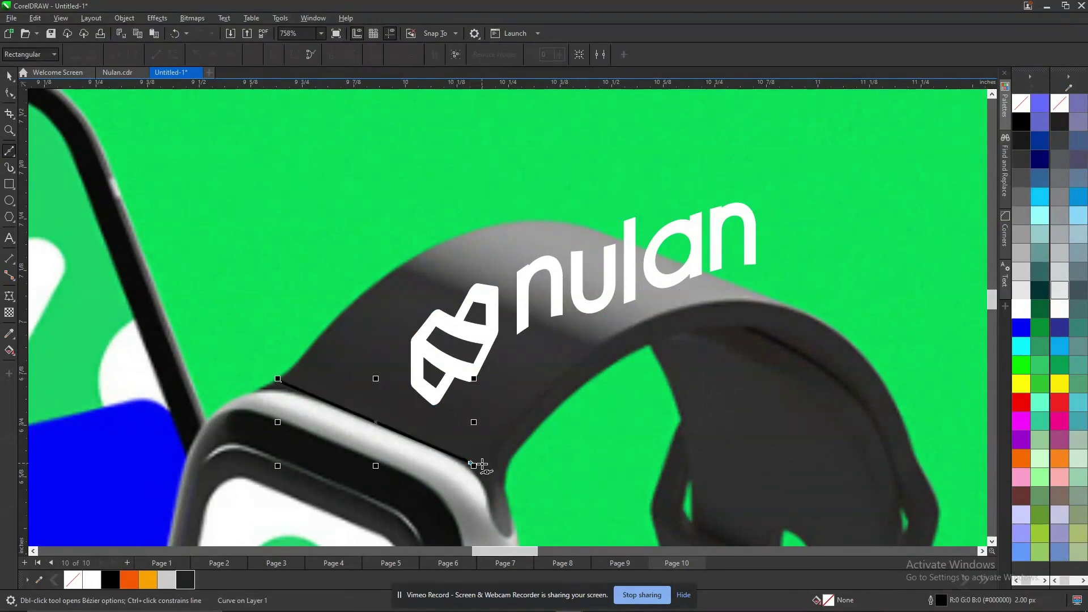
{"action": "key", "text": "space"}
{"action": "left_click_drag", "start_coordinate": [474, 379], "coordinate": [494, 370]}
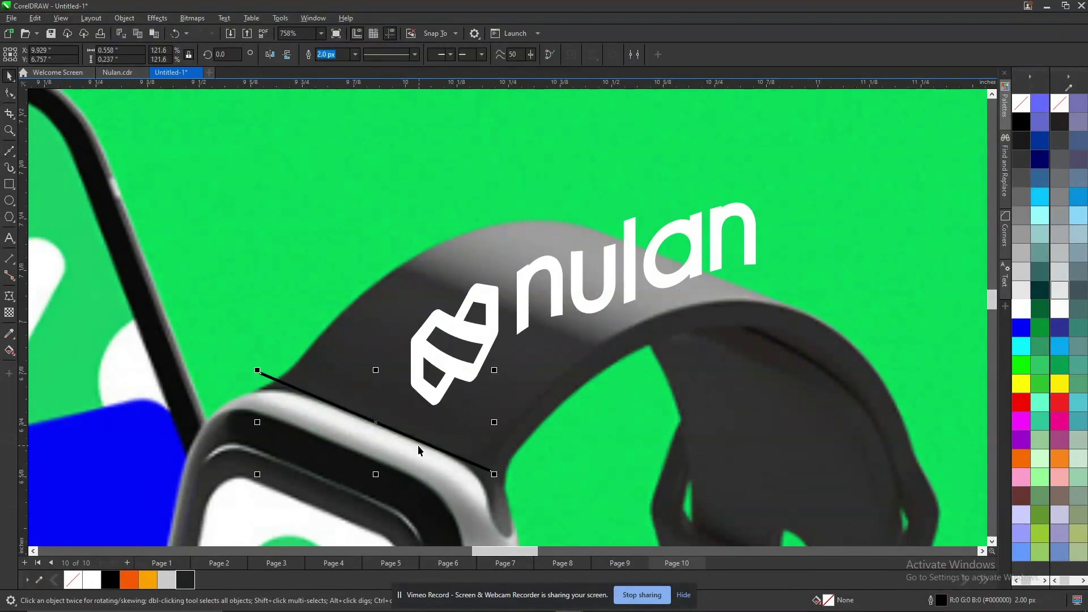
{"action": "key", "text": "space"}
{"action": "left_click_drag", "start_coordinate": [702, 272], "coordinate": [704, 275]}
{"action": "left_click_drag", "start_coordinate": [636, 250], "coordinate": [369, 422]}
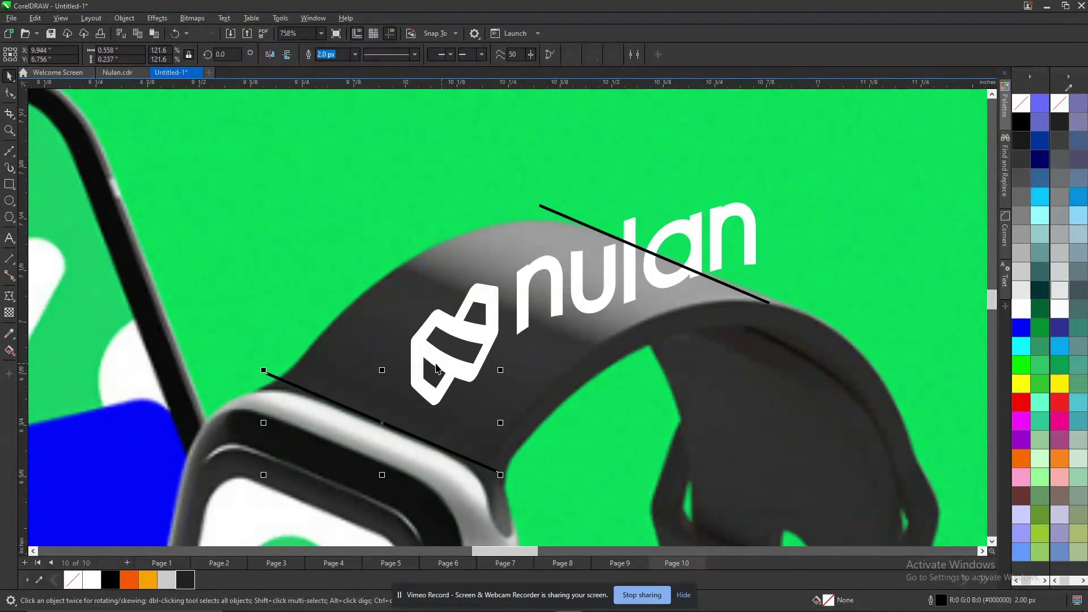
Reopen the logo's envelope and delete the node midway along its symbol end.
{"action": "left_click", "coordinate": [428, 366]}
{"action": "double_click", "coordinate": [418, 353]}
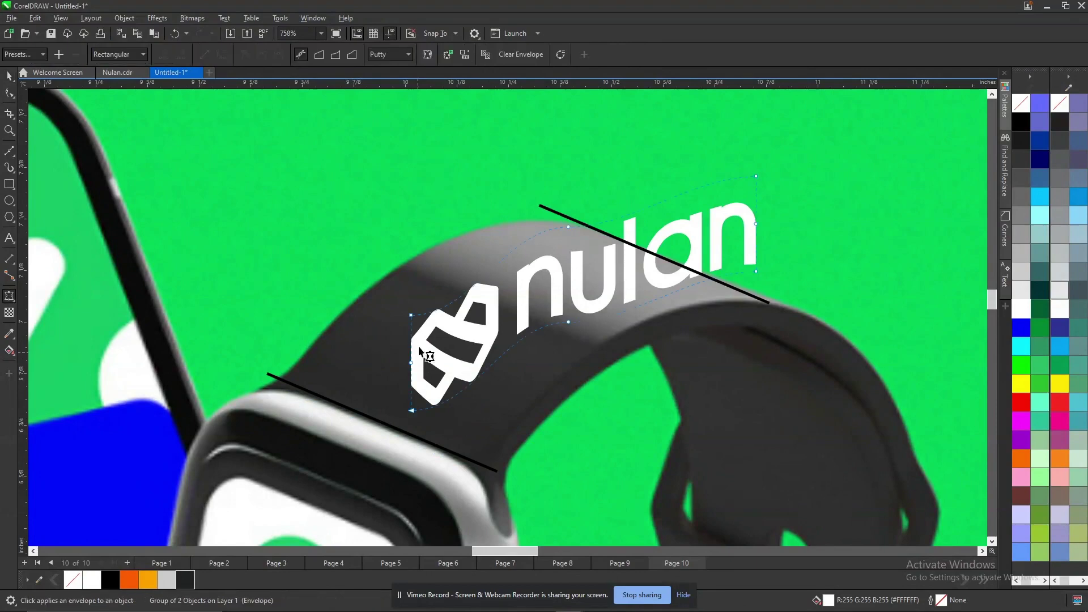
{"action": "double_click", "coordinate": [412, 363]}
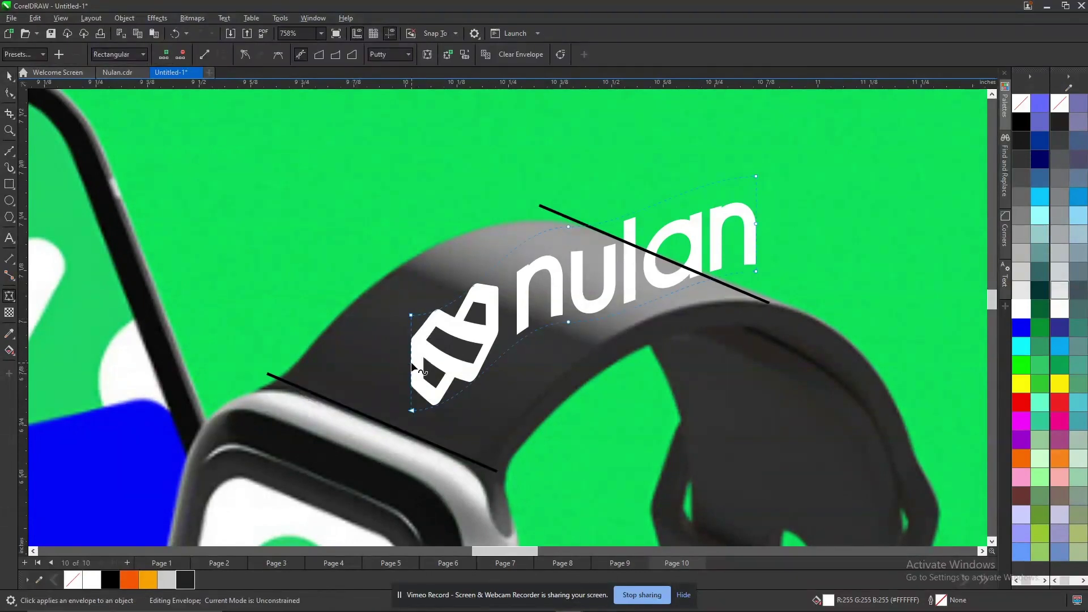
Move the guide line from the watch case edge up the strap to the logo's symbol and reopen the logo's envelope.
{"action": "left_click_drag", "start_coordinate": [412, 322], "coordinate": [388, 365]}
{"action": "key", "text": "ctrl+z"}
{"action": "key", "text": "space"}
{"action": "key", "text": "F5"}
{"action": "key", "text": "space"}
{"action": "left_click", "coordinate": [419, 320]}
{"action": "left_click", "coordinate": [9, 295]}
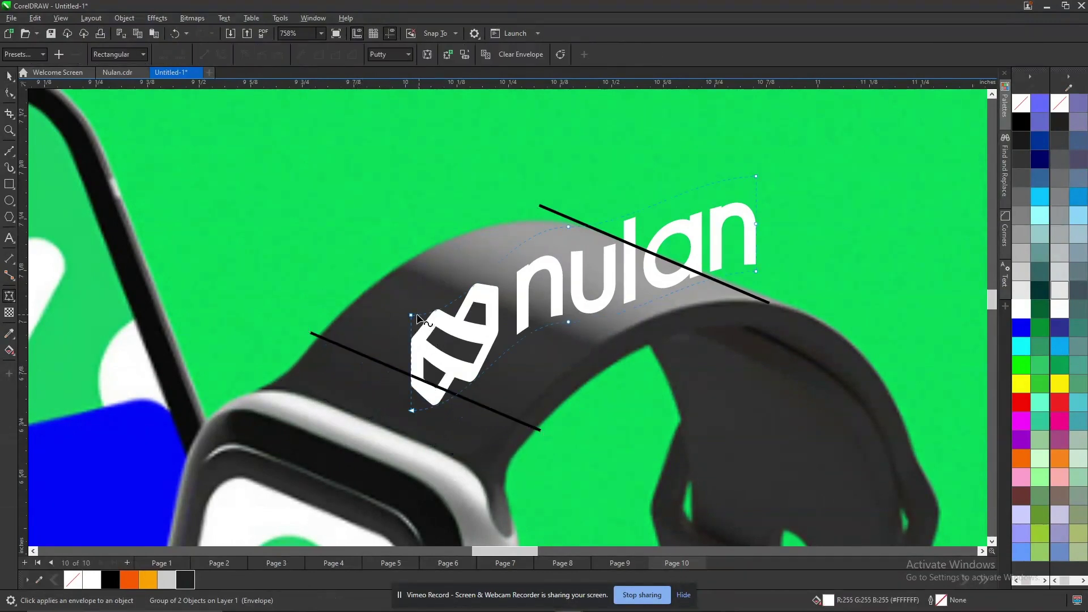
Move the symbol end's two corner envelope nodes onto the nearby guide line and align their handles with it.
{"action": "left_click_drag", "start_coordinate": [411, 316], "coordinate": [367, 357]}
{"action": "left_click_drag", "start_coordinate": [412, 415], "coordinate": [462, 399]}
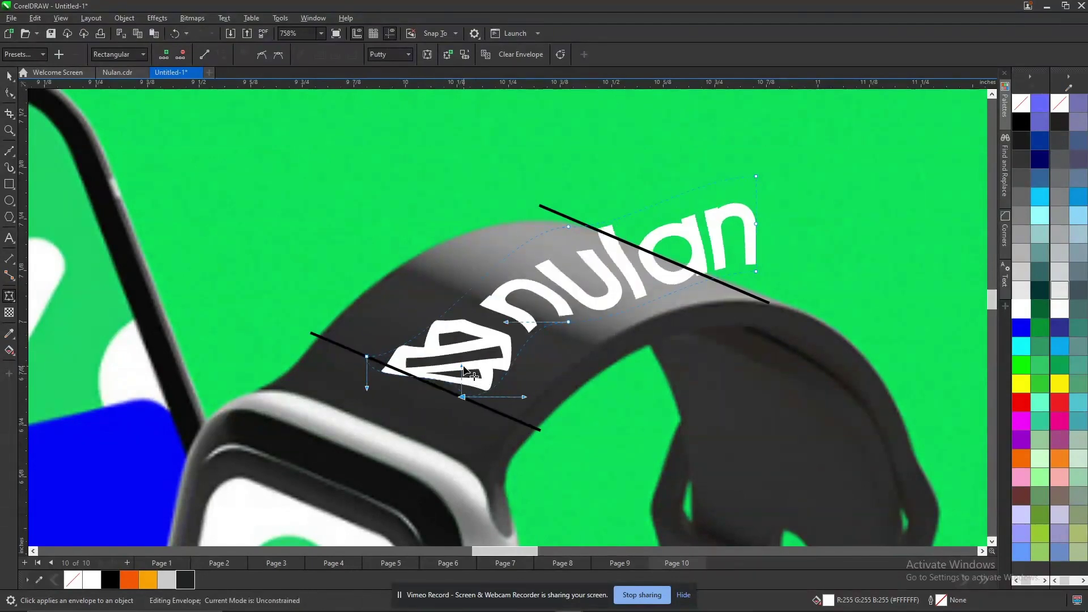
{"action": "scroll", "coordinate": [457, 372], "scroll_direction": "up", "scroll_amount": 3}
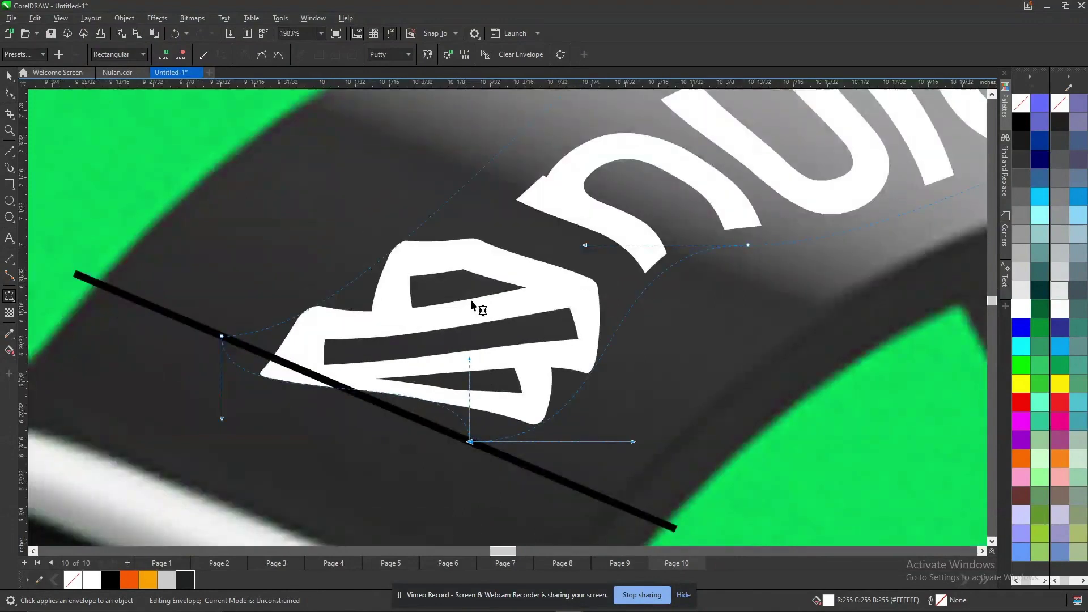
{"action": "left_click_drag", "start_coordinate": [468, 359], "coordinate": [381, 405]}
{"action": "left_click_drag", "start_coordinate": [222, 419], "coordinate": [345, 386]}
Remove the middle nodes from the envelope's two long edges and curve both edges along the strap using the symbol-end handles.
{"action": "scroll", "coordinate": [339, 408], "scroll_direction": "up", "scroll_amount": 1}
{"action": "scroll", "coordinate": [340, 408], "scroll_direction": "down", "scroll_amount": 2}
{"action": "scroll", "coordinate": [298, 414], "scroll_direction": "down", "scroll_amount": 4}
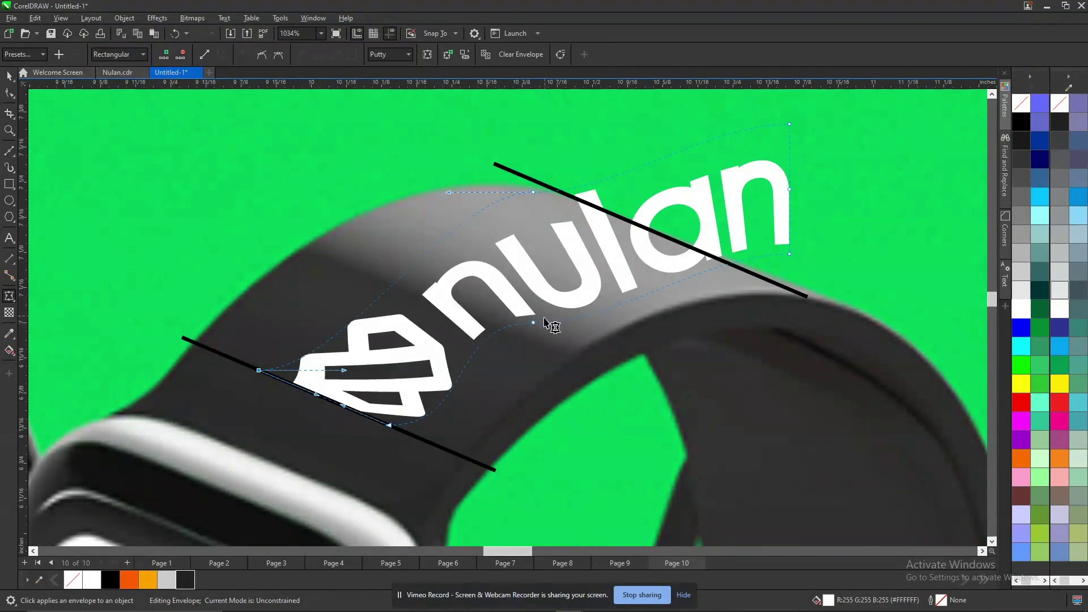
{"action": "left_click_drag", "start_coordinate": [533, 324], "coordinate": [533, 372]}
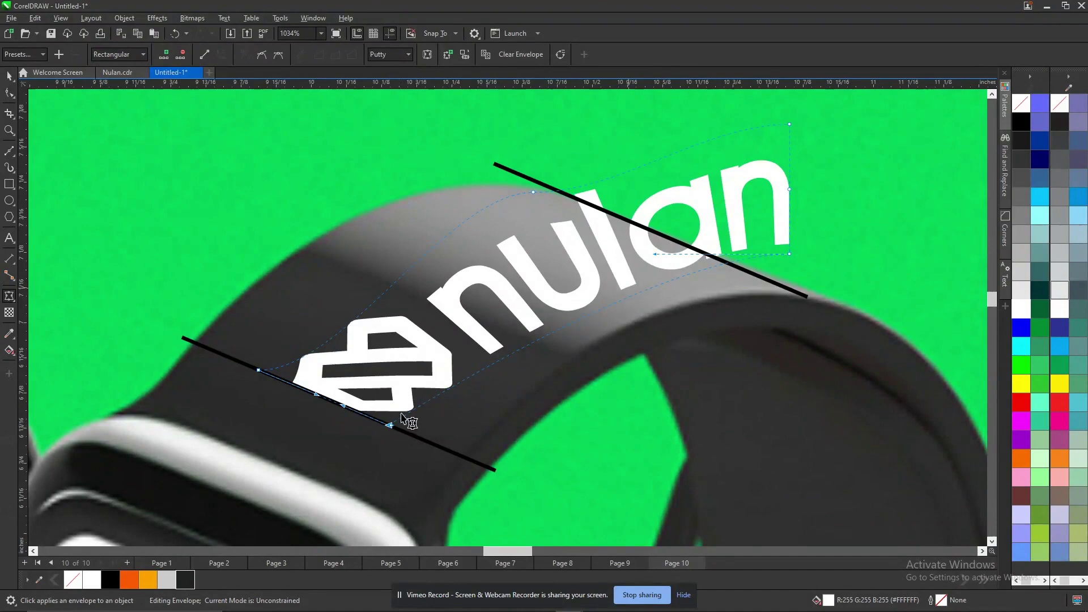
{"action": "left_click_drag", "start_coordinate": [393, 424], "coordinate": [533, 231]}
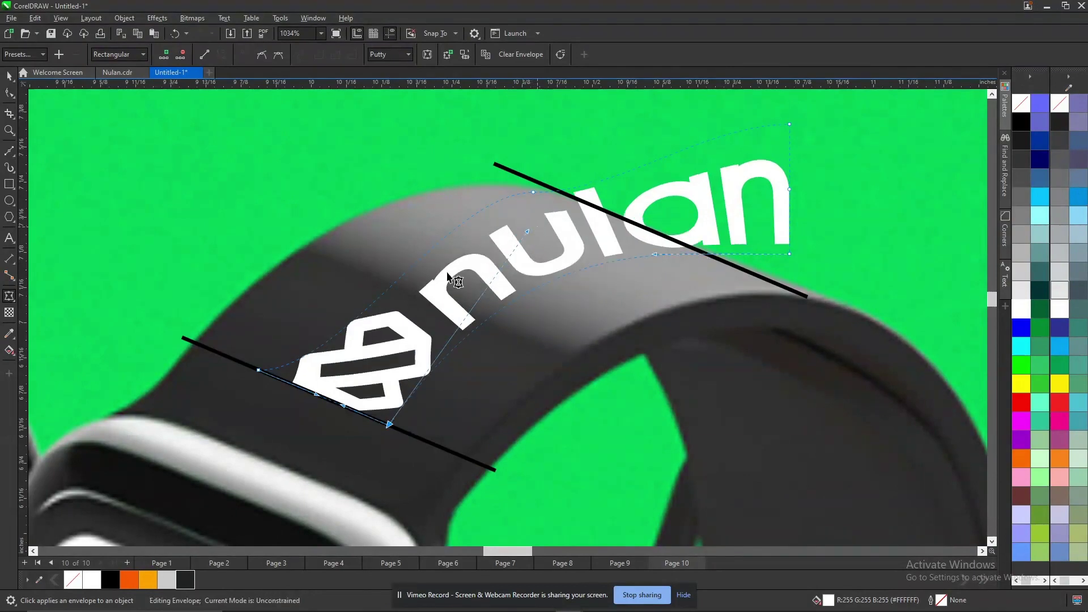
{"action": "left_click", "coordinate": [533, 192]}
{"action": "left_click", "coordinate": [260, 370]}
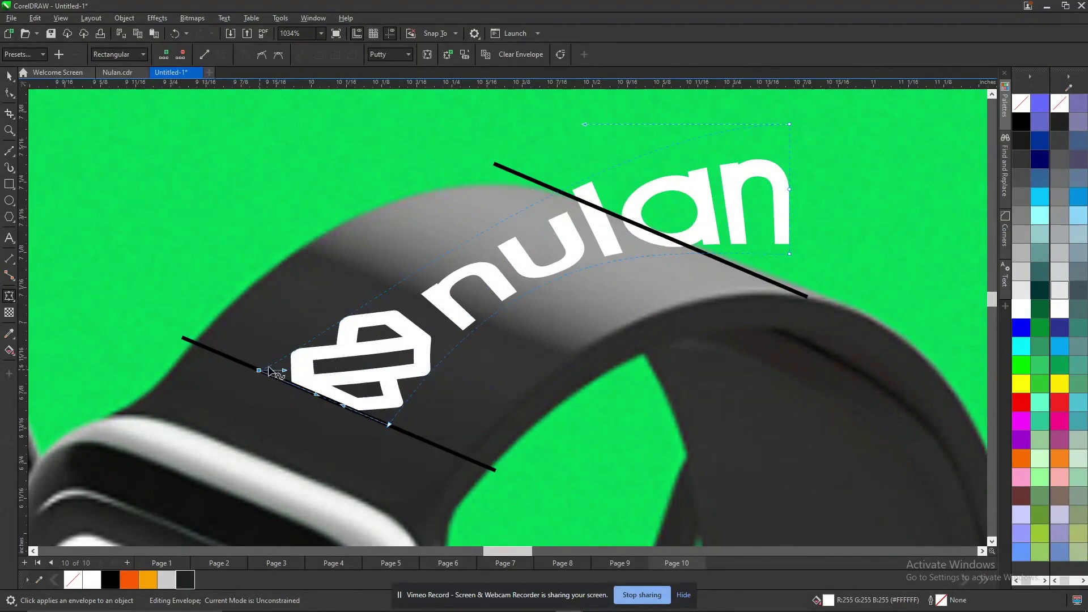
{"action": "left_click_drag", "start_coordinate": [285, 372], "coordinate": [334, 253]}
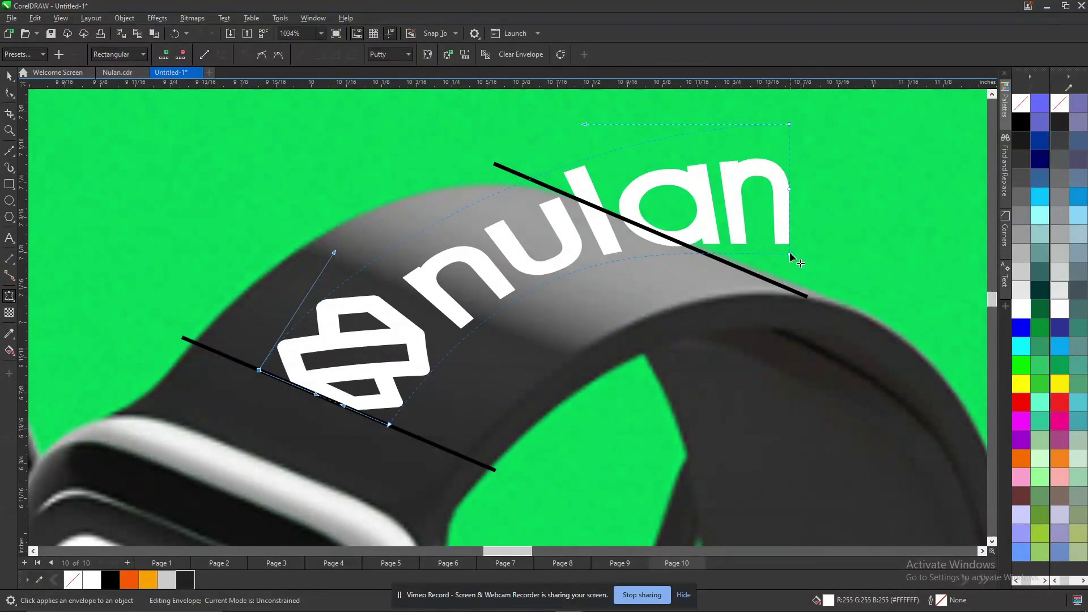
Place a copy of the far guide line farther out, across the last letter of the logo.
{"action": "key", "text": "space"}
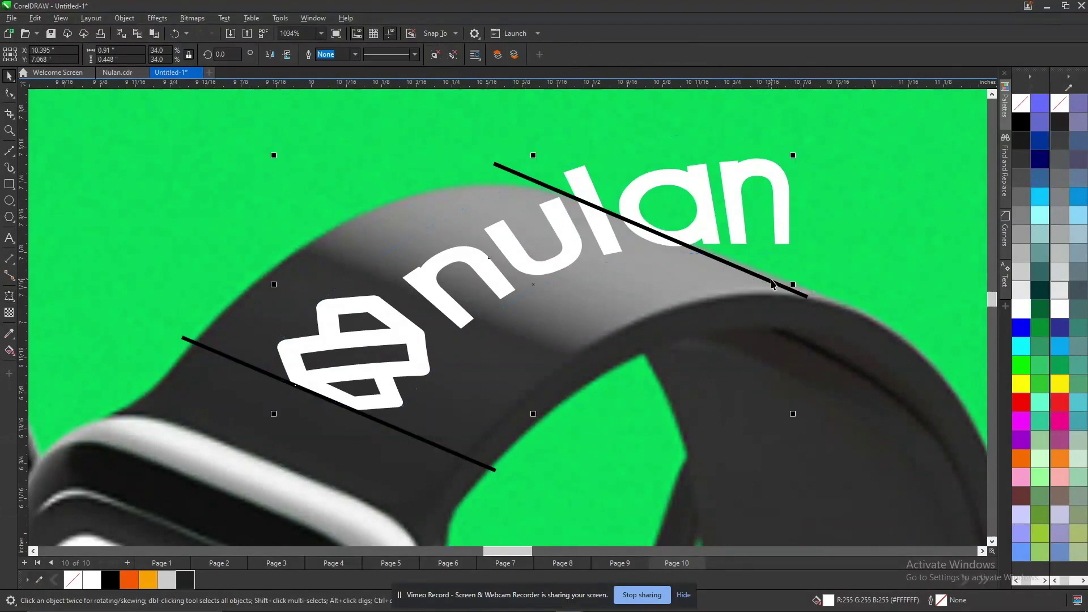
{"action": "left_click", "coordinate": [868, 250]}
{"action": "left_click_drag", "start_coordinate": [866, 243], "coordinate": [846, 213]}
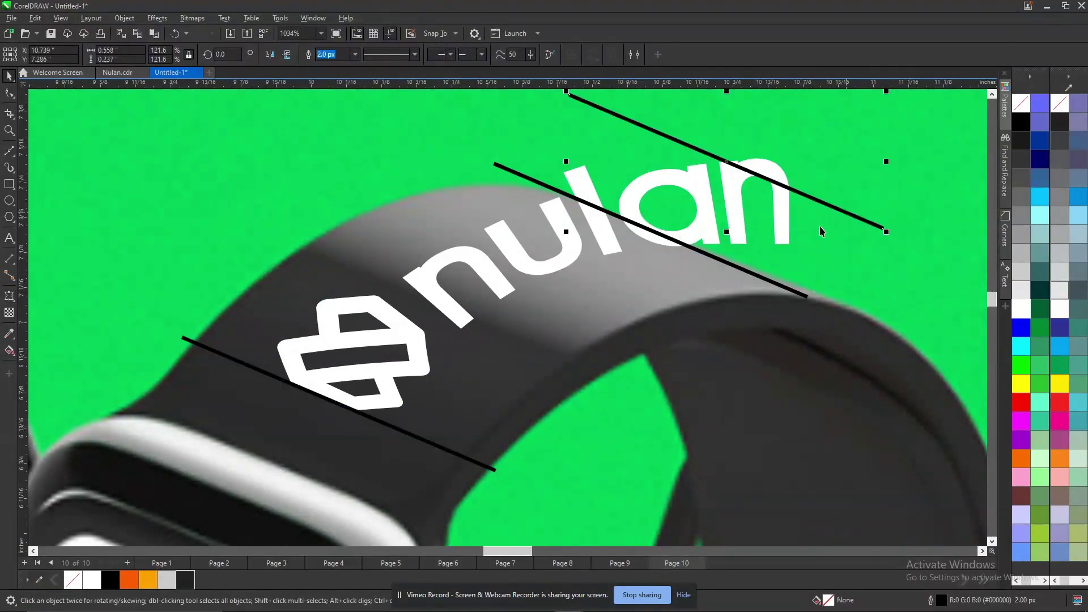
Reopen the logo's envelope and move the two corner nodes at the last letter onto the outermost guide line.
{"action": "left_click", "coordinate": [786, 233]}
{"action": "key", "text": "space"}
{"action": "left_click_drag", "start_coordinate": [791, 253], "coordinate": [880, 226]}
{"action": "left_click_drag", "start_coordinate": [790, 126], "coordinate": [698, 147]}
{"action": "left_click", "coordinate": [886, 233]}
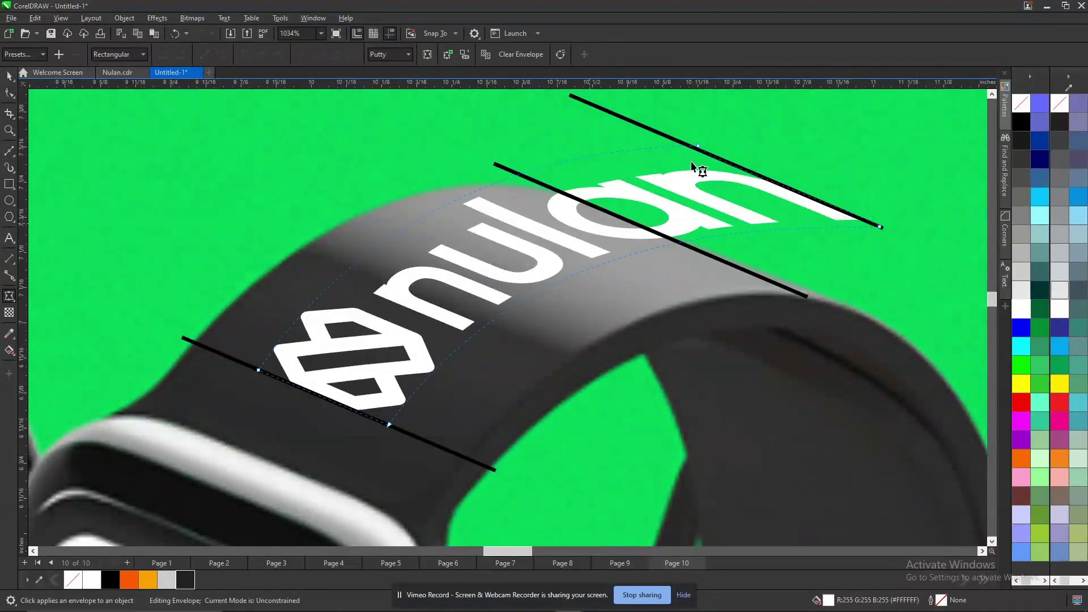
Slide the upper corner envelope node along the outermost guide line toward the lower corner and bend its long-edge handle slightly upward.
{"action": "left_click_drag", "start_coordinate": [700, 148], "coordinate": [700, 151]}
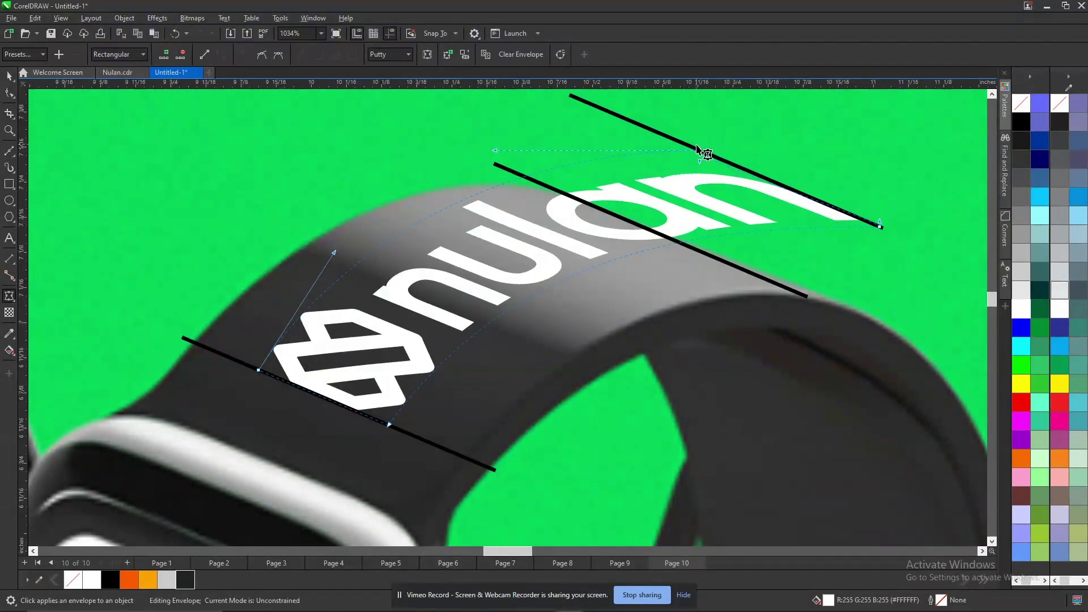
{"action": "left_click_drag", "start_coordinate": [701, 152], "coordinate": [757, 174]}
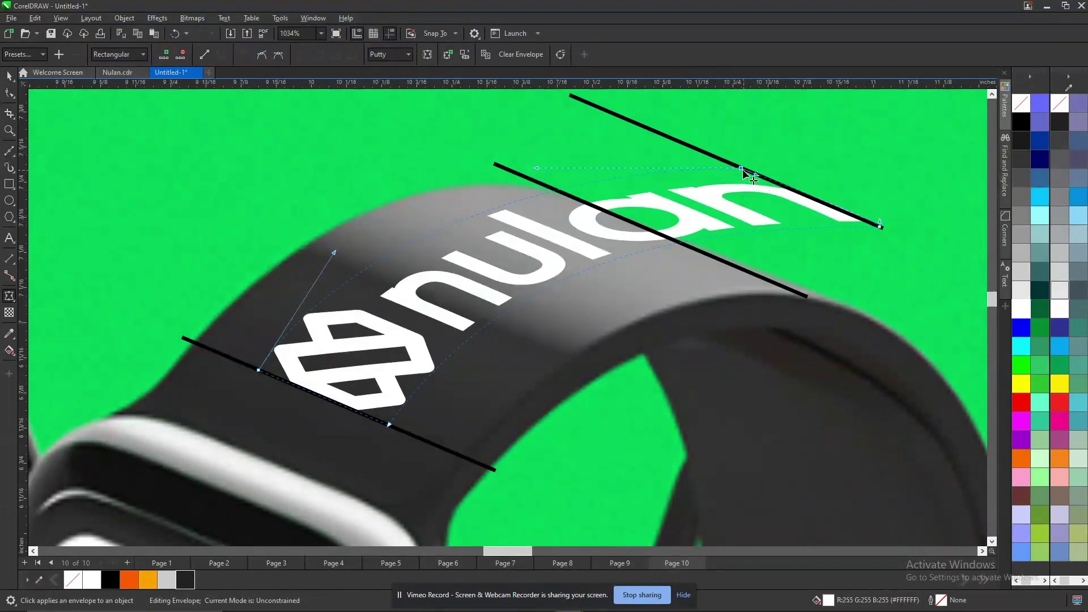
{"action": "left_click_drag", "start_coordinate": [741, 168], "coordinate": [756, 180]}
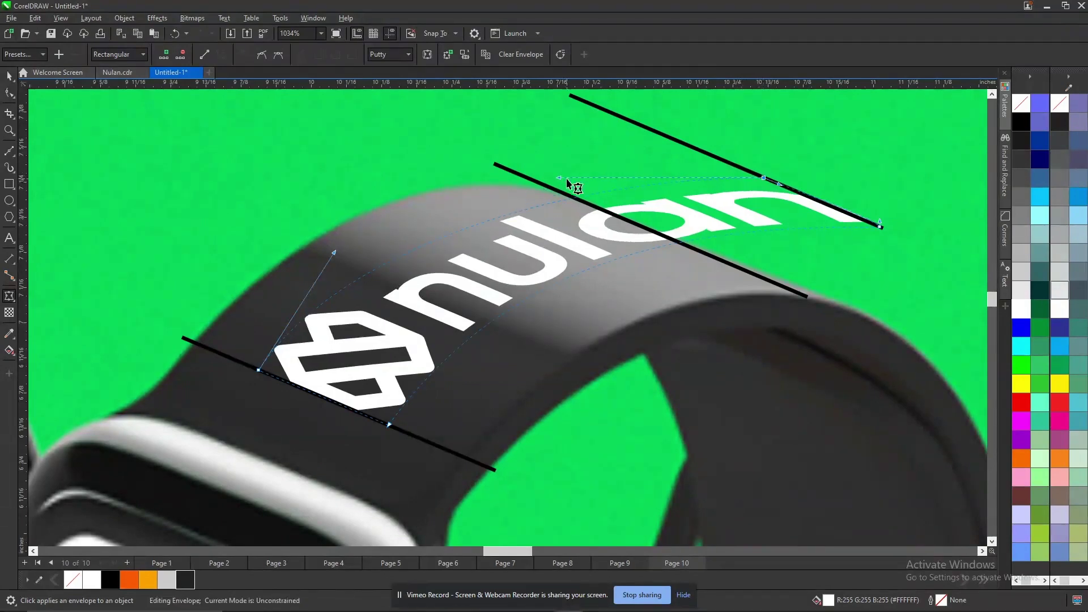
{"action": "left_click_drag", "start_coordinate": [558, 177], "coordinate": [552, 164]}
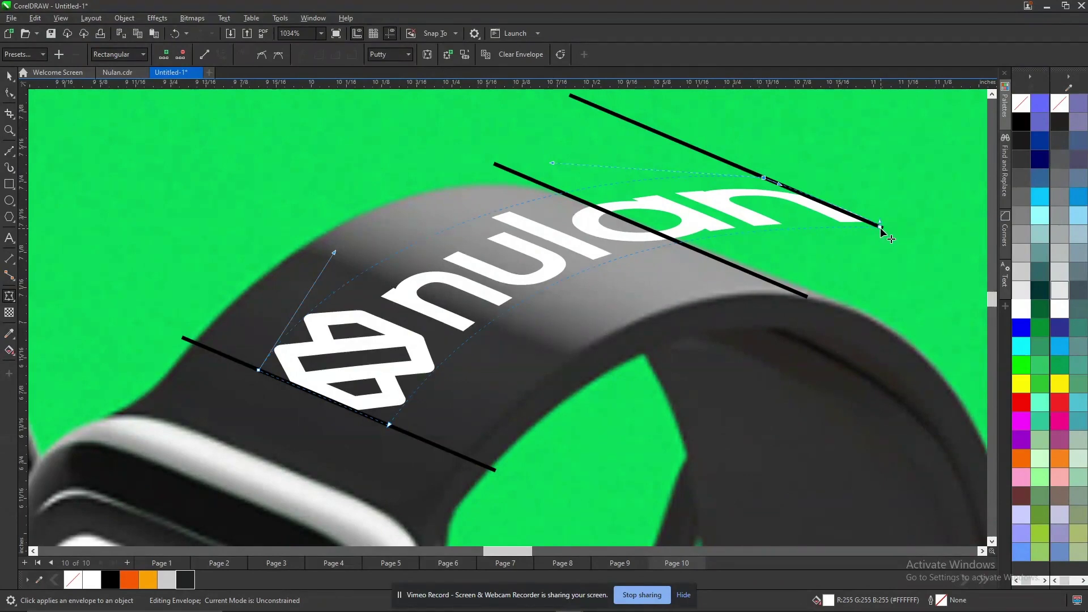
Leave envelope editing and scale the logo down proportionally on the strap to about 0.68 inches wide.
{"action": "key", "text": "space"}
{"action": "scroll", "coordinate": [655, 287], "scroll_direction": "down", "scroll_amount": 3}
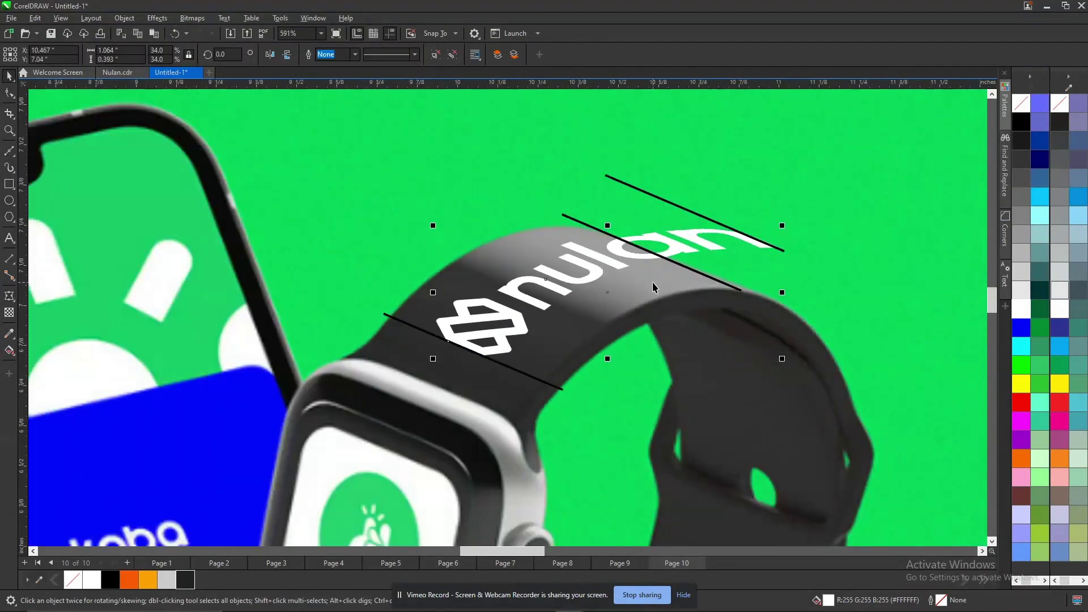
{"action": "left_click_drag", "start_coordinate": [734, 330], "coordinate": [678, 310]}
{"action": "scroll", "coordinate": [630, 282], "scroll_direction": "up", "scroll_amount": 1}
{"action": "scroll", "coordinate": [634, 285], "scroll_direction": "up", "scroll_amount": 3}
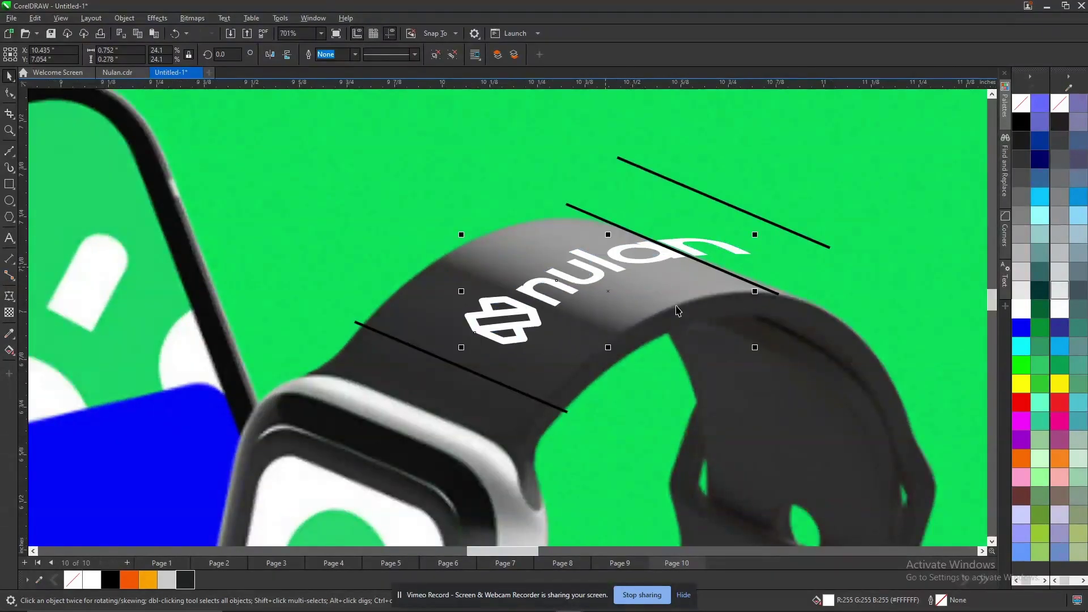
{"action": "mouse_move", "coordinate": [758, 349]}
{"action": "left_mouse_down"}
{"action": "mouse_move", "coordinate": [746, 357]}
{"action": "mouse_move", "coordinate": [745, 345]}
{"action": "left_mouse_up"}
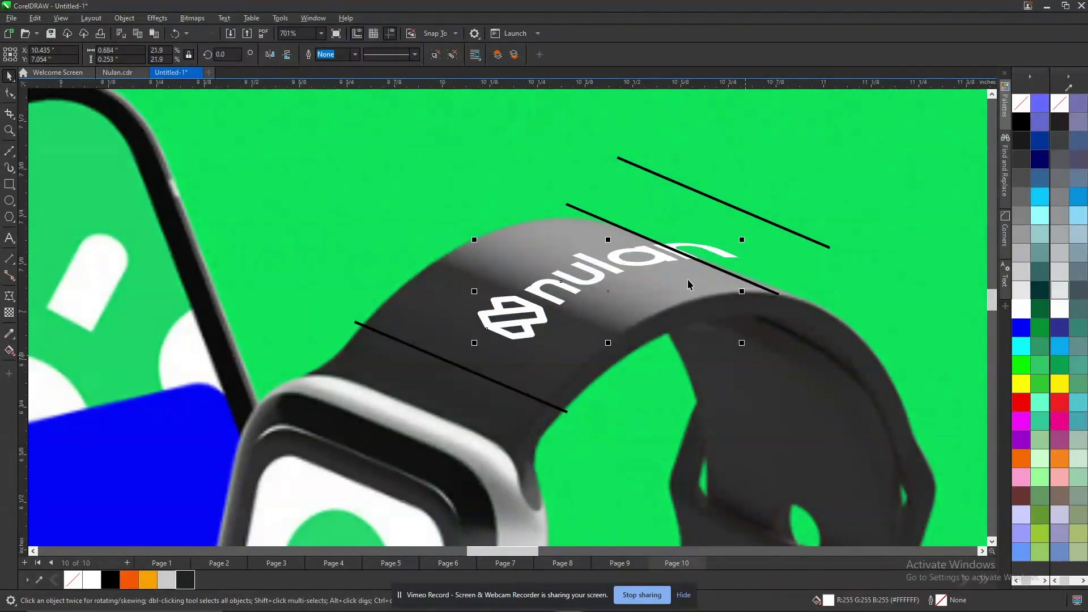
Delete the three black guide lines crossing the watch strap.
{"action": "left_click", "coordinate": [605, 221]}
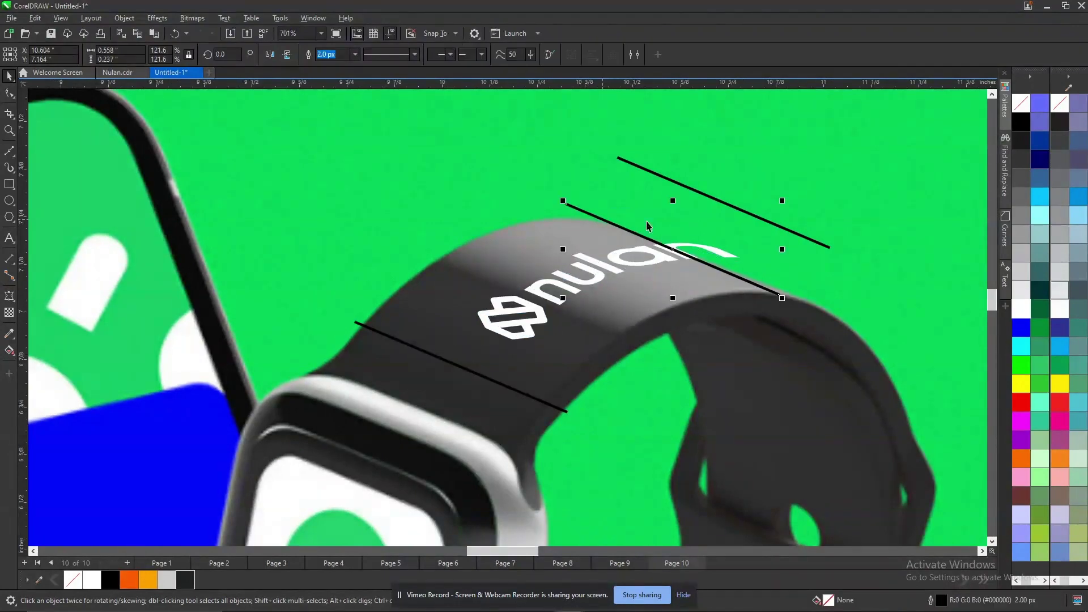
{"action": "key", "text": "Delete"}
{"action": "left_click", "coordinate": [709, 196]}
{"action": "key", "text": "Delete"}
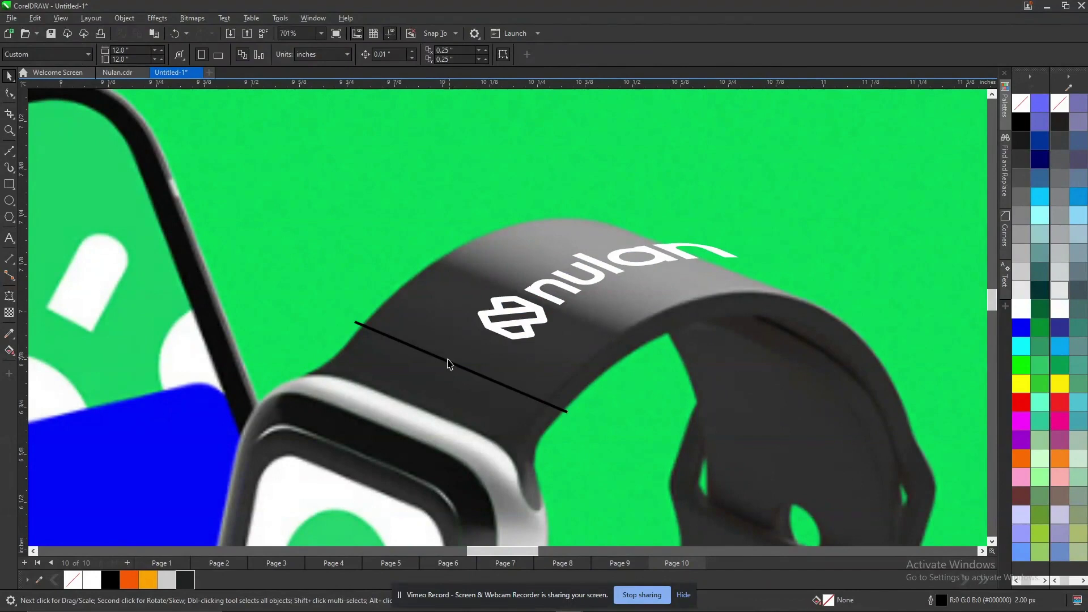
{"action": "left_click", "coordinate": [450, 369]}
{"action": "key", "text": "Delete"}
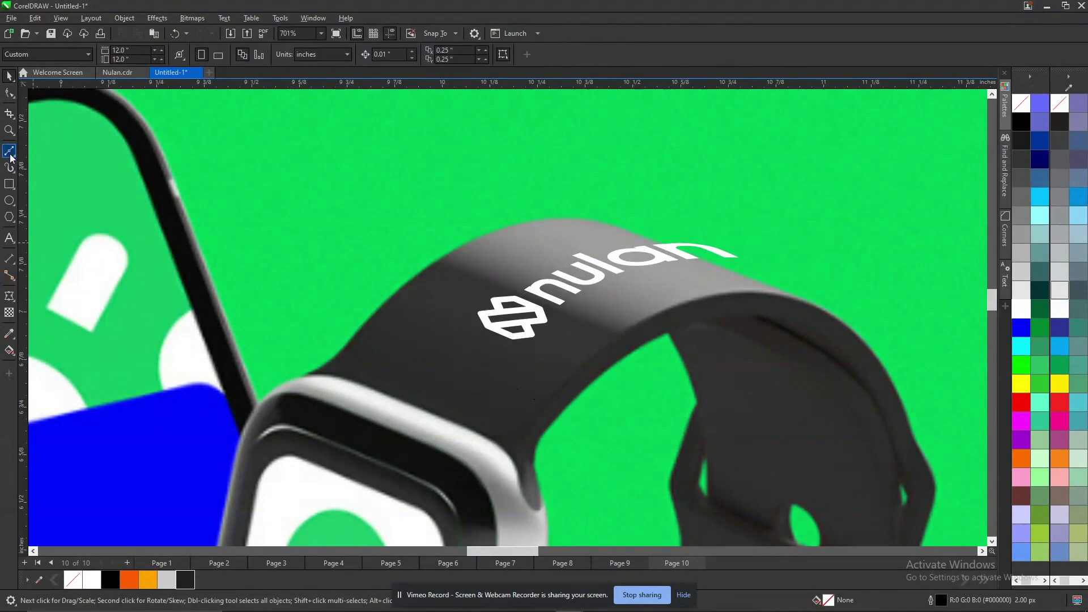
Draw a closed Bézier shape about 0.64 by 0.35 inches along the strap's far edge, enclosing the overhanging part of the last letter.
{"action": "left_click", "coordinate": [11, 156]}
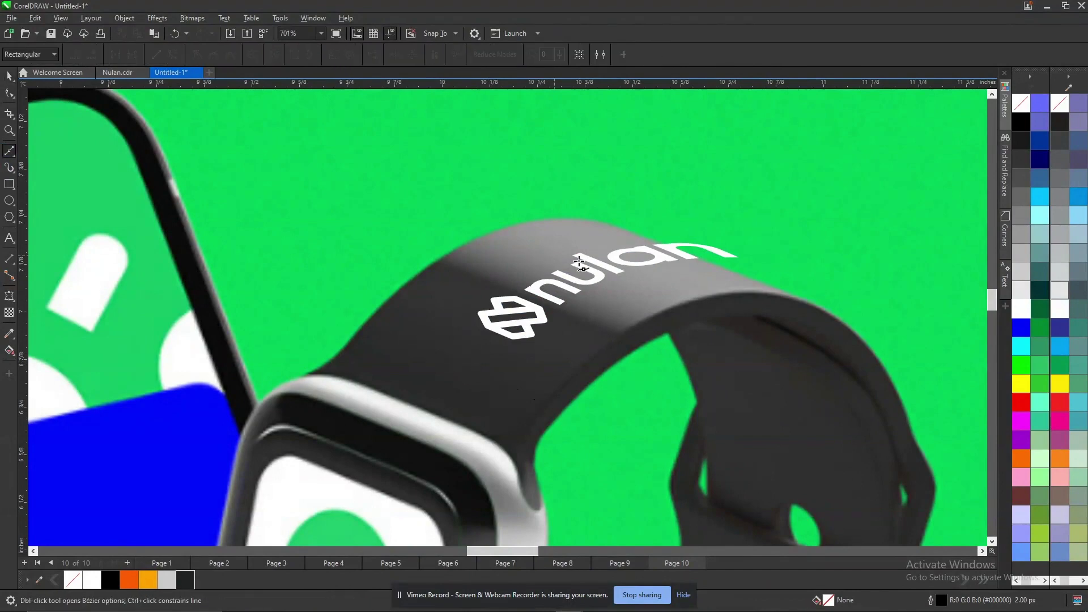
{"action": "left_click", "coordinate": [799, 297]}
{"action": "left_click", "coordinate": [621, 227]}
{"action": "left_click_drag", "start_coordinate": [663, 167], "coordinate": [704, 171]}
{"action": "left_click", "coordinate": [821, 210]}
{"action": "left_click", "coordinate": [853, 274]}
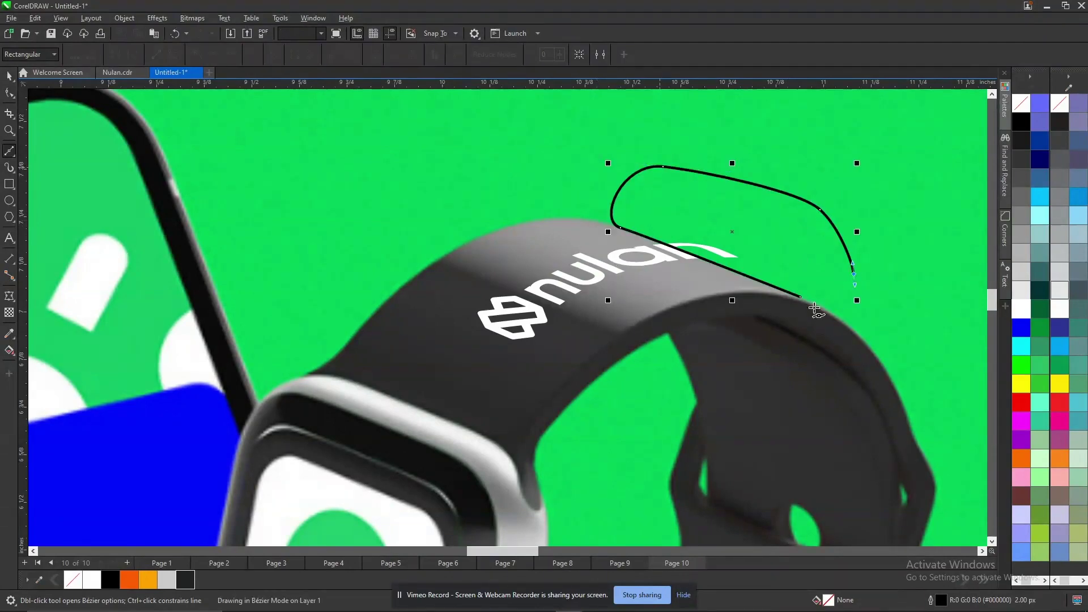
{"action": "left_click", "coordinate": [800, 297]}
{"action": "key", "text": "space"}
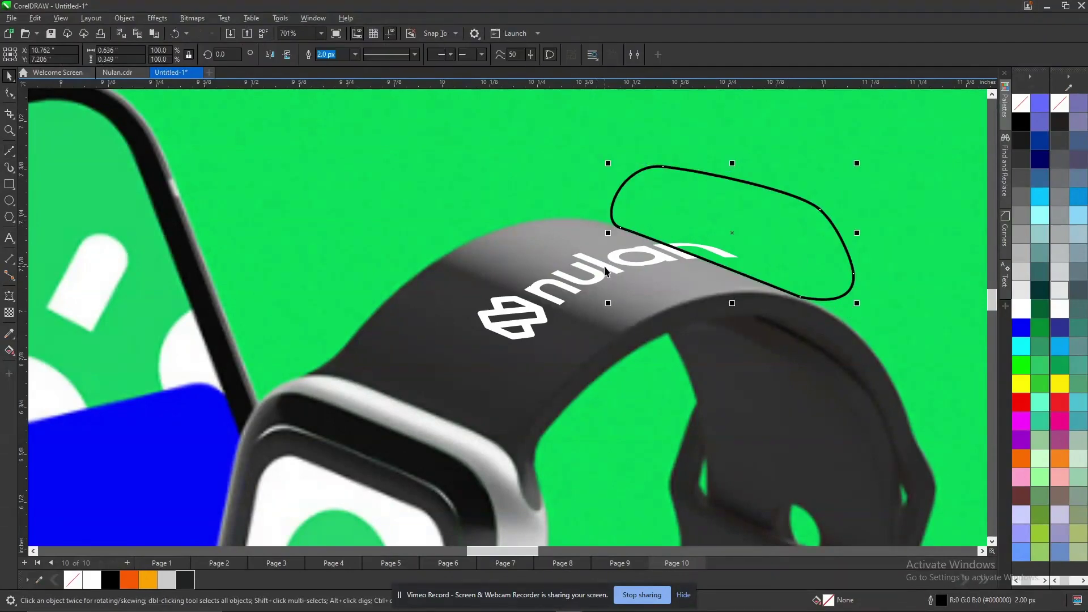
Trim the logo with the closed shape so it ends at the strap's edge, and delete the shape.
{"action": "left_click", "coordinate": [606, 265], "text": "shift"}
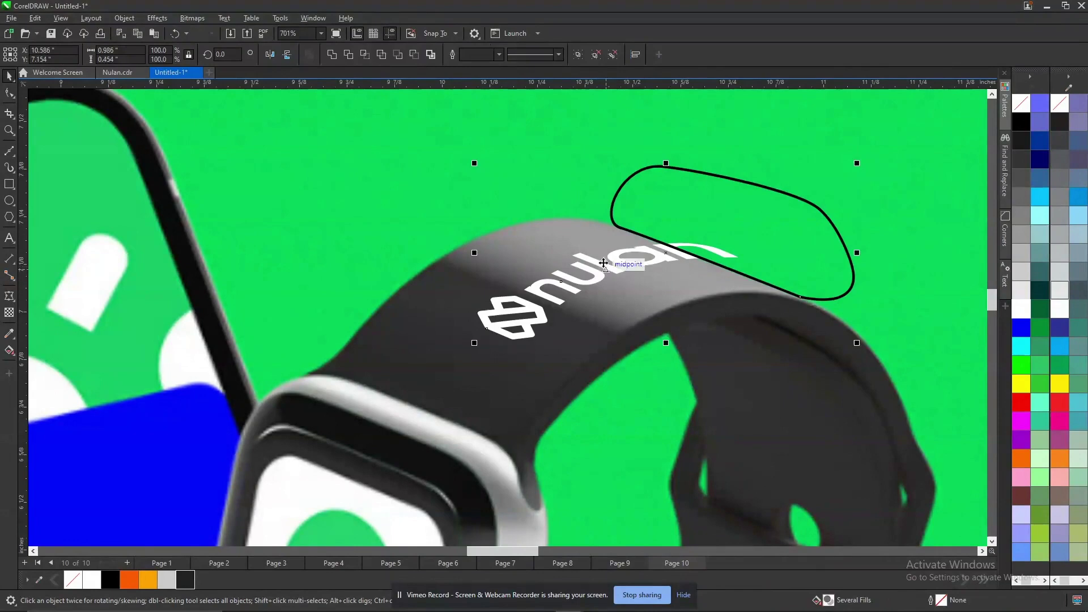
{"action": "left_click", "coordinate": [348, 55]}
{"action": "left_click", "coordinate": [741, 220]}
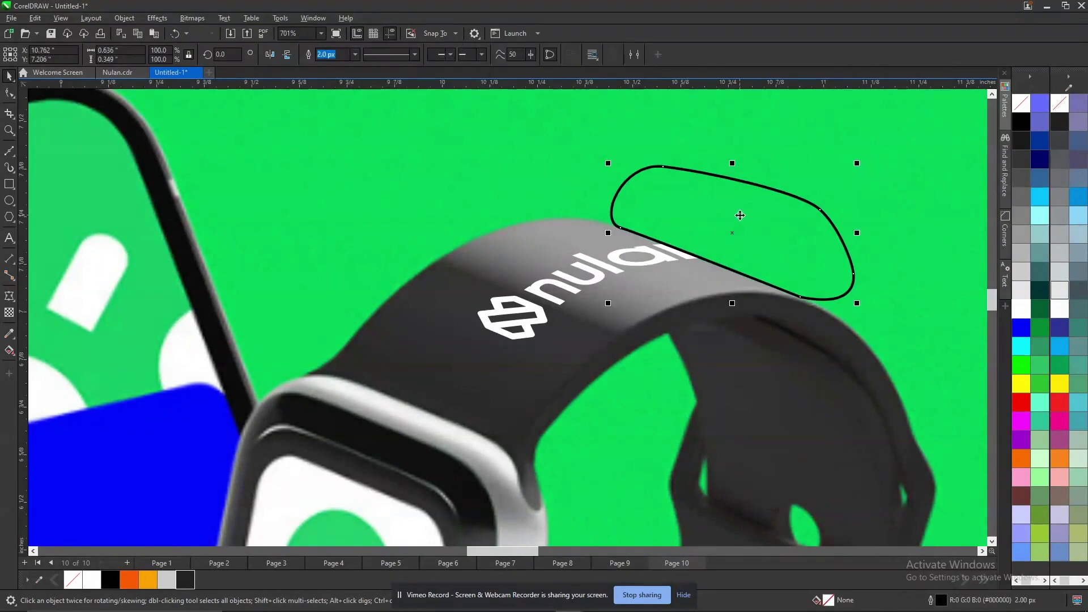
{"action": "key", "text": "Delete"}
Examine the trimmed logo on the watch strap up close and within the whole page 10 mockup layout.
{"action": "scroll", "coordinate": [680, 311], "scroll_direction": "down", "scroll_amount": 2}
{"action": "scroll", "coordinate": [683, 311], "scroll_direction": "down", "scroll_amount": 2}
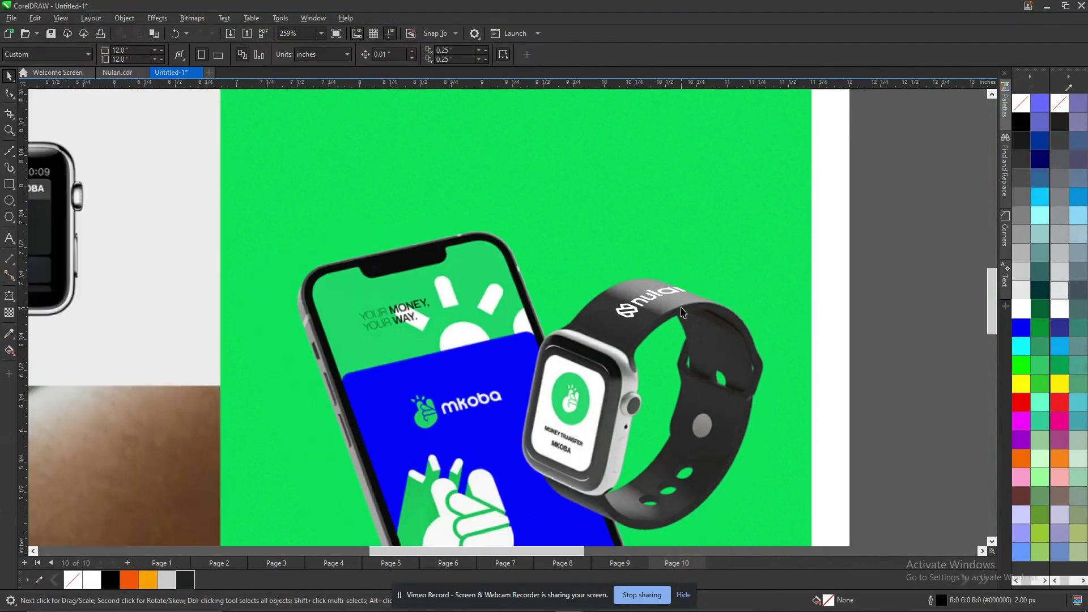
{"action": "scroll", "coordinate": [639, 306], "scroll_direction": "up", "scroll_amount": 1}
{"action": "scroll", "coordinate": [639, 307], "scroll_direction": "up", "scroll_amount": 1}
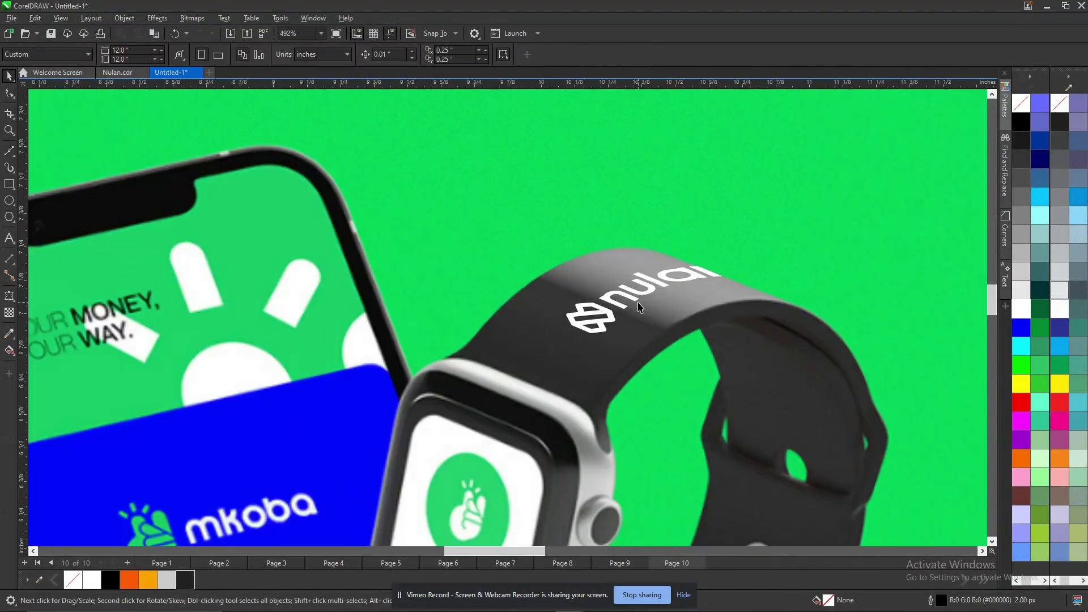
{"action": "scroll", "coordinate": [639, 306], "scroll_direction": "down", "scroll_amount": 3}
{"action": "scroll", "coordinate": [640, 306], "scroll_direction": "down", "scroll_amount": 2}
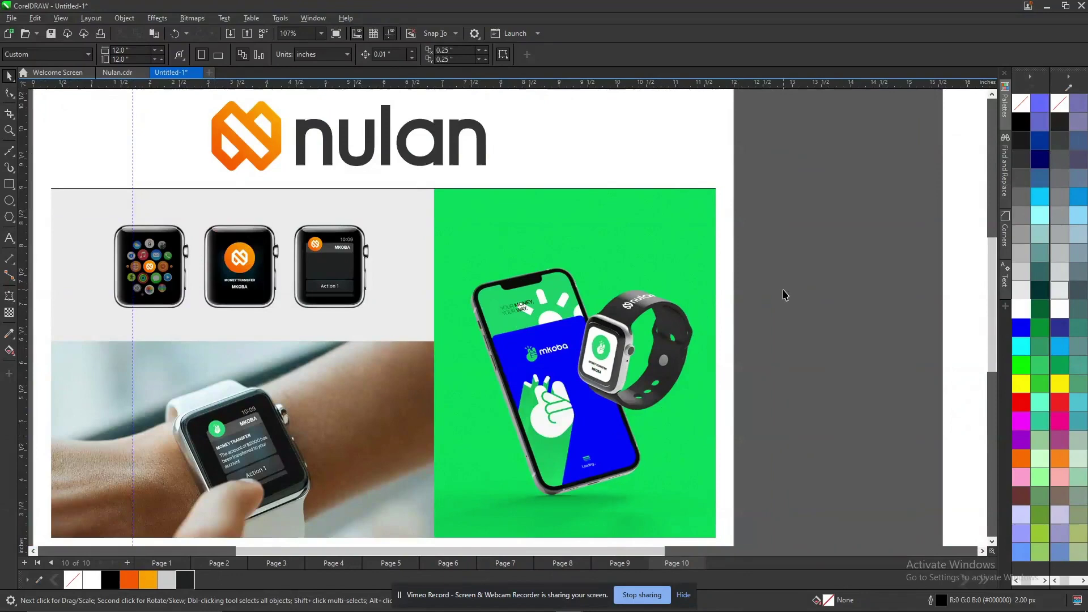
{"action": "key", "text": "z"}
{"action": "left_click_drag", "start_coordinate": [365, 162], "coordinate": [736, 522]}
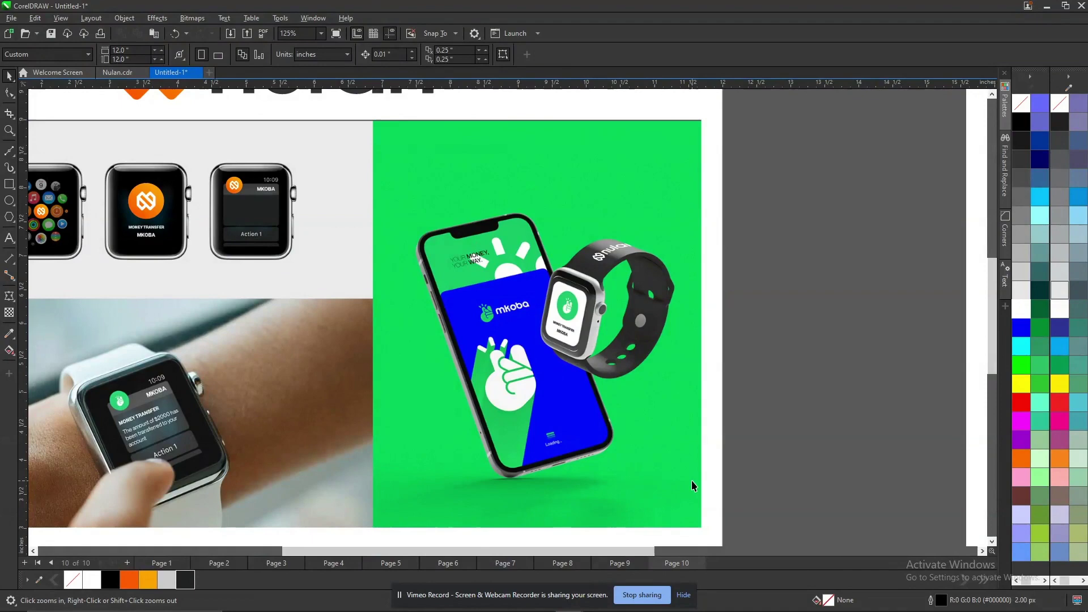
{"action": "scroll", "coordinate": [572, 386], "scroll_direction": "down", "scroll_amount": 3}
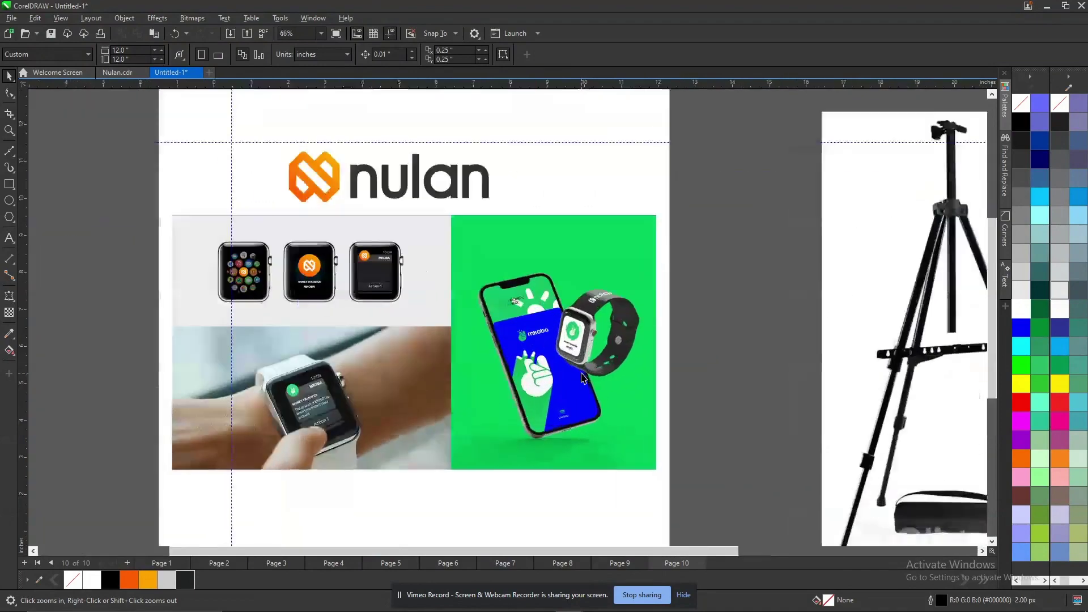
{"action": "scroll", "coordinate": [584, 378], "scroll_direction": "up", "scroll_amount": 1}
{"action": "left_click_drag", "start_coordinate": [76, 169], "coordinate": [707, 502]}
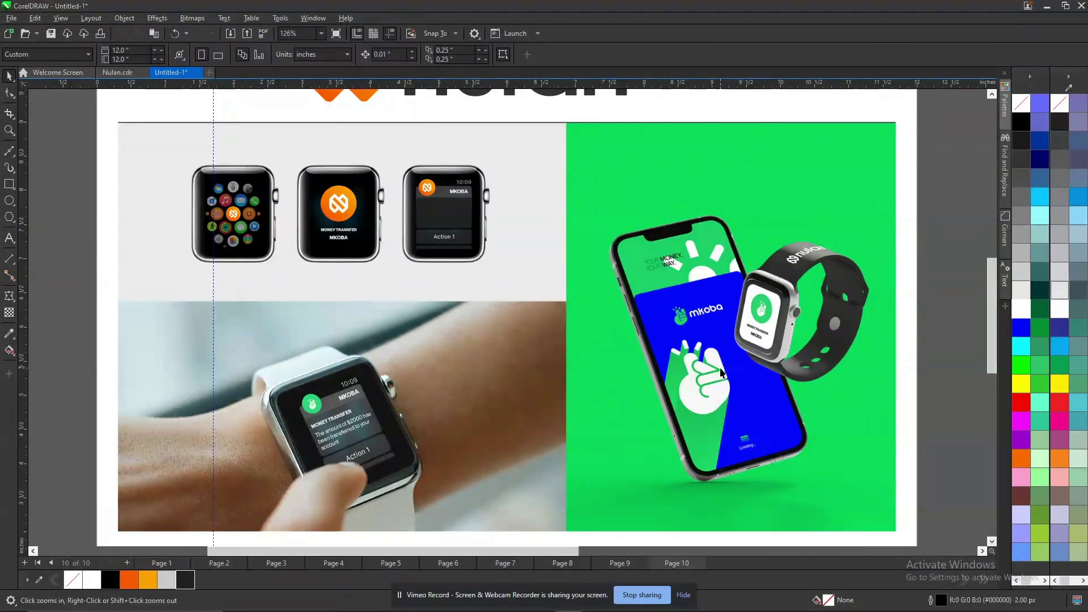